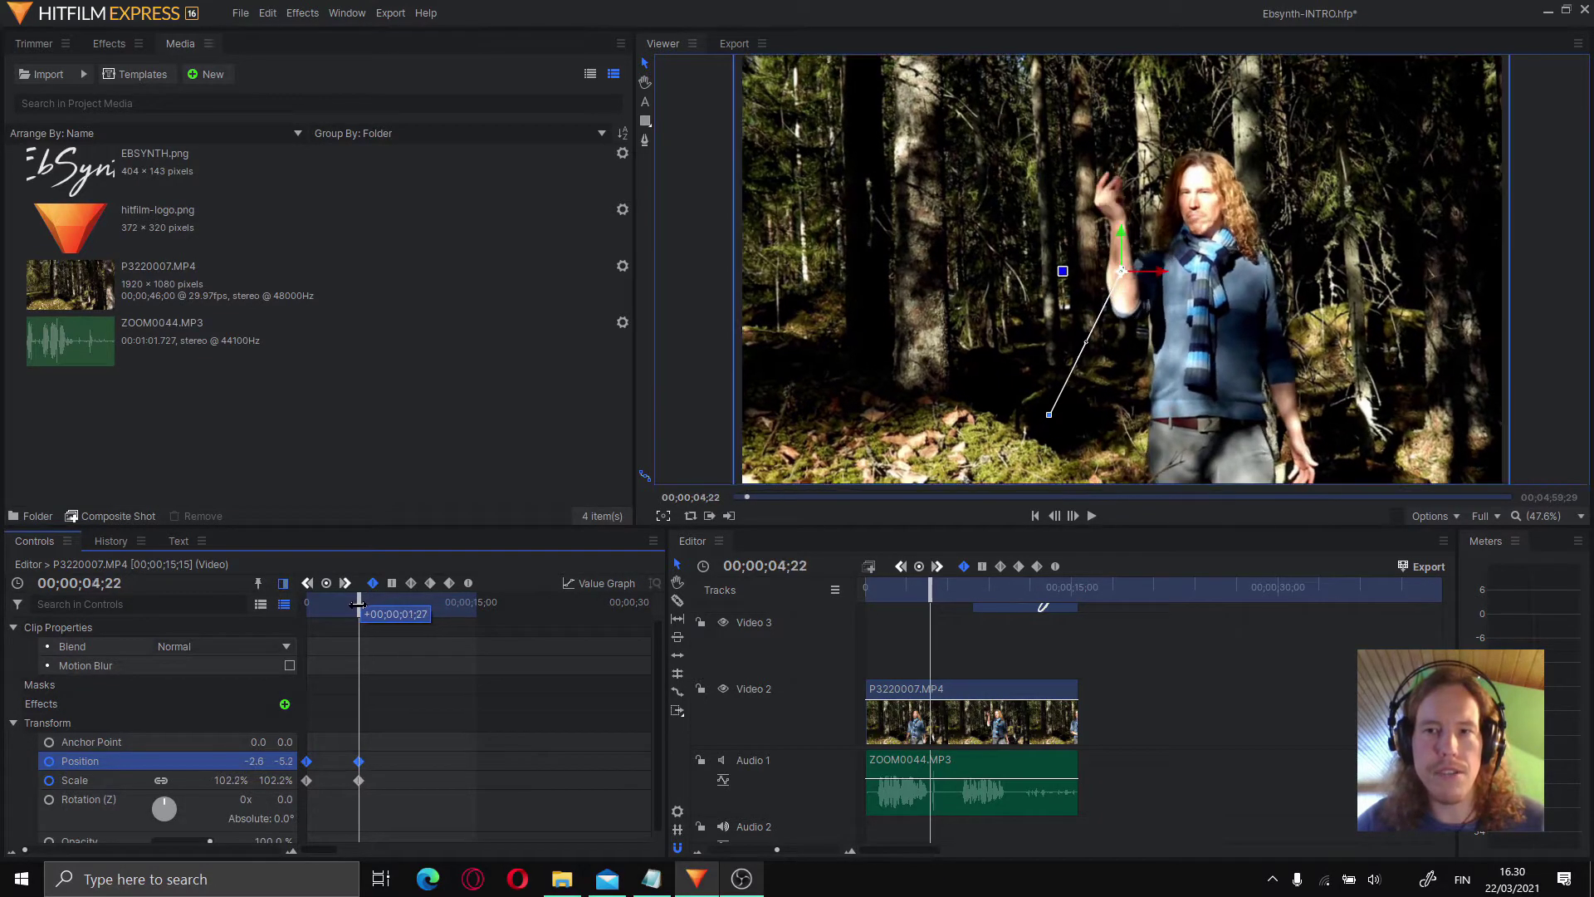
- Set the timeline's in point at 00;00;04;22 and its out point at 00;00;15;14
left_click(1250, 781)
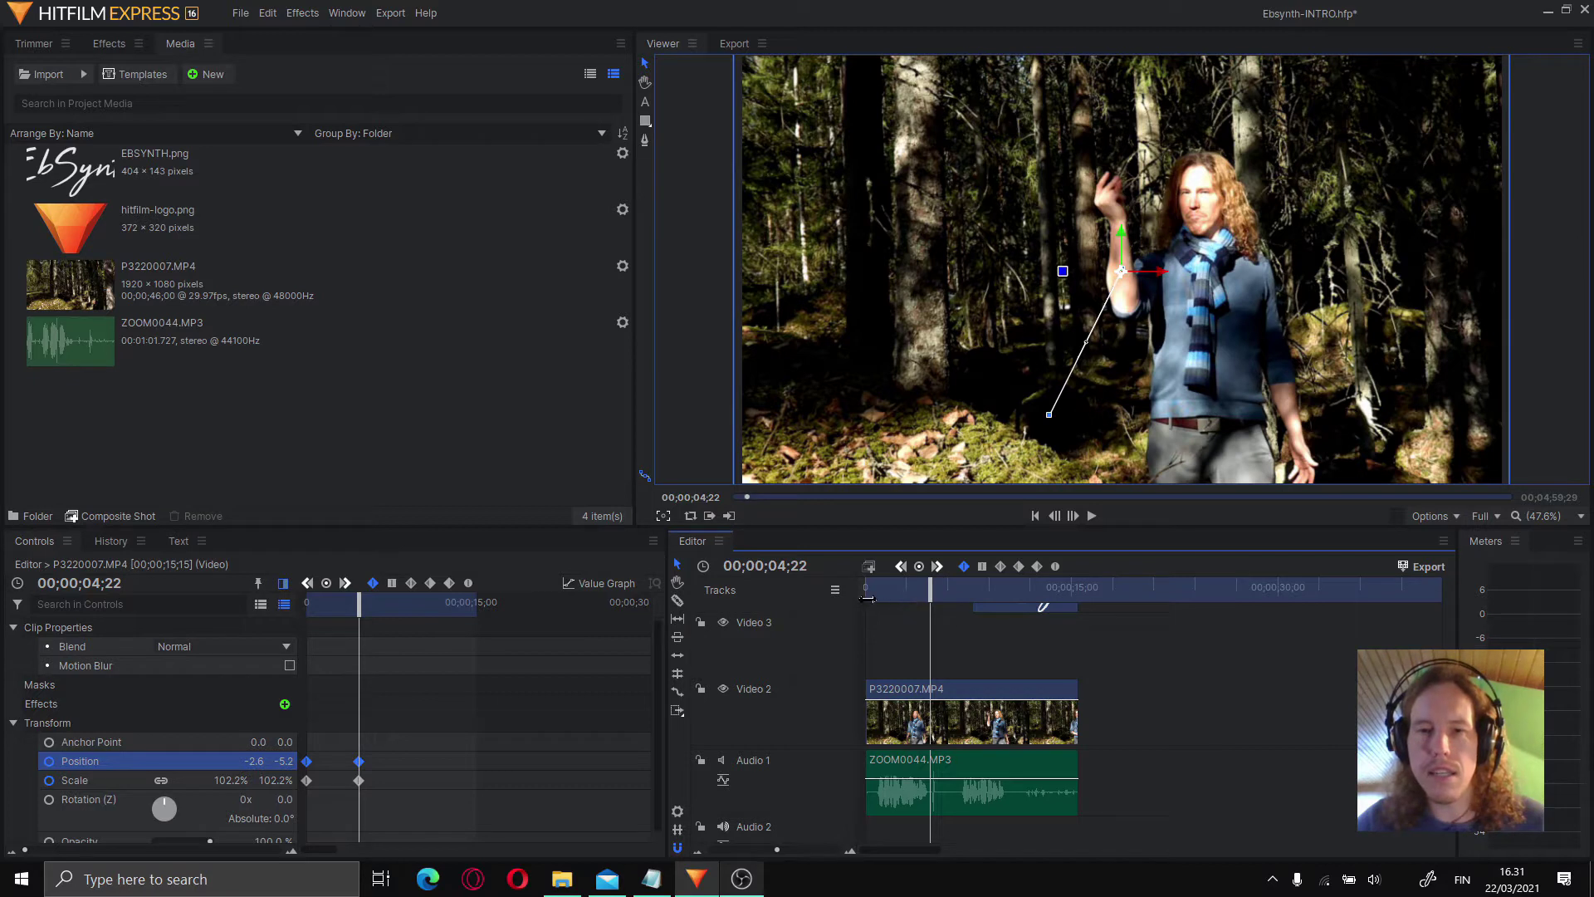
left_click_drag(867, 598, 913, 630)
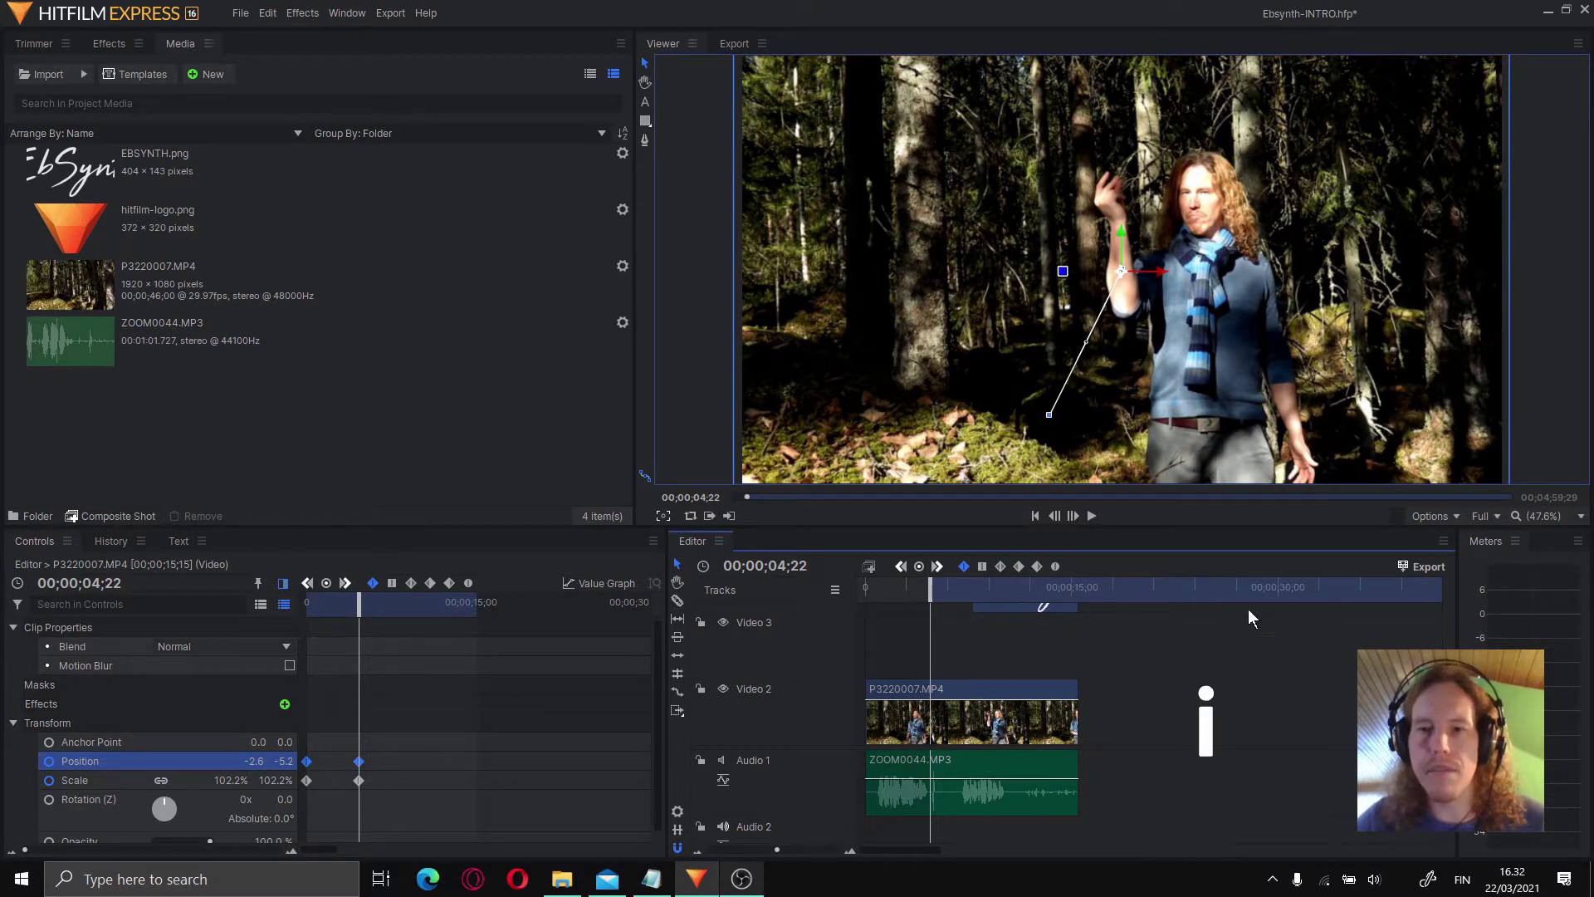
left_click(1079, 588)
left_click(1078, 588)
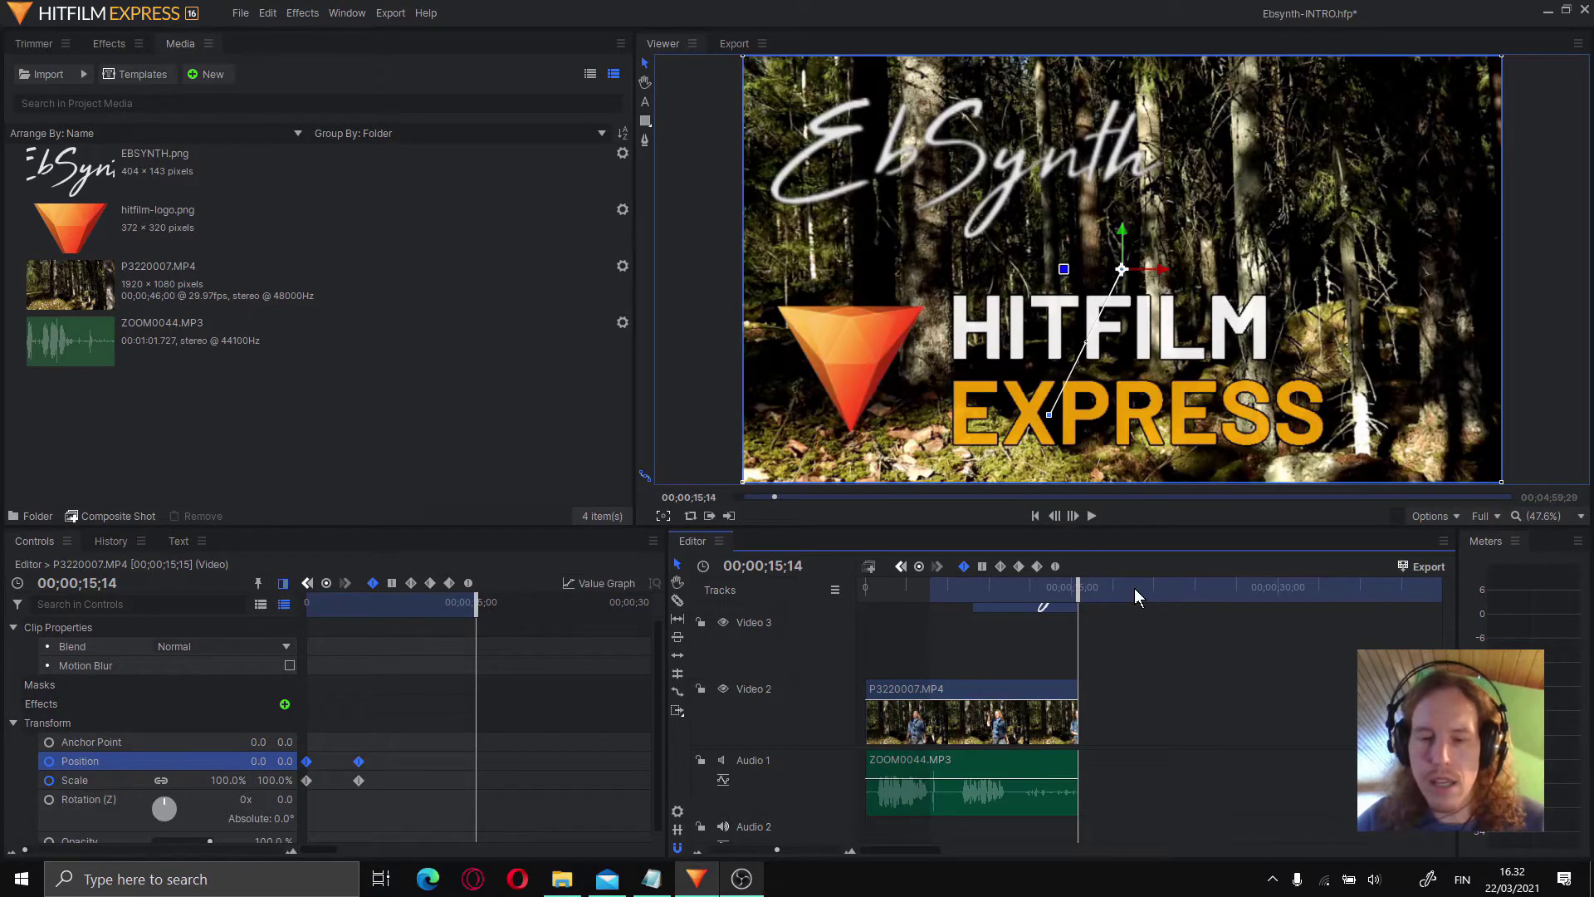
key("o")
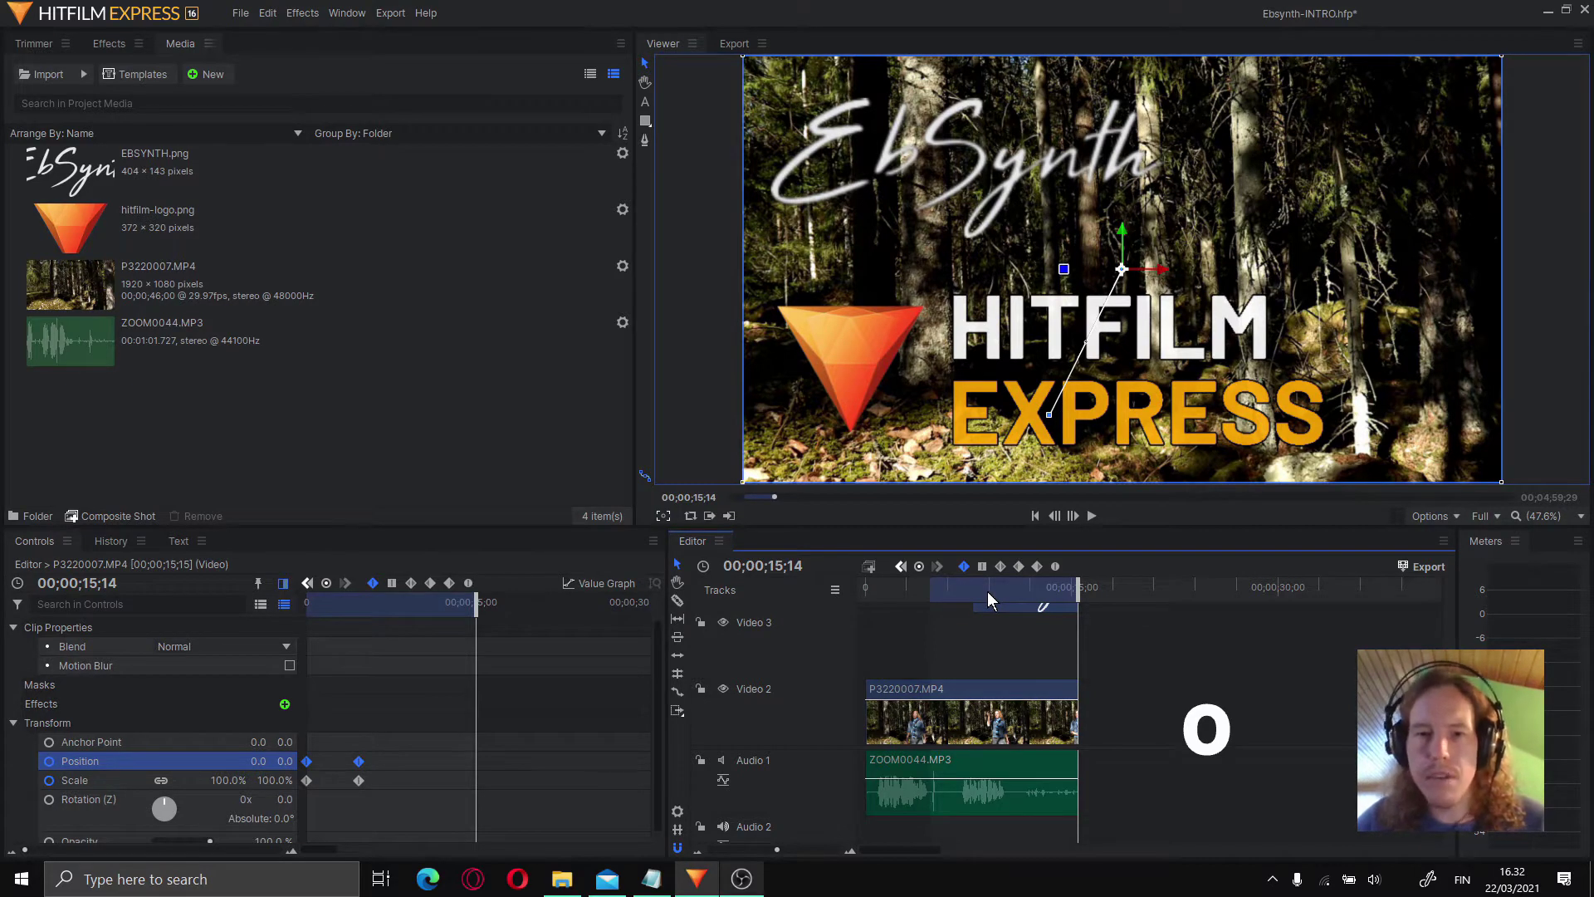
- Hide the Video 4, Video 5 and Video 1 tracks so the EbSynth logo, HitFilm logo and title text are left out
scroll(741, 656, "up", 2)
scroll(741, 656, "up", 2)
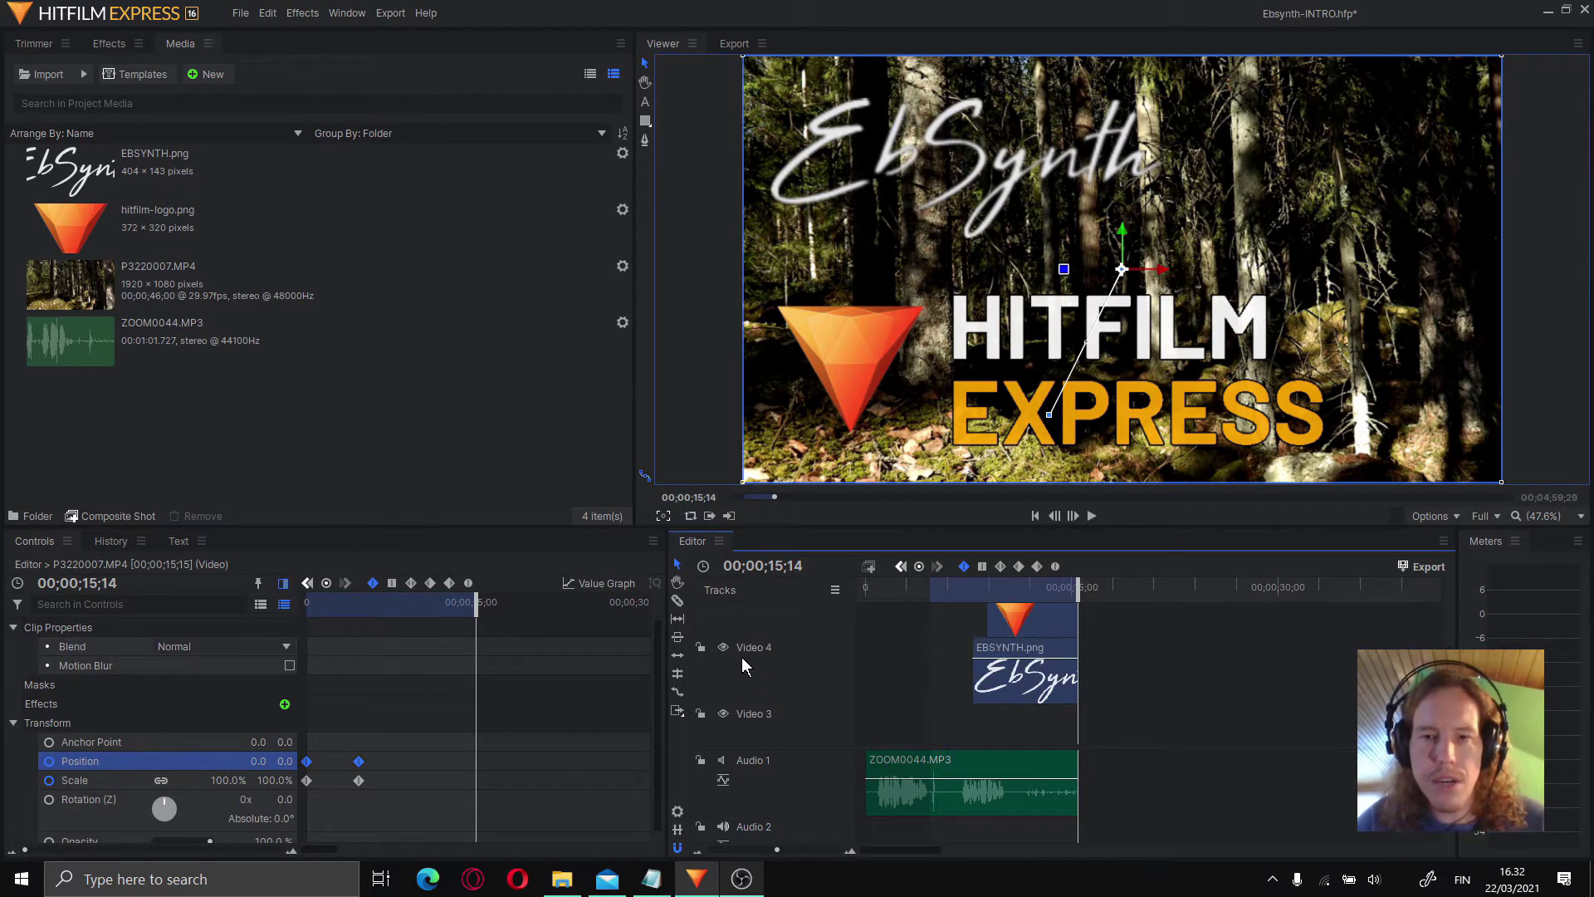
left_click(723, 648)
scroll(750, 671, "up", 2)
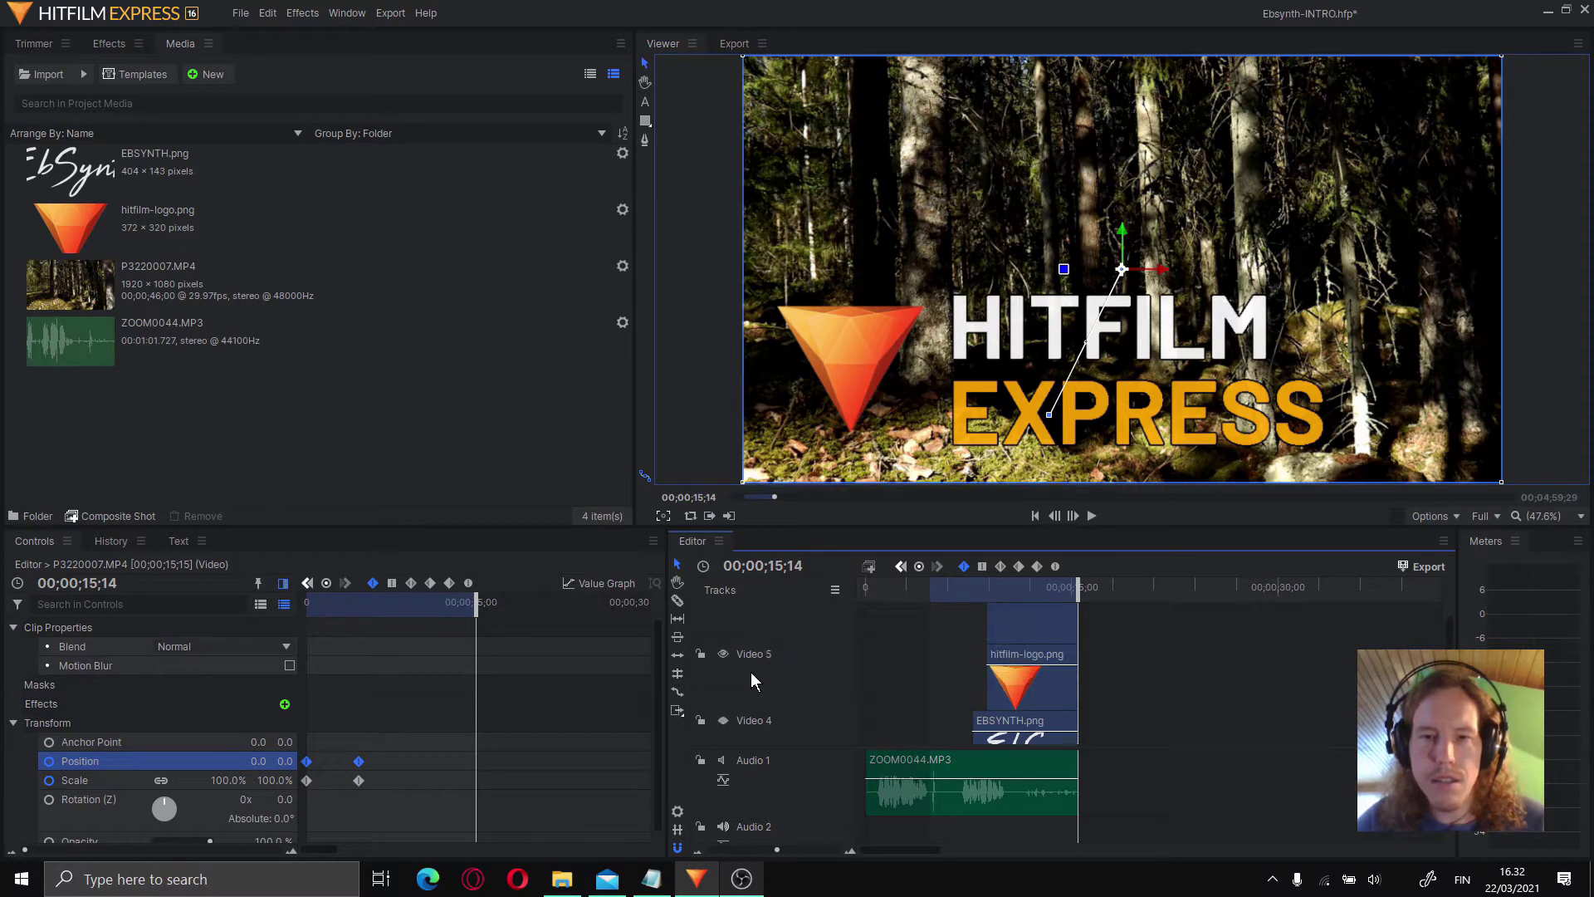
left_click(722, 681)
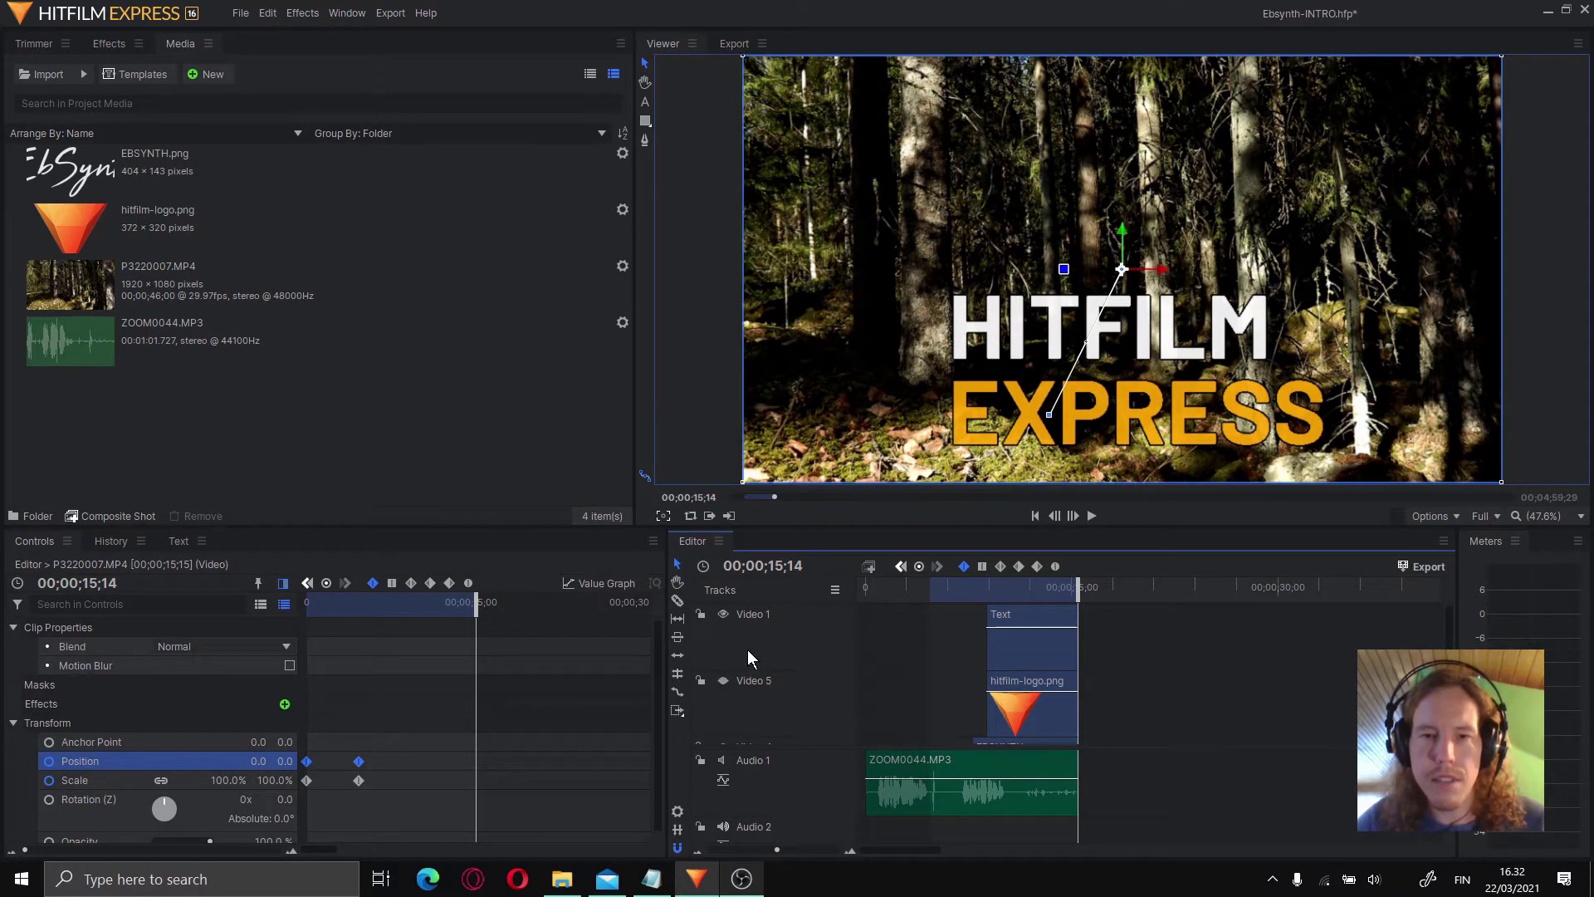
left_click(720, 615)
scroll(805, 674, "down", 2)
scroll(805, 674, "down", 1)
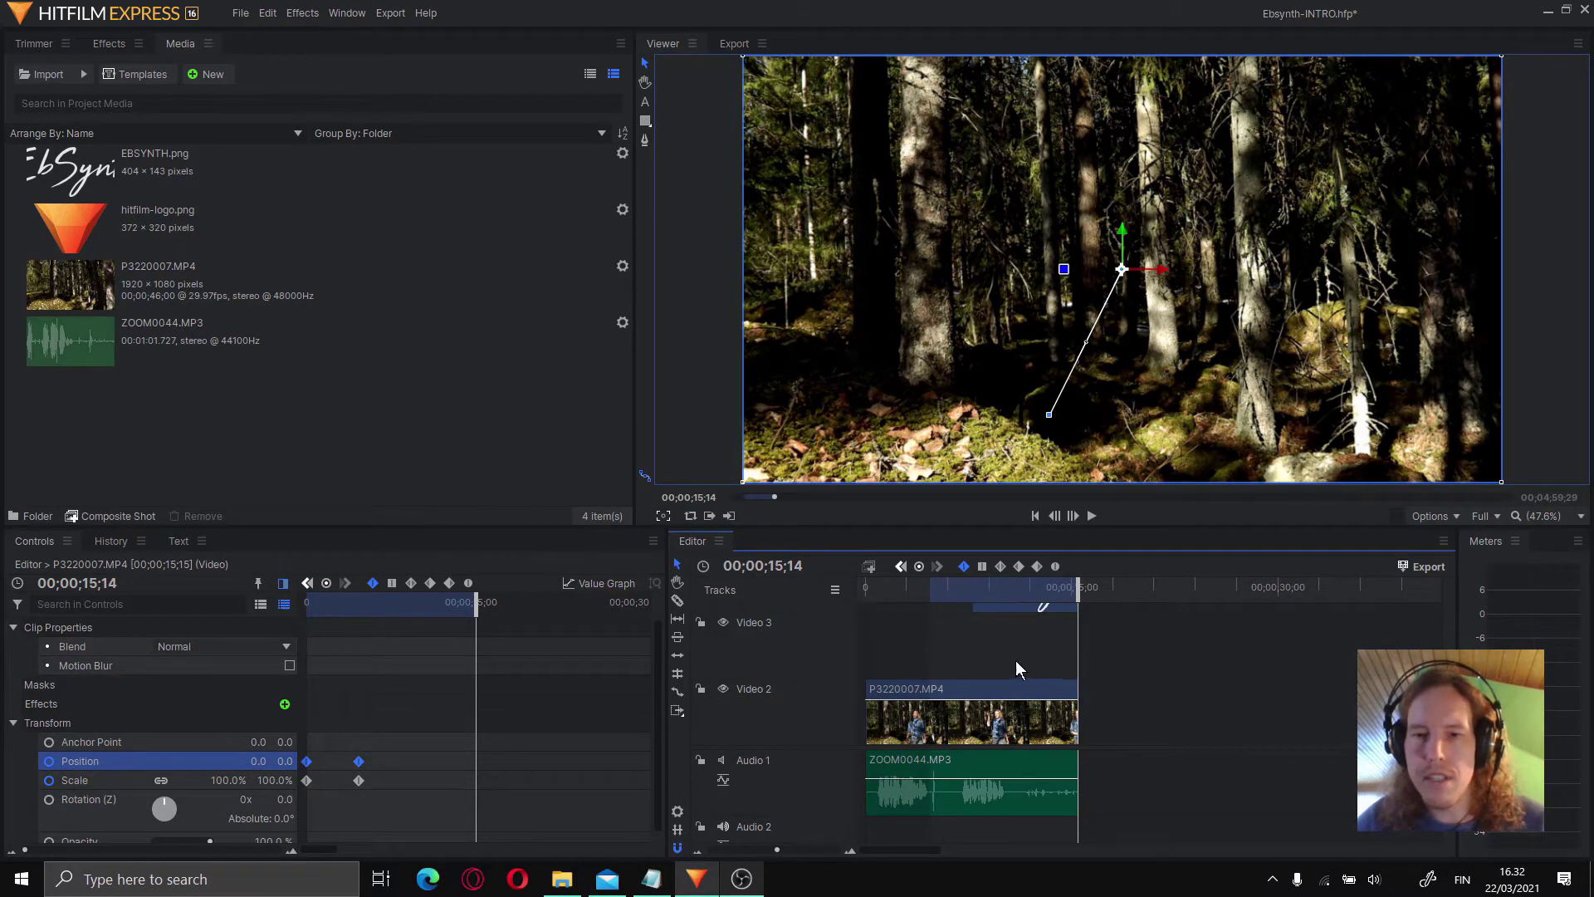
- Make the built-in PNG Sequence preset the default export preset
left_click(1435, 569)
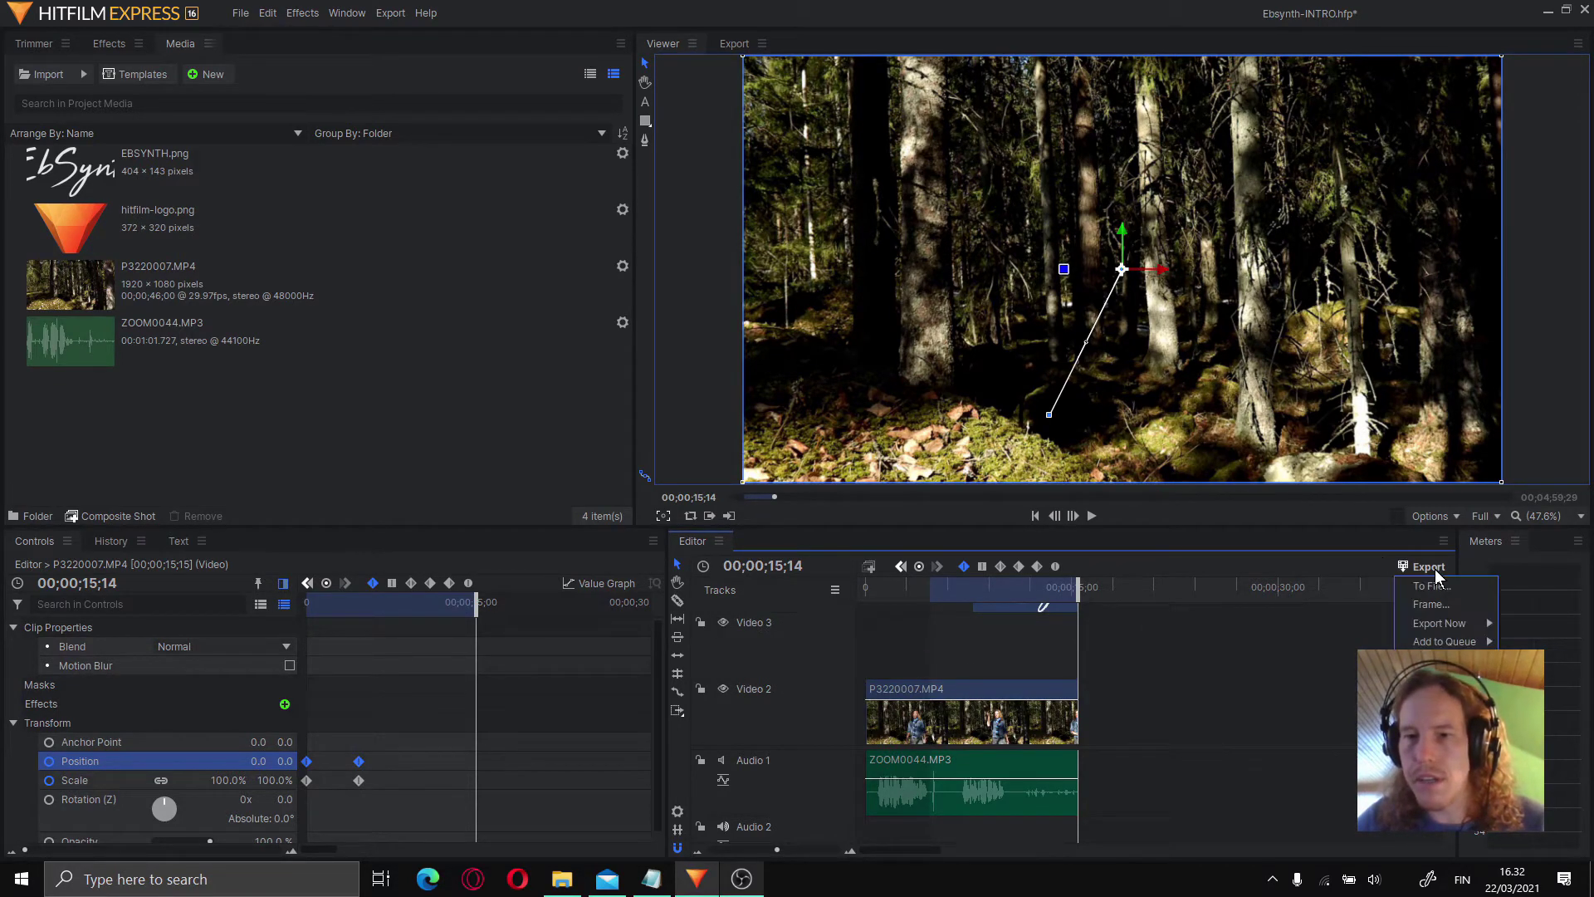
left_click(1434, 584)
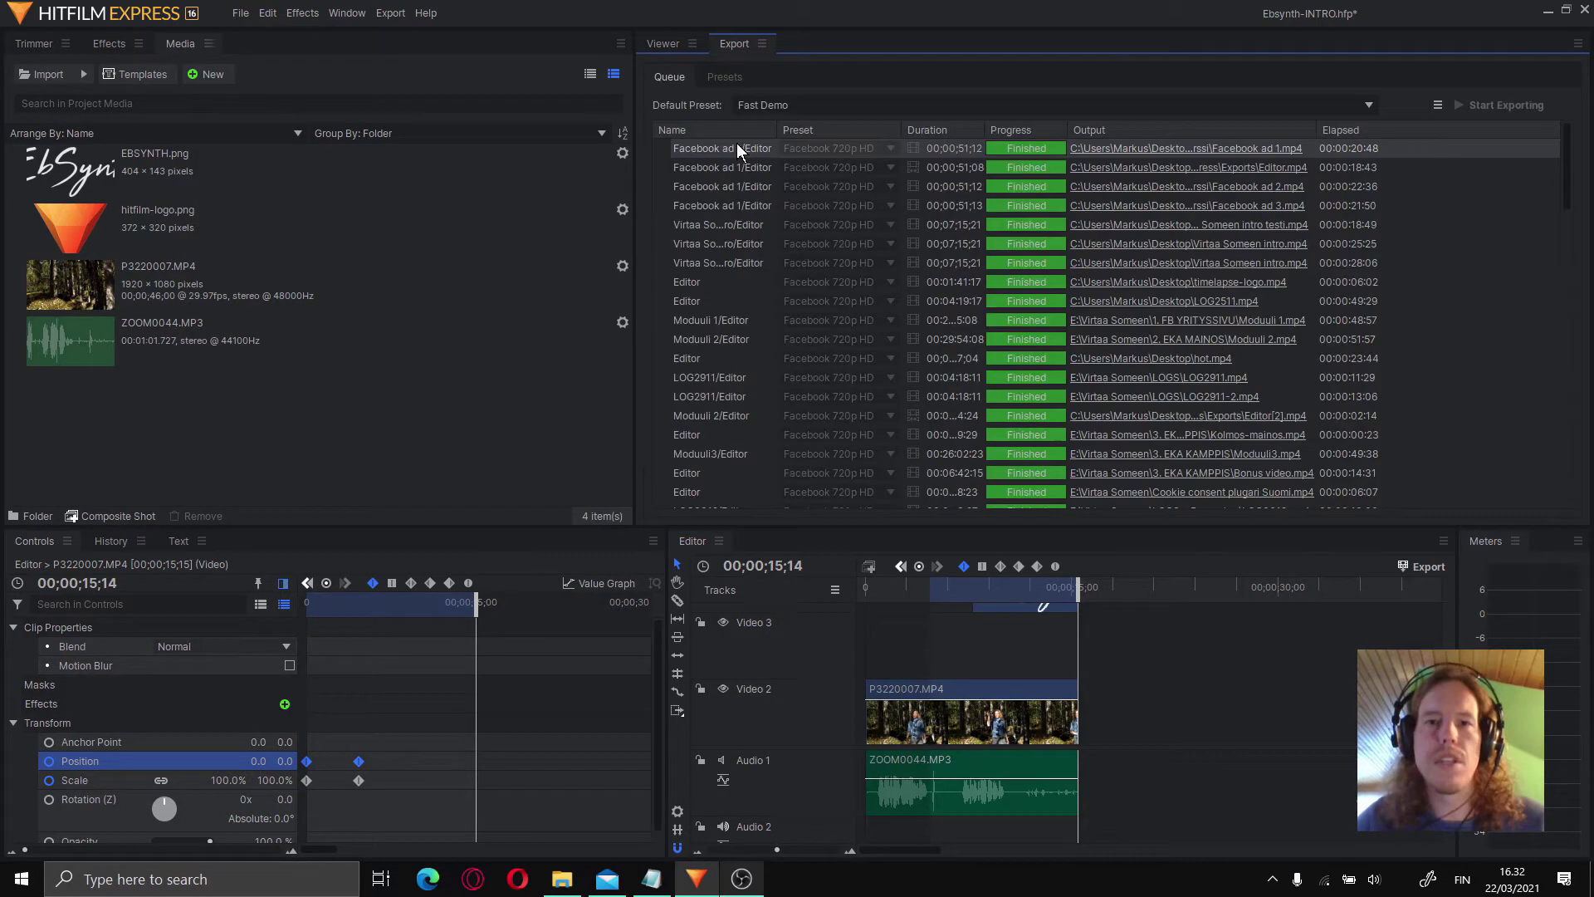
left_click(720, 73)
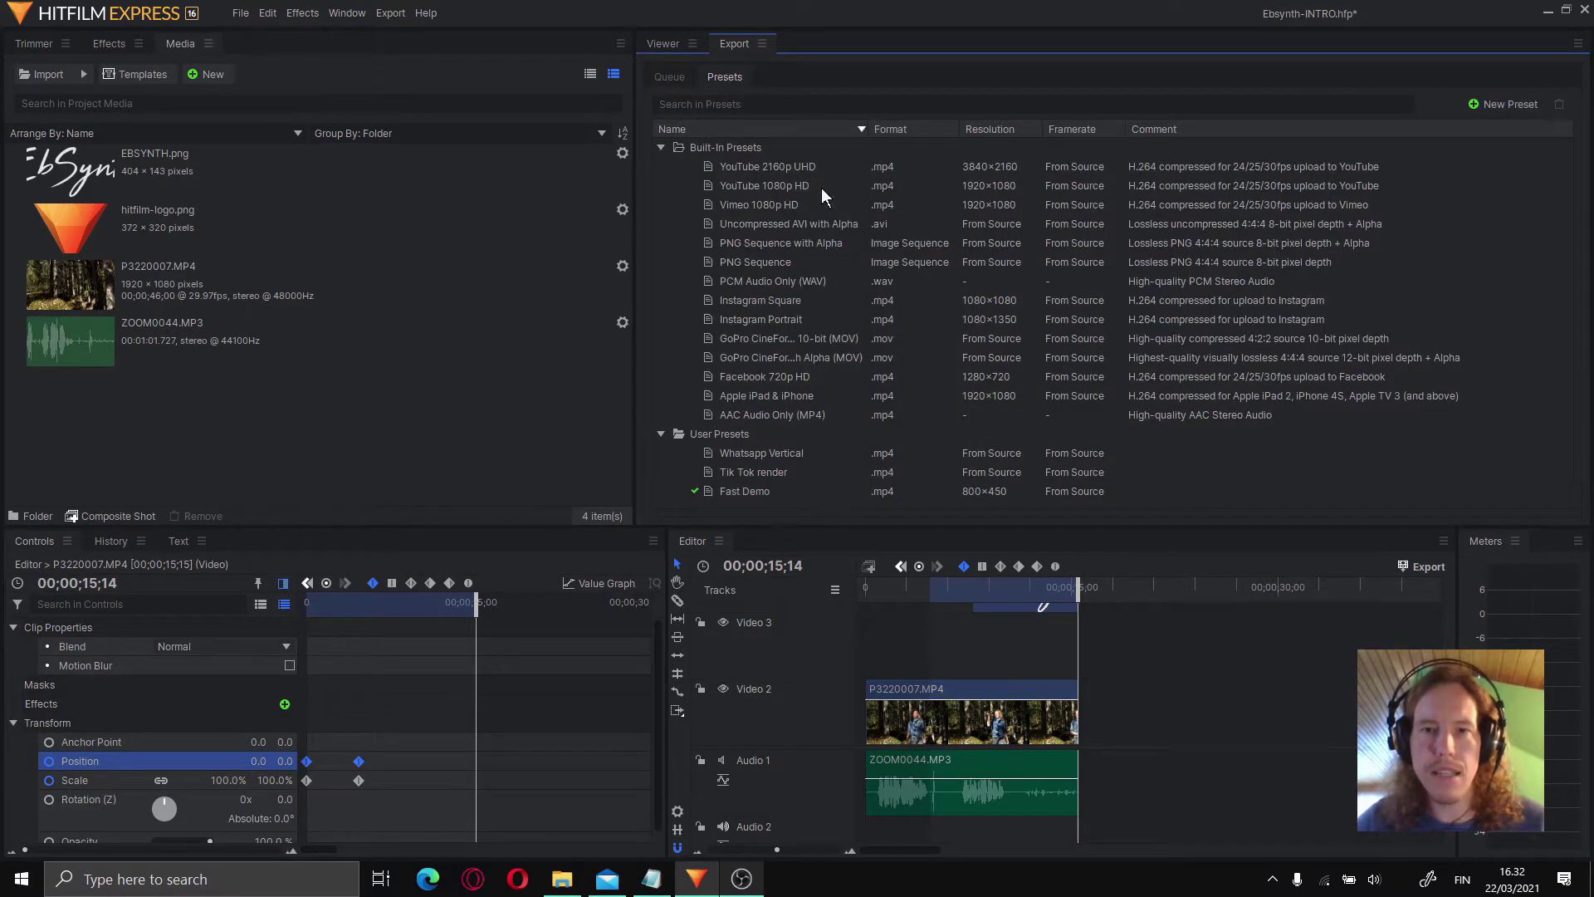
left_click(740, 262)
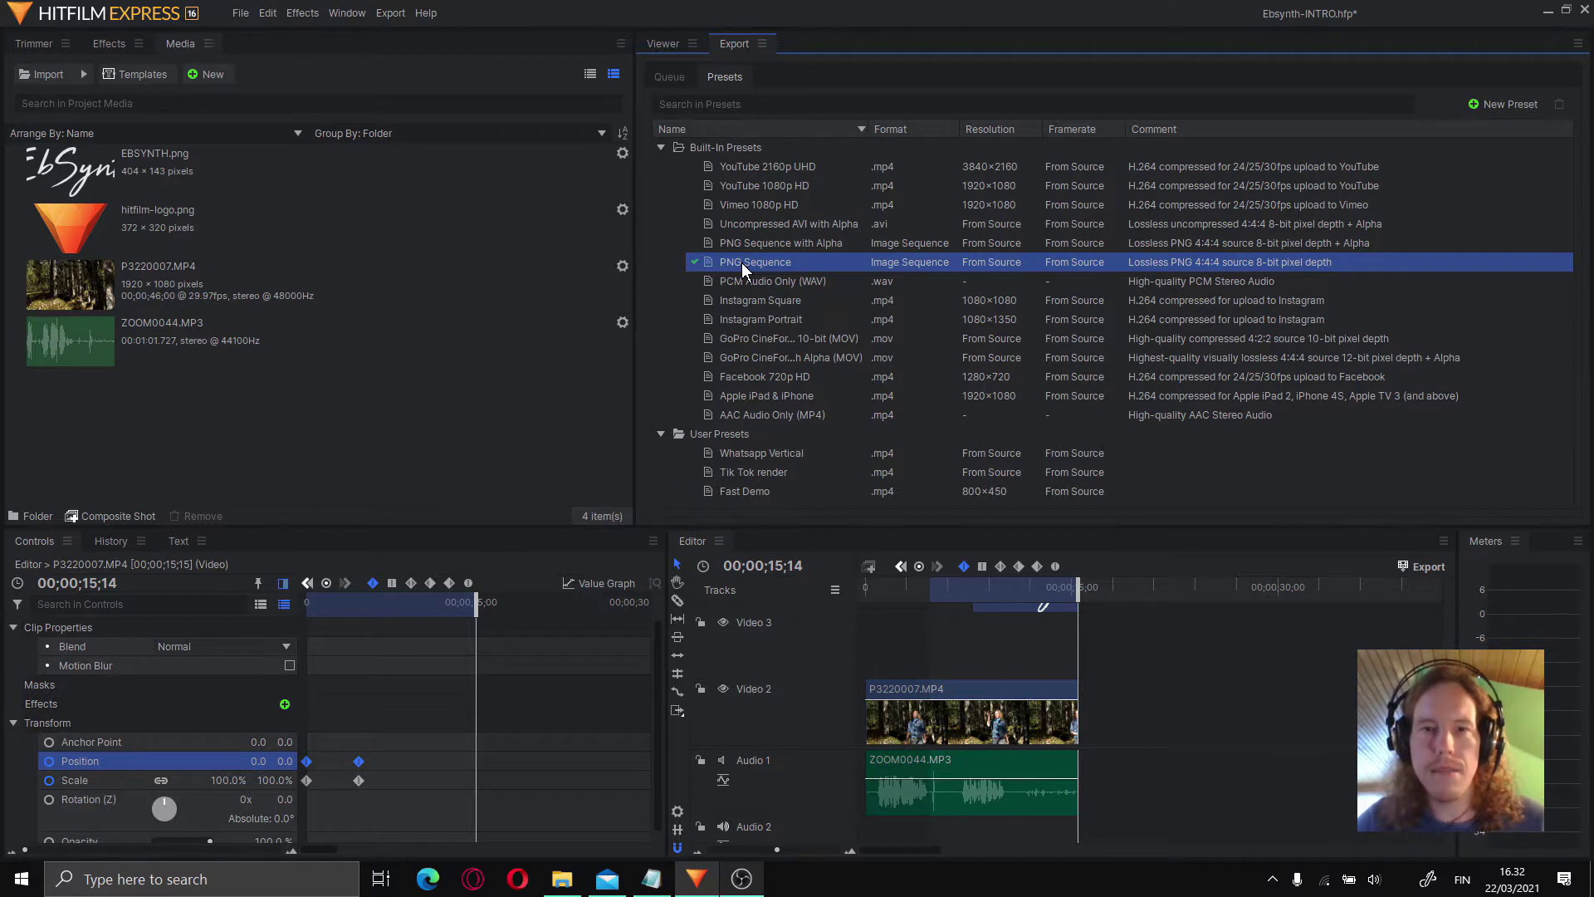
left_click(694, 262)
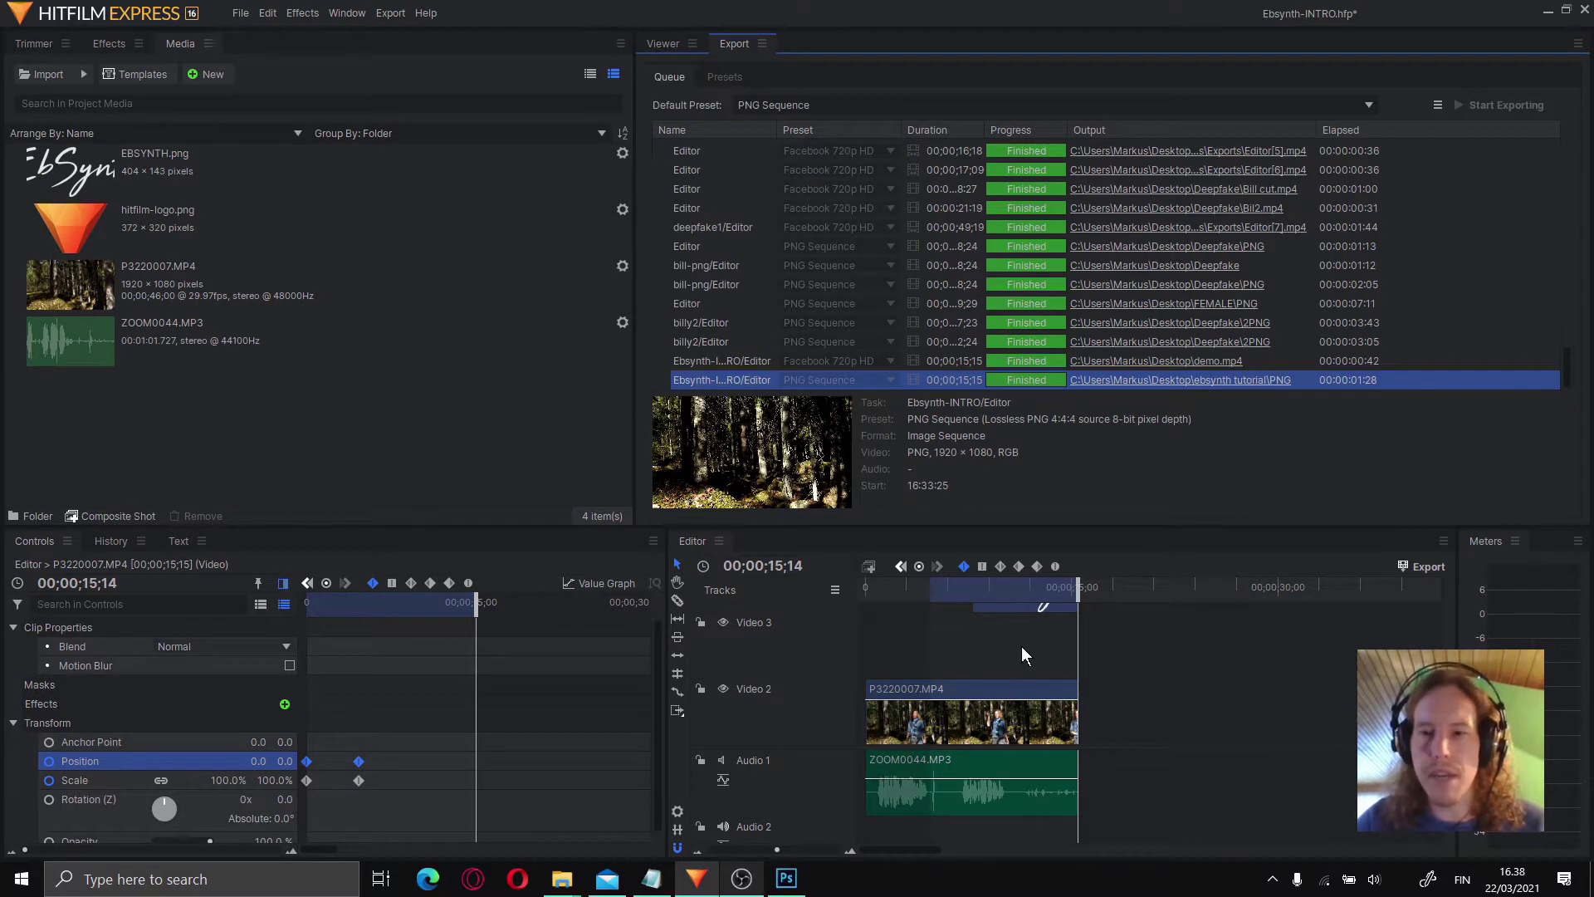
- Export the timeline's In-to-Out Area immediately with the PNG Sequence preset
left_click(1426, 567)
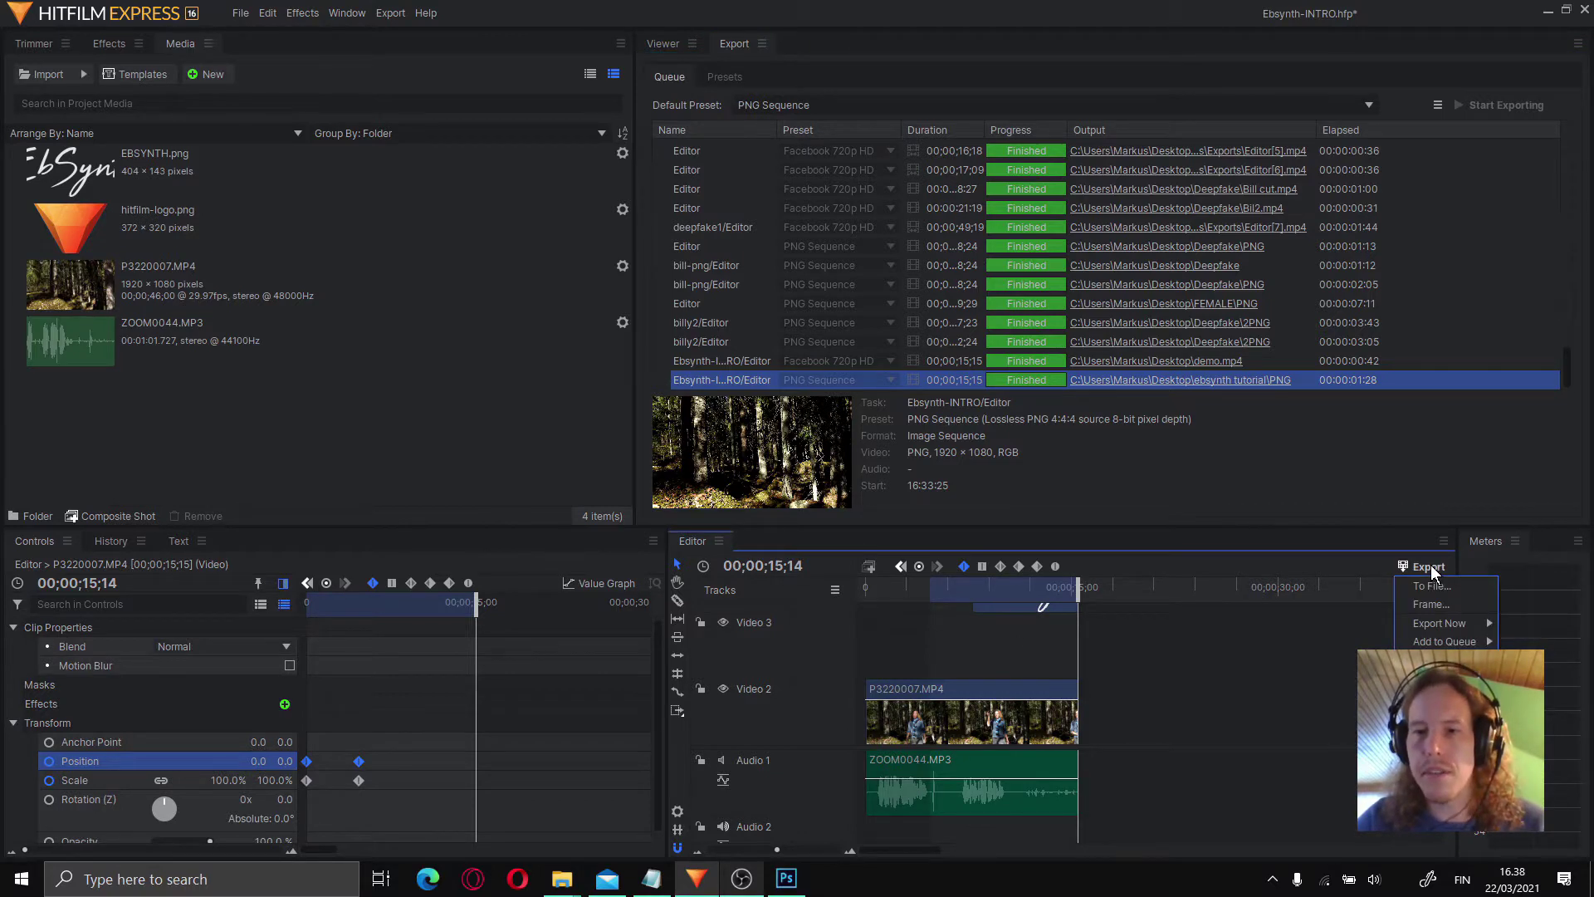
mouse_move(1435, 624)
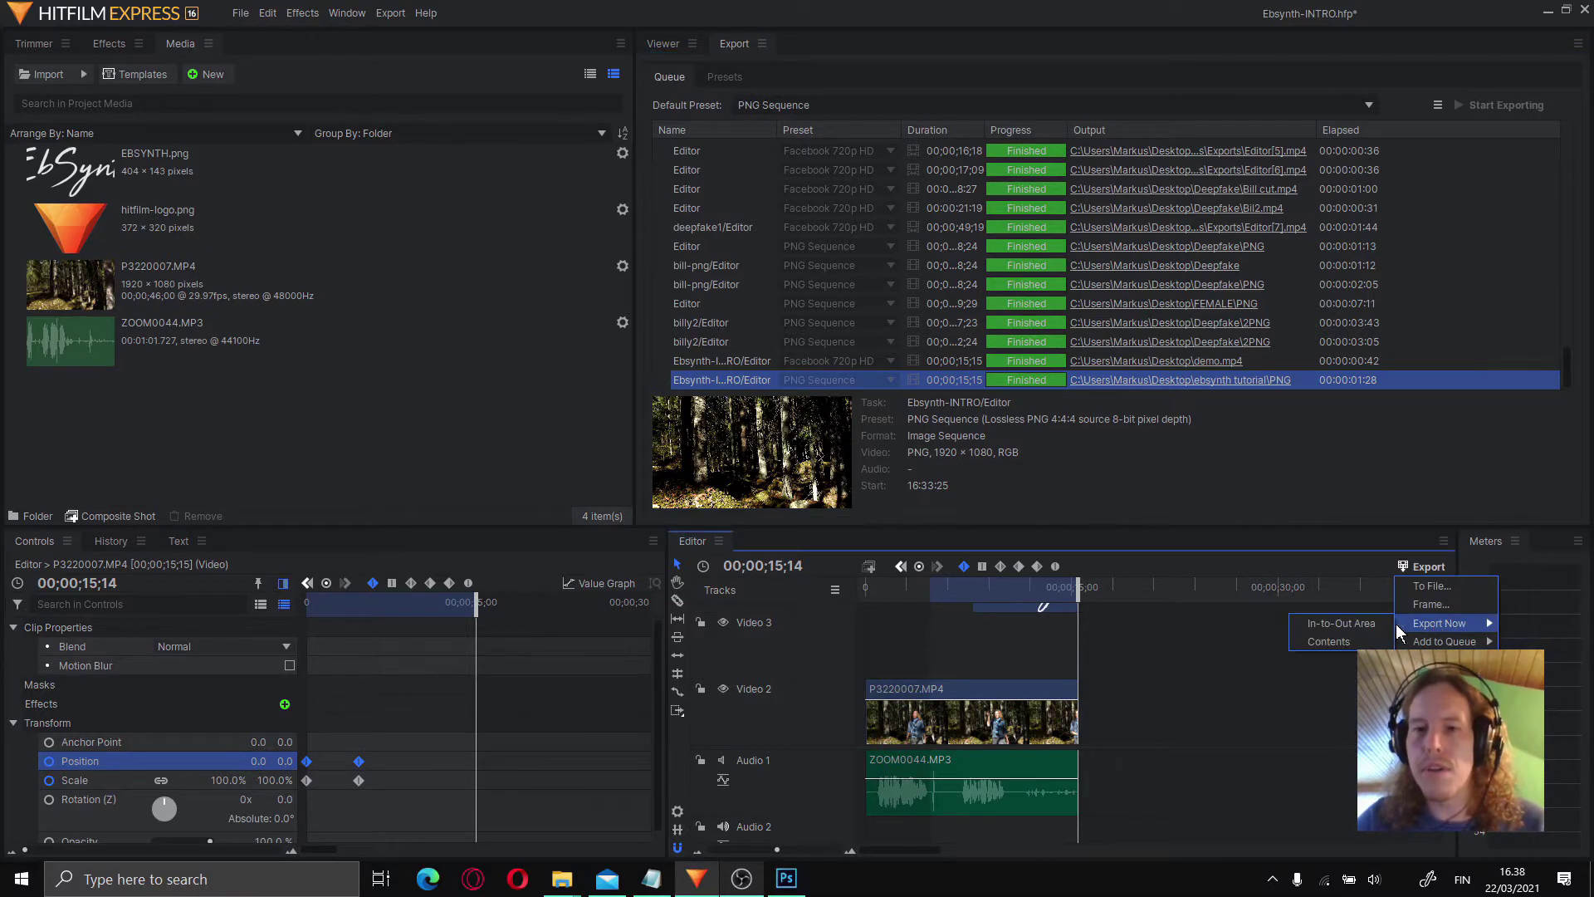
left_click(1338, 626)
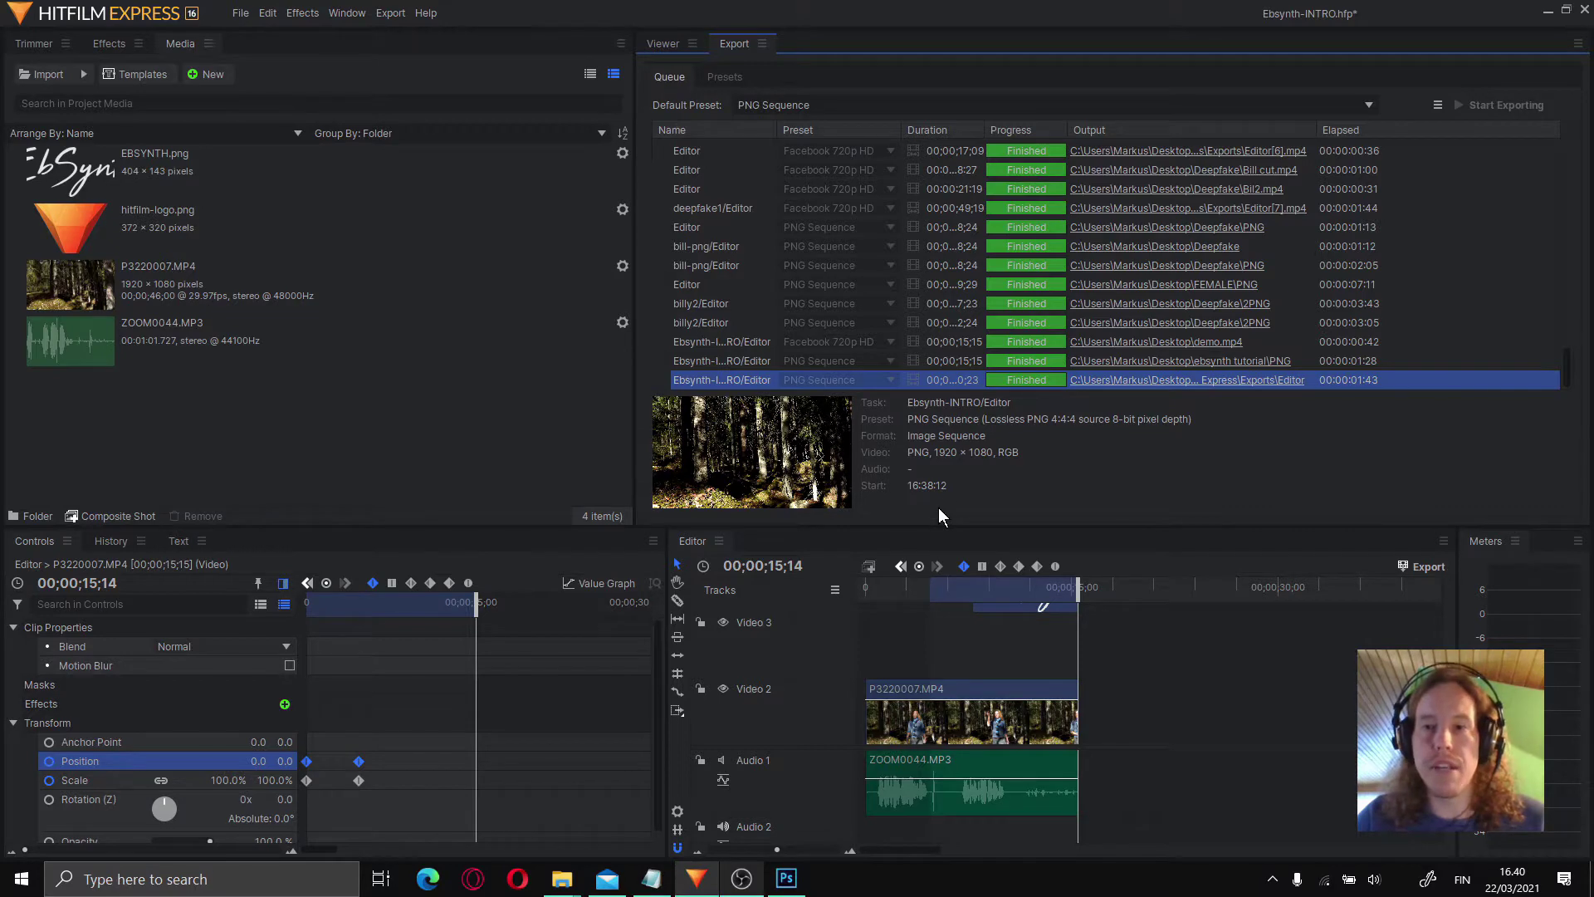
- Transfer all exported frames from the Exports\Editor folder to the PNG folder inside the ebsynth tutorial folder
left_click(1172, 385)
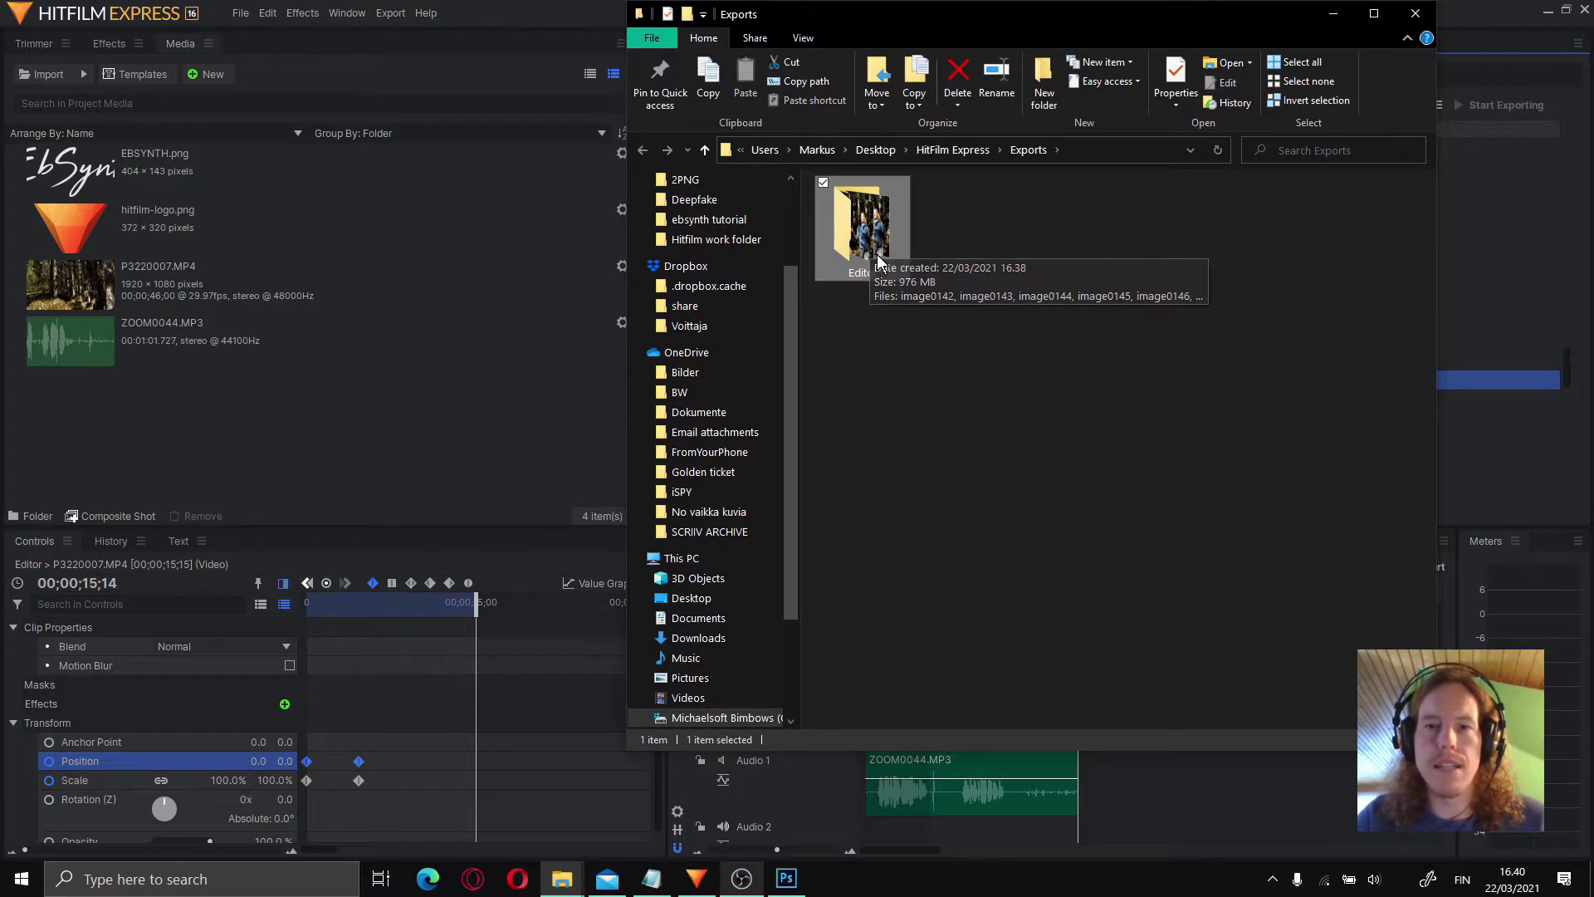
double_click(855, 242)
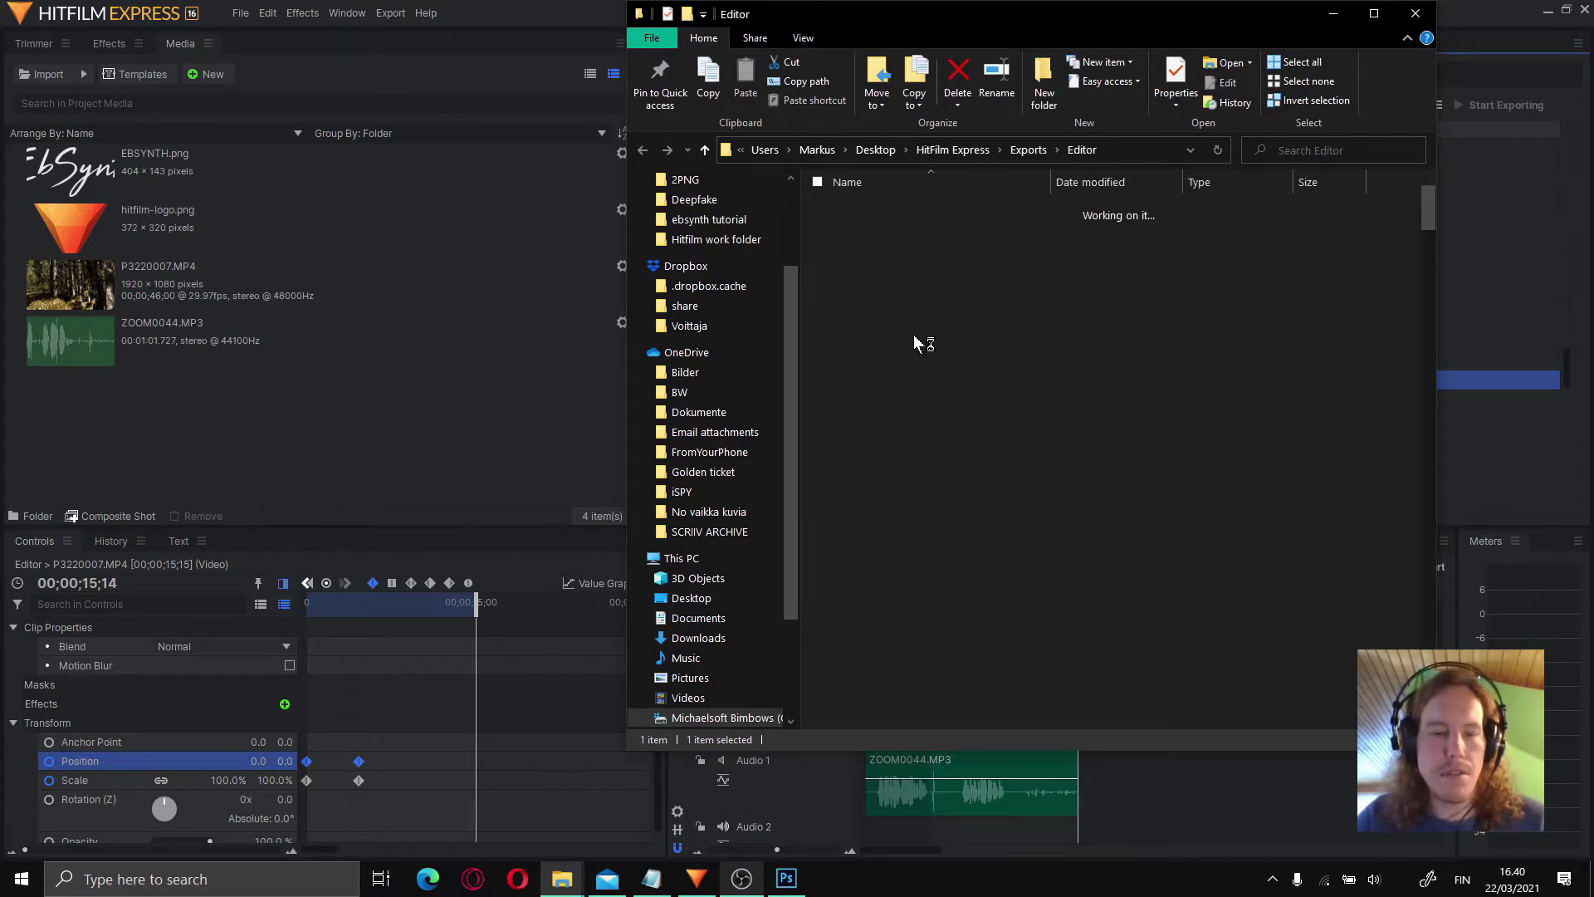
key("ctrl+a")
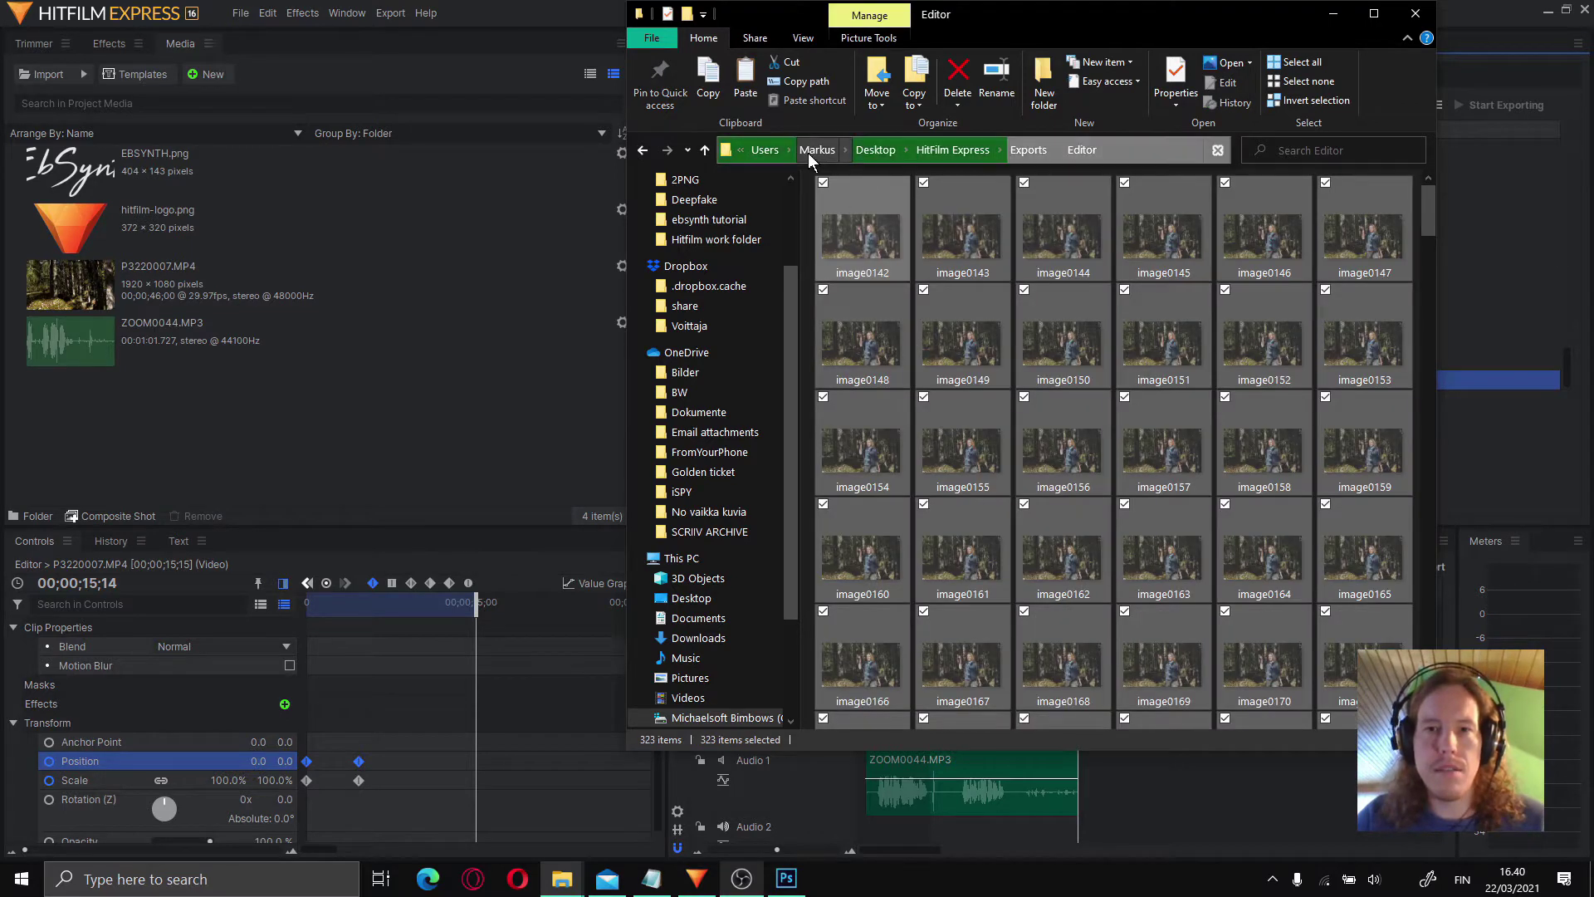
key("alt+Left")
double_click(852, 245)
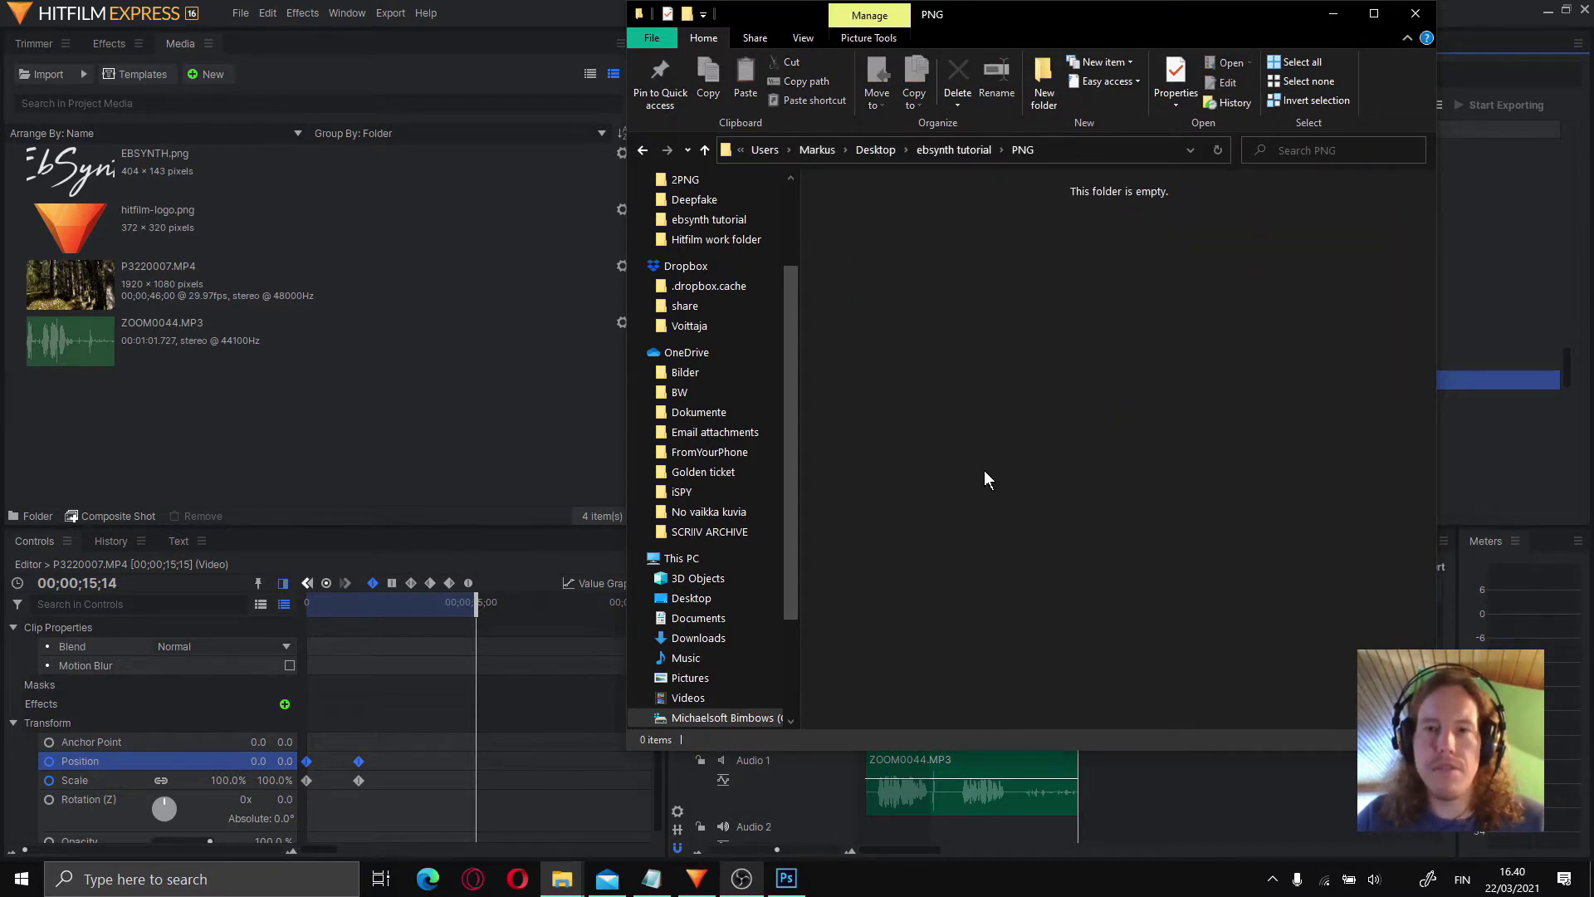
key("ctrl+v")
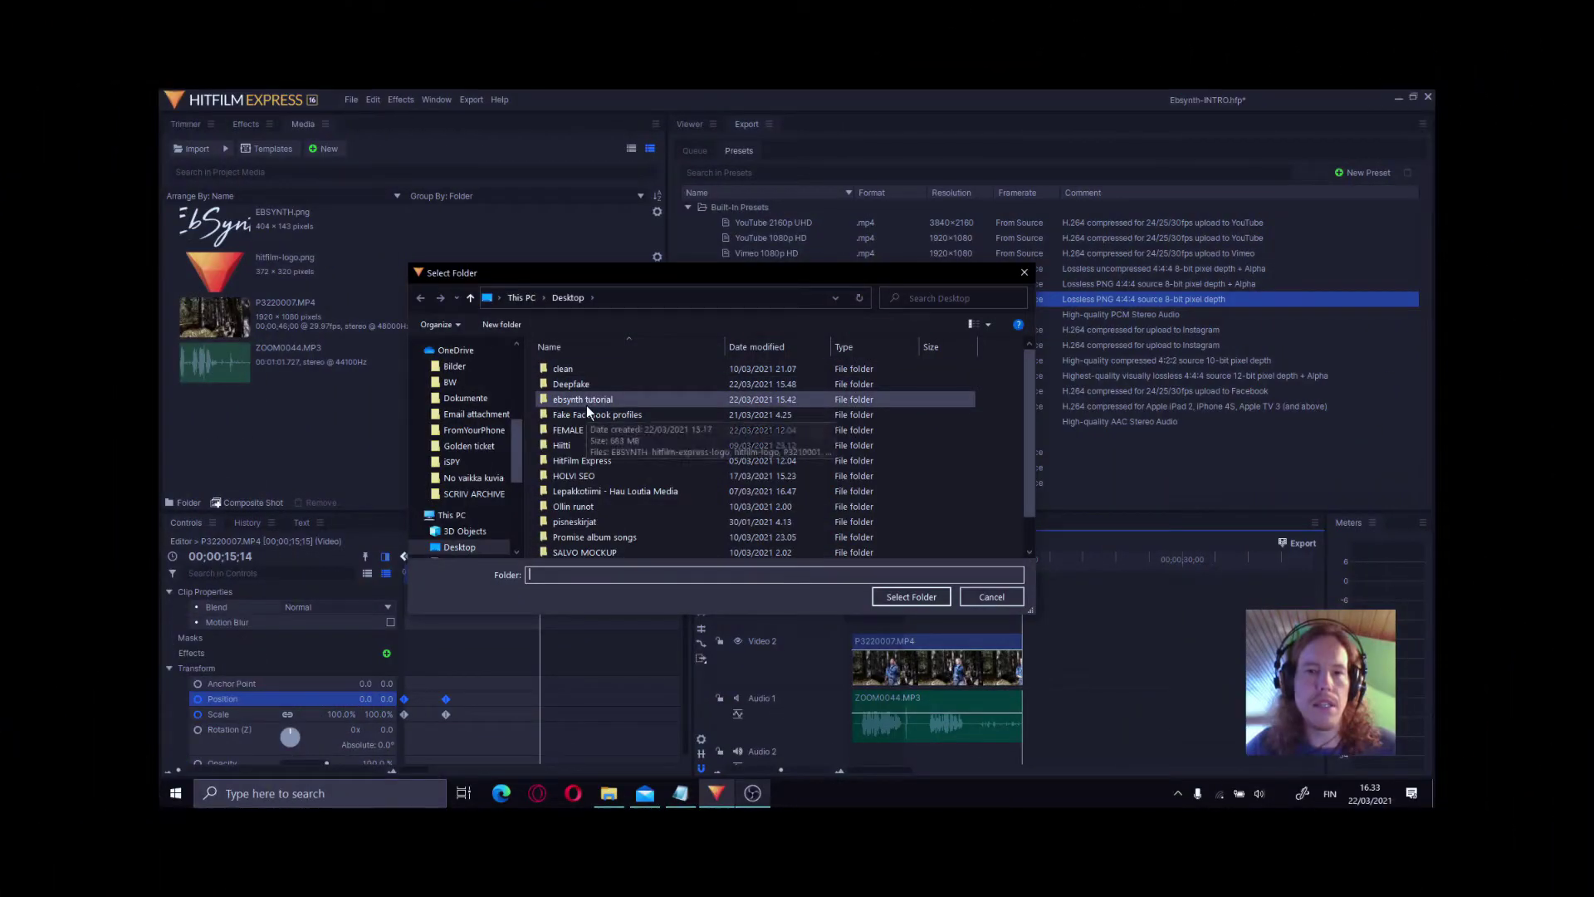
- Create a new folder named PNG inside the ebsynth tutorial folder on the Desktop
double_click(586, 405)
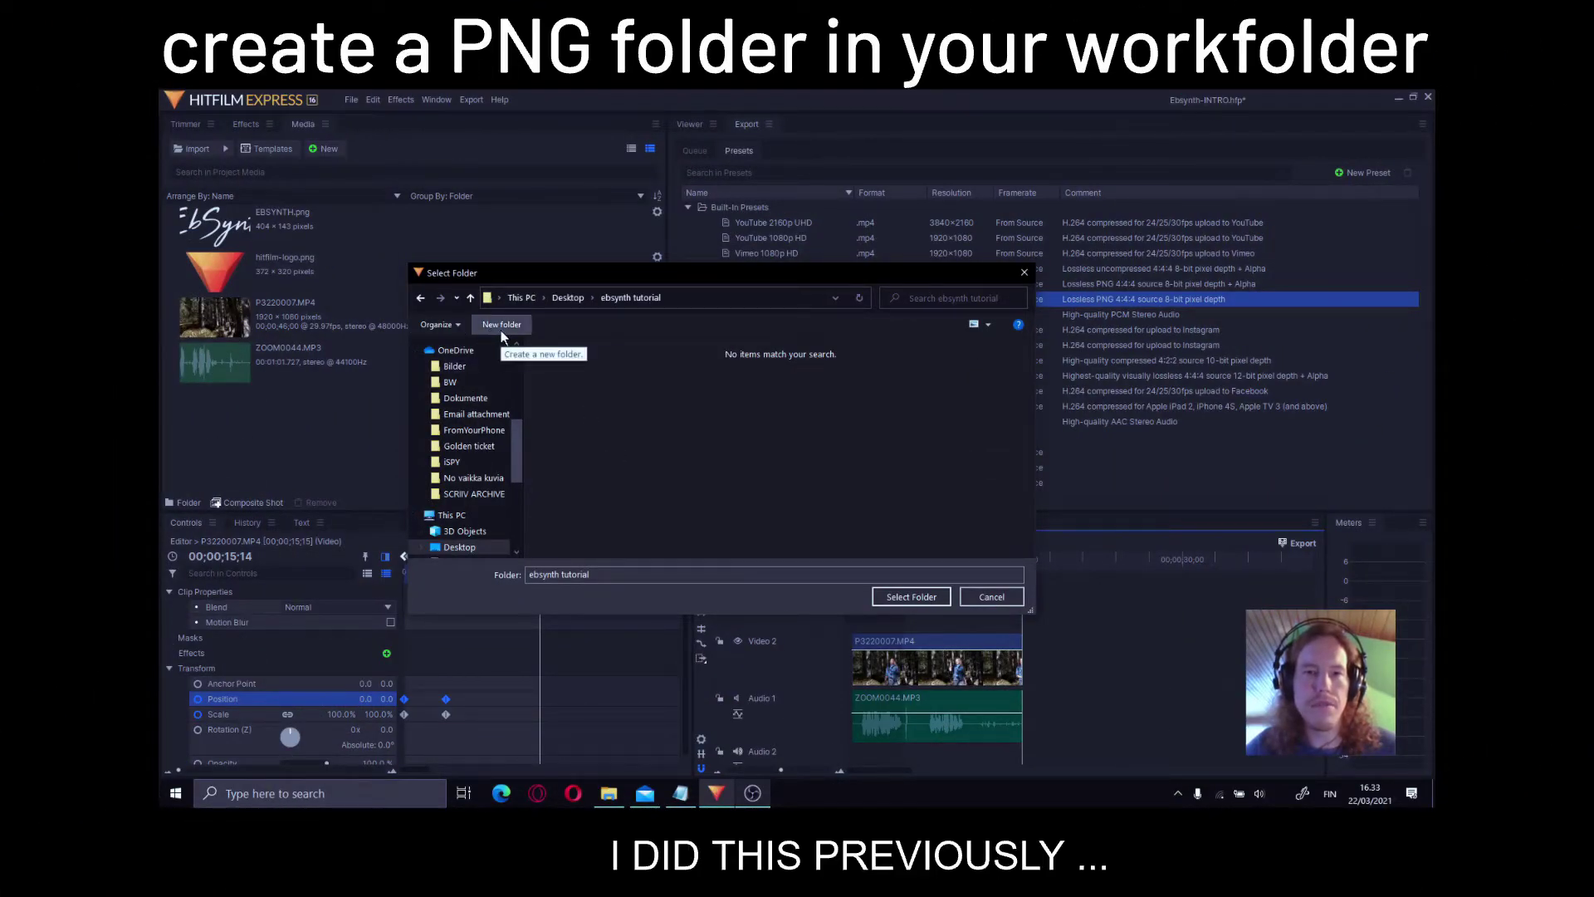
key("ctrl+shift+n")
type("PNG")
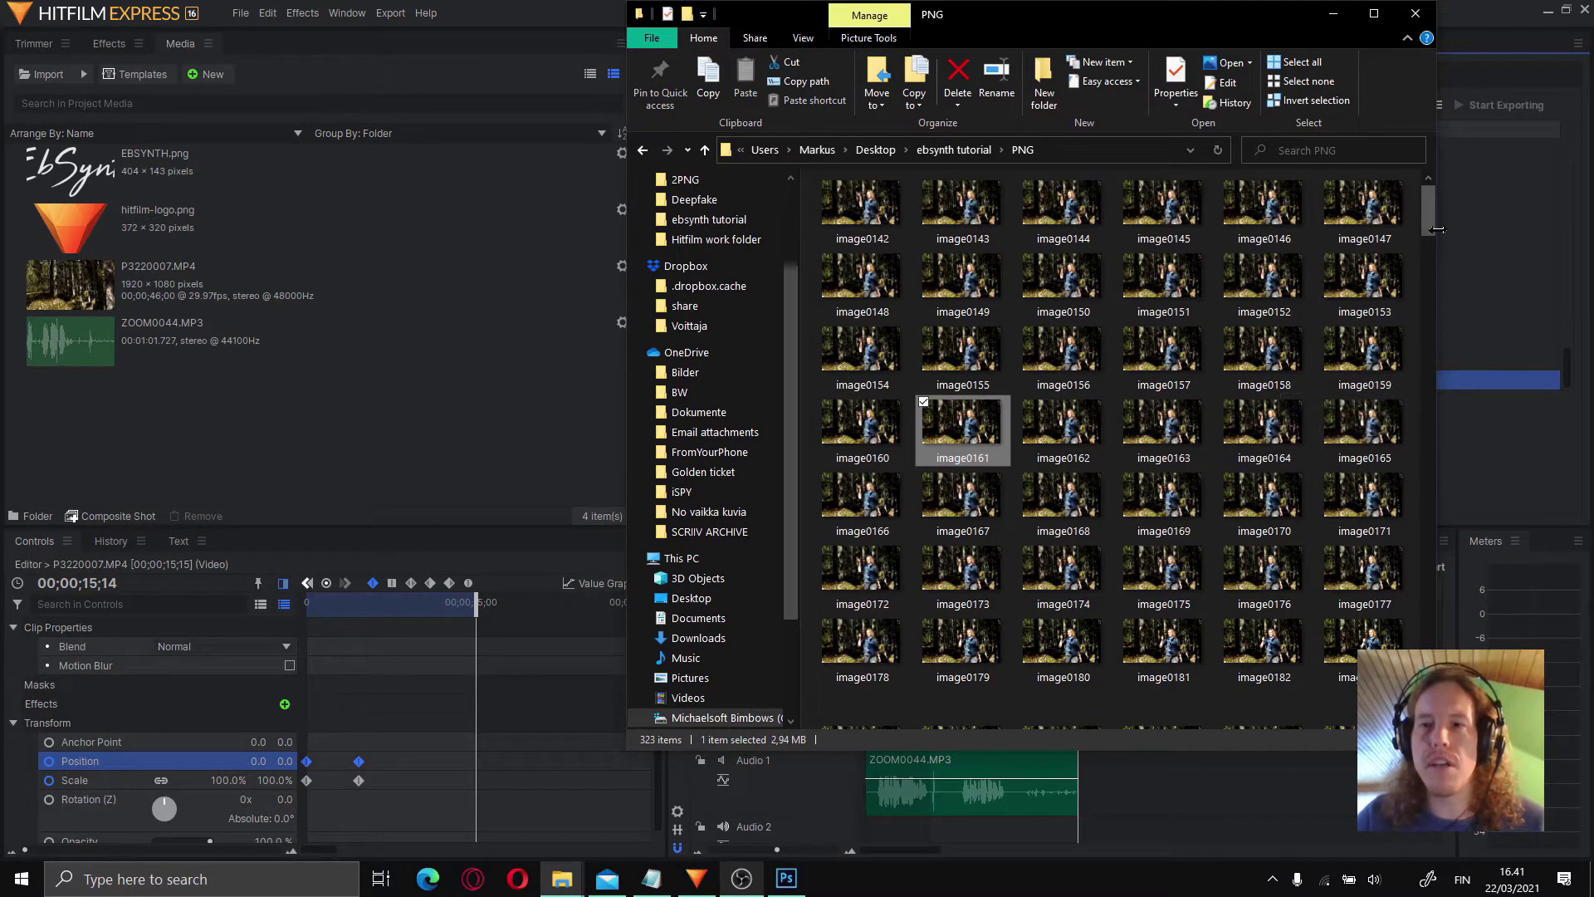
- Bring up Photoshop and place the File Explorer window with the PNG frames beside its empty workspace
left_click_drag(1433, 226, 1423, 268)
left_click(787, 878)
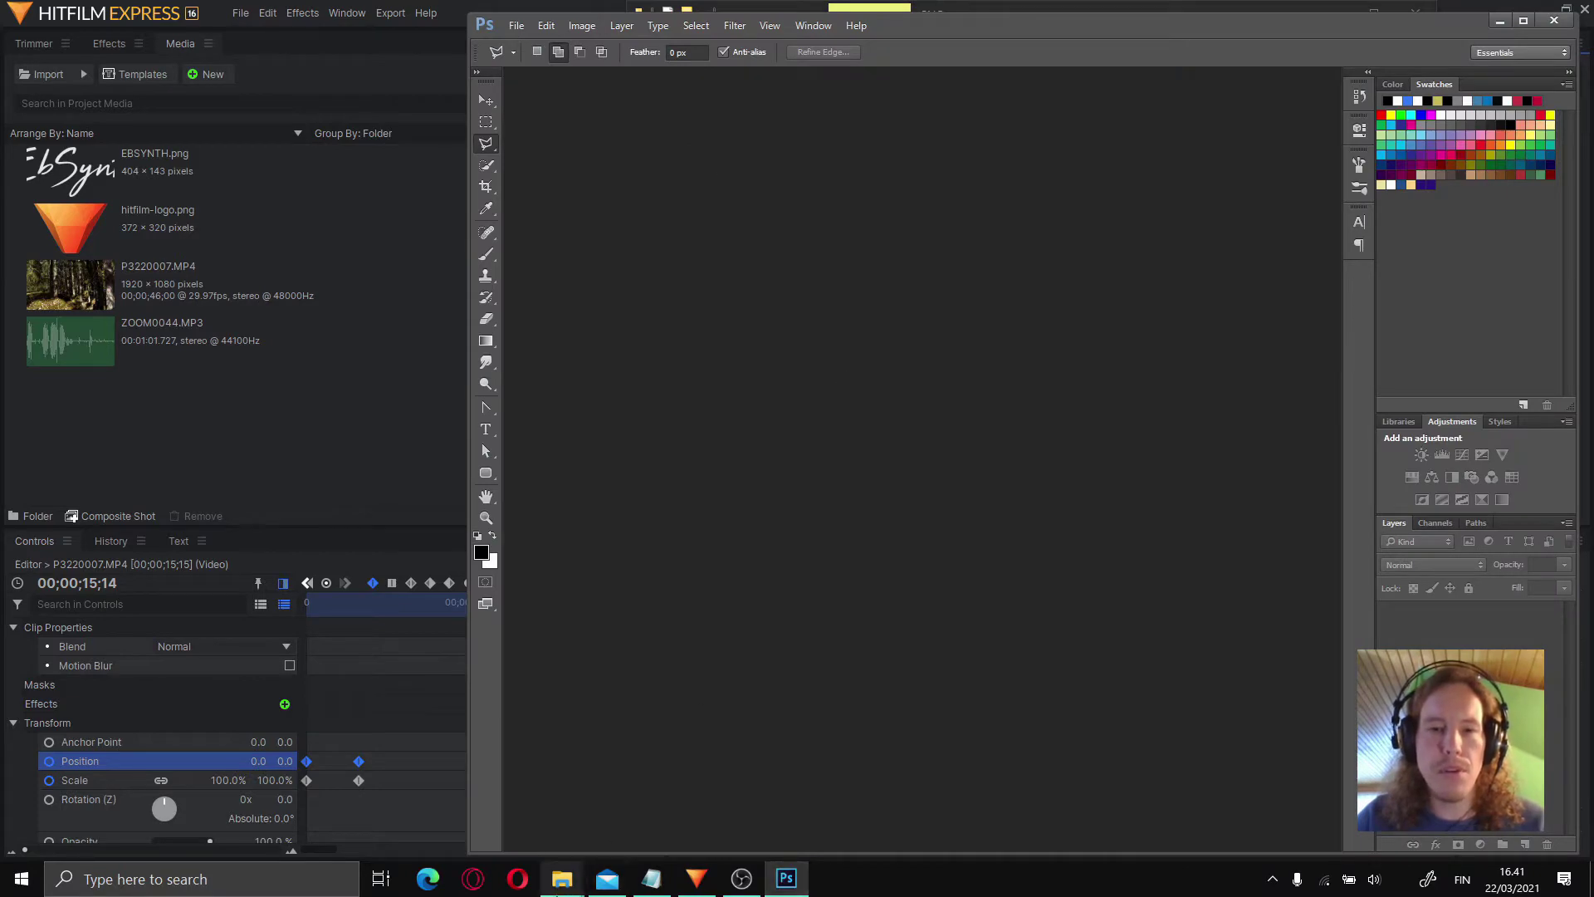
left_click(562, 879)
left_click_drag(1045, 25, 468, 92)
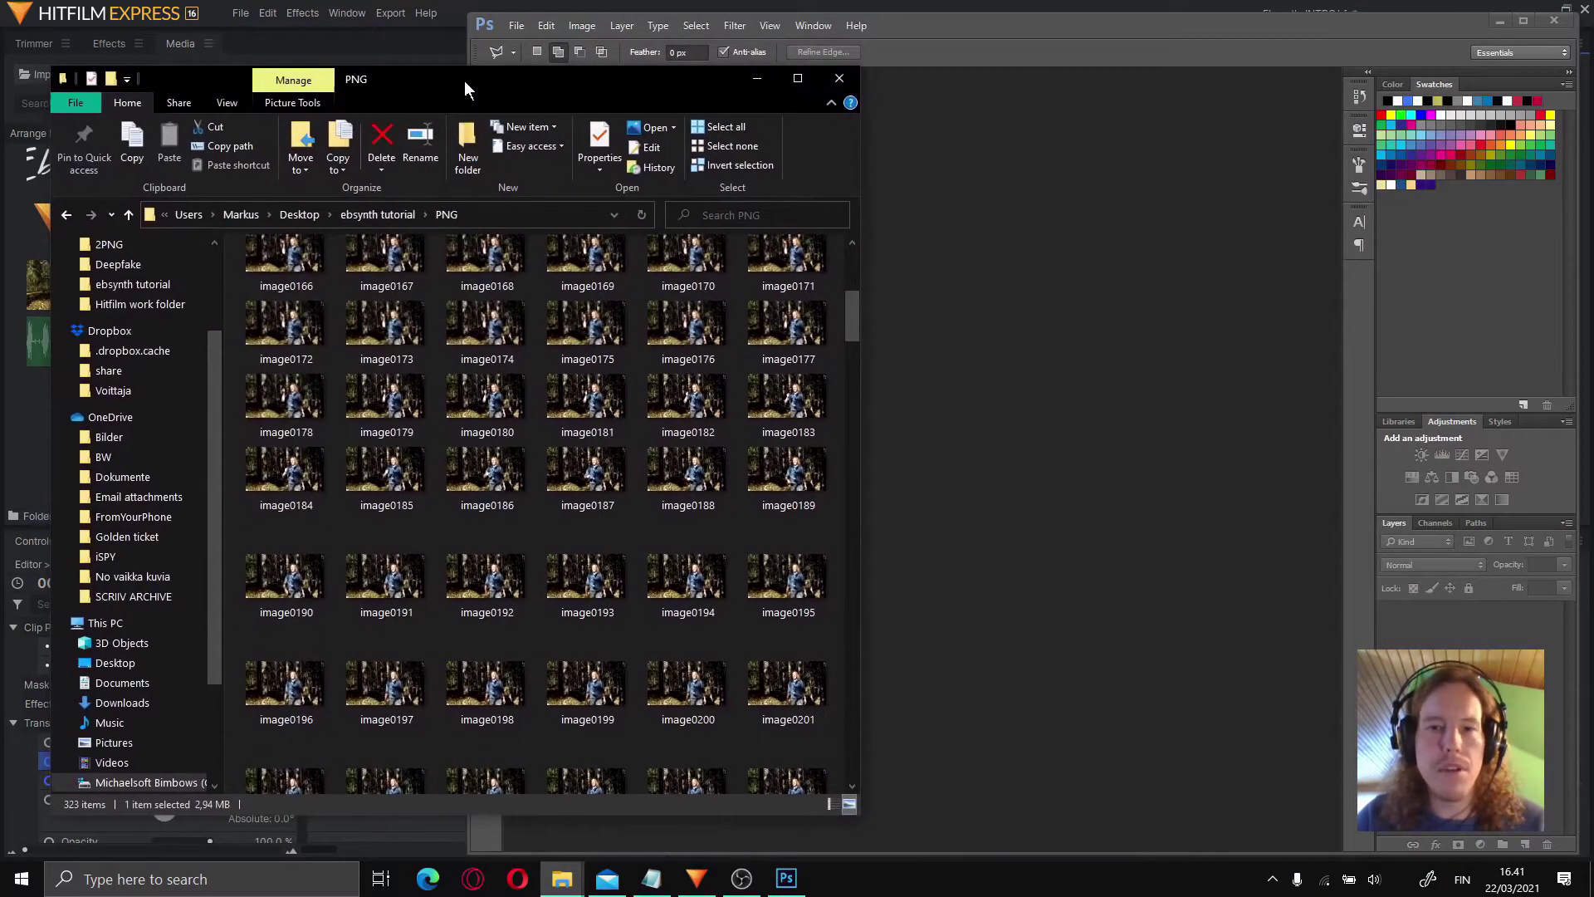
left_click_drag(850, 319, 842, 359)
left_click(695, 459)
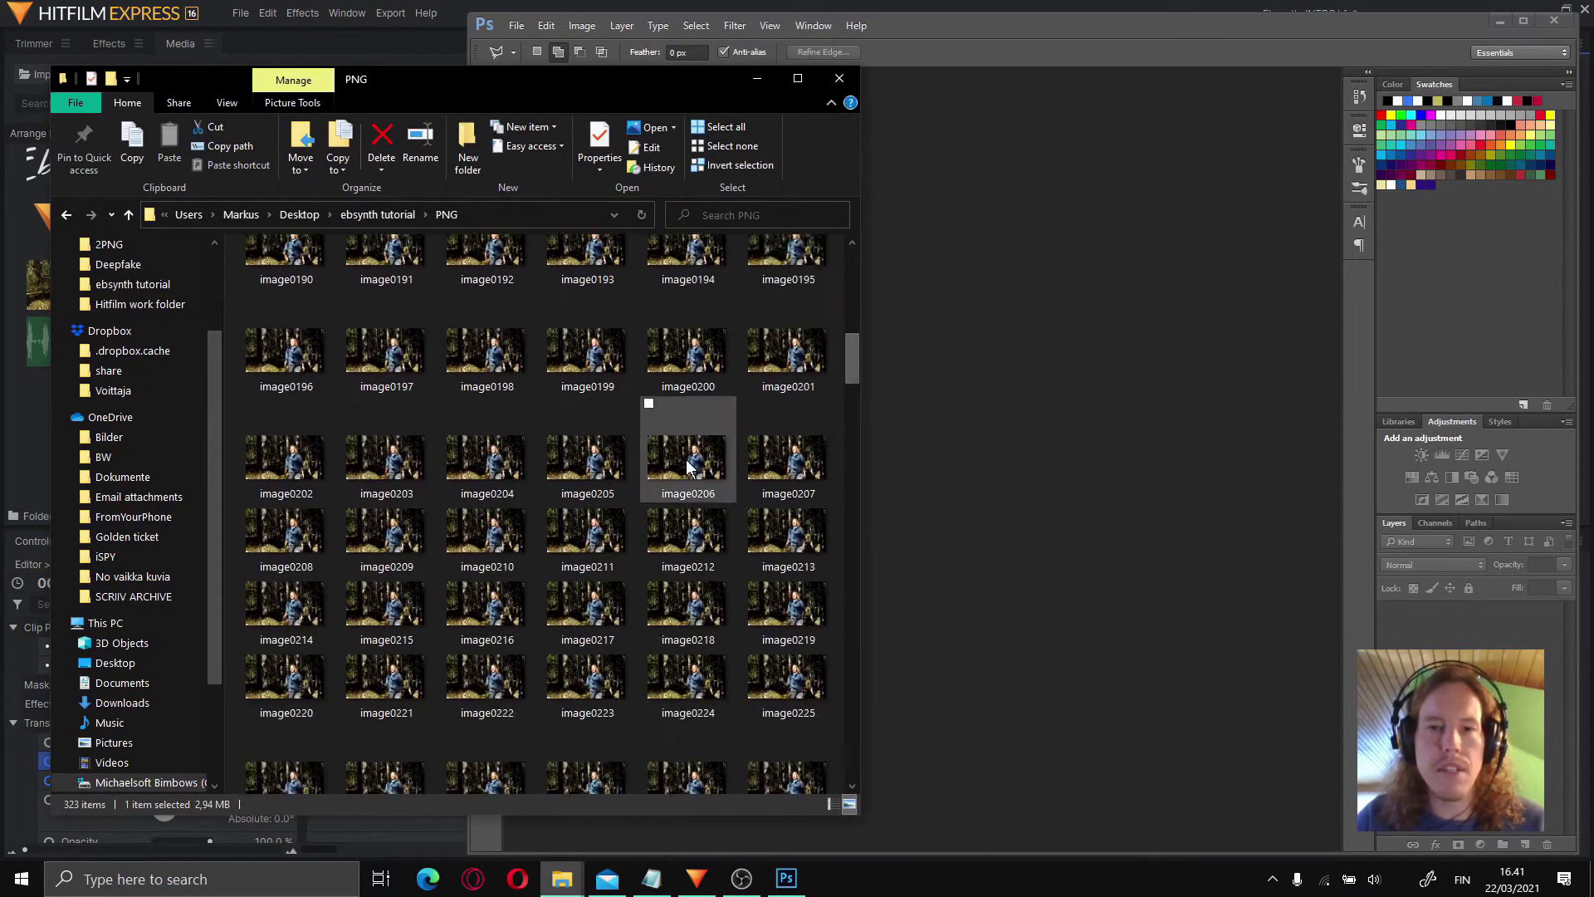
left_click(1079, 421)
left_click(402, 73)
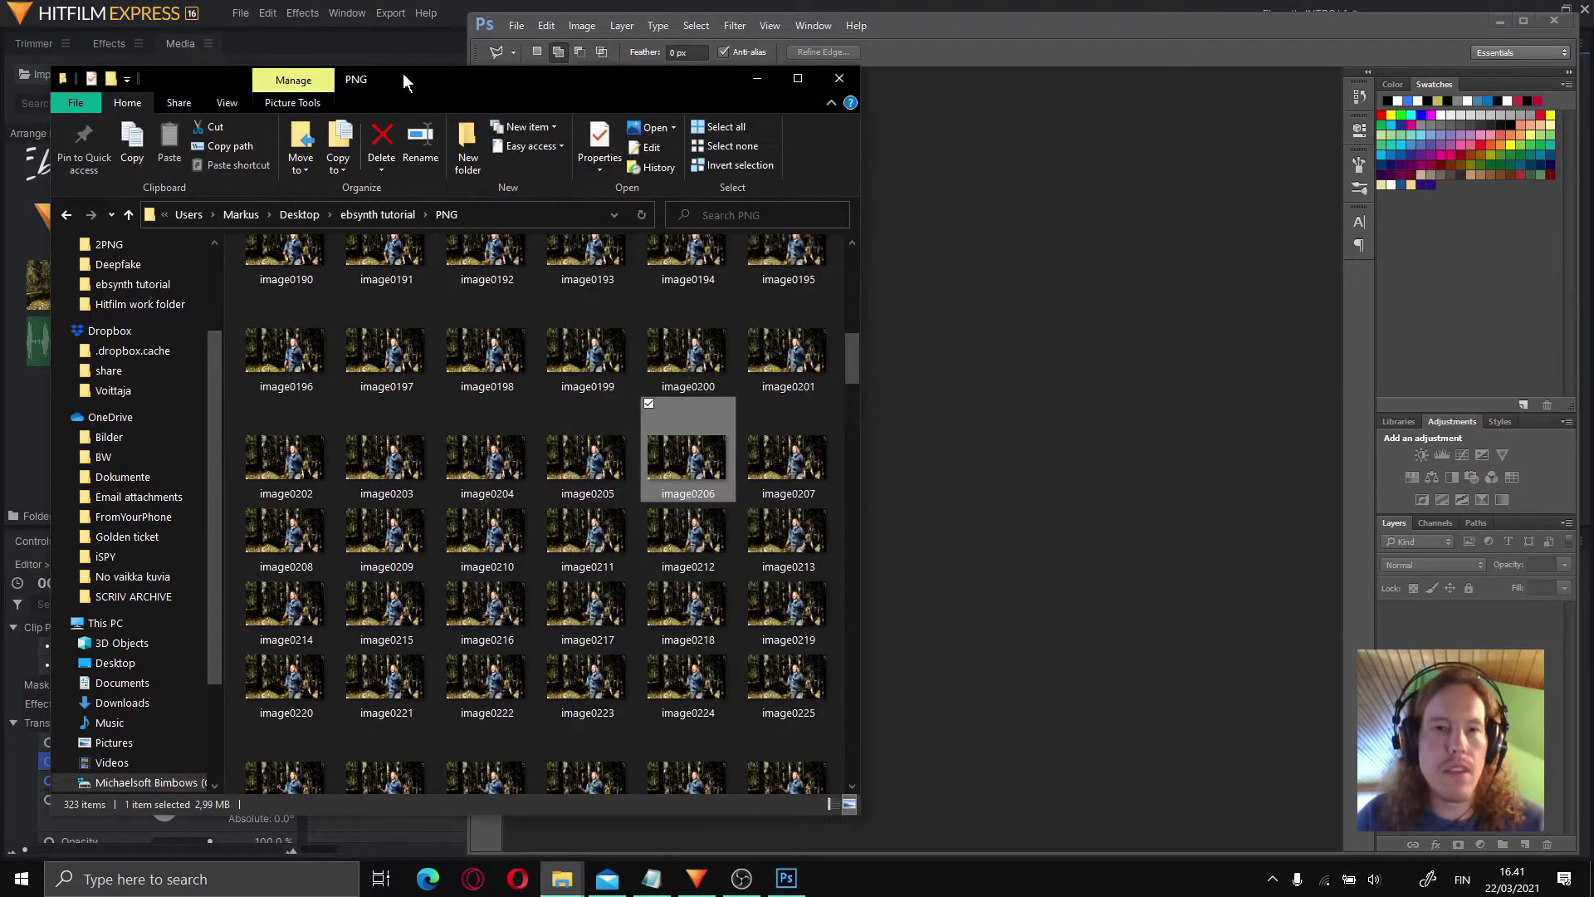
scroll(551, 480, "up", 3)
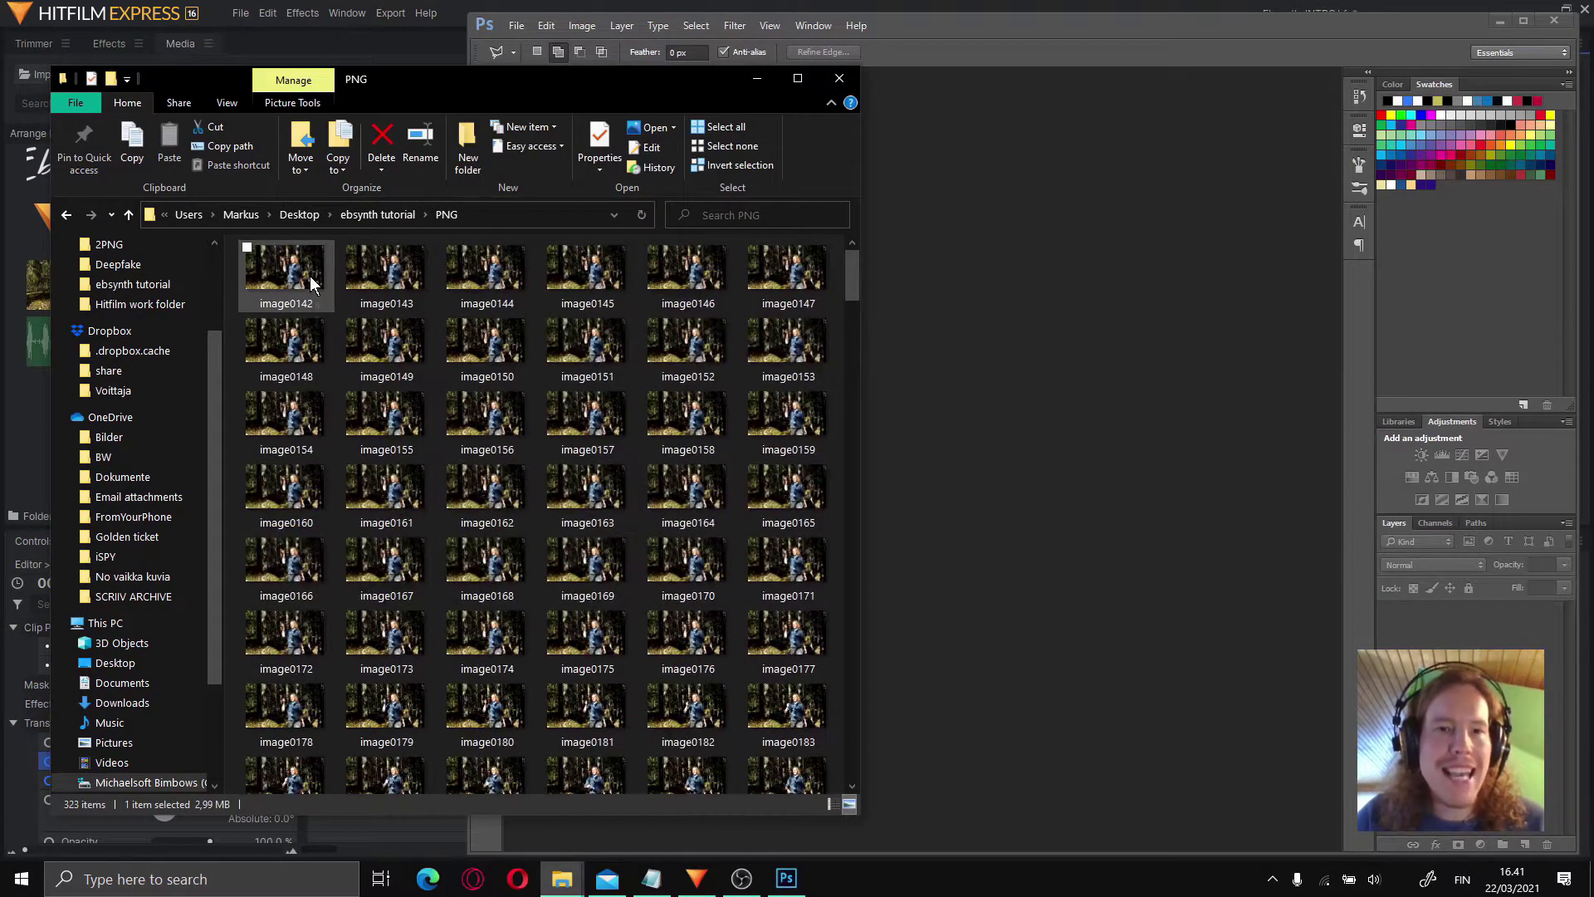
- Examine the frames from image0143 through image0176 one by one in the Photos viewer to choose a keyframe, and close the viewer
left_click(376, 277)
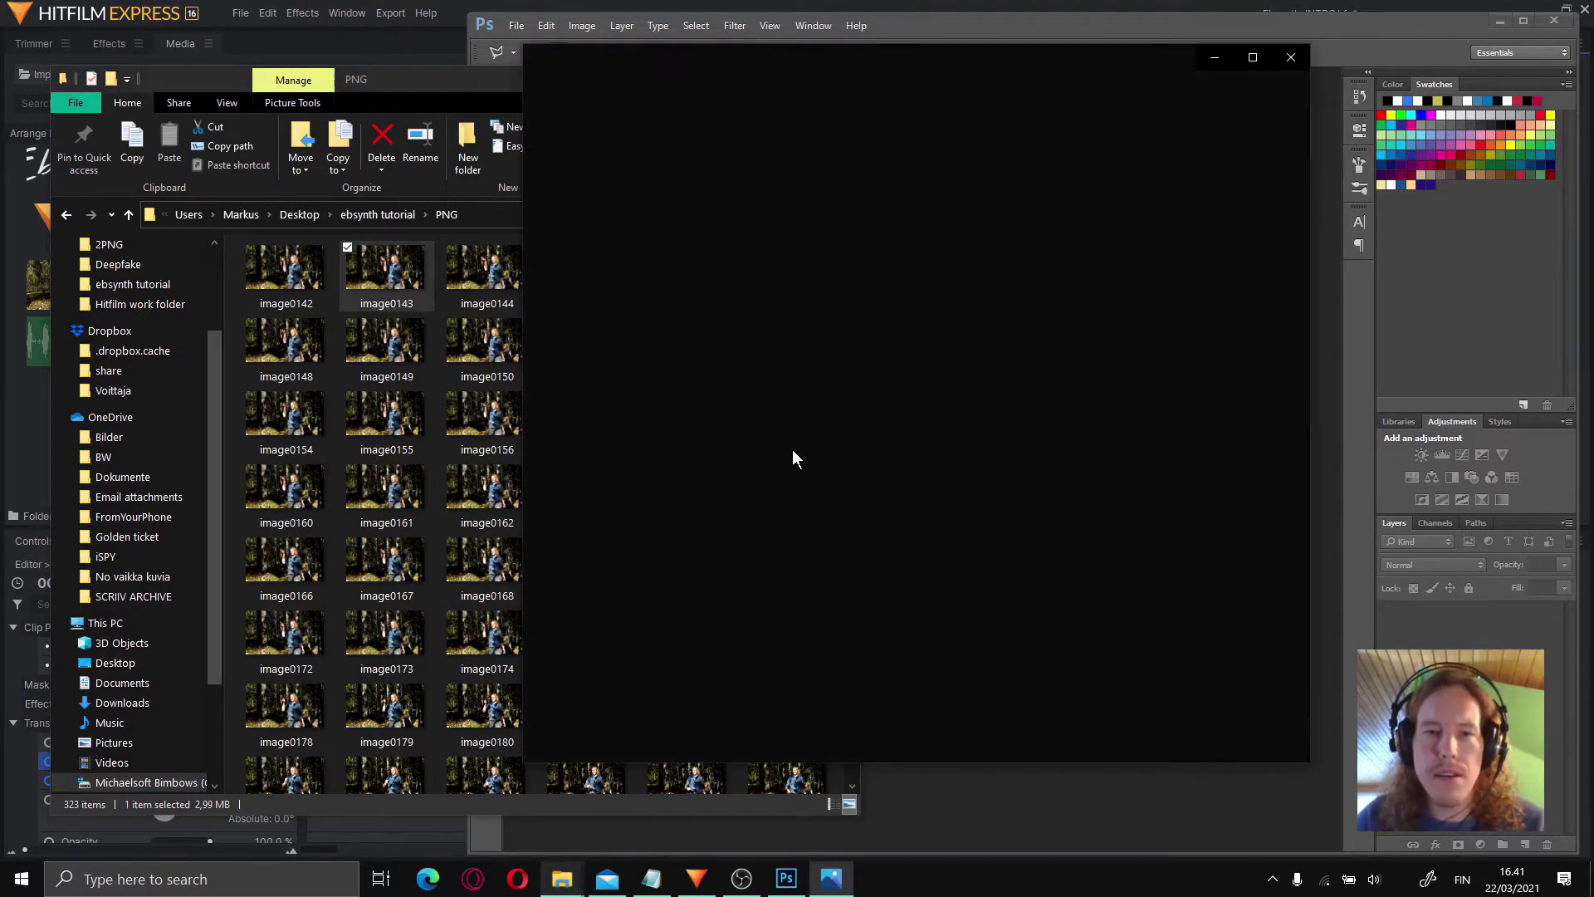
key("Right")
key("Right")
key("Right")
key("Right")
key("Right")
key("Right")
key("Right")
key("Right")
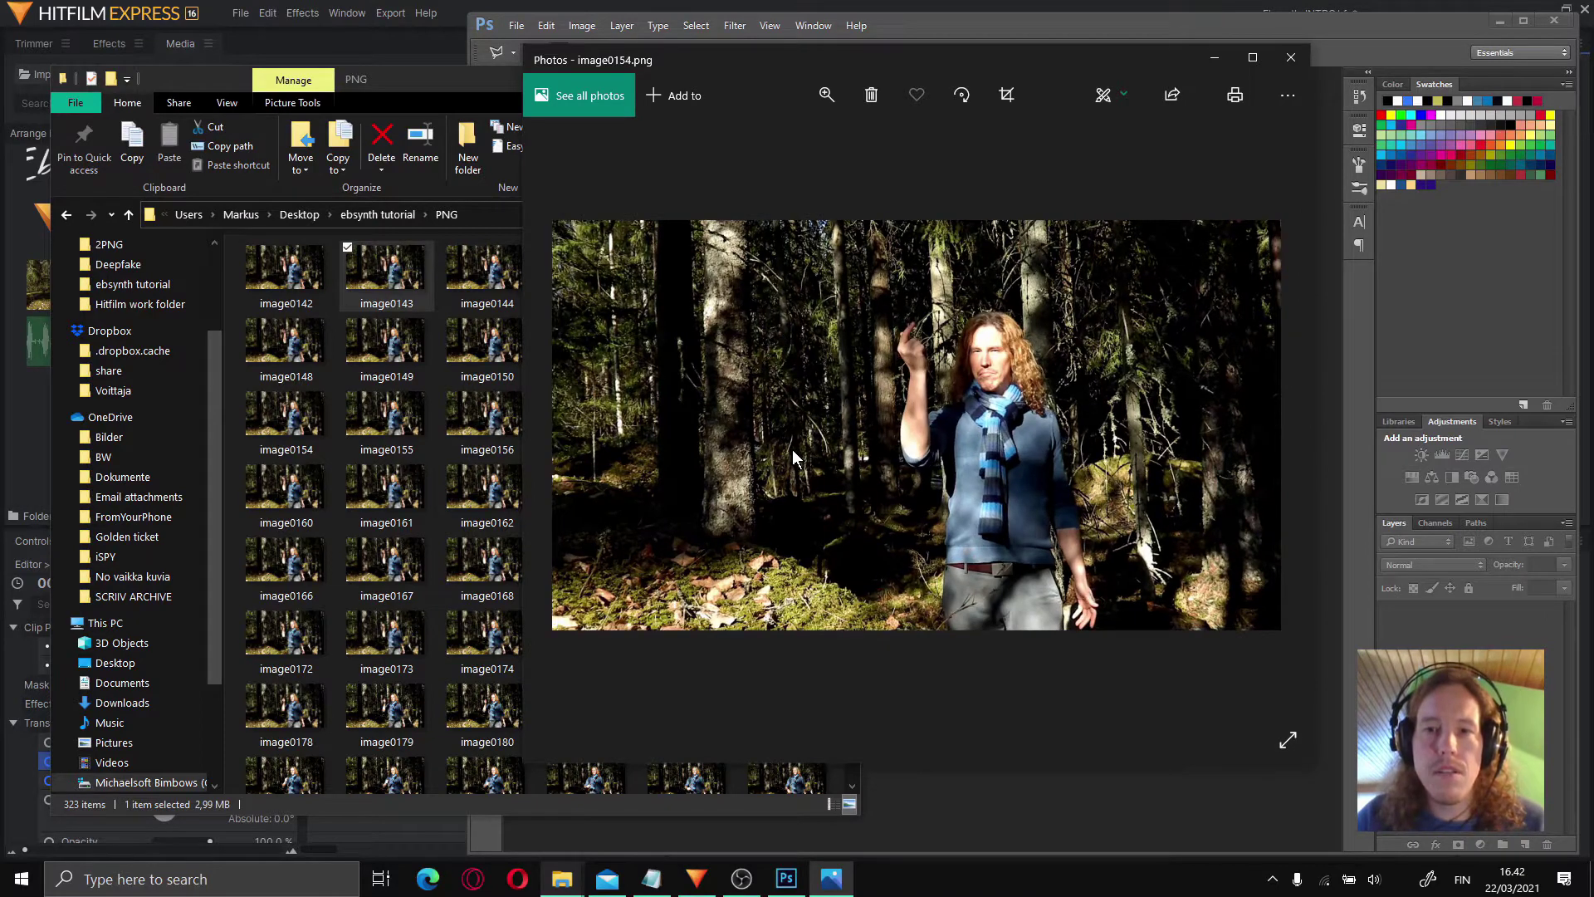
key("Right")
key("Right")
key("Right")
key("Right")
key("Right")
key("Right")
key("Right")
key("Right")
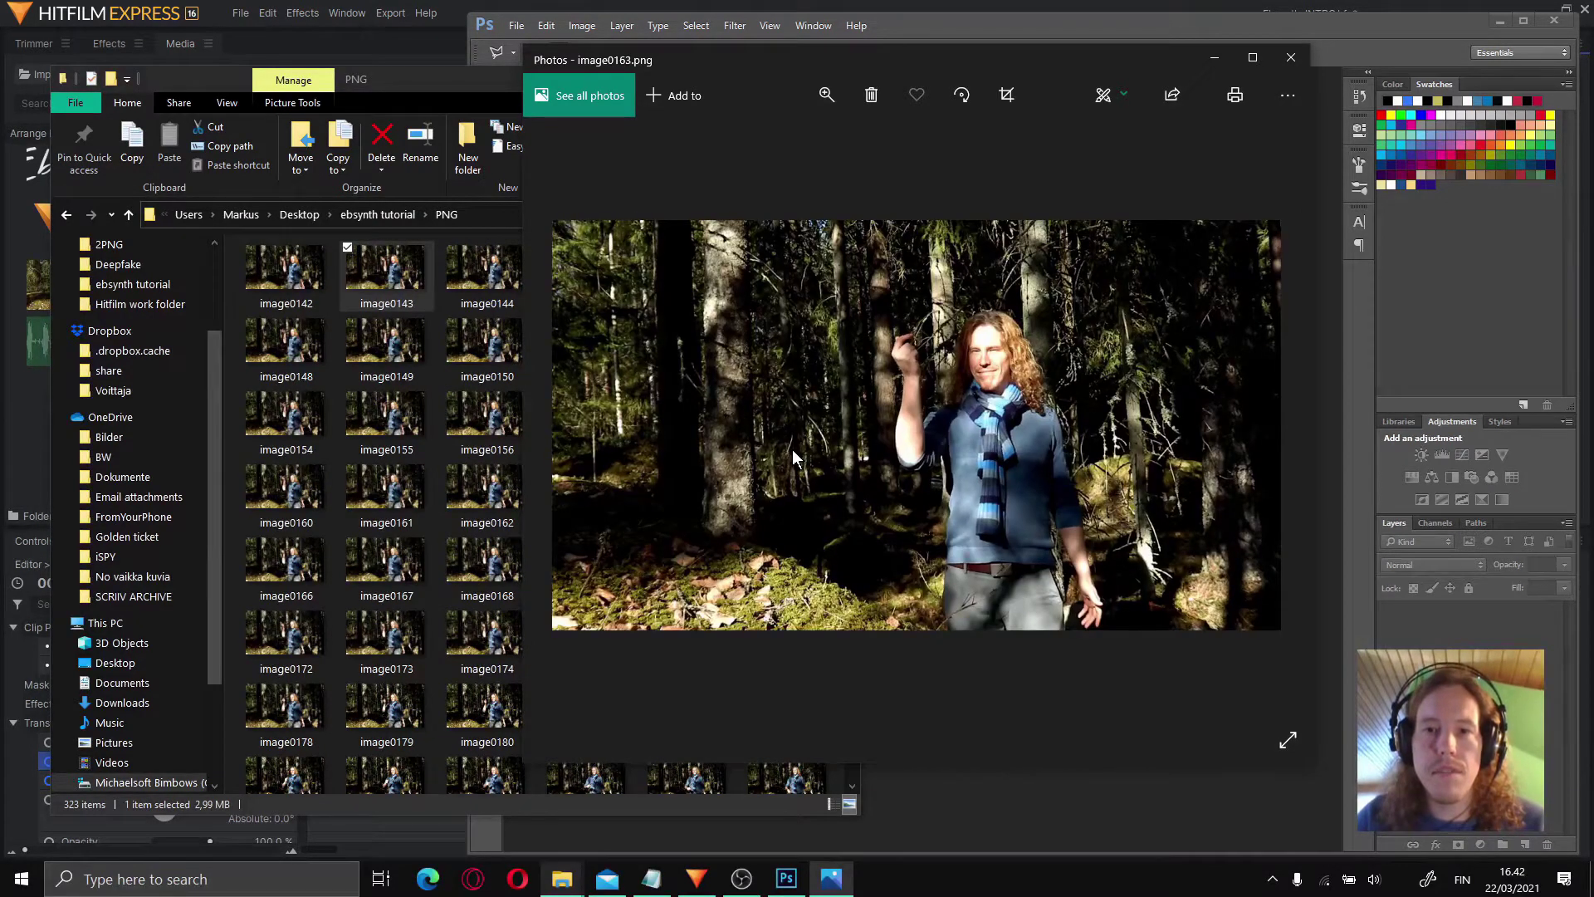
key("Right")
key("Right")
key("Right")
key("Right")
key("Right")
key("Right")
key("Right")
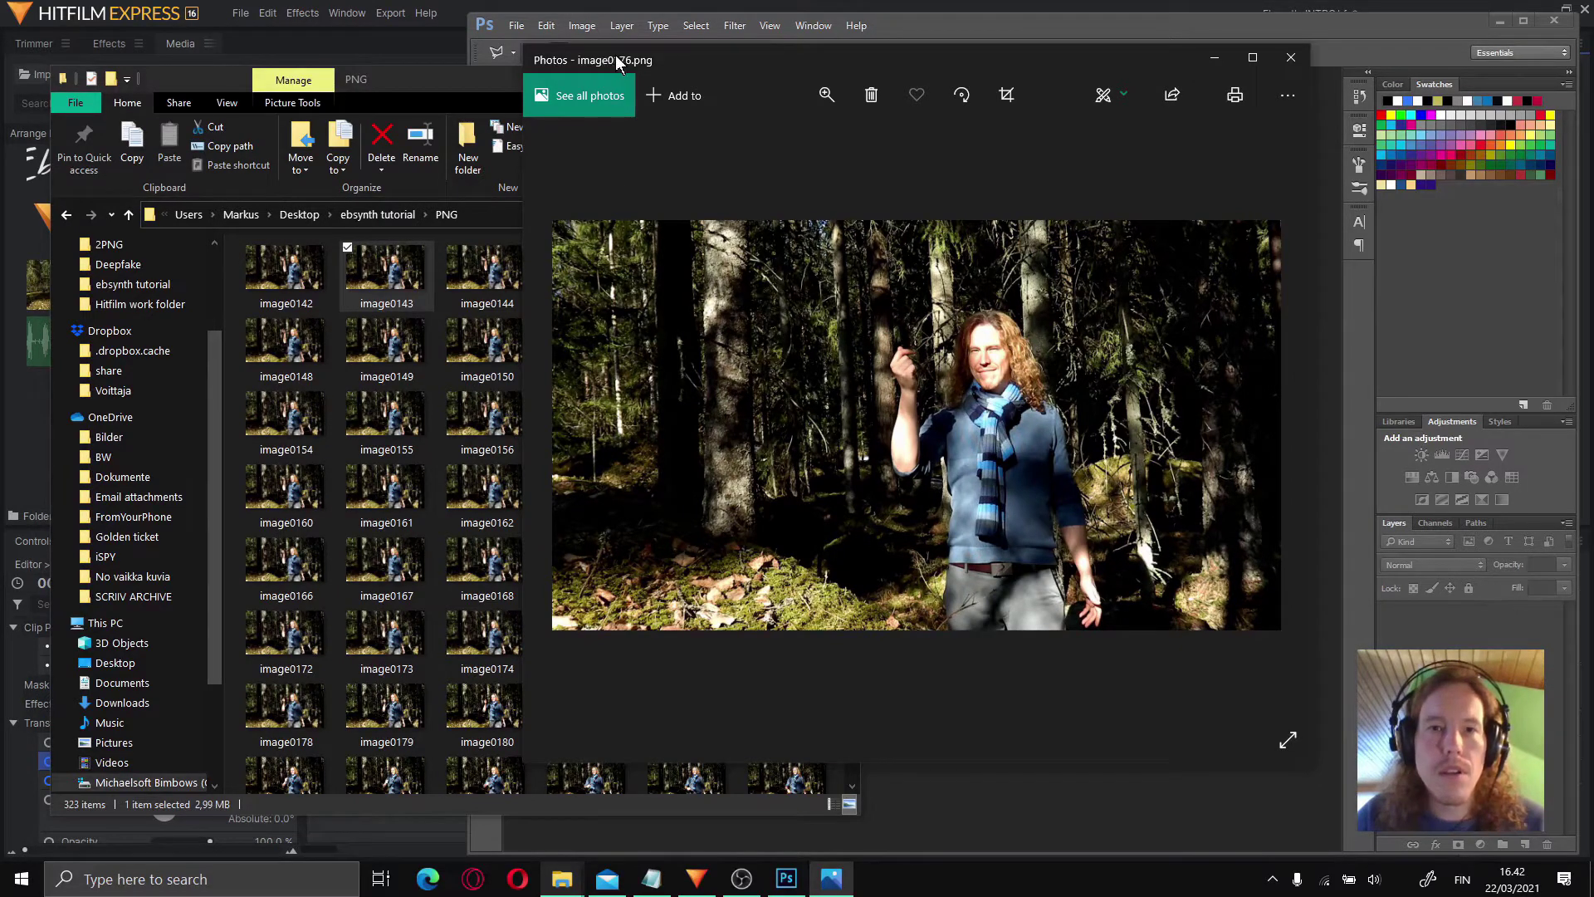
left_click(1302, 55)
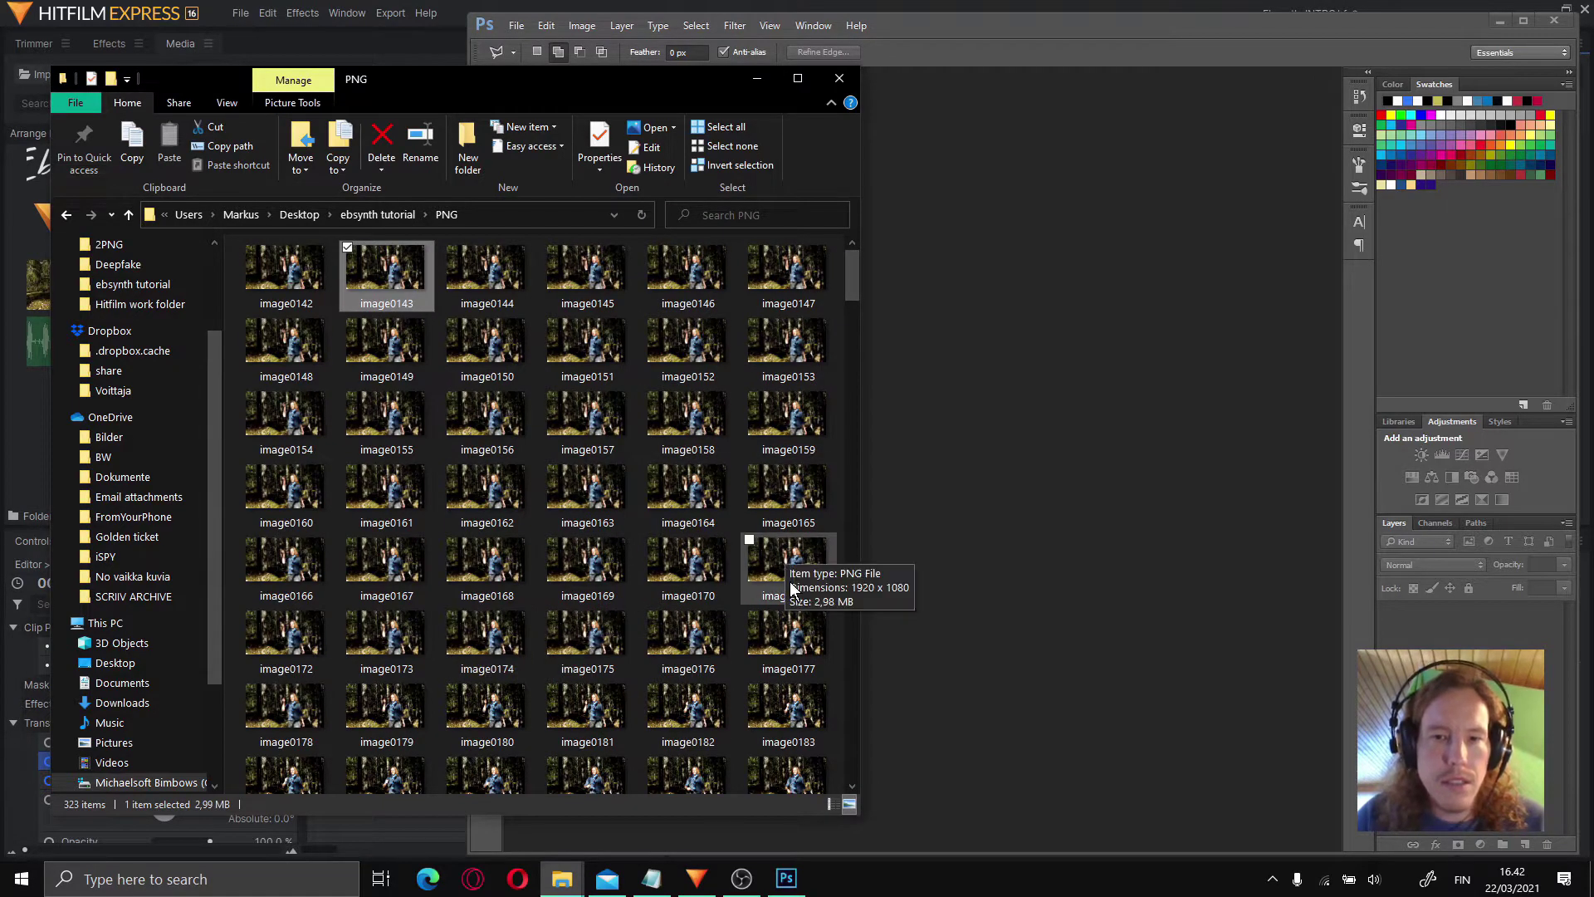
- Open image0176 from the PNG folder as a new document in Photoshop
left_click(697, 649)
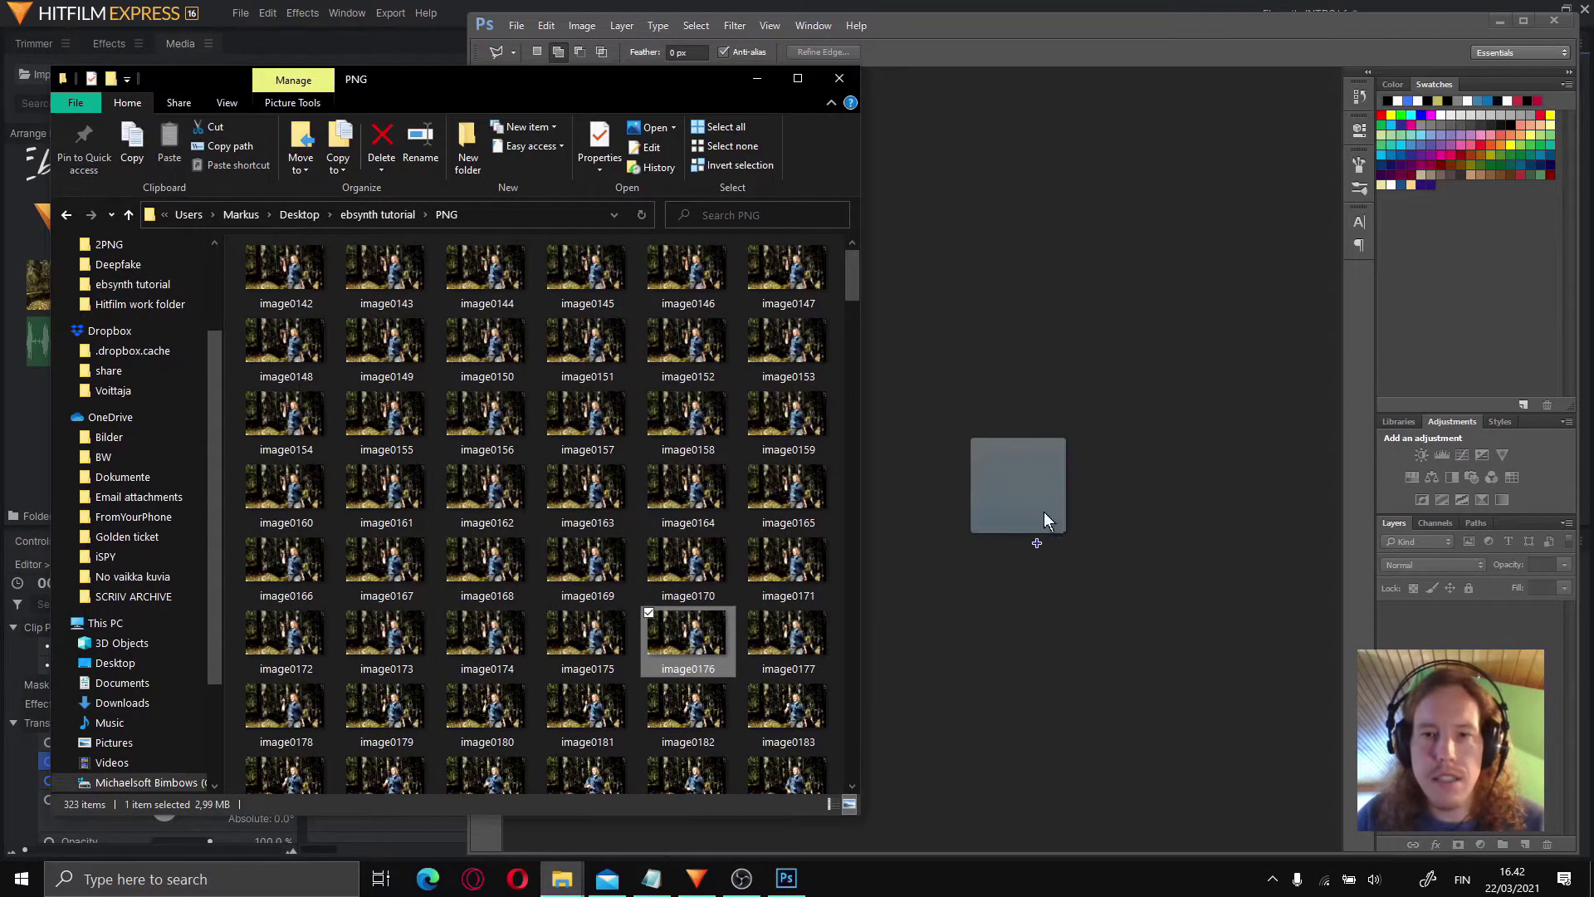
left_click_drag(889, 571, 889, 572)
- Preview Sponge, Underpainting and other artistic, brush stroke, sketch and texture effects on the frame in the Filter Gallery without applying any
left_click(734, 26)
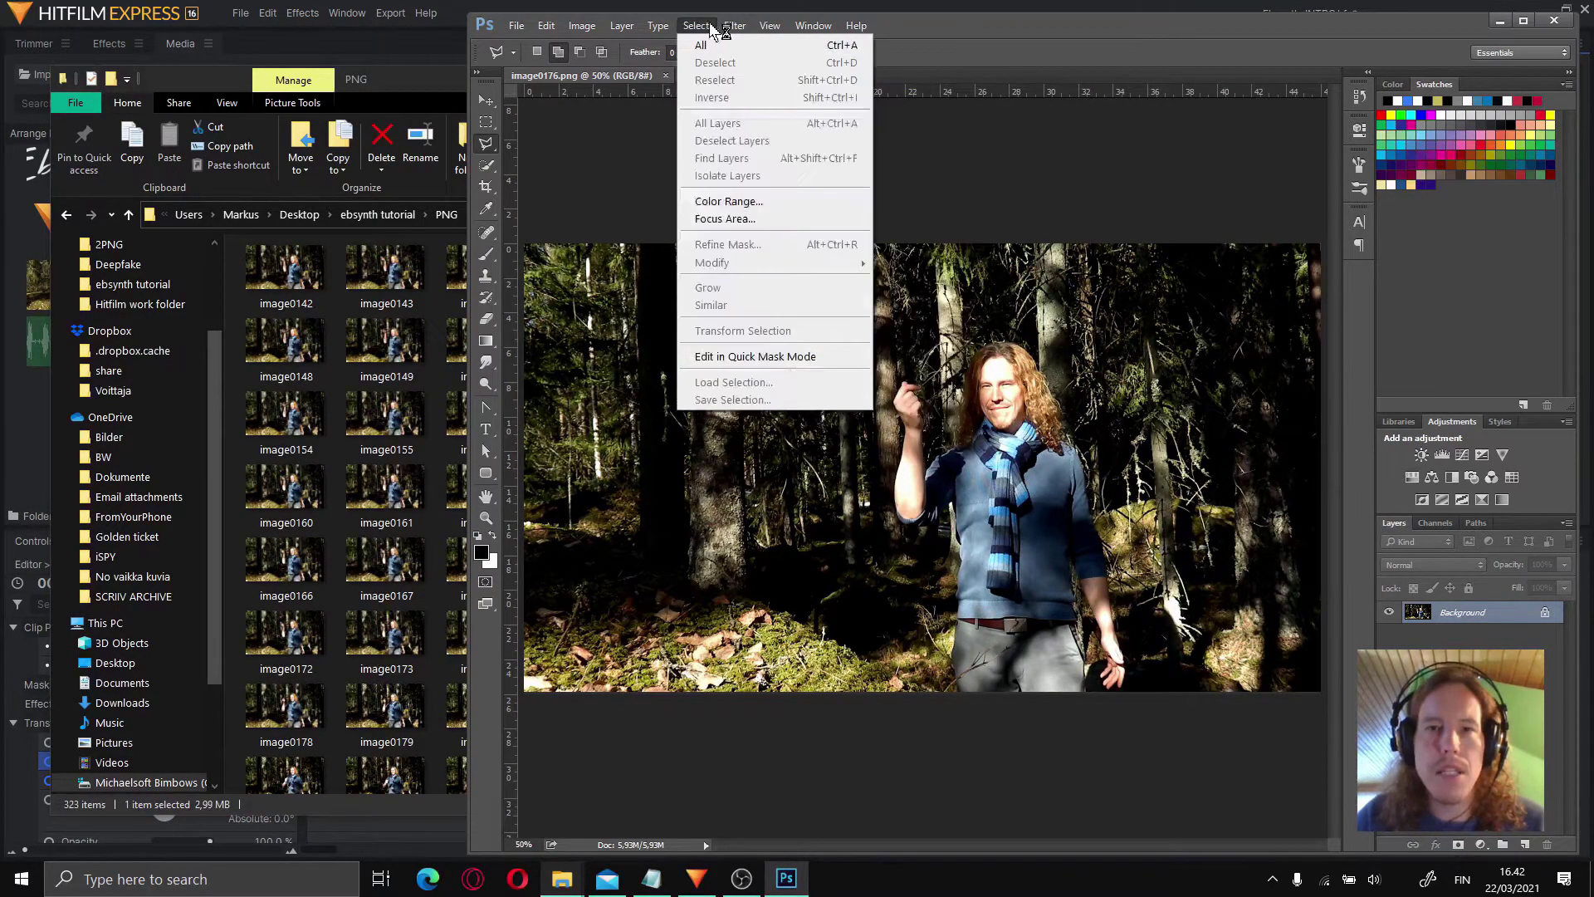
left_click(833, 98)
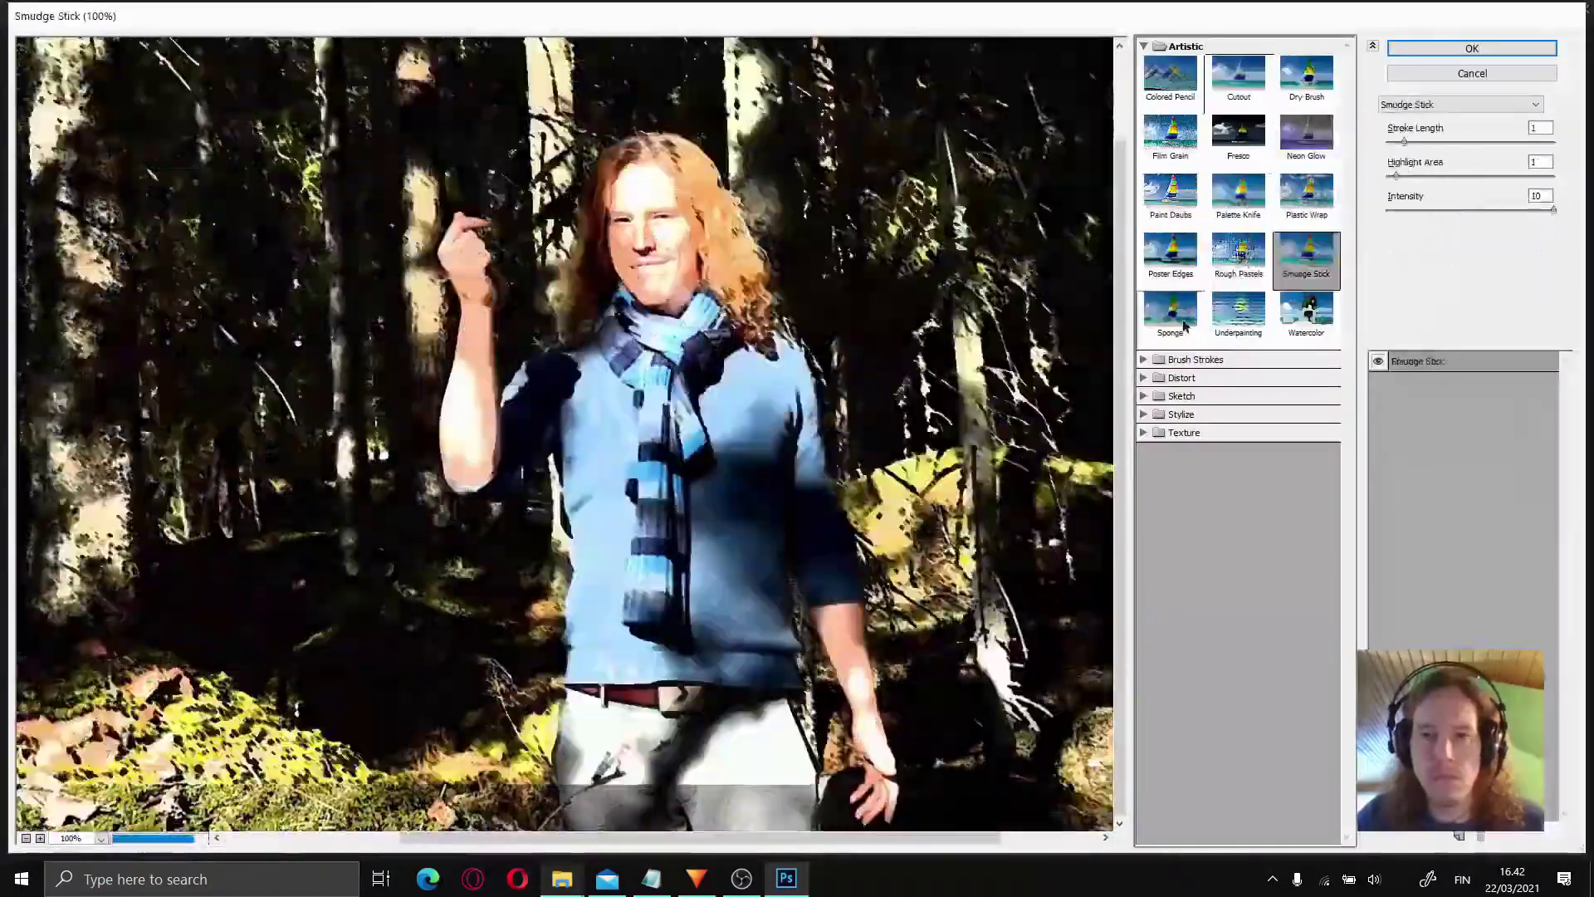
left_click(1171, 312)
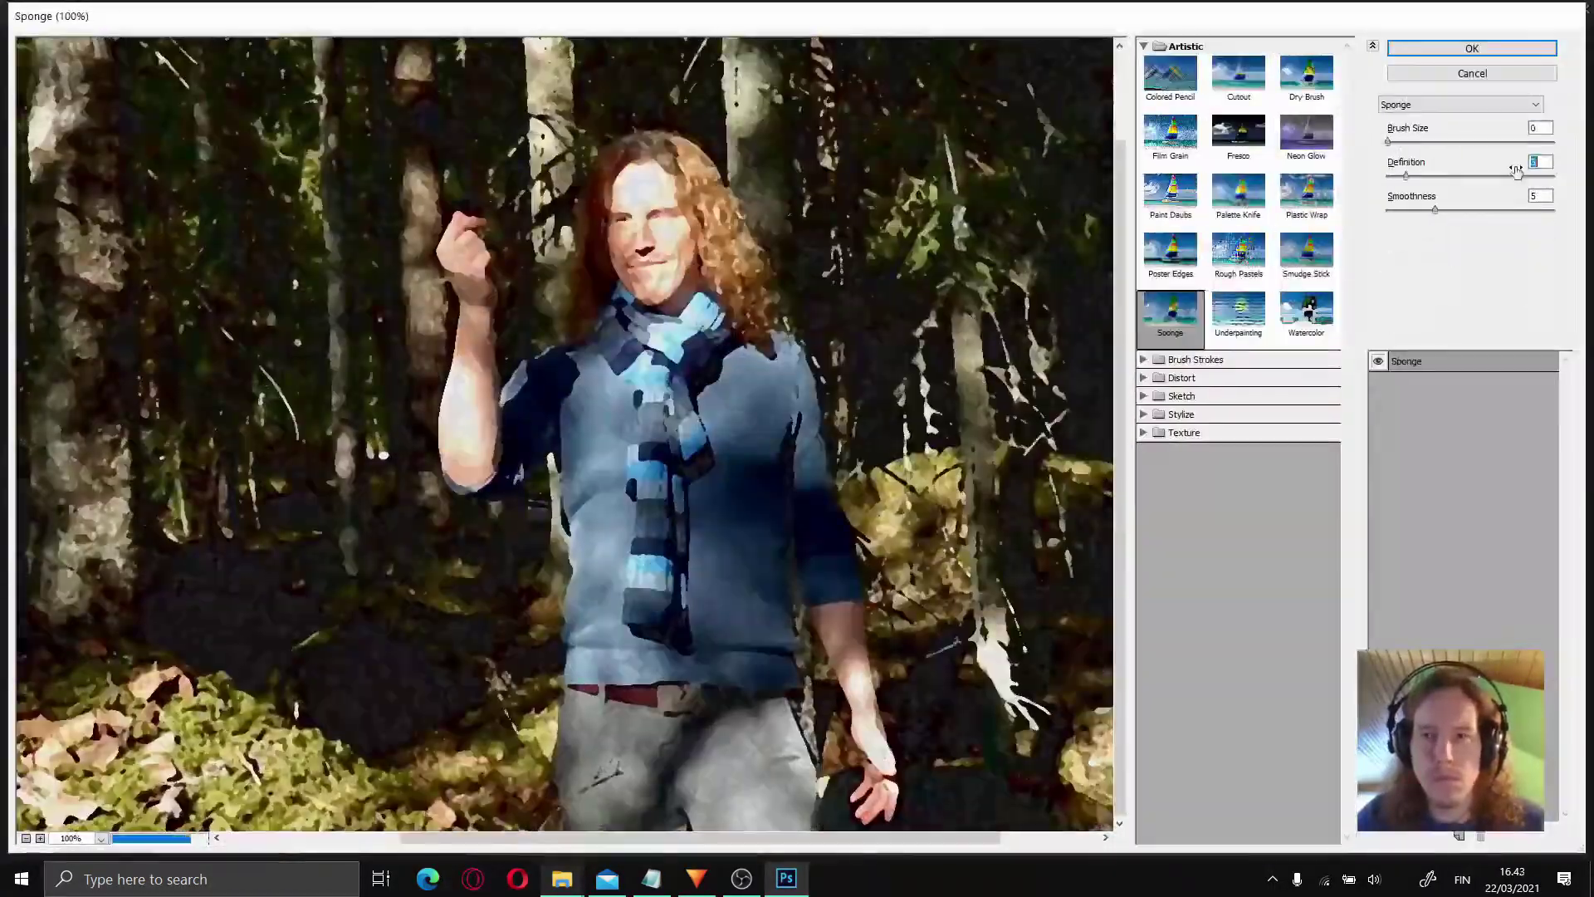
left_click(1238, 309)
left_click(1195, 359)
left_click(1238, 388)
left_click(1185, 554)
left_click(1306, 593)
left_click(1185, 553)
left_click(1181, 572)
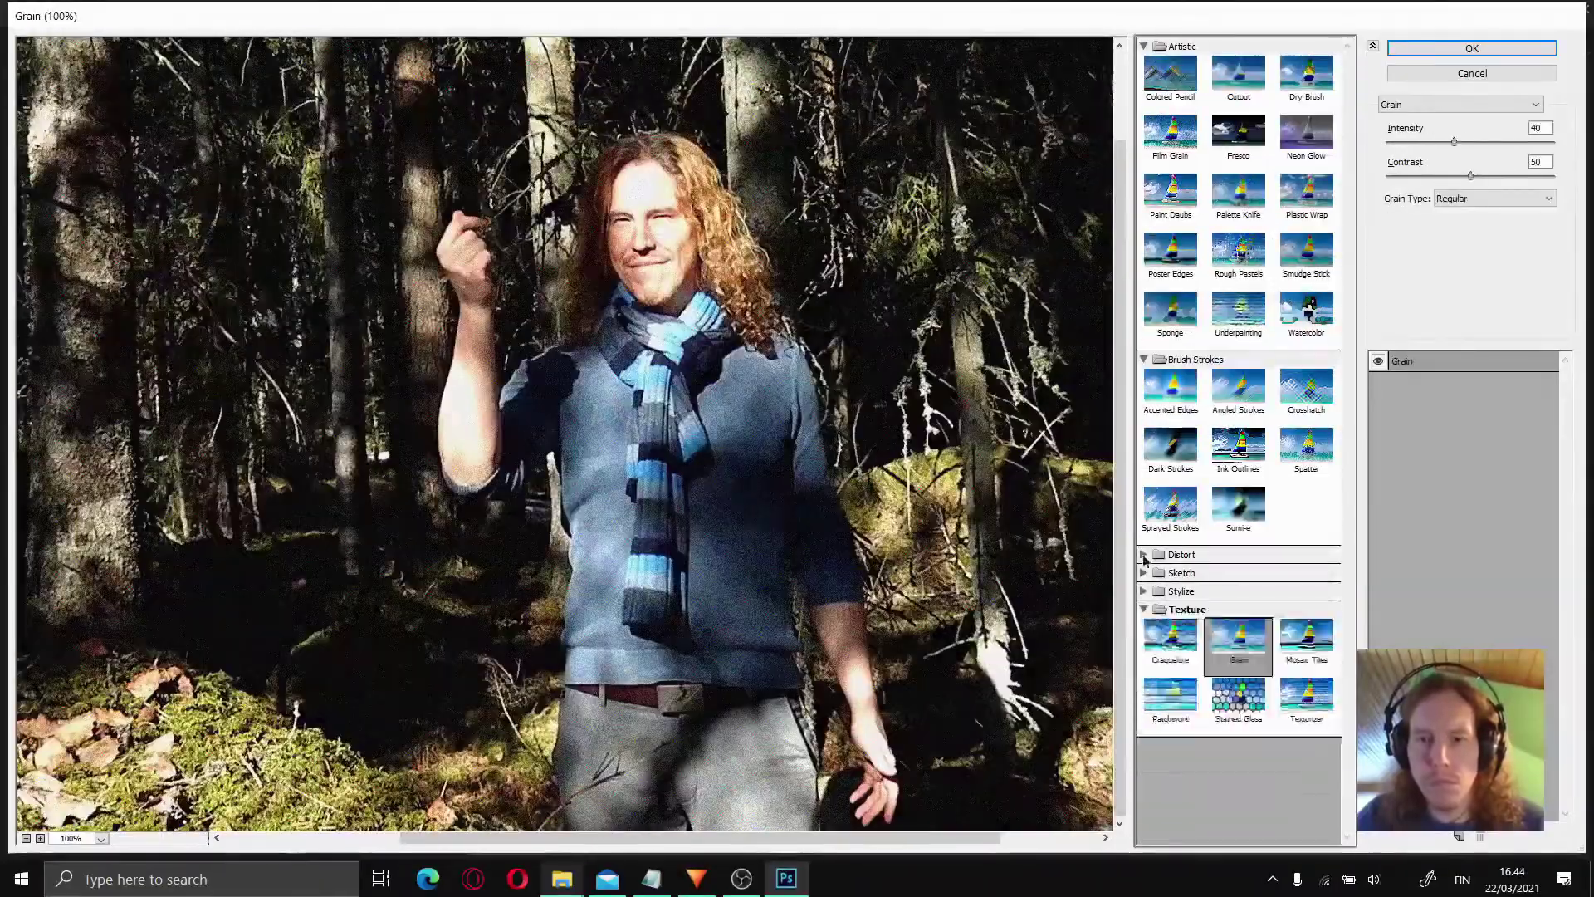
left_click(1170, 195)
left_click_drag(1411, 141, 1395, 189)
left_click(1306, 73)
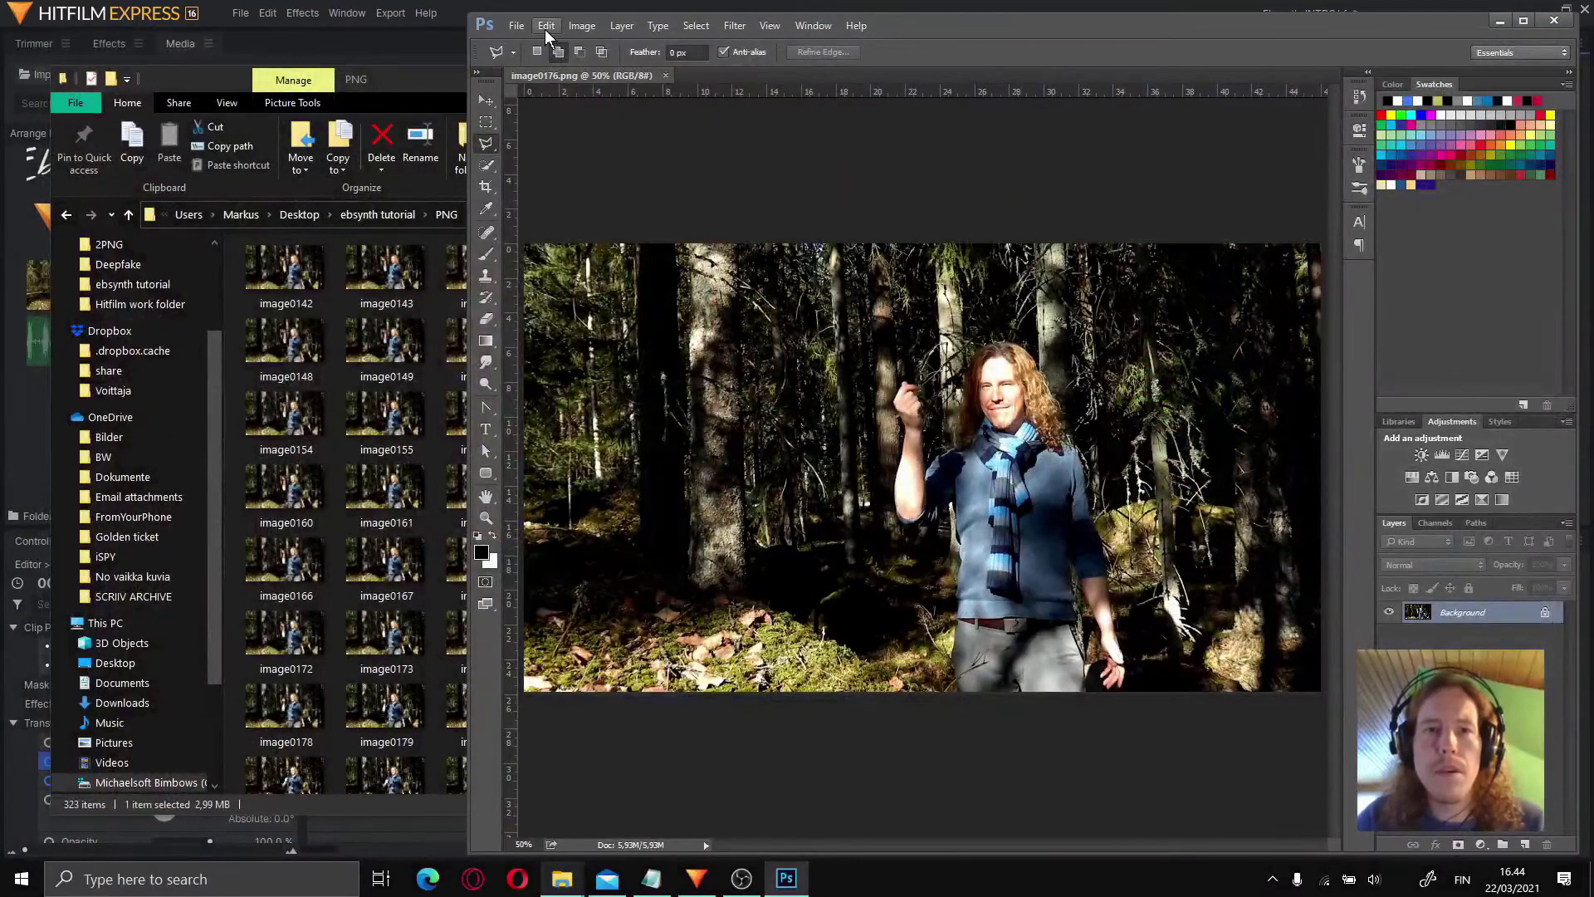
- Apply a Shadows/Highlights adjustment to the frame with a shadows amount of 35%, tone 50% and radius 30 px
left_click(545, 26)
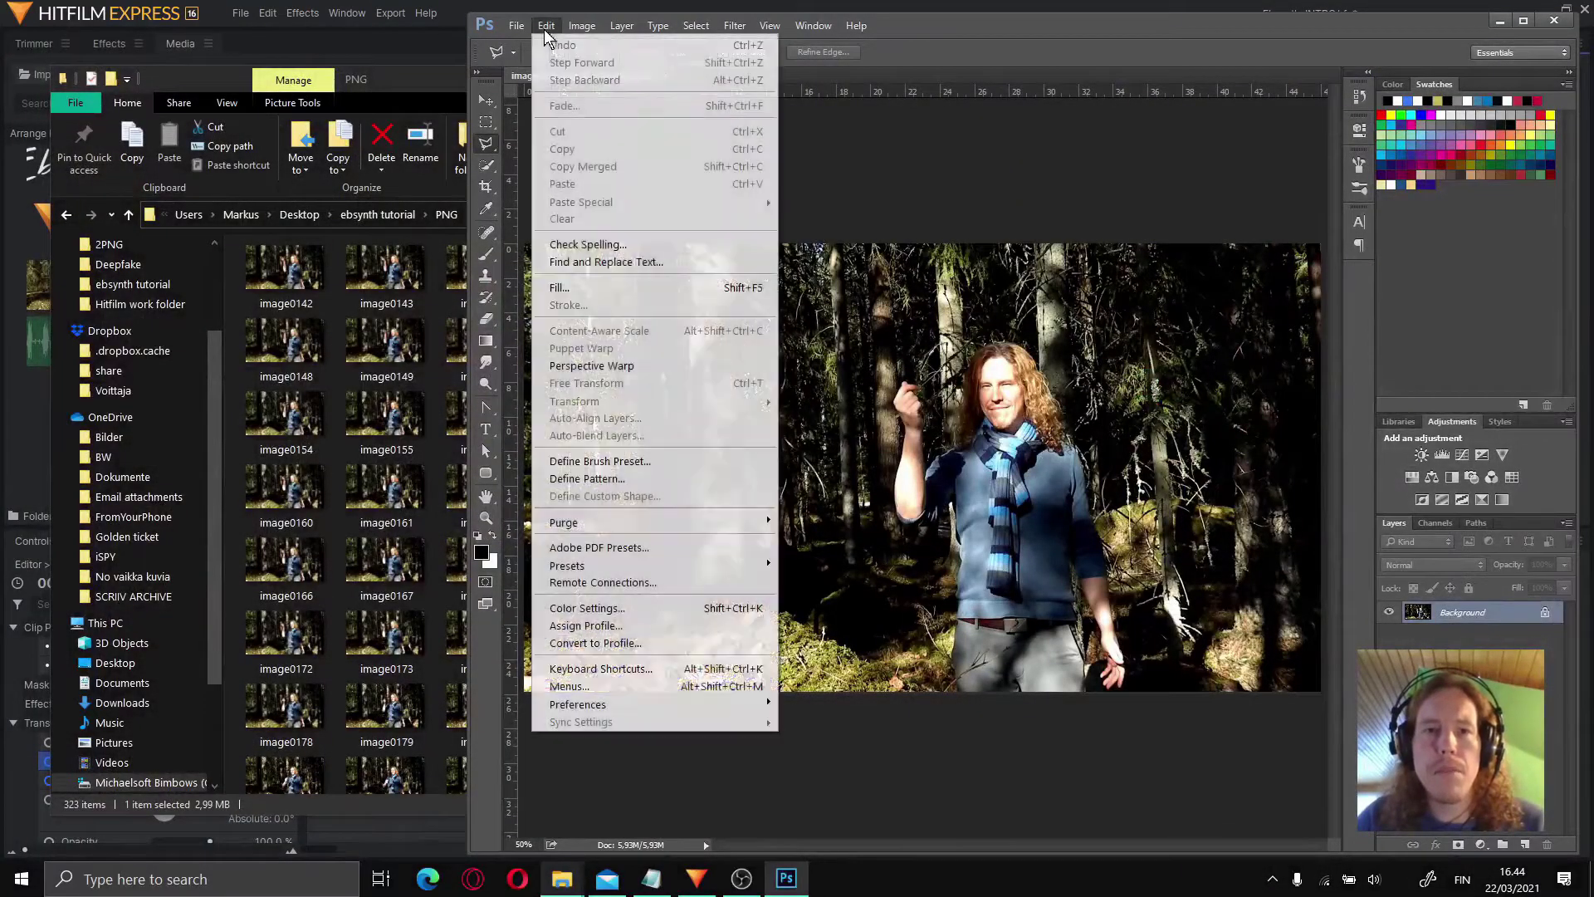
mouse_move(582, 26)
mouse_move(629, 70)
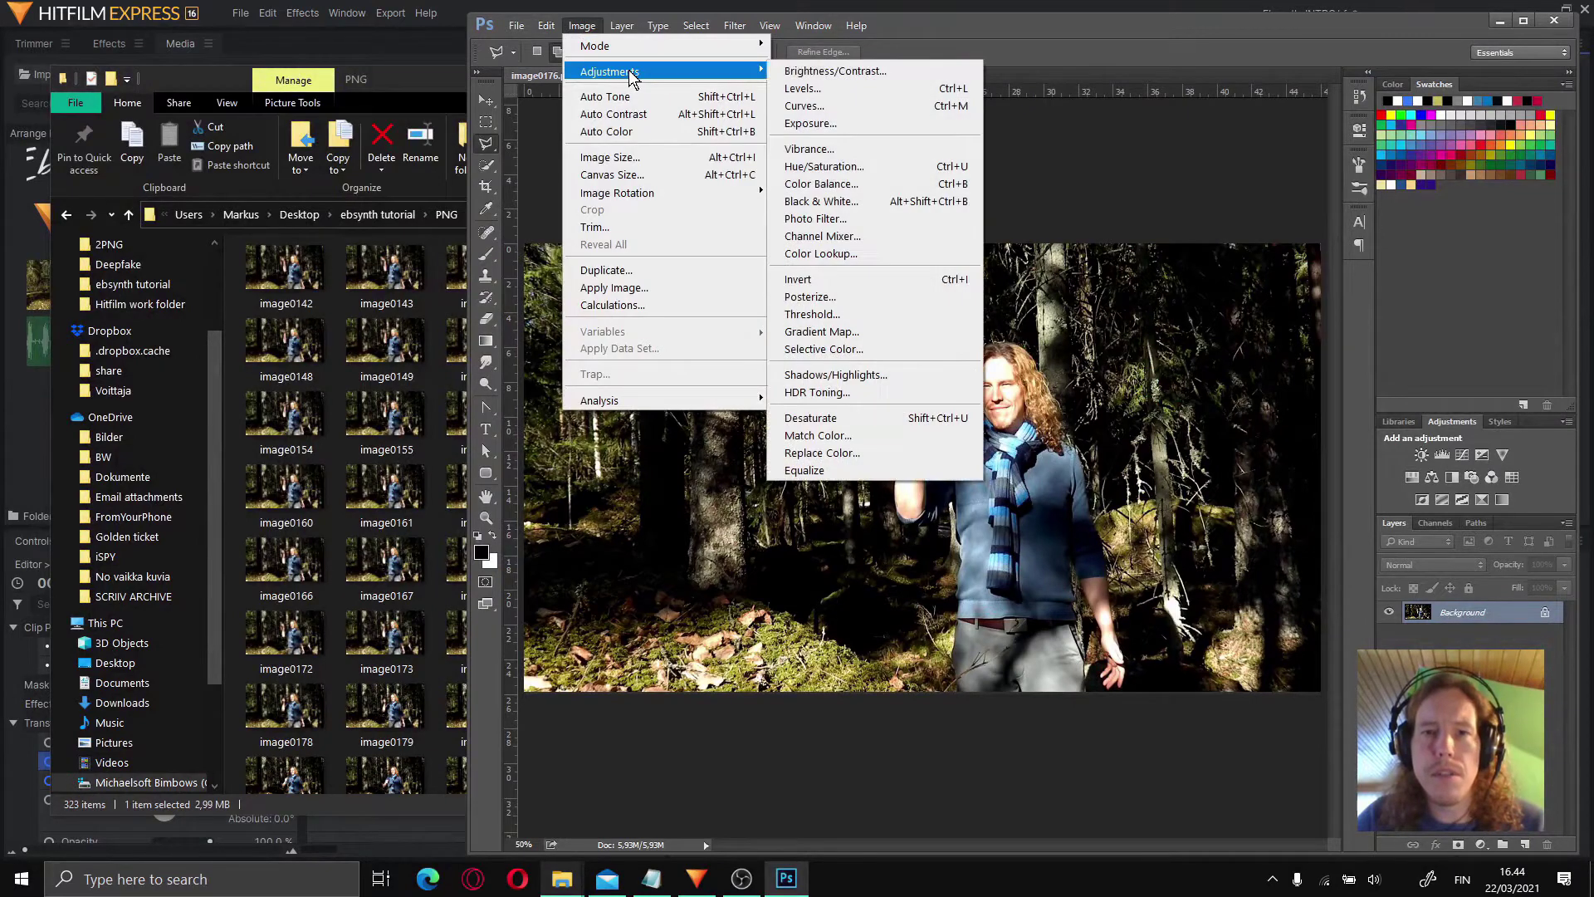
left_click(925, 375)
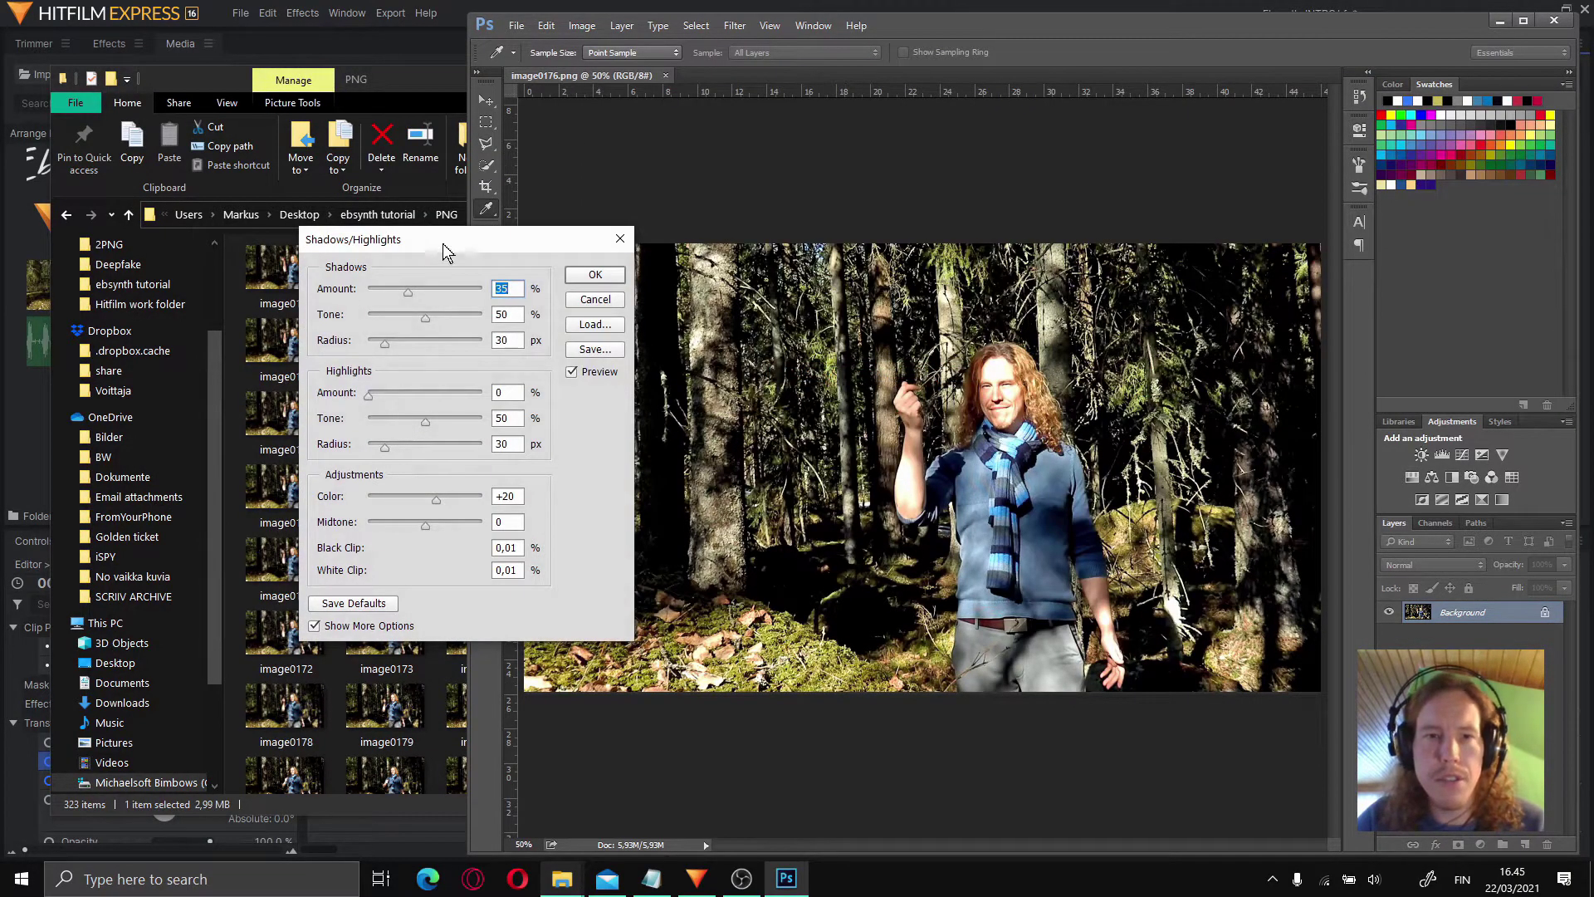
left_click_drag(447, 241, 625, 296)
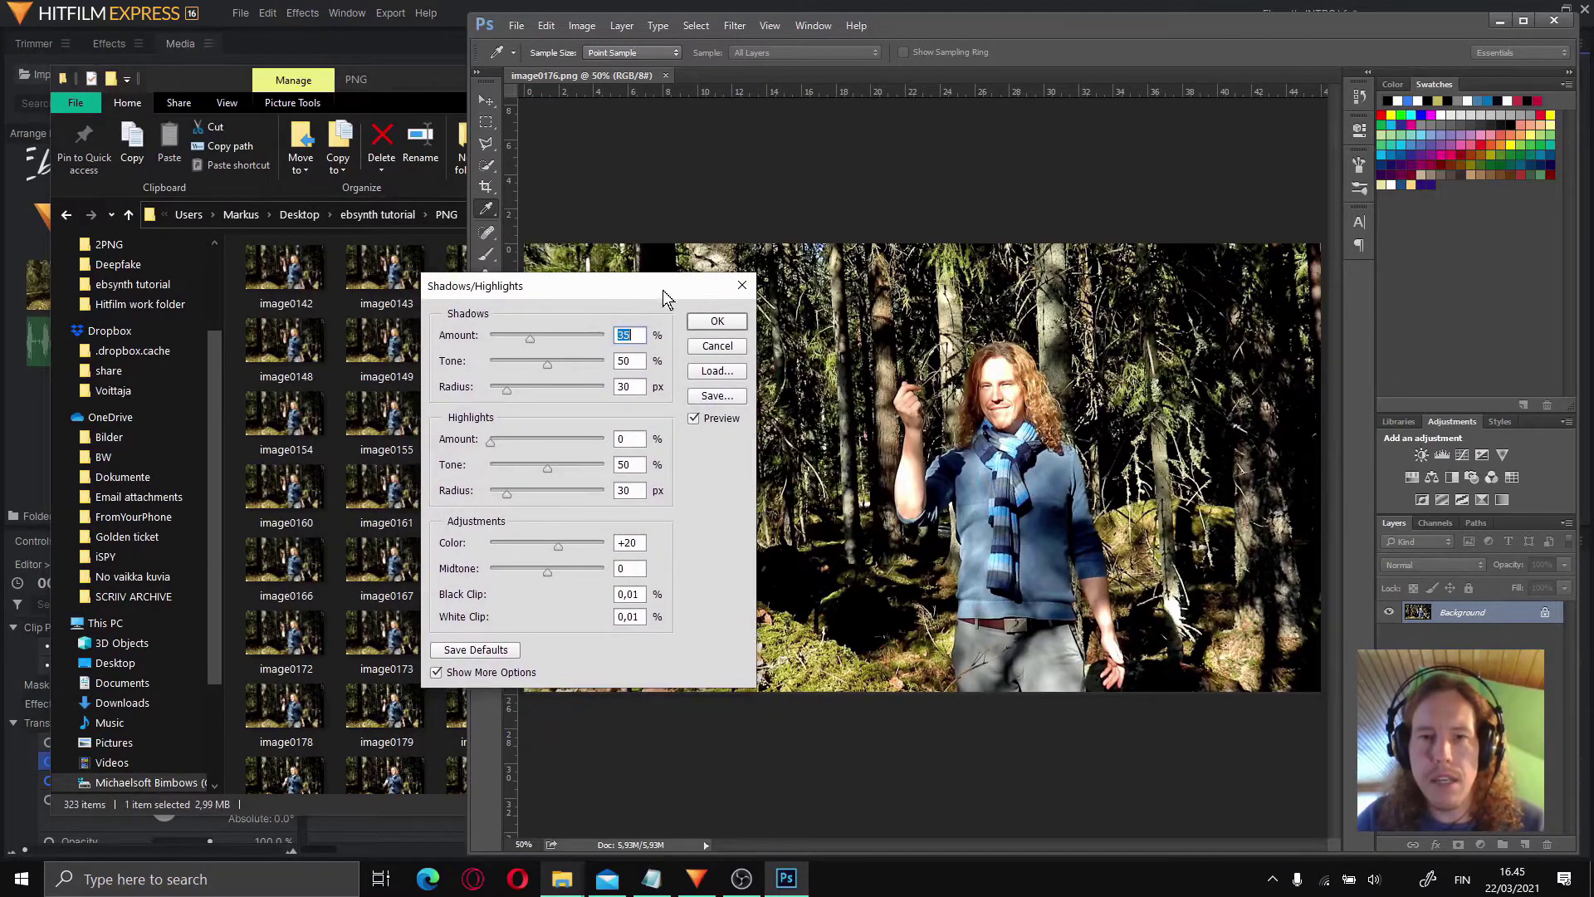
left_click(717, 322)
key("l")
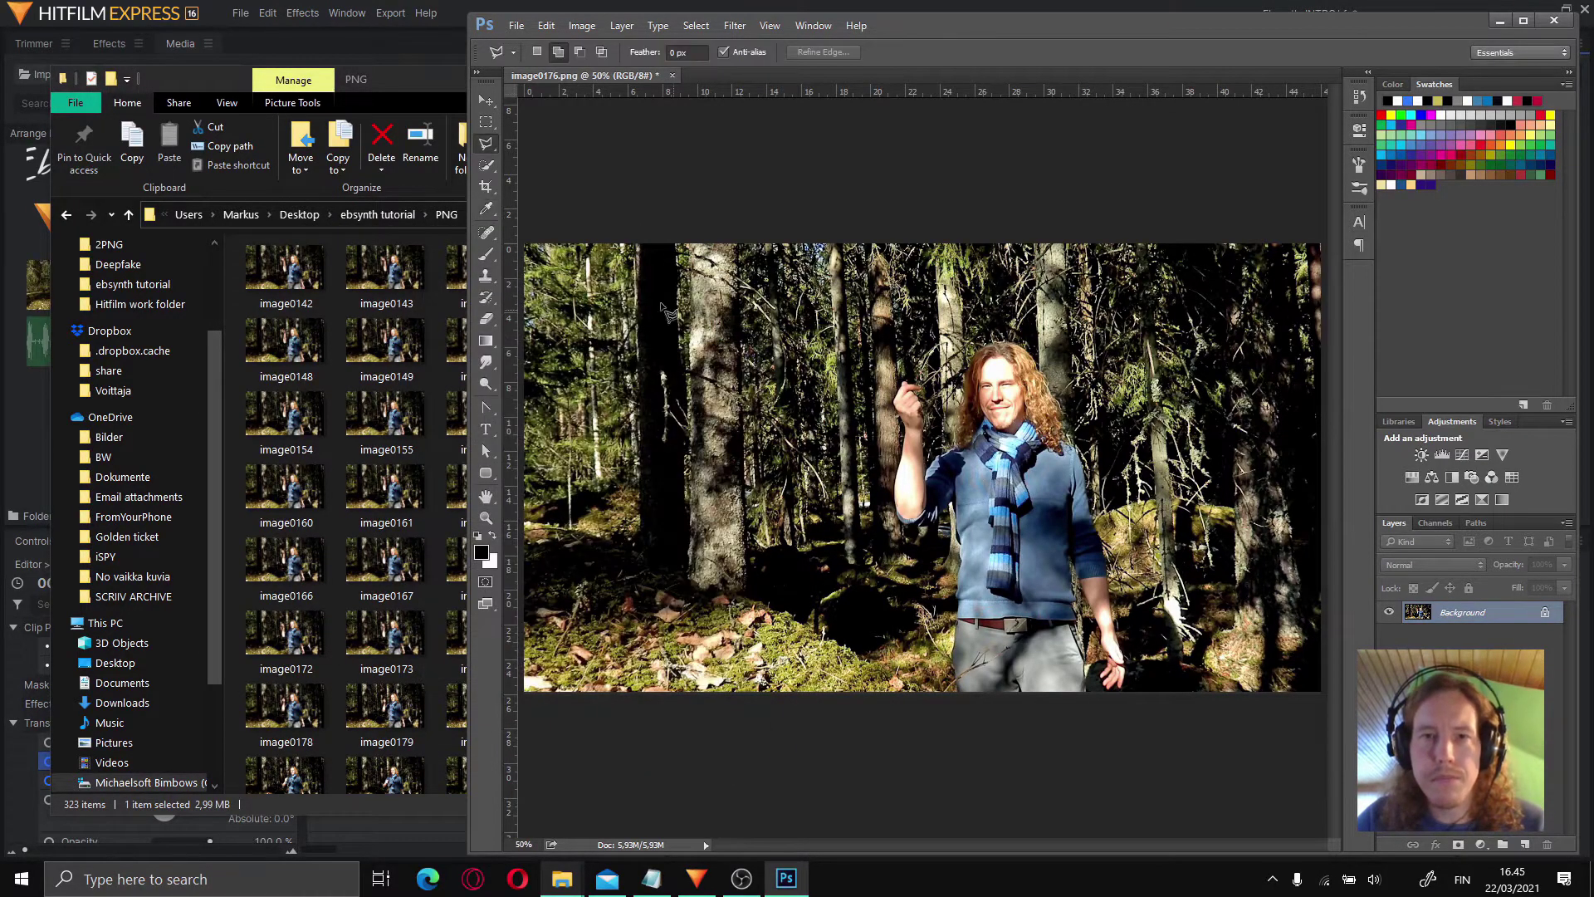
- Apply the Filter Gallery's Cutout effect to the frame with 5 levels, edge simplicity 1 and edge fidelity 2
left_click(728, 26)
left_click(729, 28)
left_click(731, 28)
left_click(760, 99)
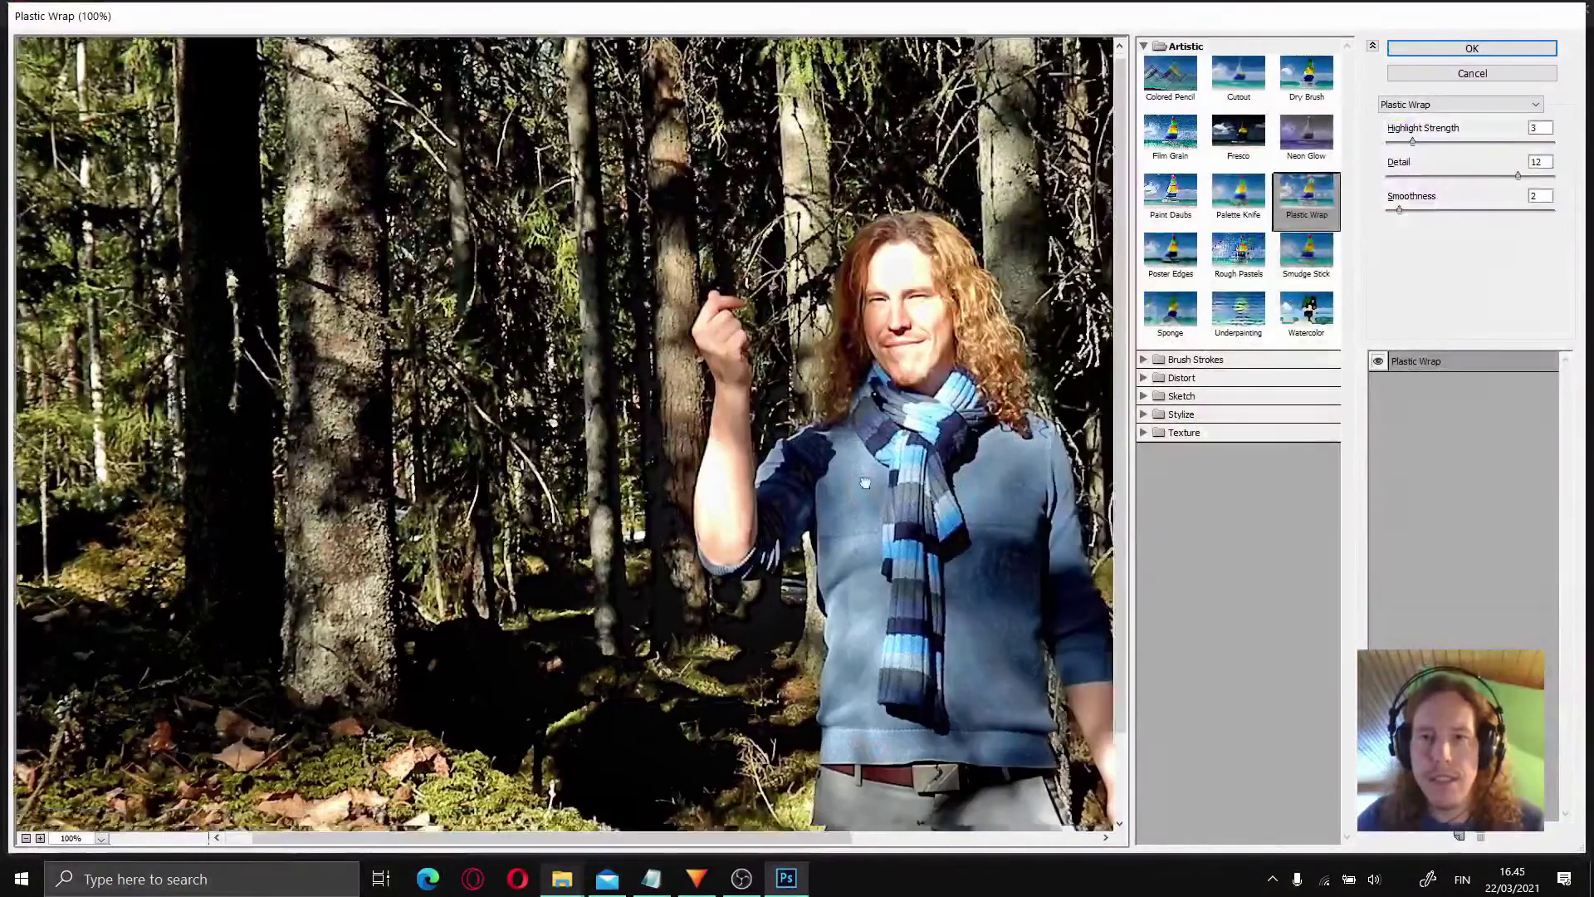
left_click_drag(865, 483, 731, 424)
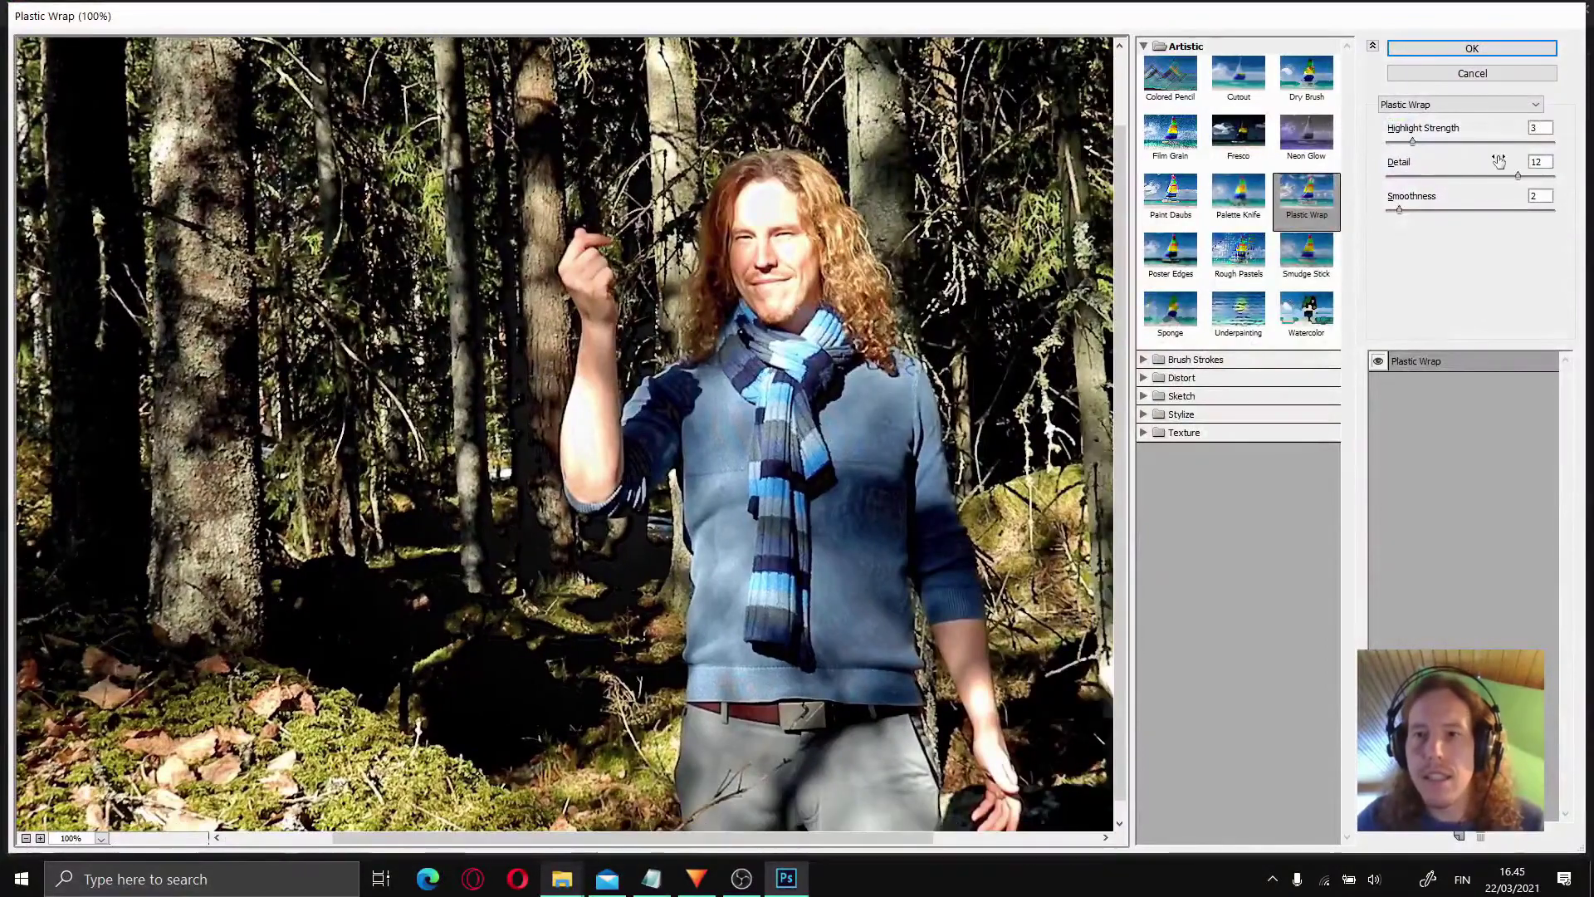
left_click(1325, 135)
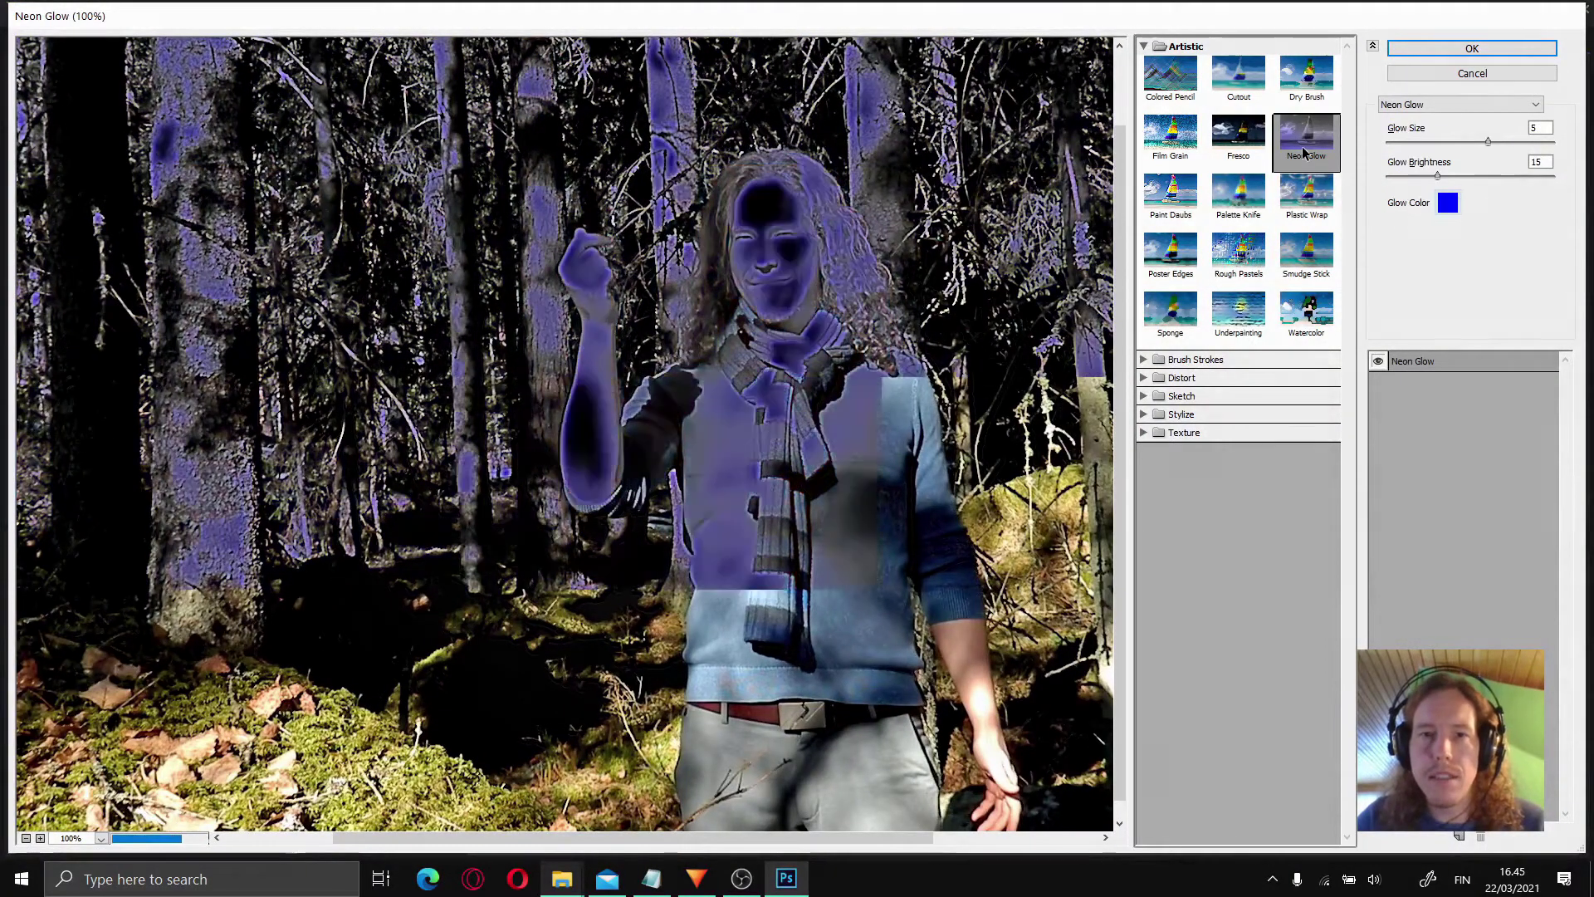
left_click(1262, 205)
left_click(1306, 257)
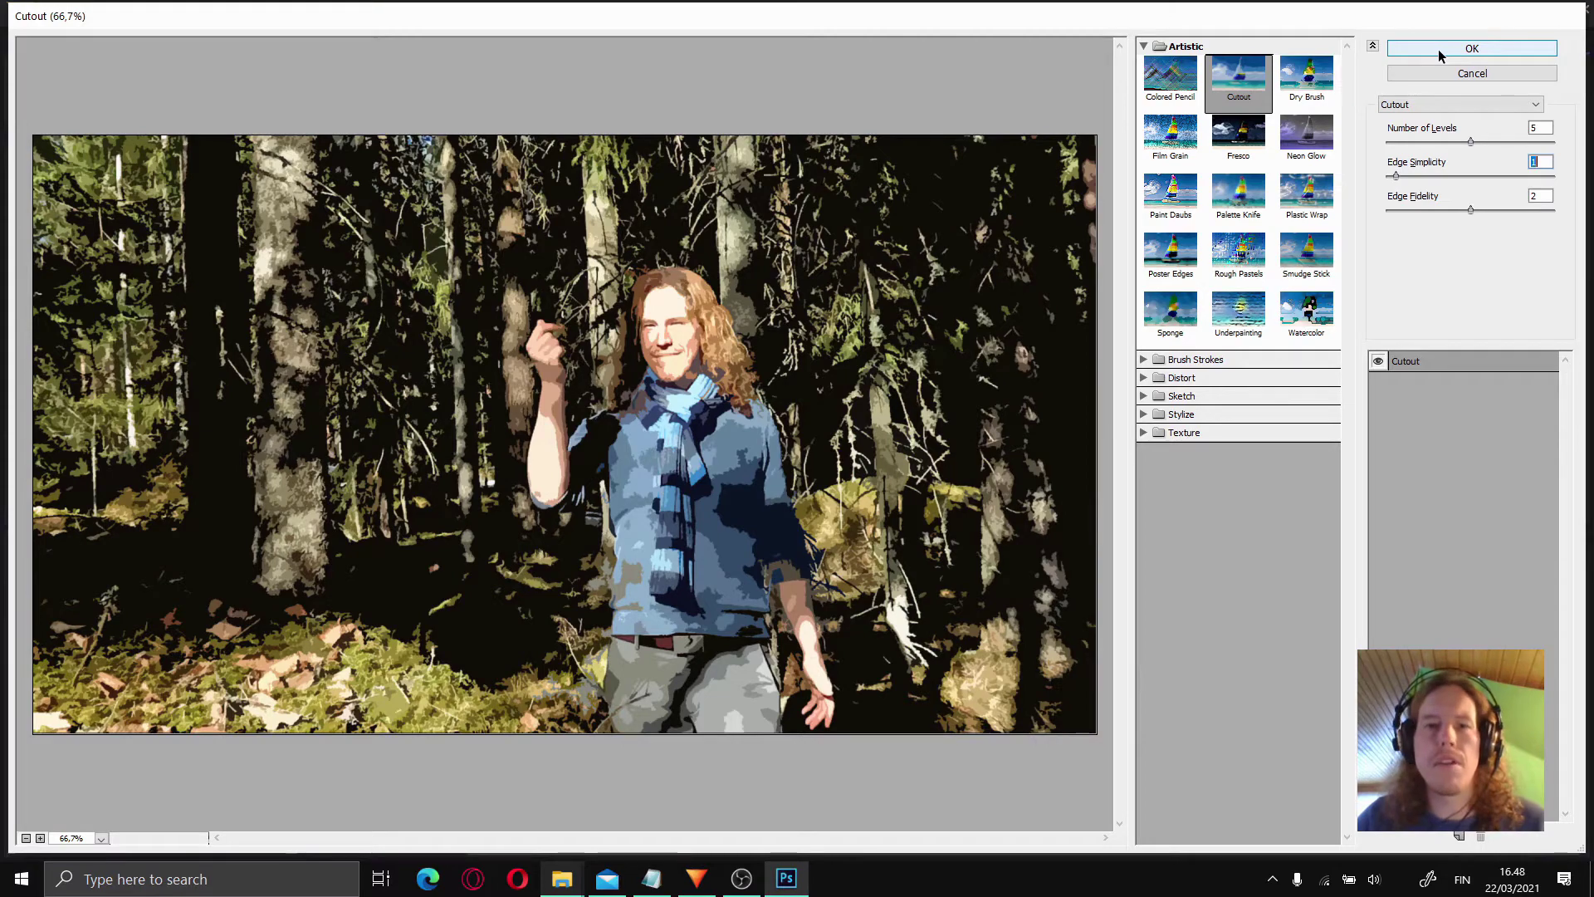
left_click(1438, 48)
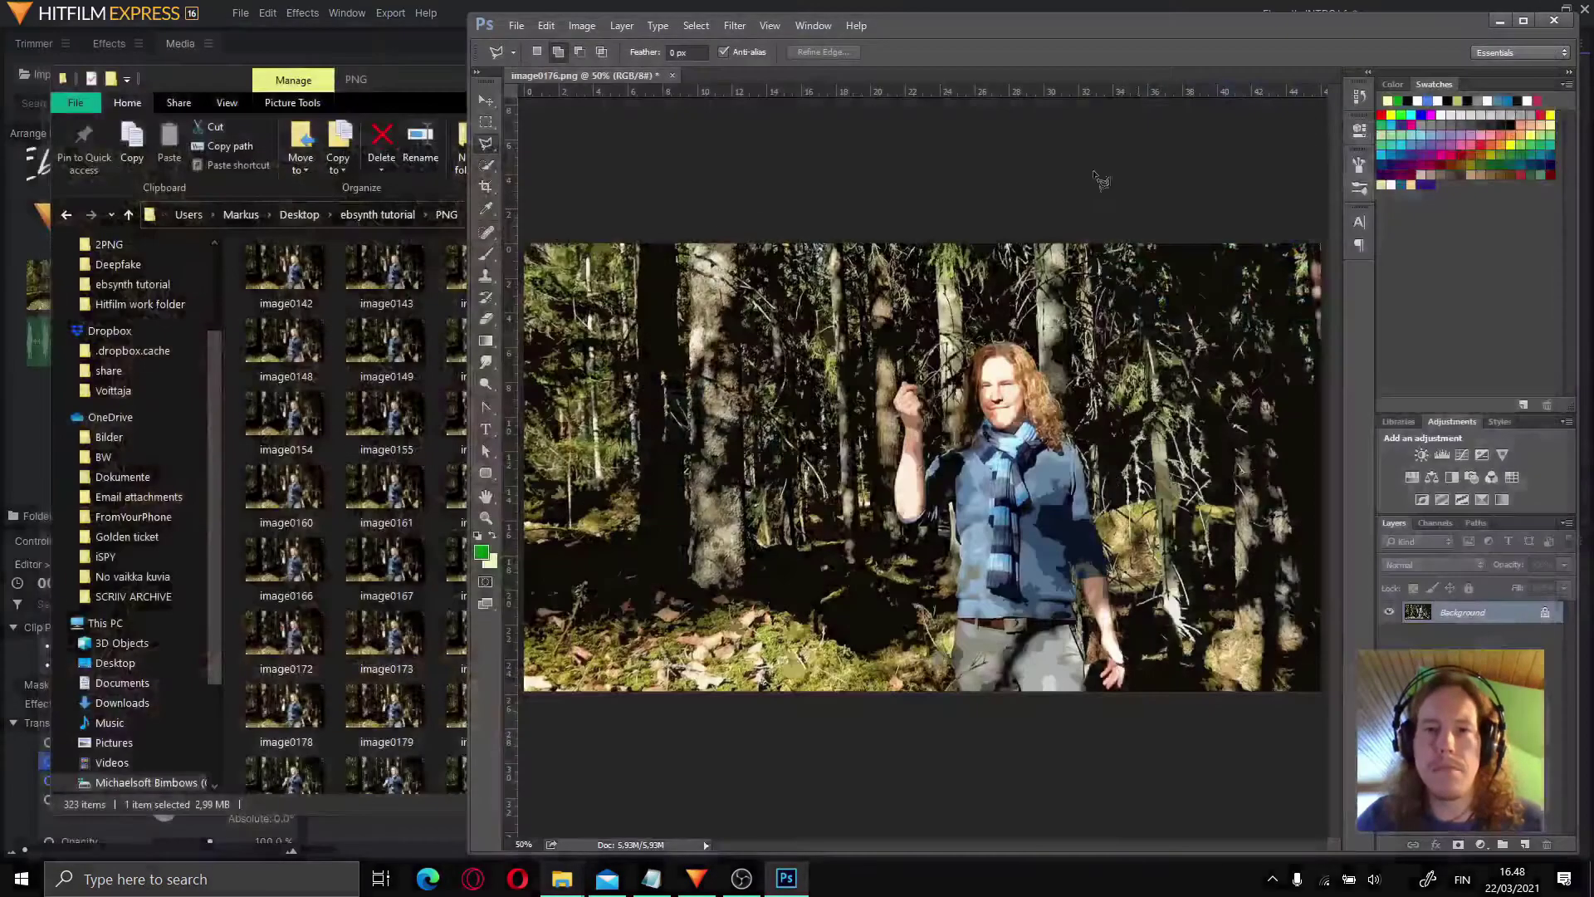
- Apply the Filter Gallery's Fresco effect on top with brush size 0, brush detail 4 and texture 1
left_click(745, 26)
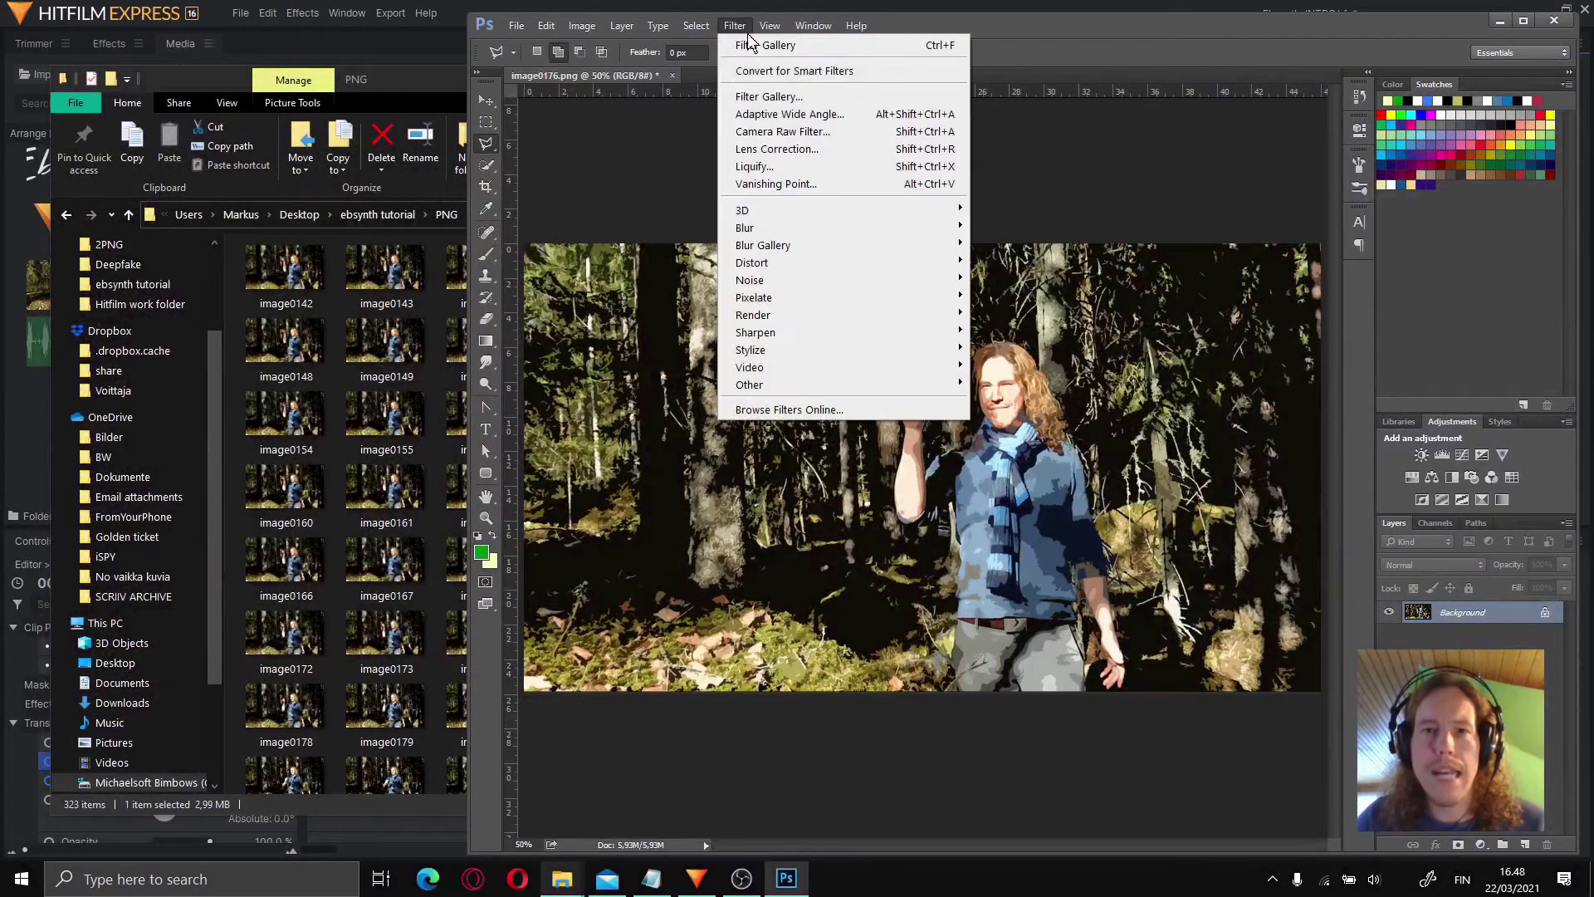
left_click(768, 97)
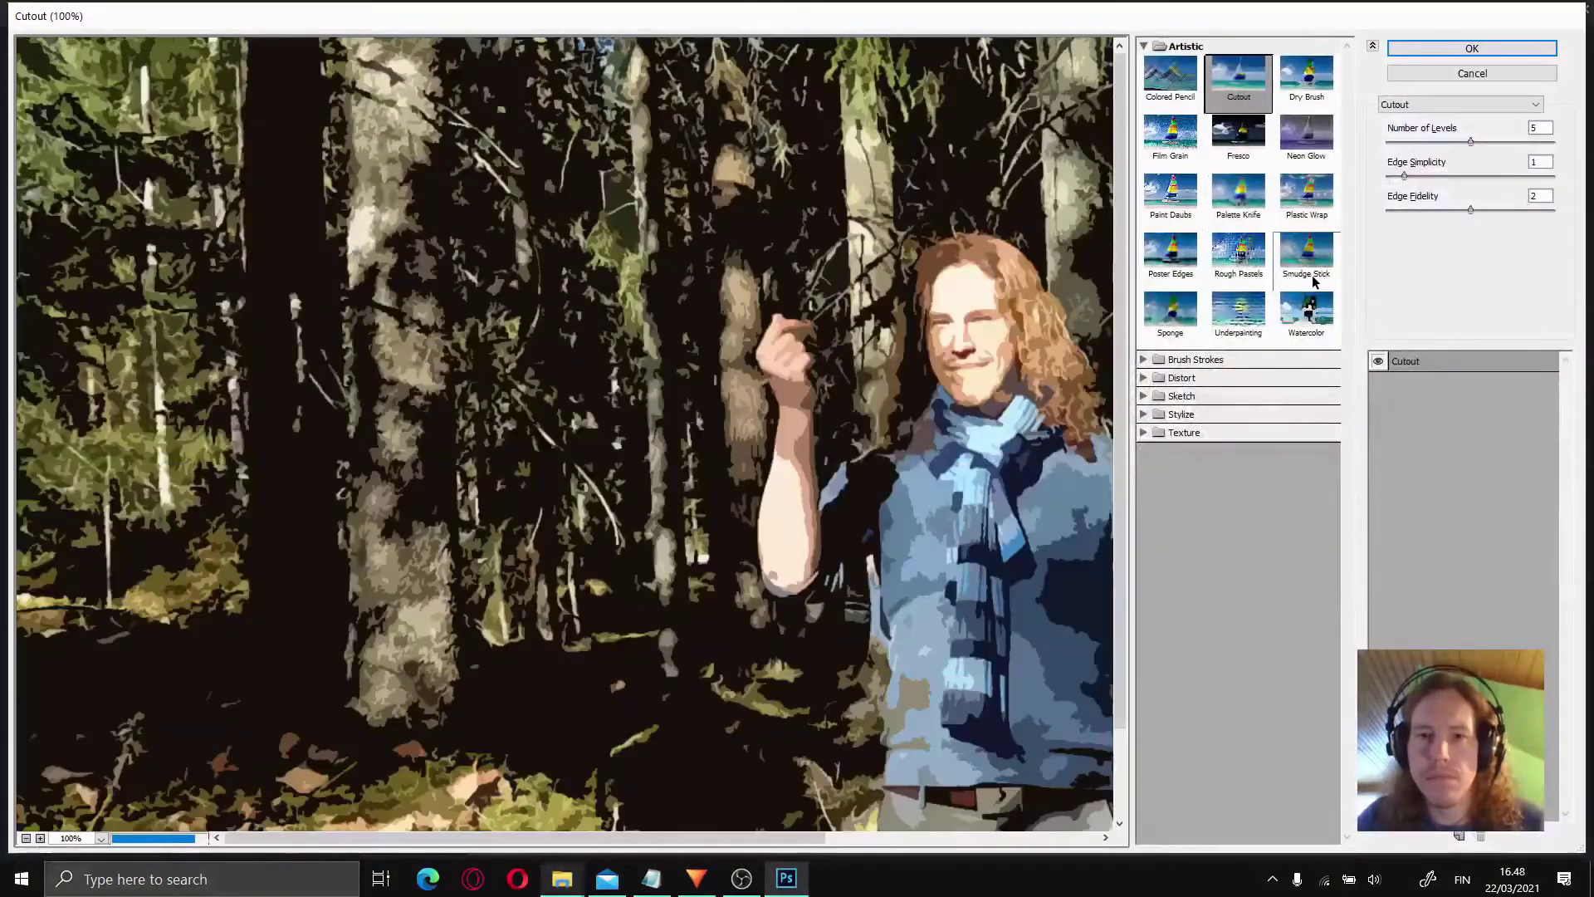
left_click(1265, 156)
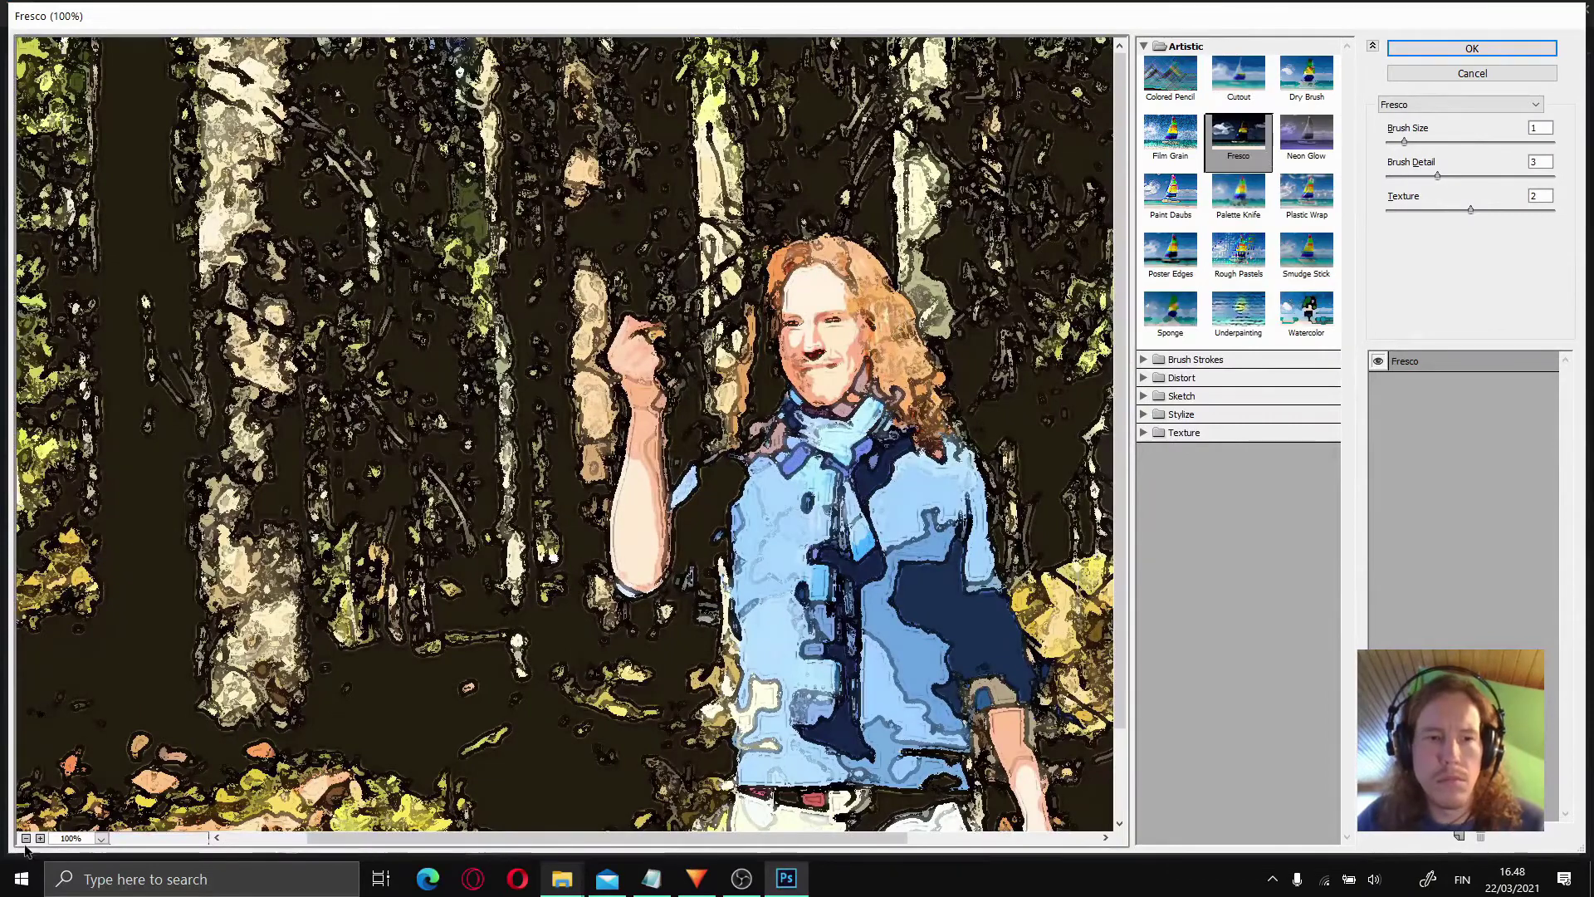
key("ctrl+minus")
mouse_move(1403, 142)
left_mouse_down()
mouse_move(1387, 142)
mouse_move(1453, 176)
mouse_move(1394, 209)
left_mouse_up()
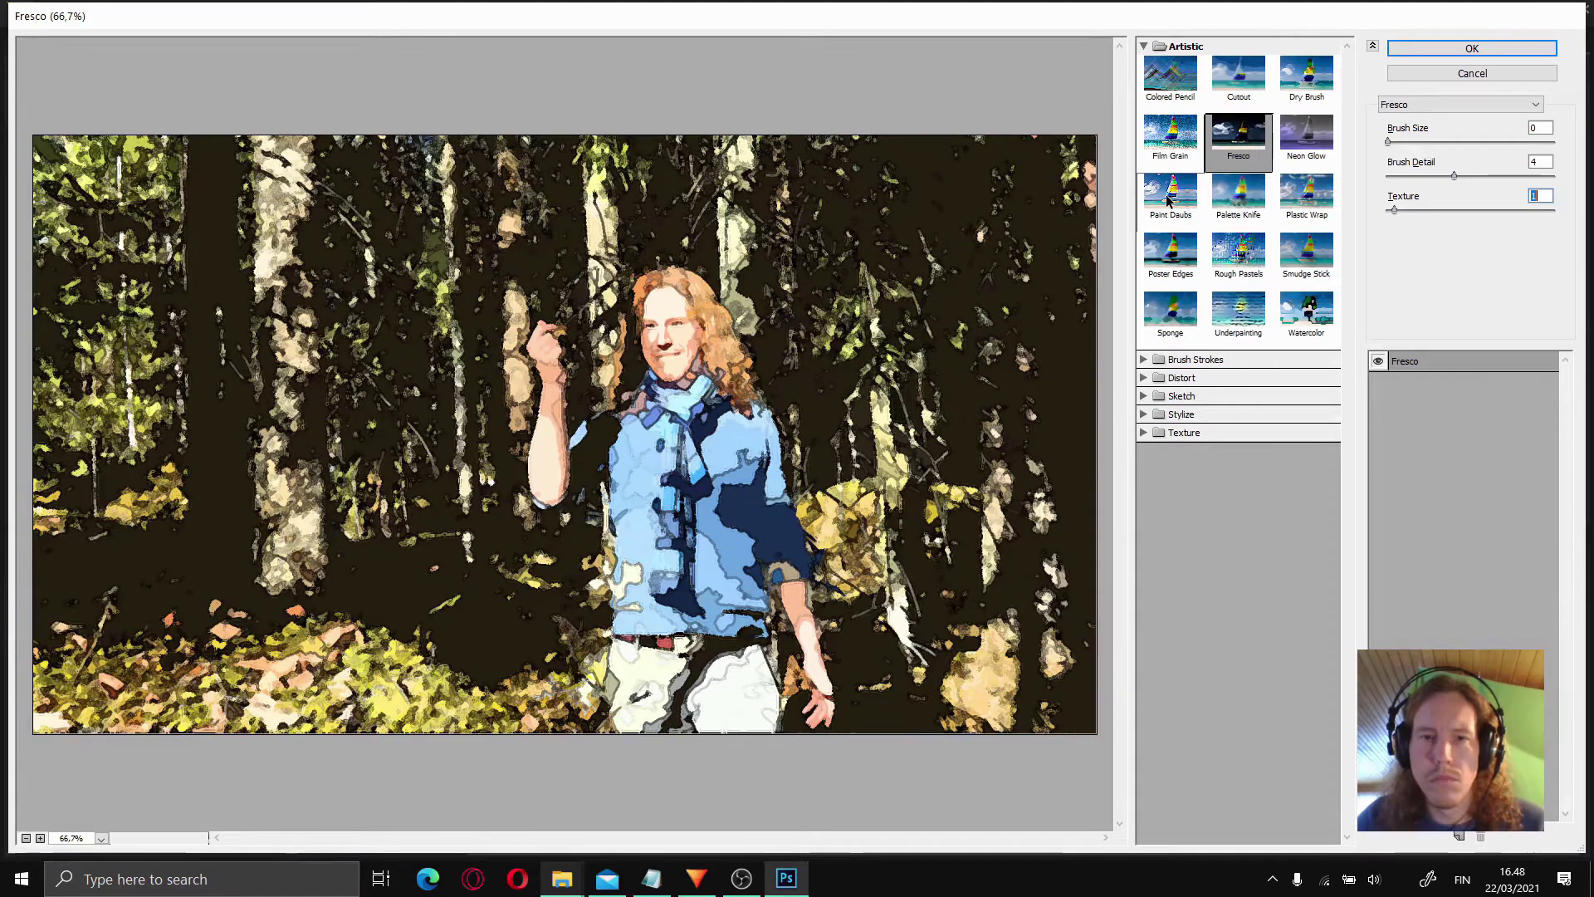
left_click(1428, 48)
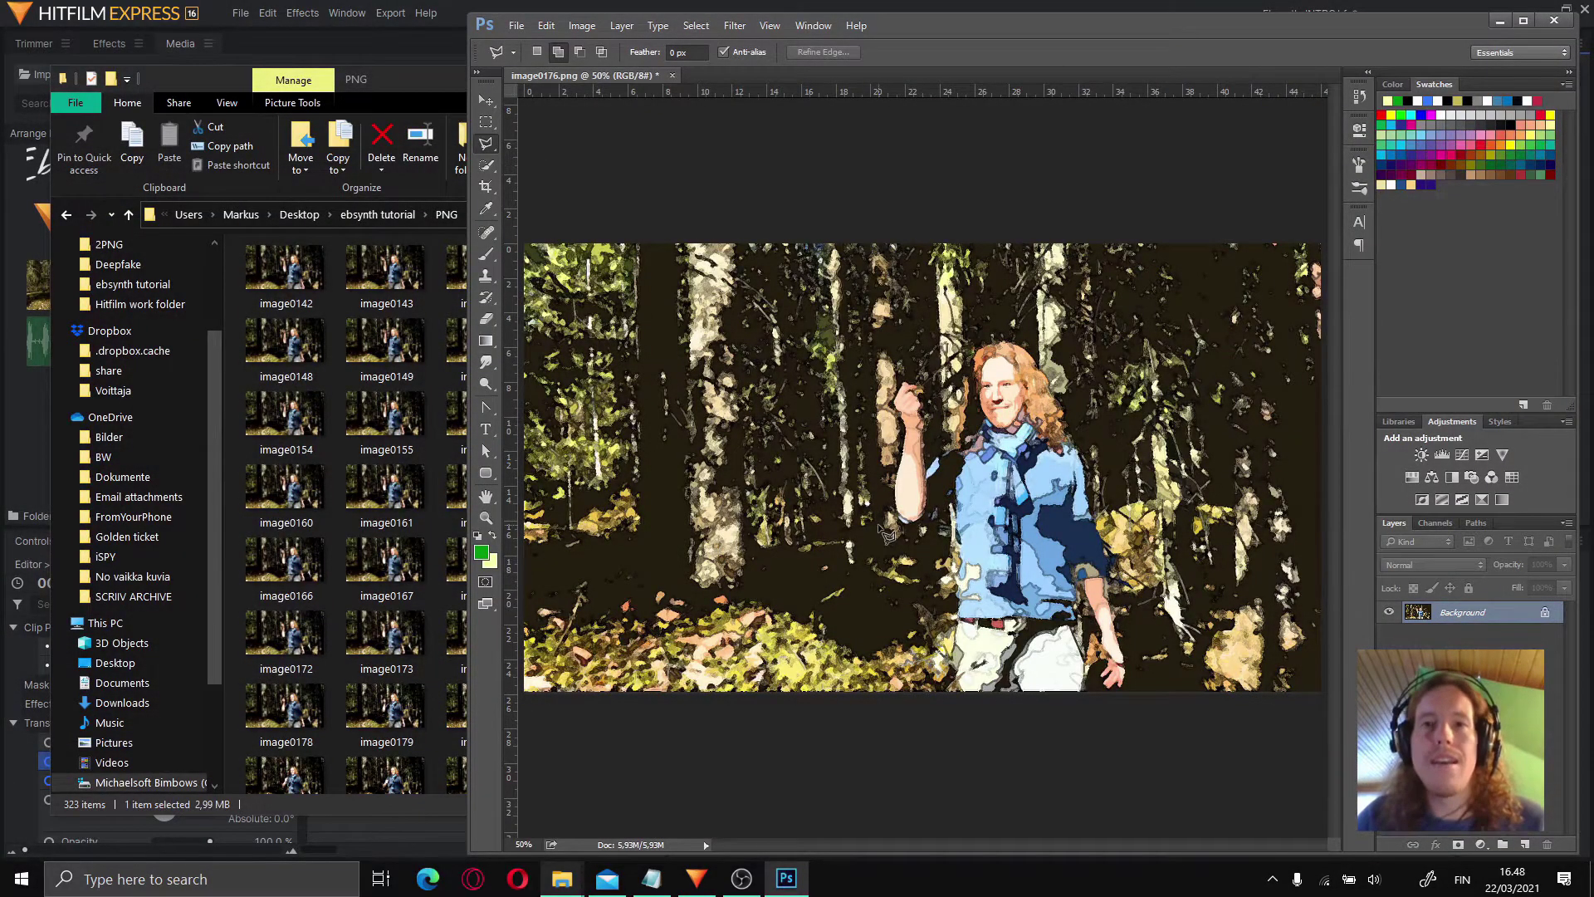
left_click(577, 26)
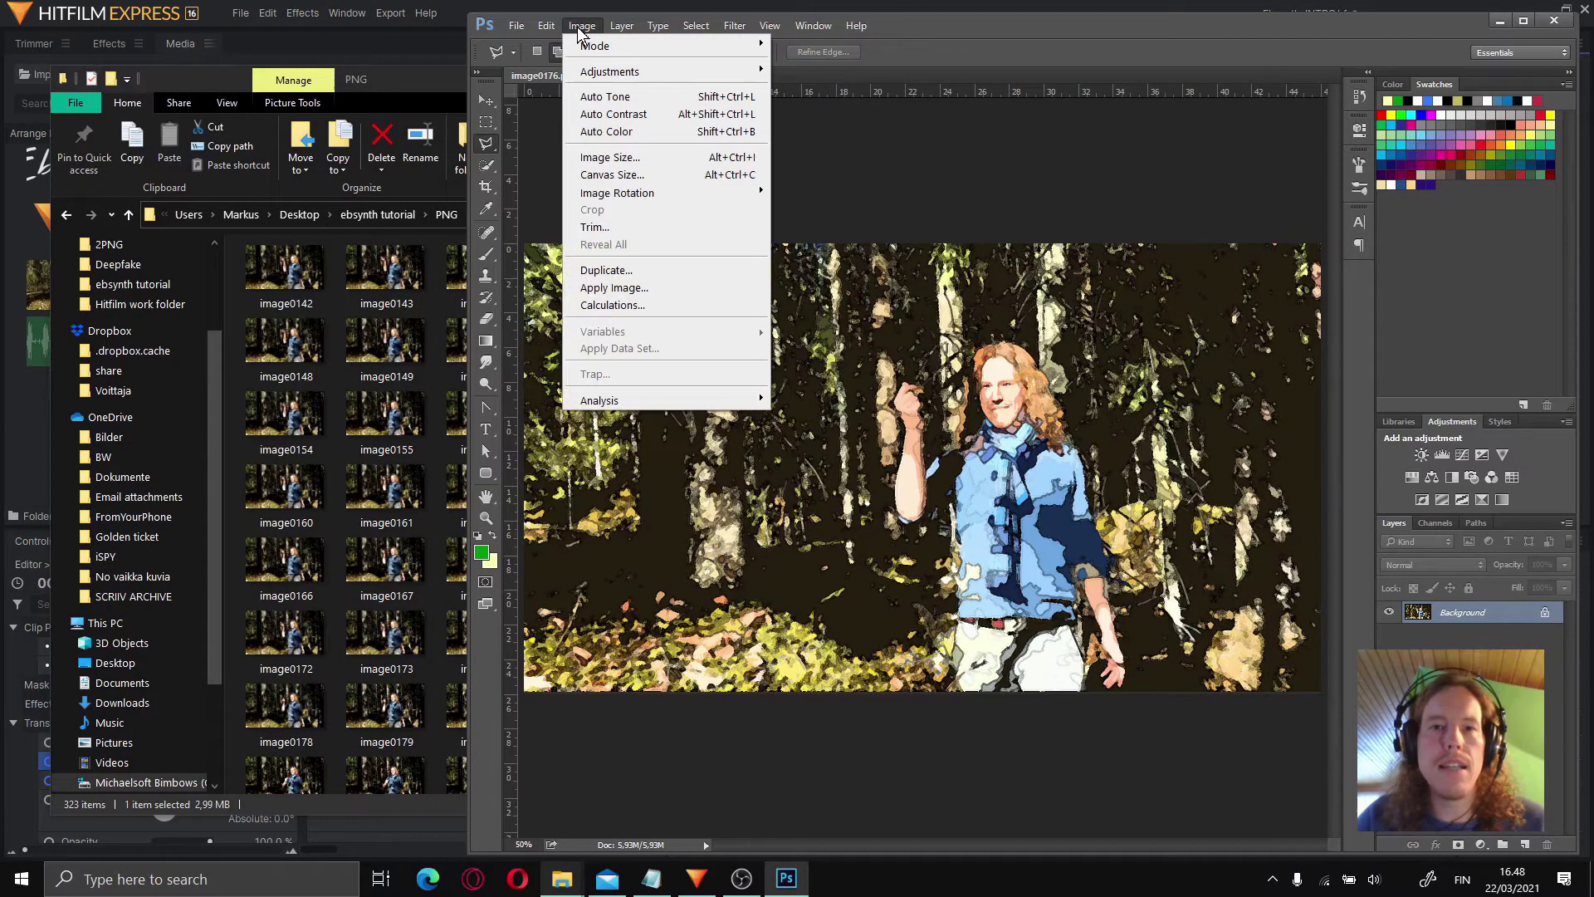
mouse_move(639, 78)
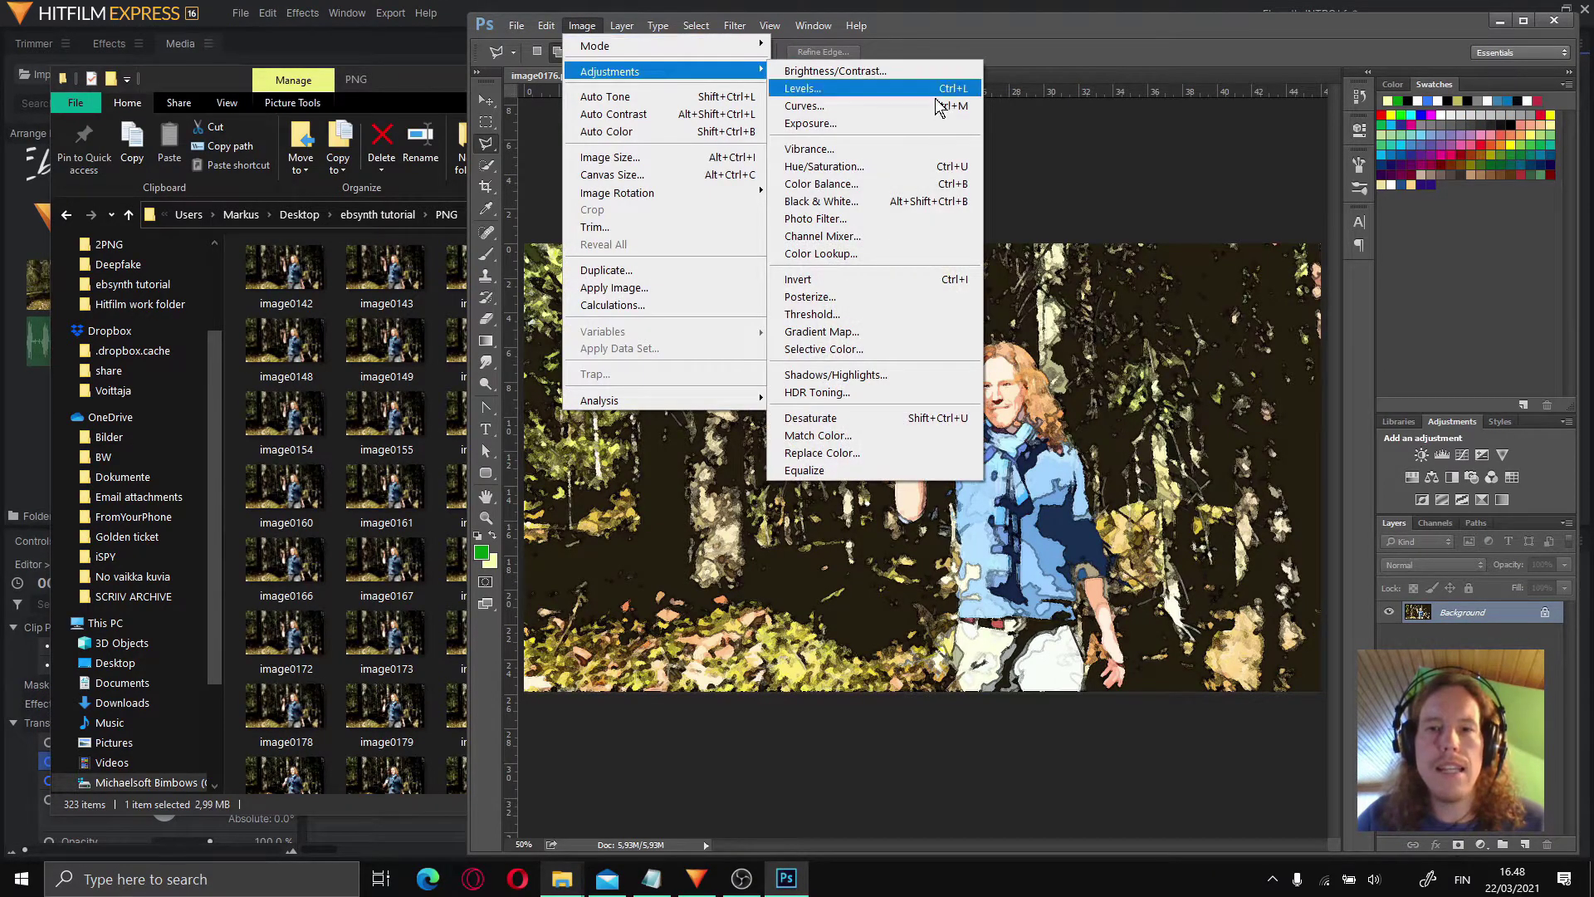
left_click(907, 175)
- Unlock the background layer as Layer 0 and add two empty layers above it
double_click(1443, 612, "alt")
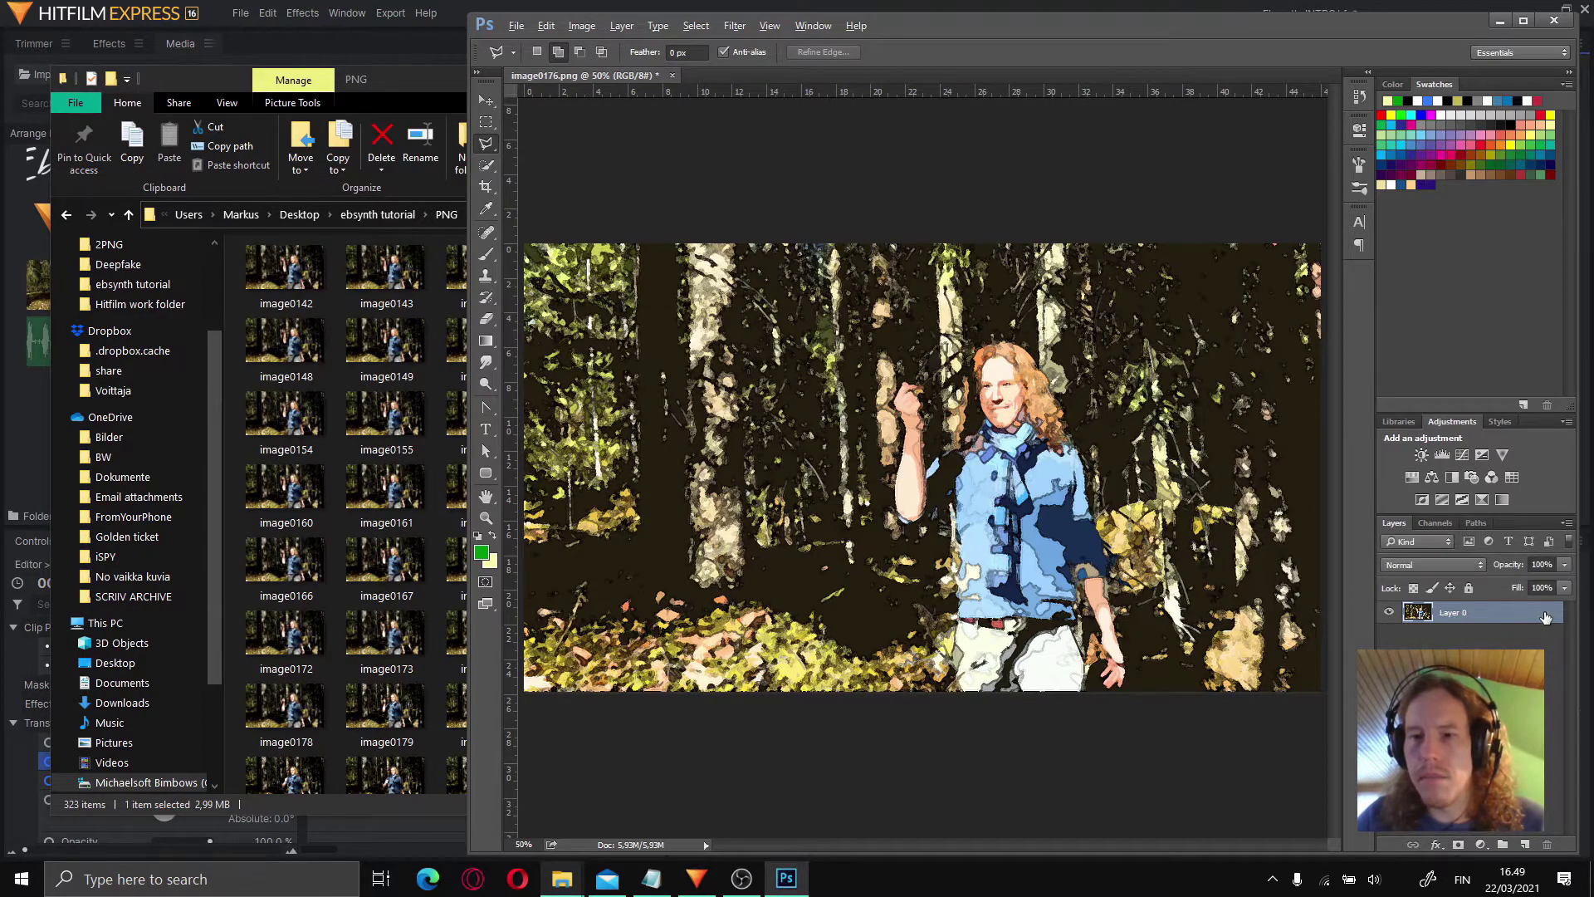
double_click(1443, 613)
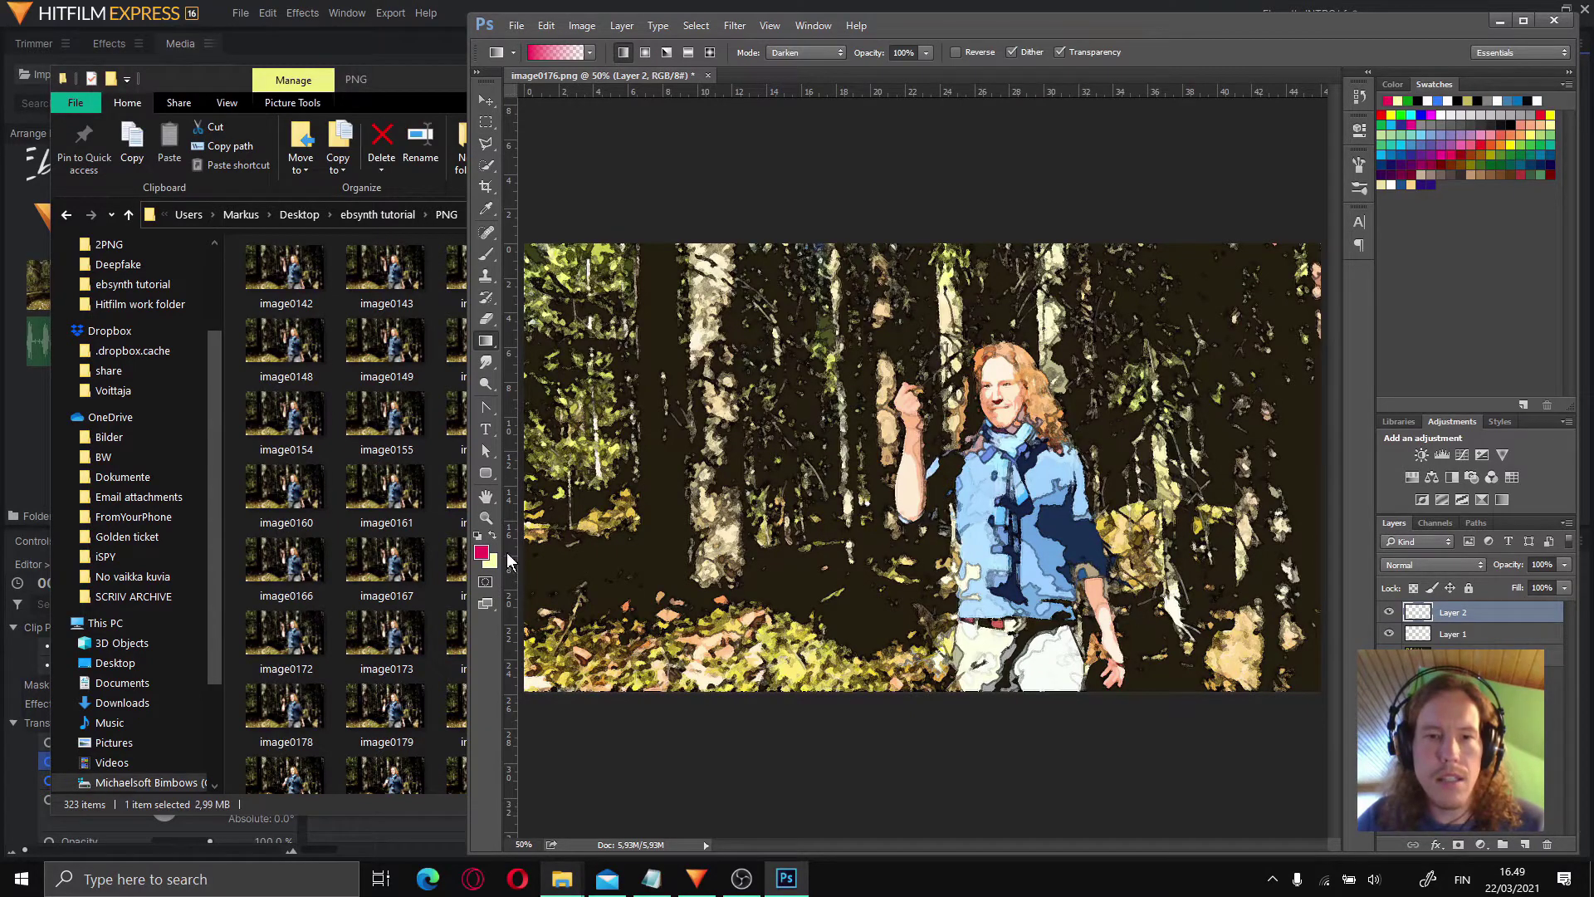
- Draw a pink-to-transparent gradient from the image's lower-left corner on Layer 2 and a blue one from its upper-right corner on Layer 1
left_click_drag(615, 486, 909, 489)
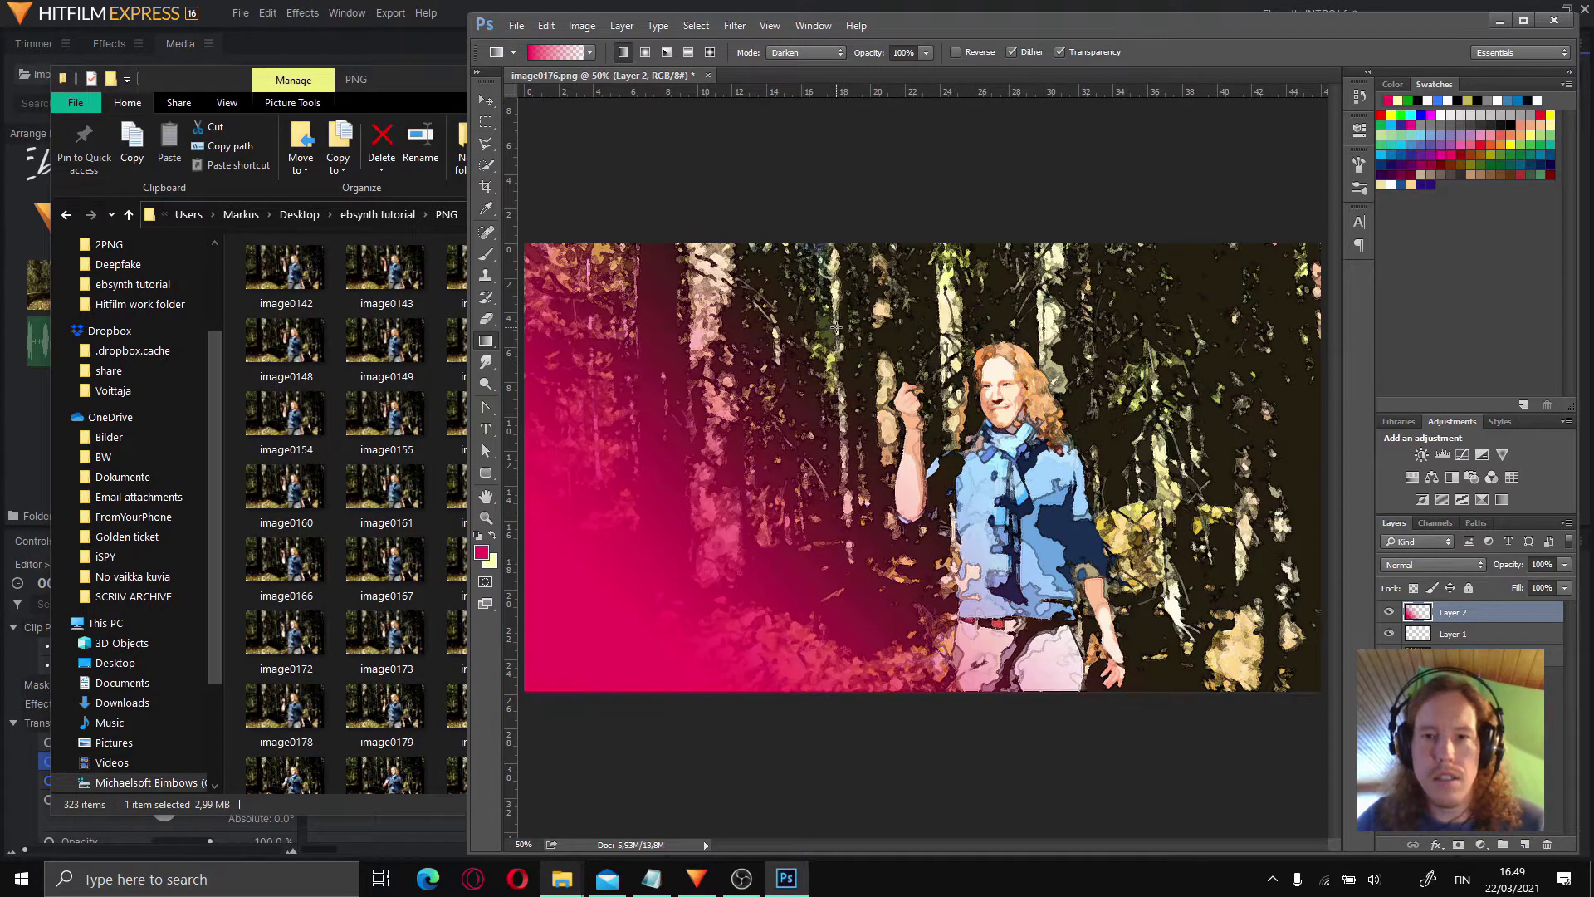
left_click(1445, 636)
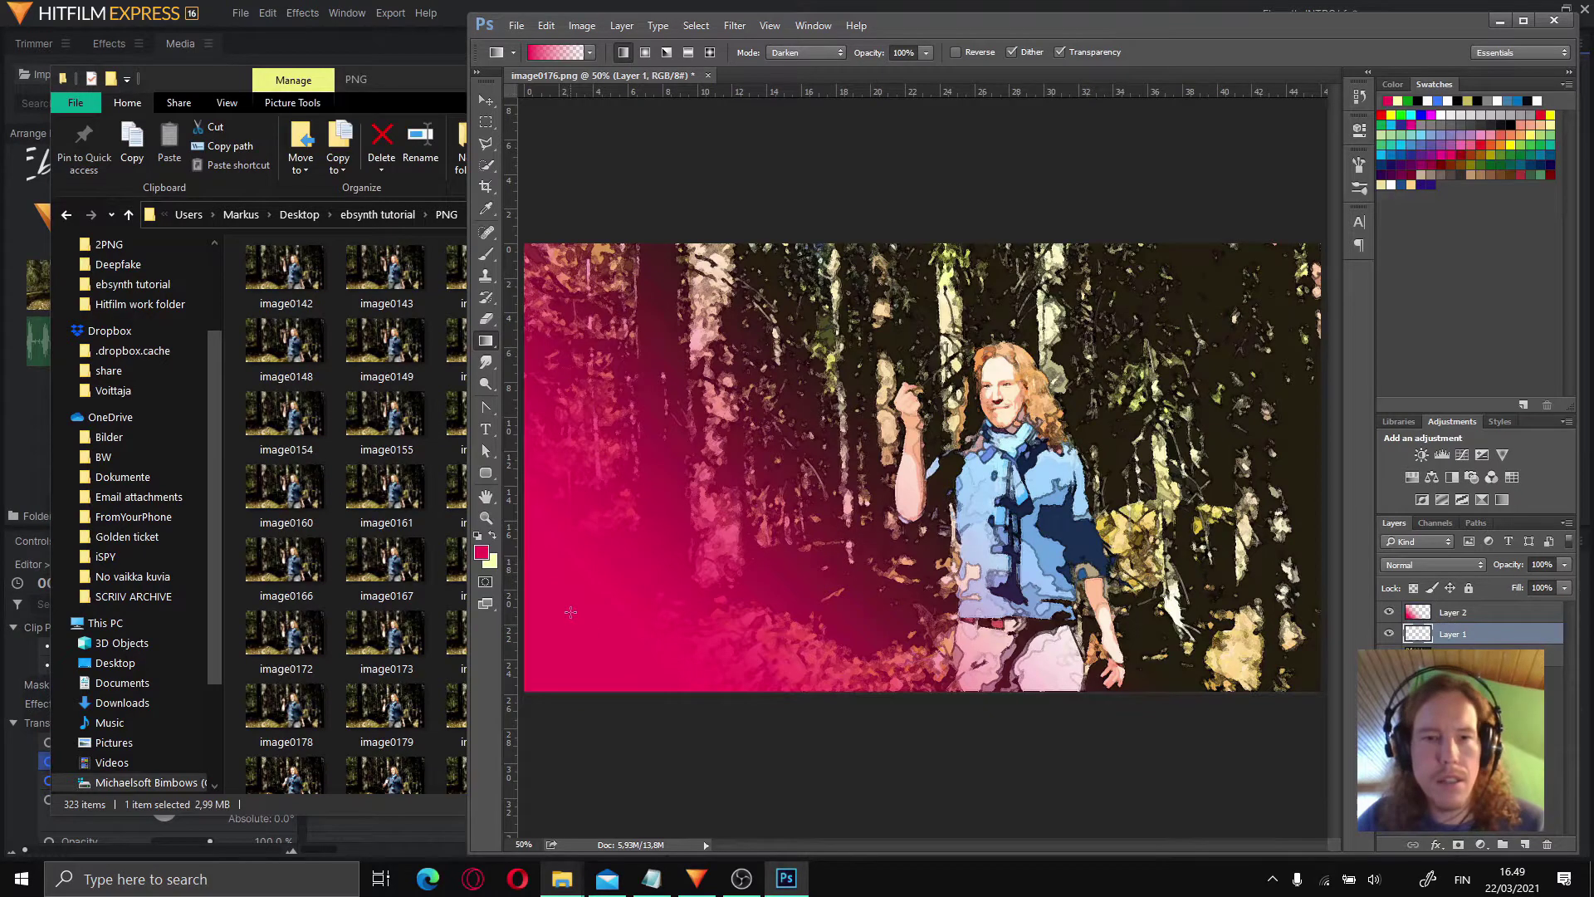
left_click(480, 552)
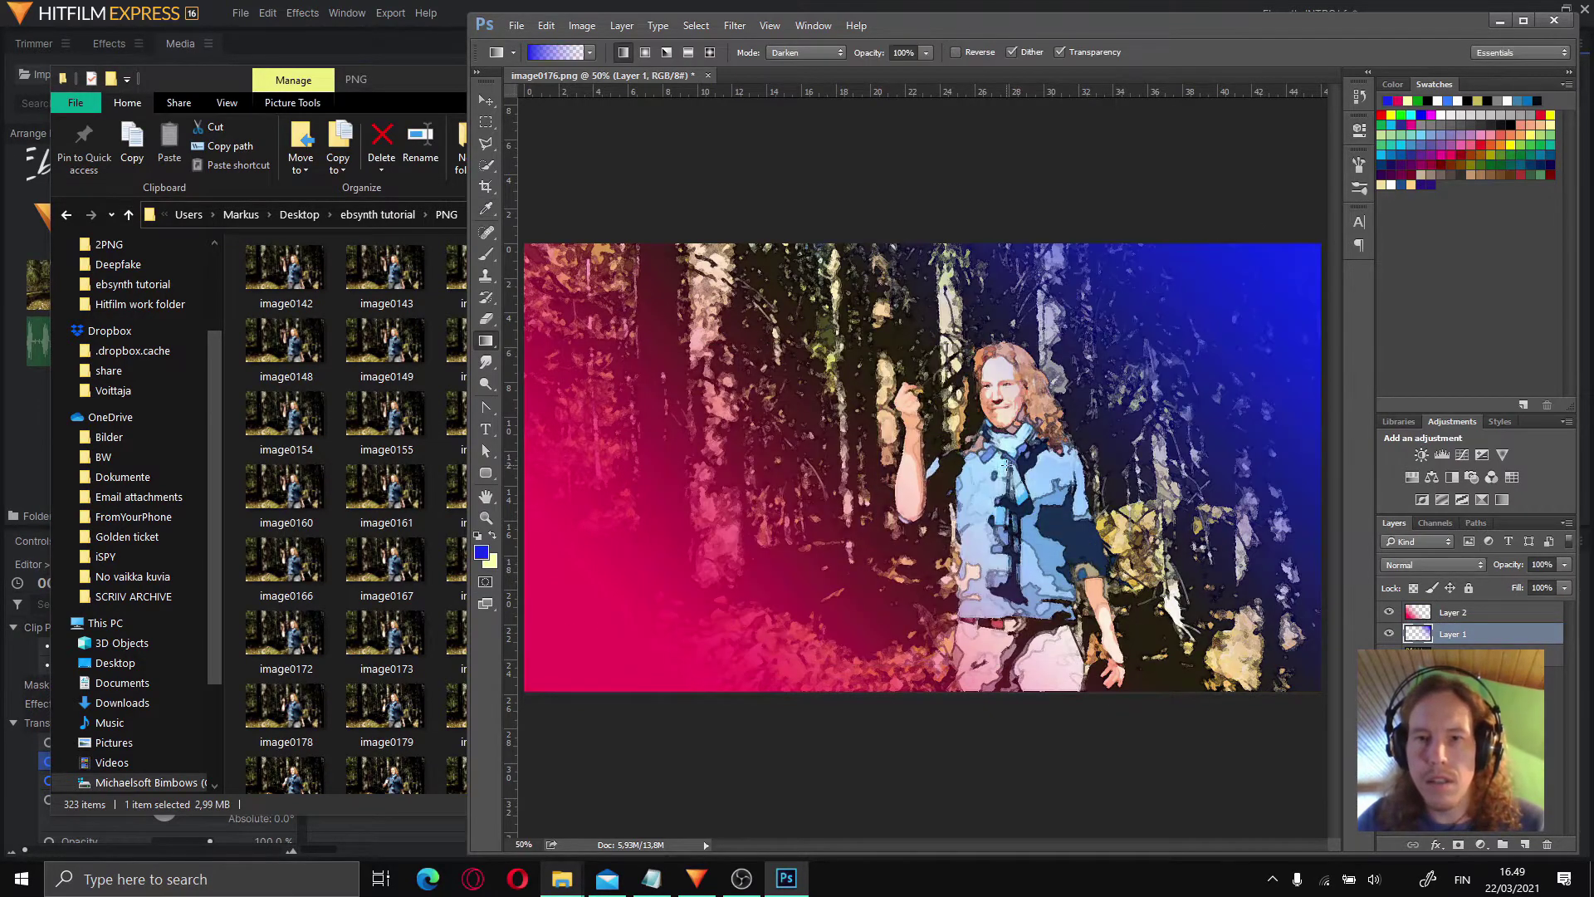
- Merge the two gradient layers and set the merged layer to Multiply blending at 82% opacity
left_click(1463, 614, "shift")
key("ctrl+e")
left_click(1451, 566)
left_click(1451, 565)
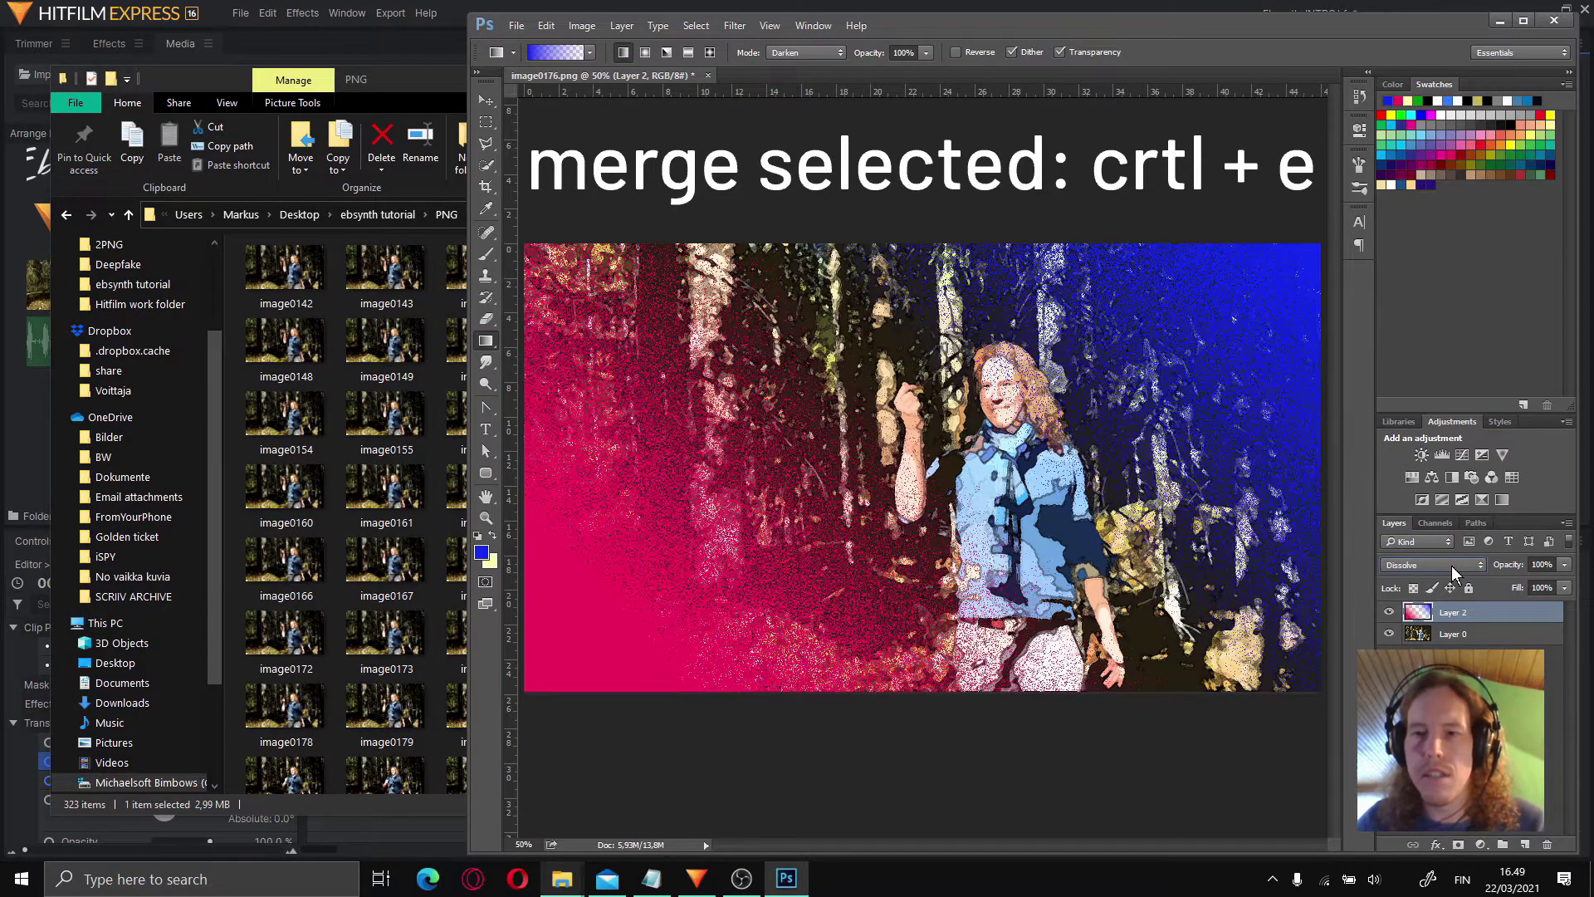
scroll(1452, 565, "down", 3)
key("8")
key("2")
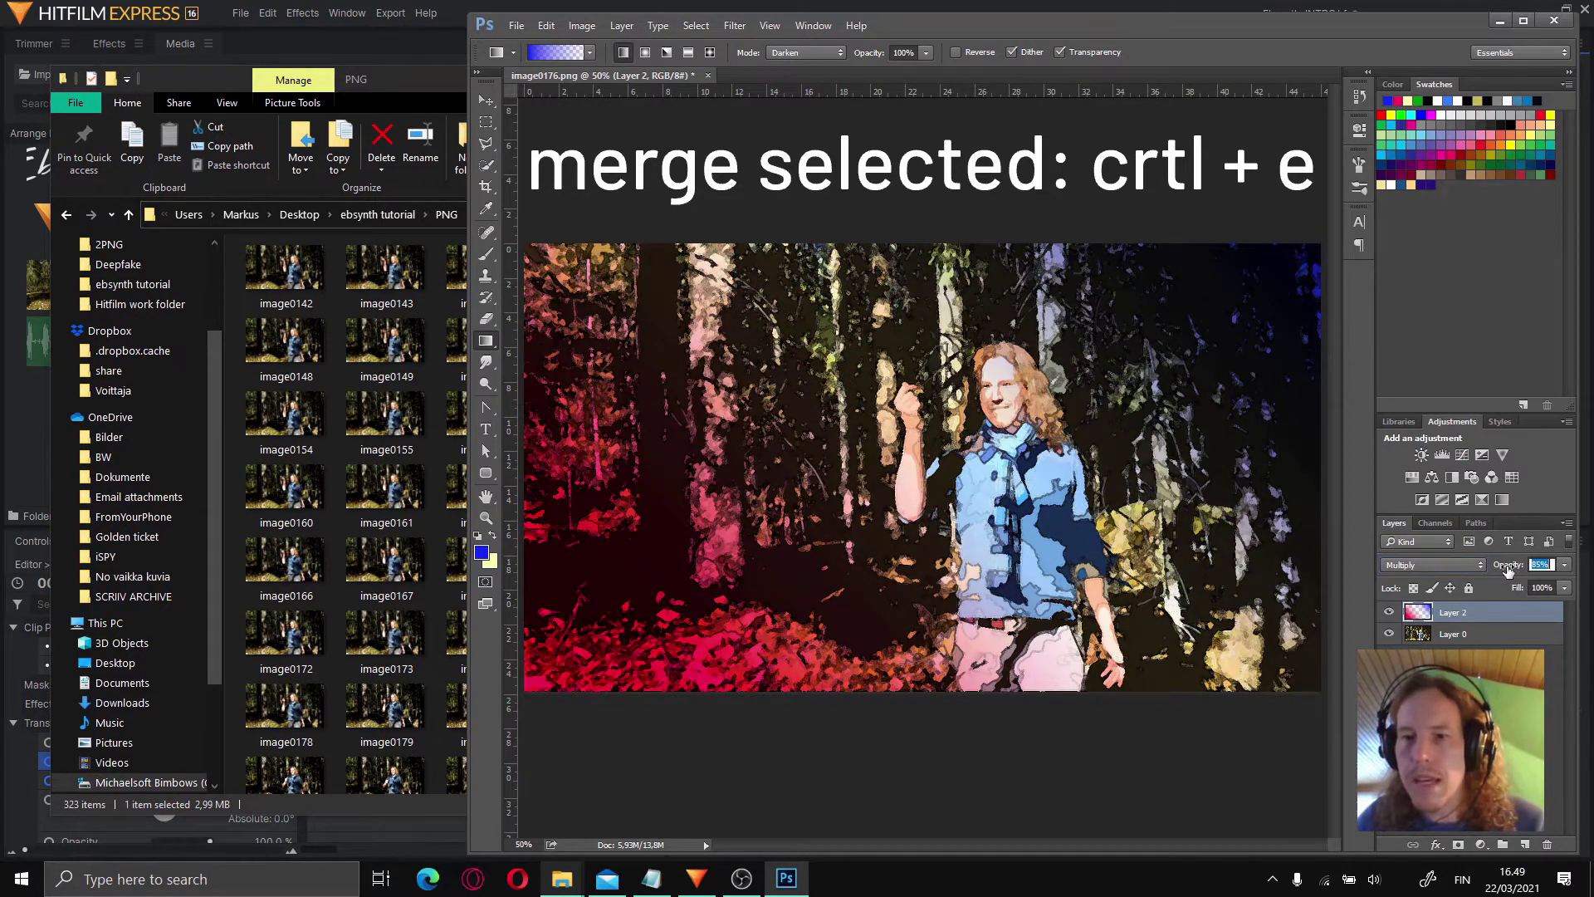
- Try other blend modes on the merged gradient layer, settle on Overlay, and set its opacity to 89%
left_click(1448, 558)
left_click(1448, 558)
key("Down")
key("Down")
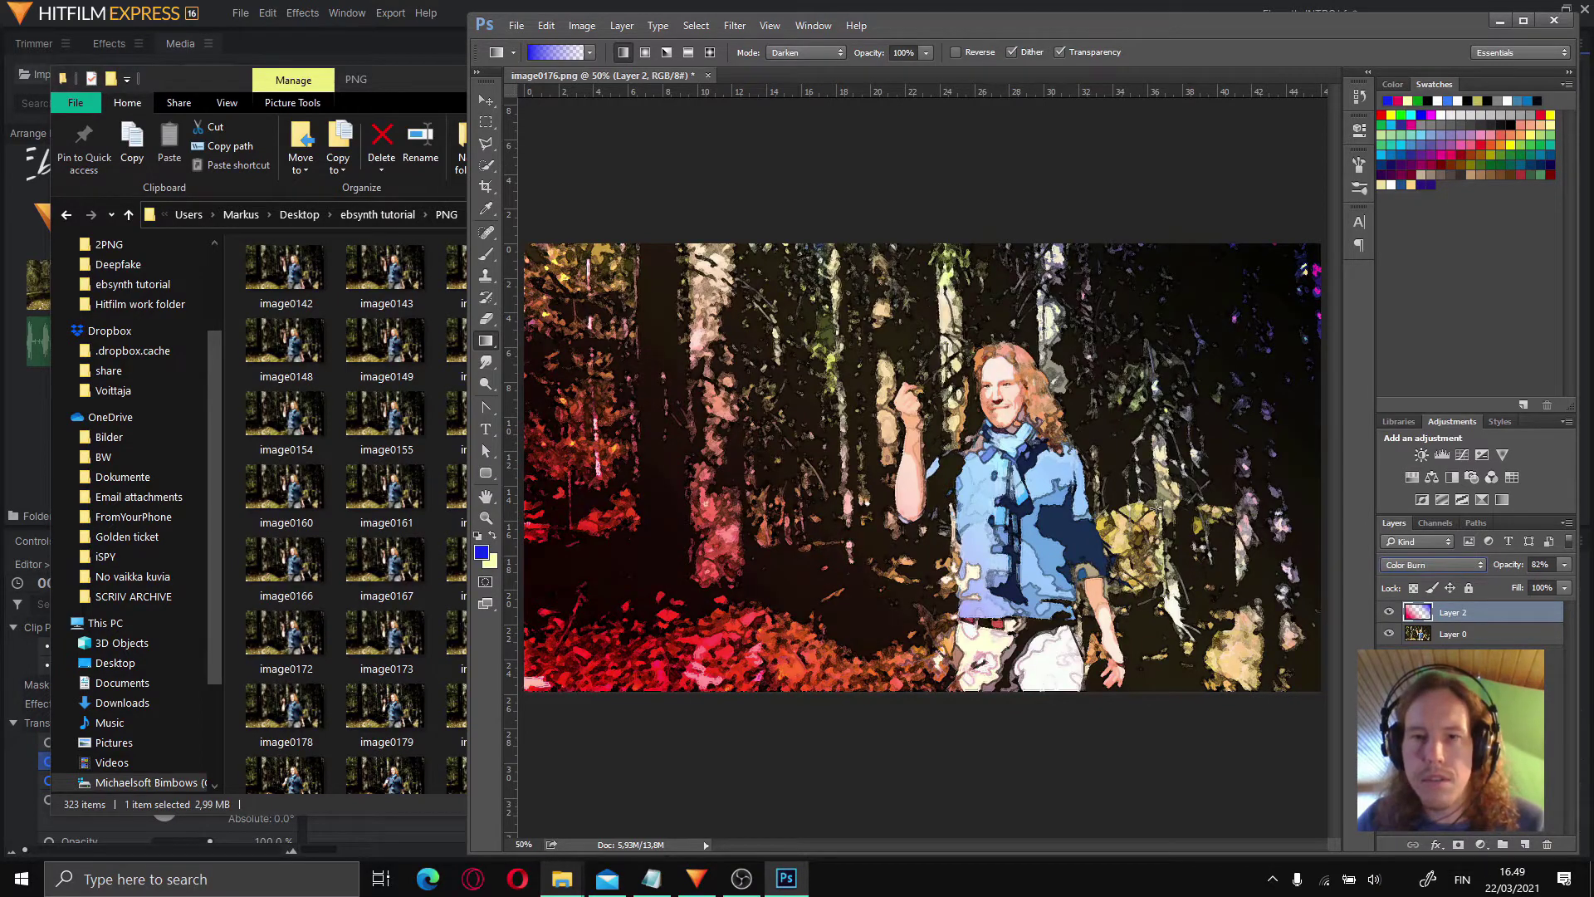
key("Down")
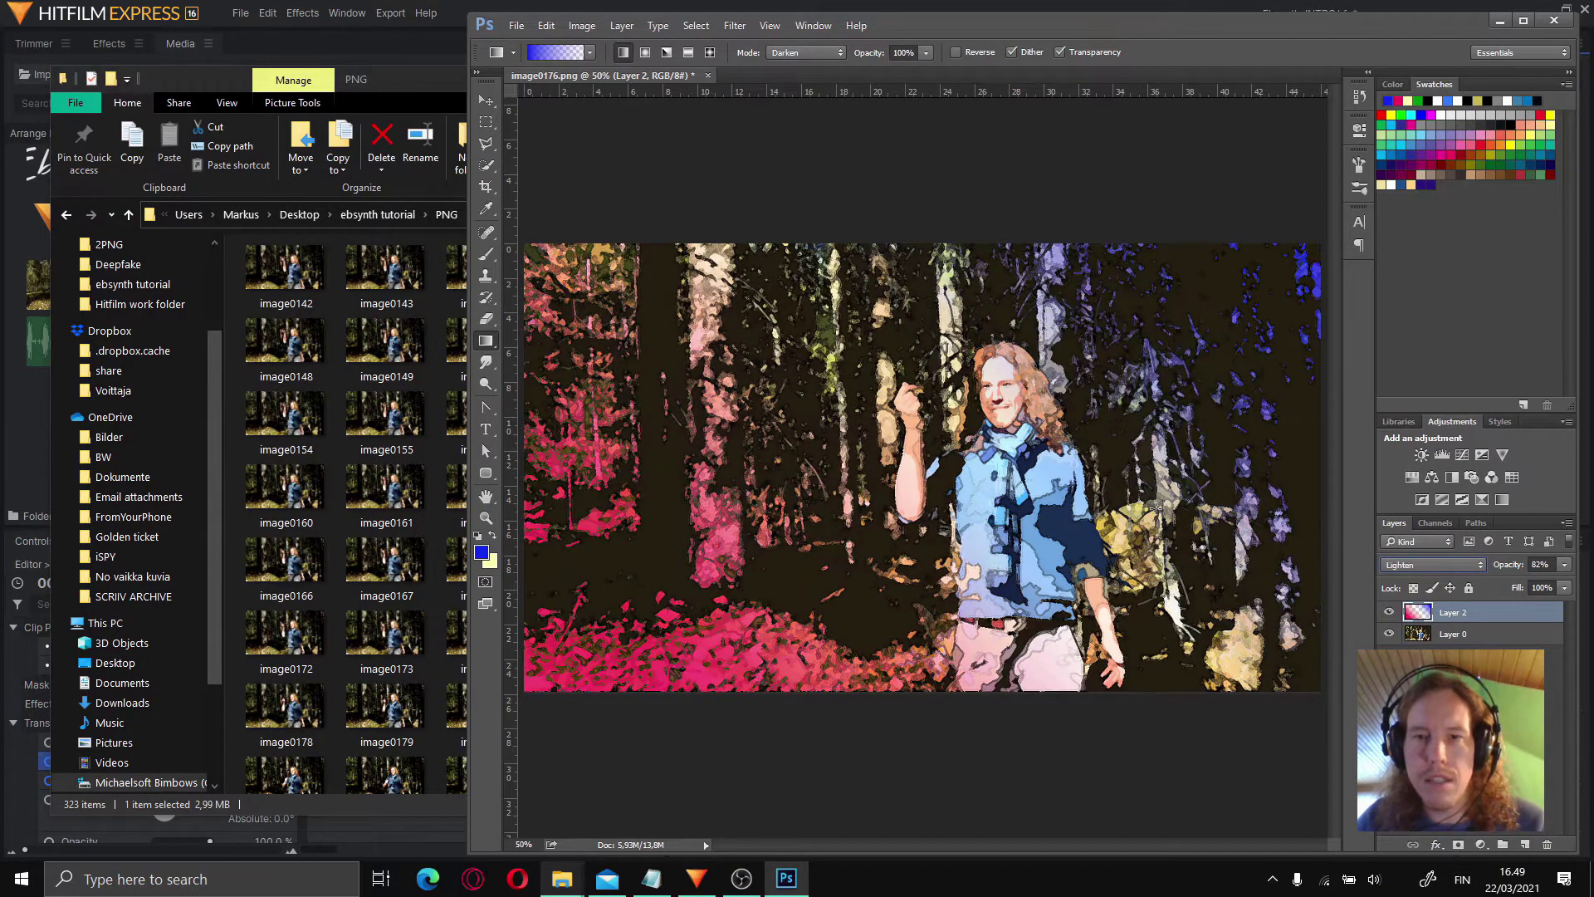
key("Down")
key("Down")
key("Down")
key("Down")
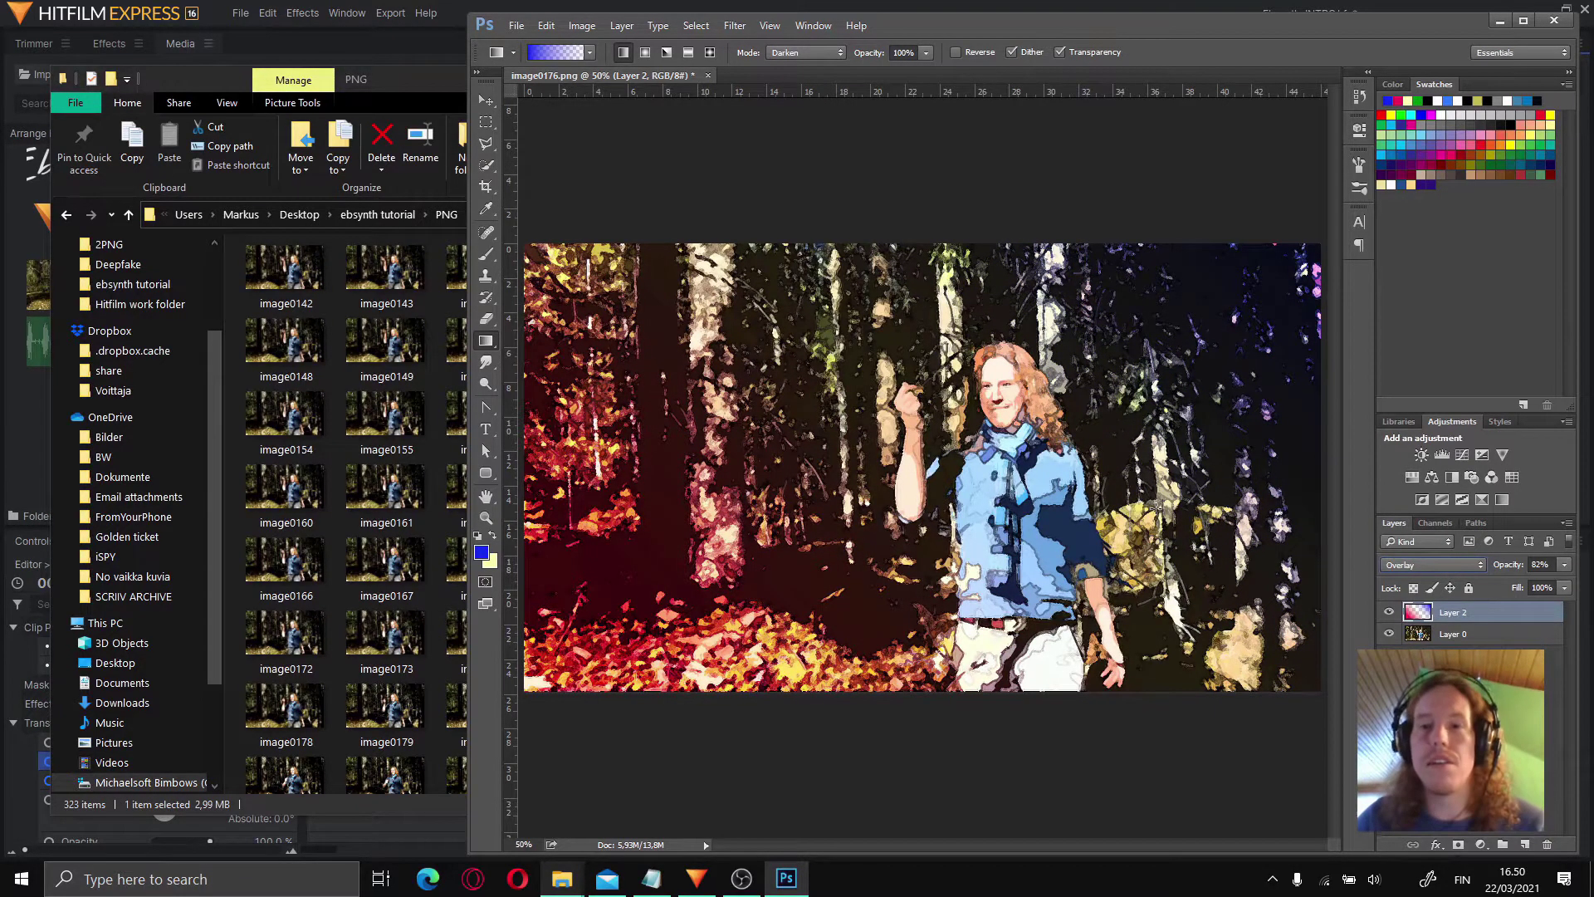
mouse_move(1503, 567)
left_mouse_down()
mouse_move(1528, 561)
mouse_move(1504, 568)
left_mouse_up()
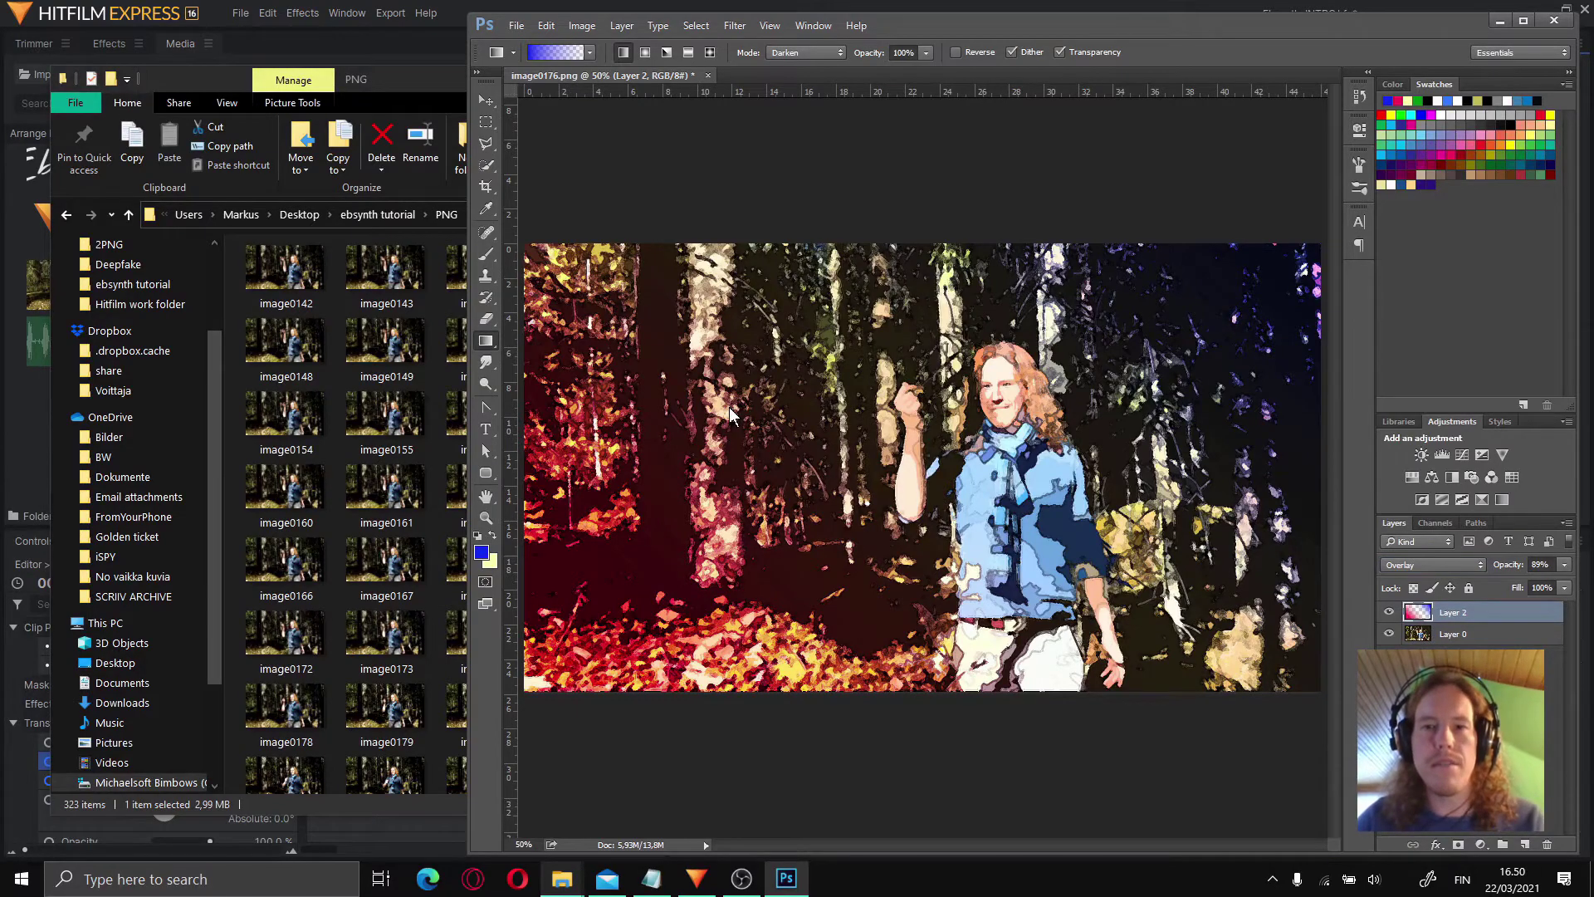
- Export the stylized frame for web as PNG-24 named image0176, saving it in a new folder KEY inside the ebsynth tutorial folder
key("ctrl+shift+alt+s")
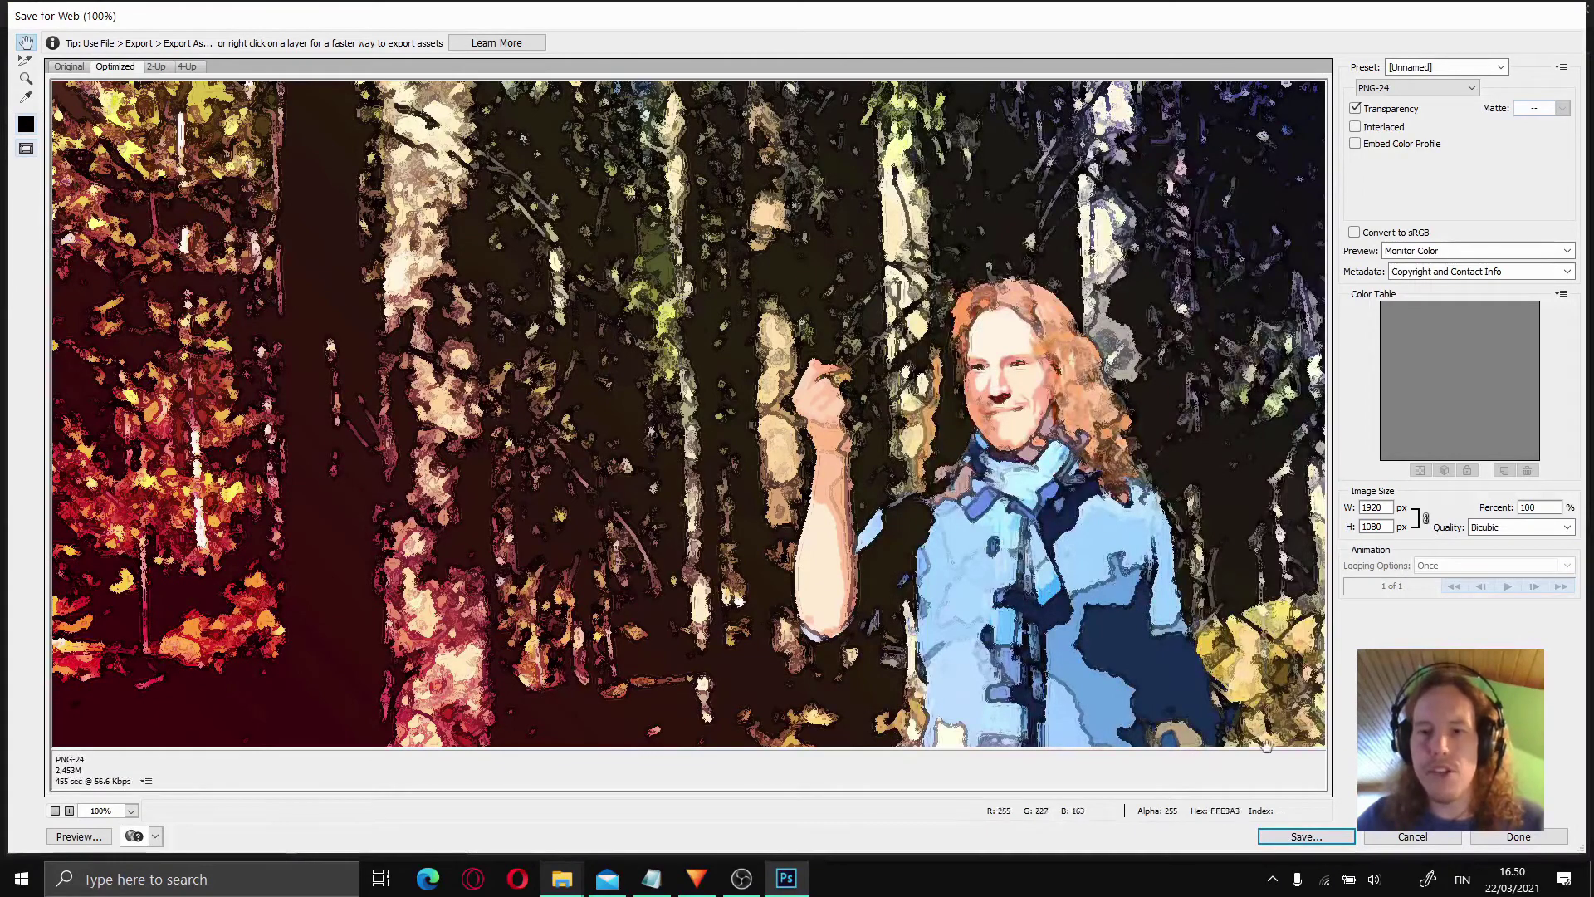
left_click(1290, 841)
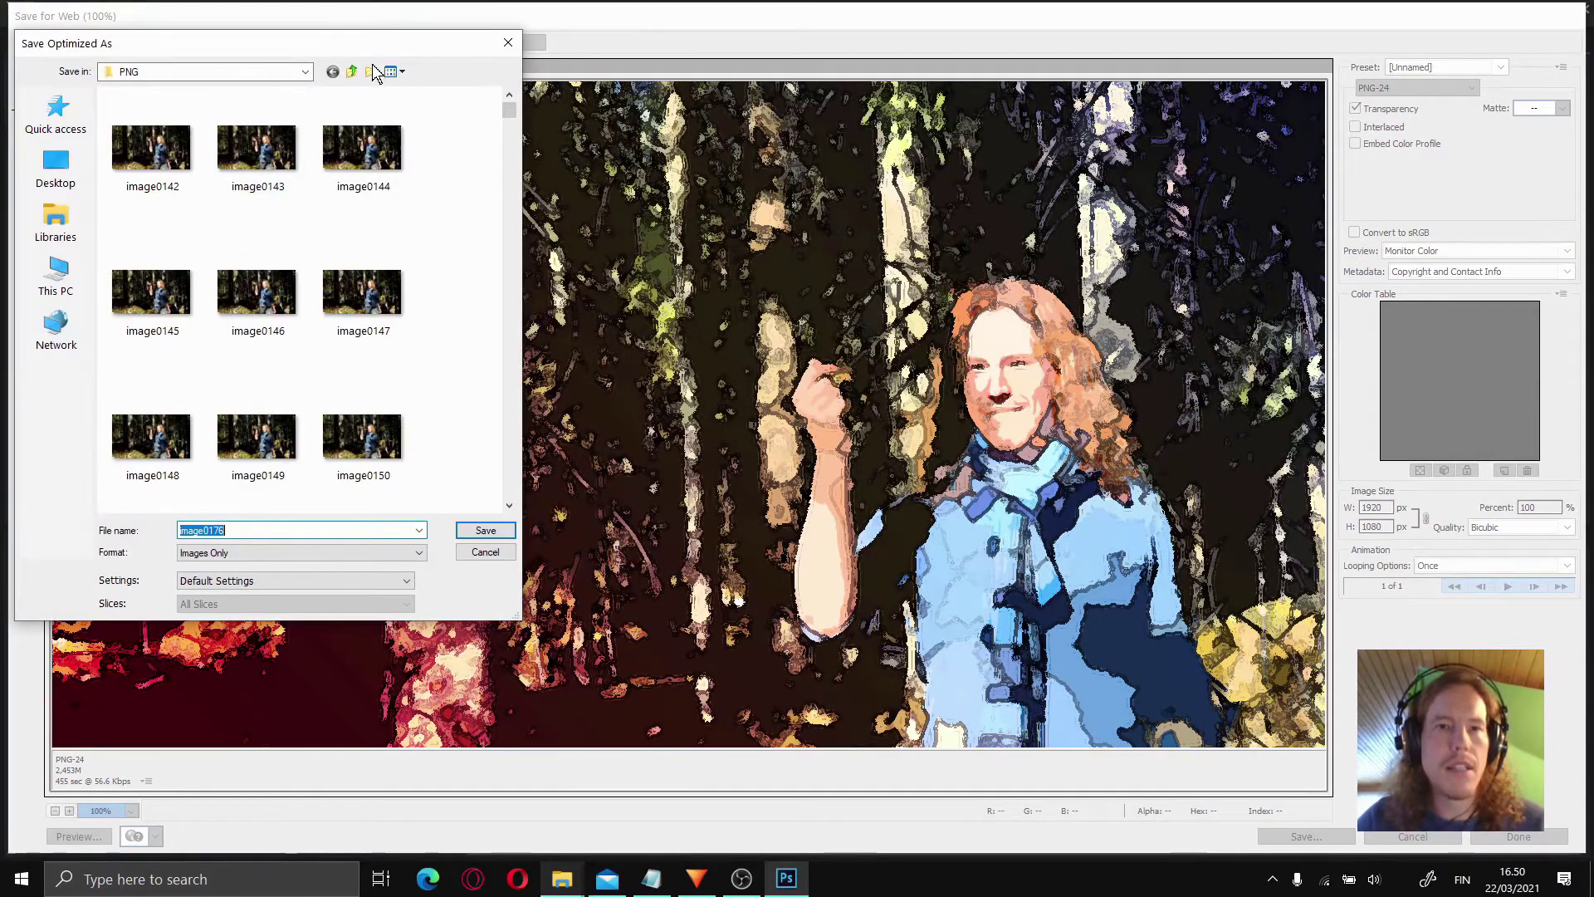
left_click_drag(345, 46, 619, 172)
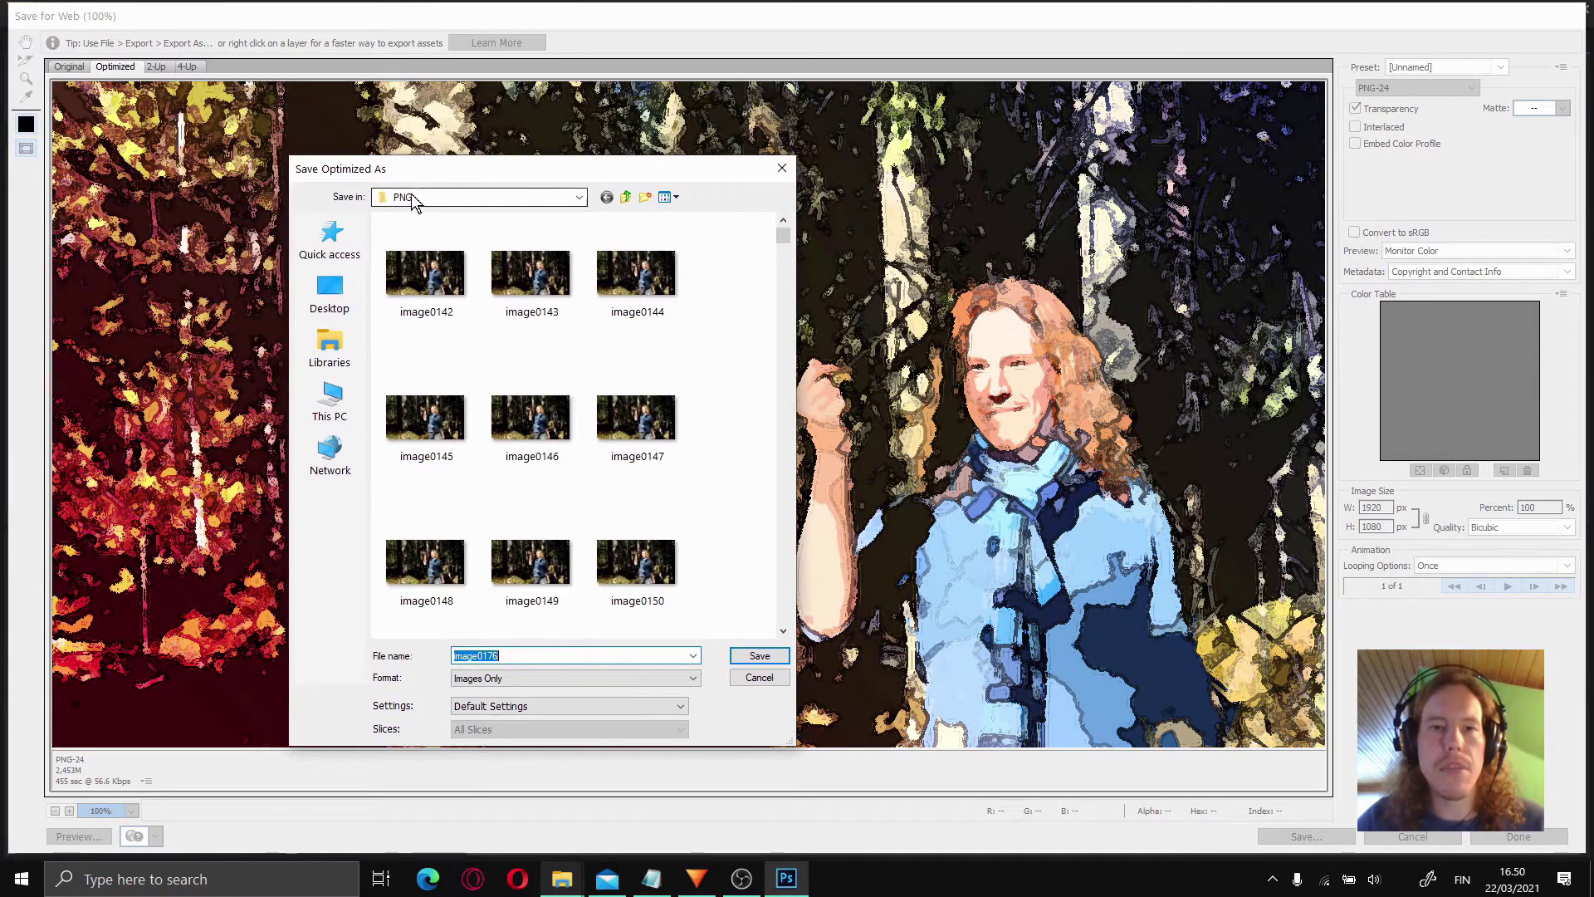
left_click(627, 199)
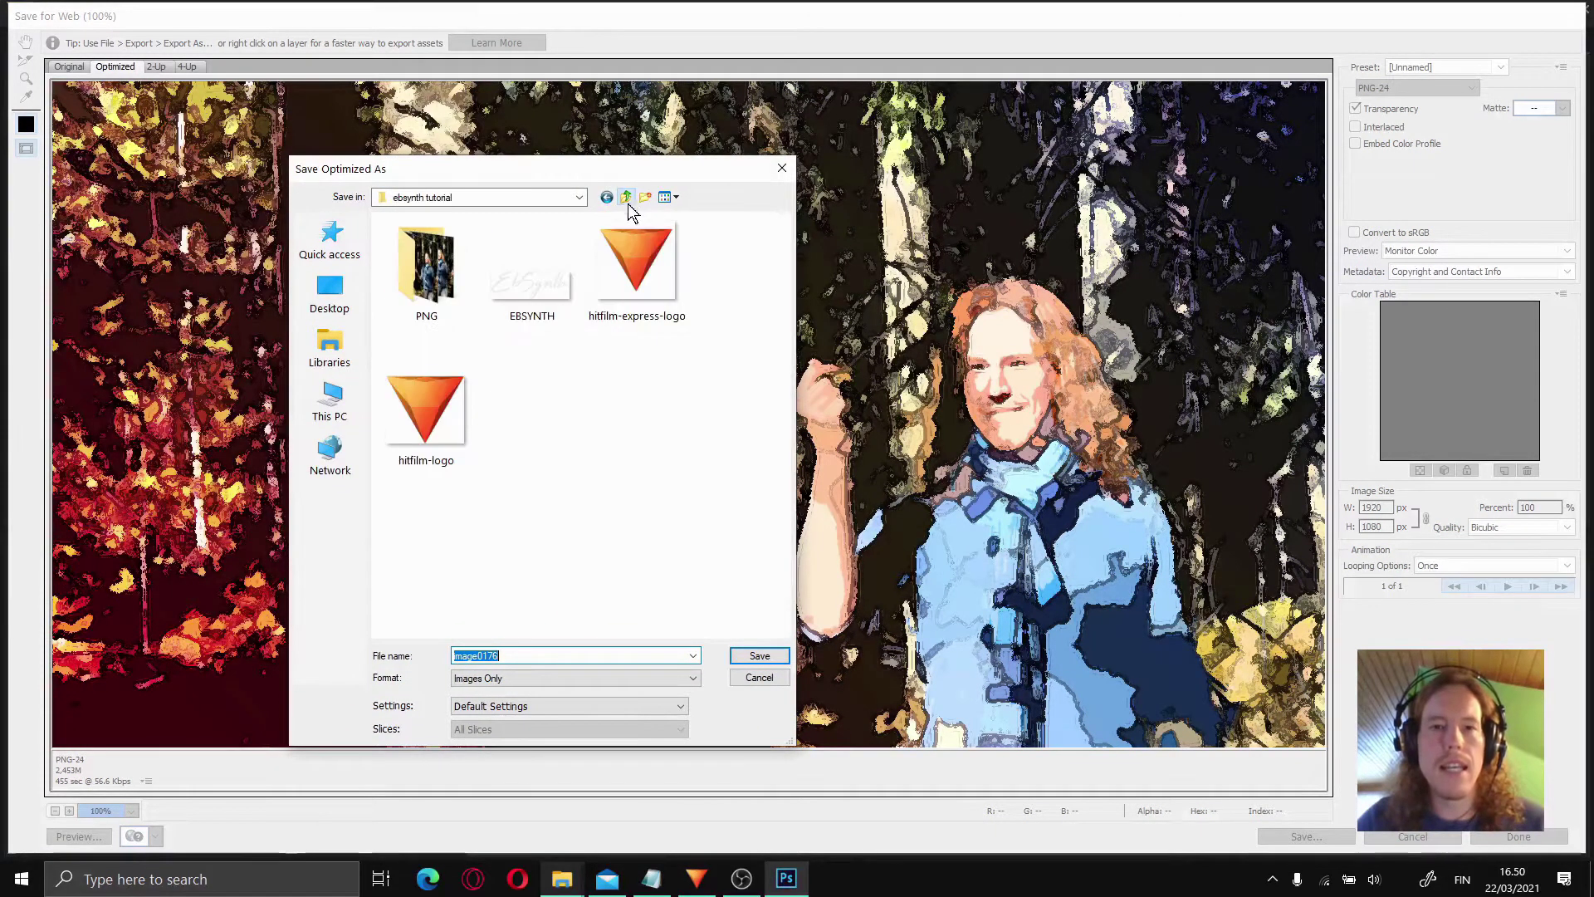
left_click(646, 197)
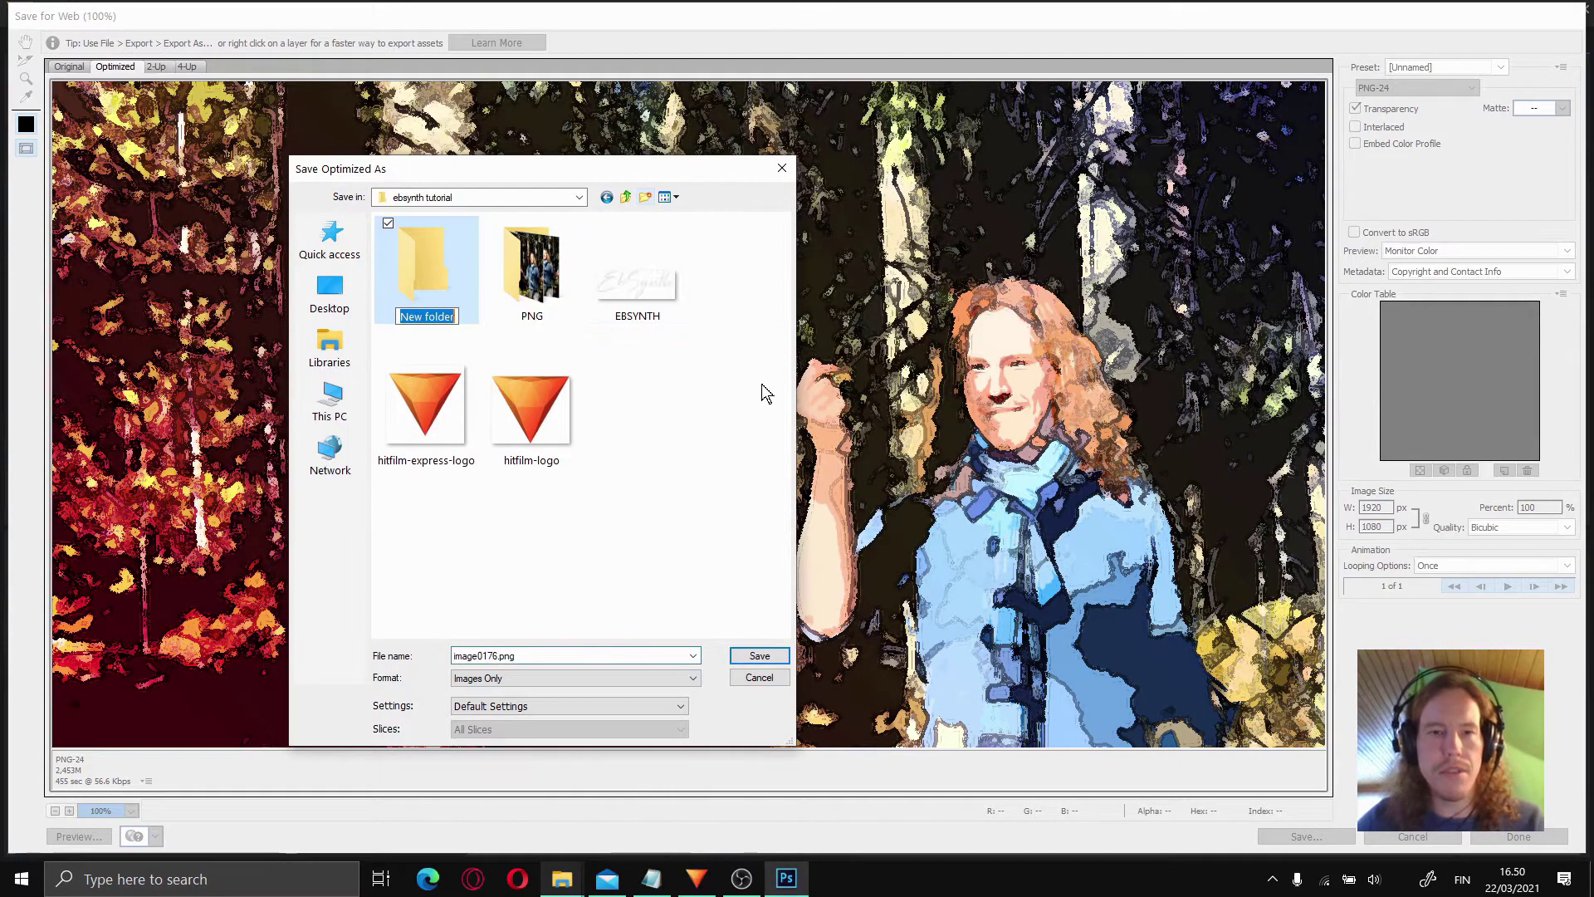
type("KEY")
key("Return")
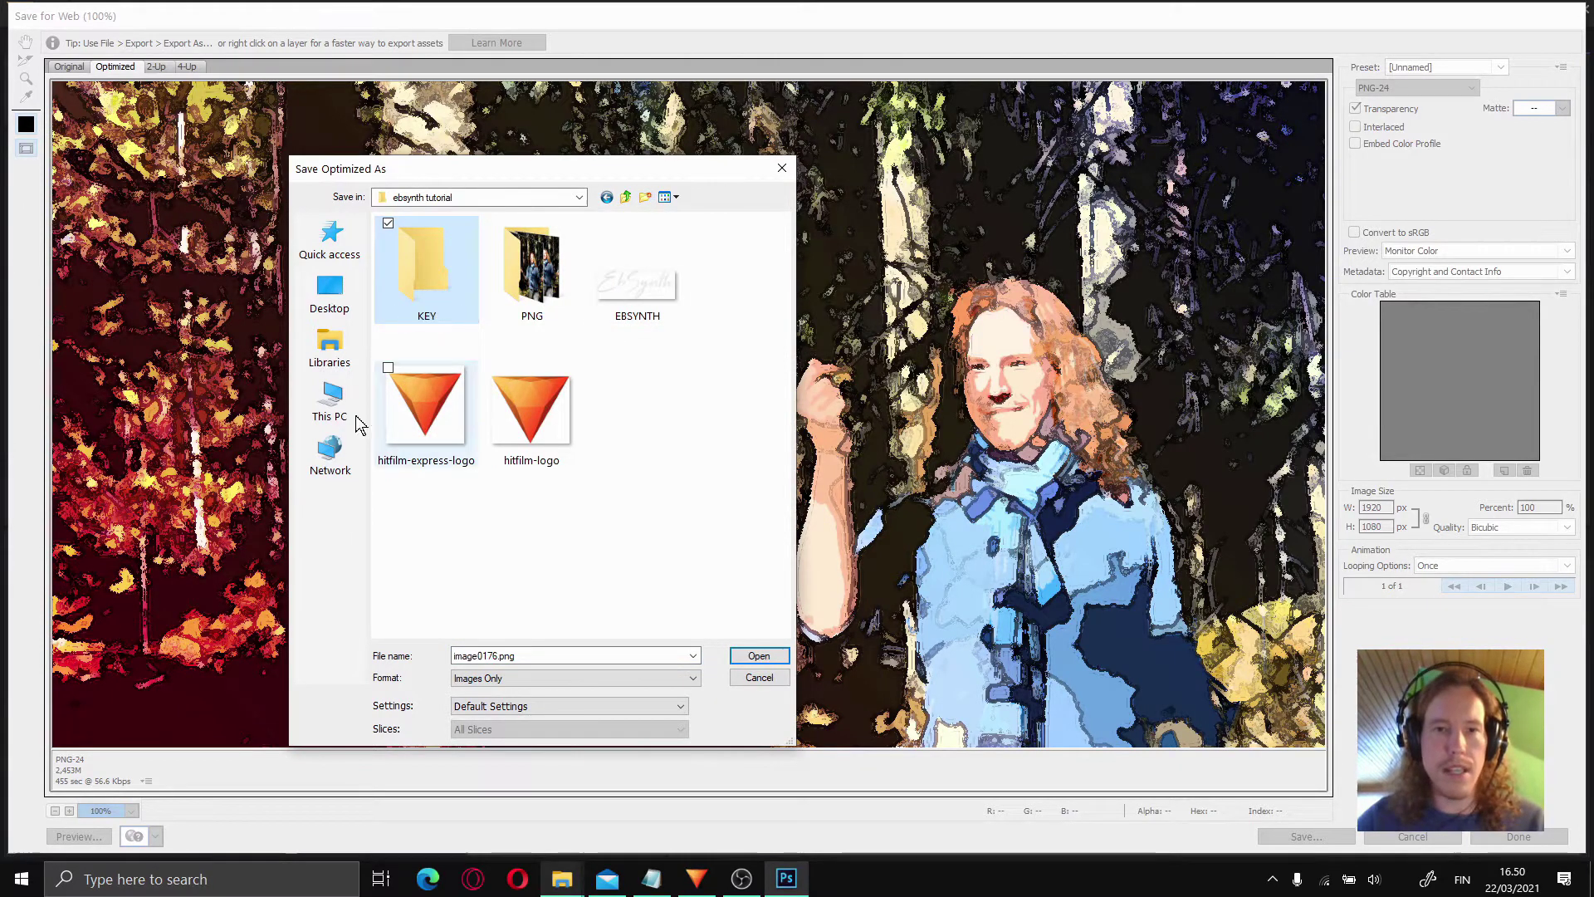
left_click(758, 656)
left_click(764, 662)
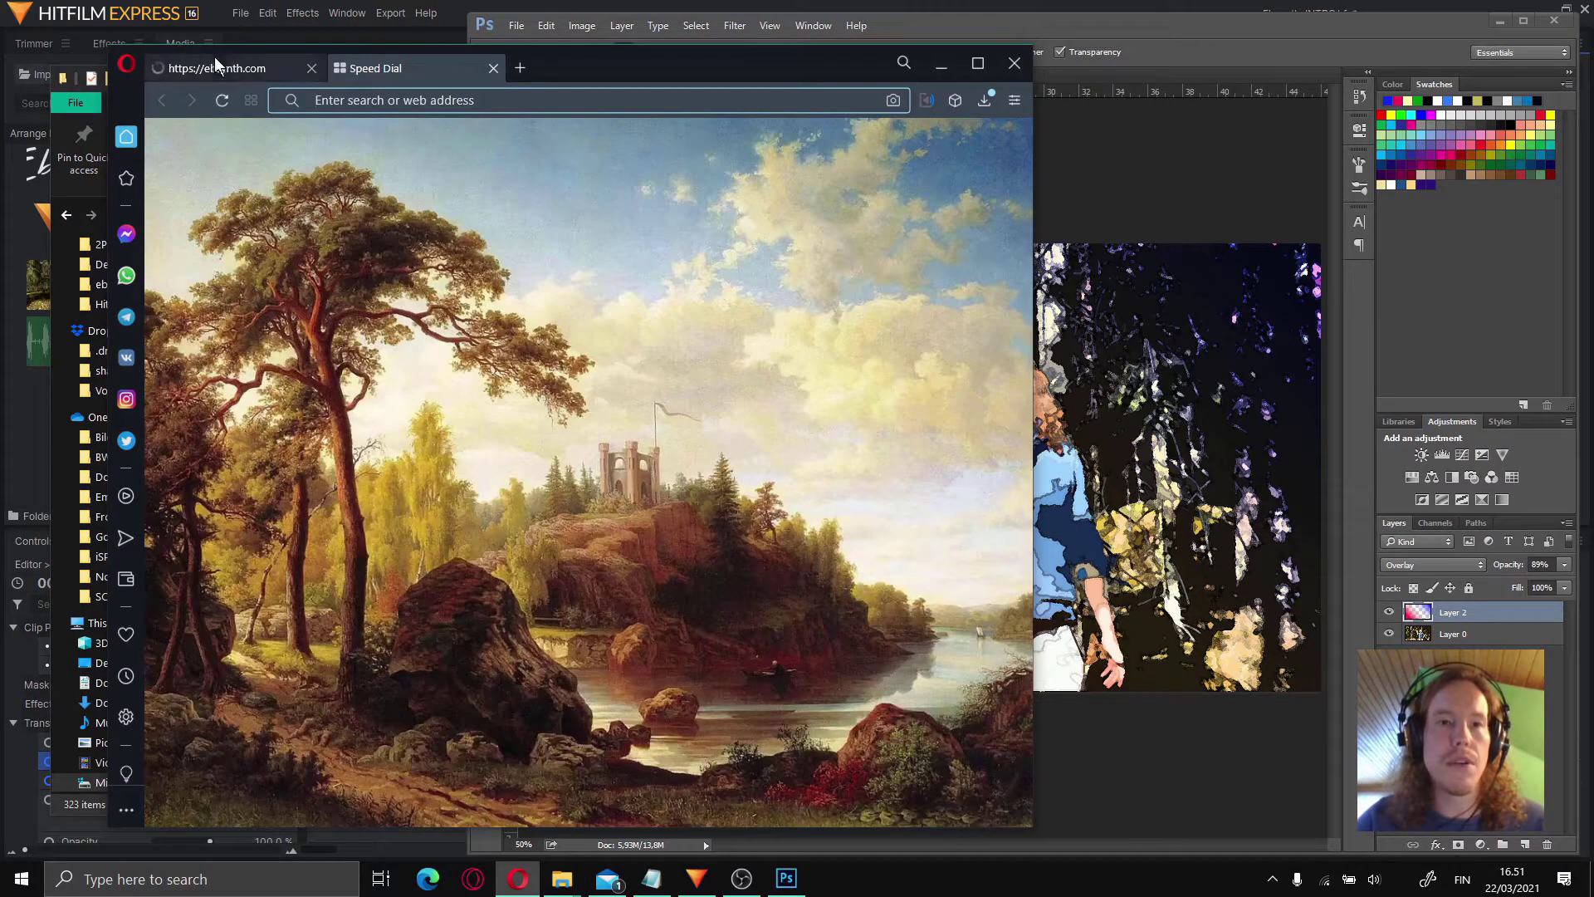
- View the ebsynth.com home page in the already open browser tab and close the browser window
left_click(222, 68)
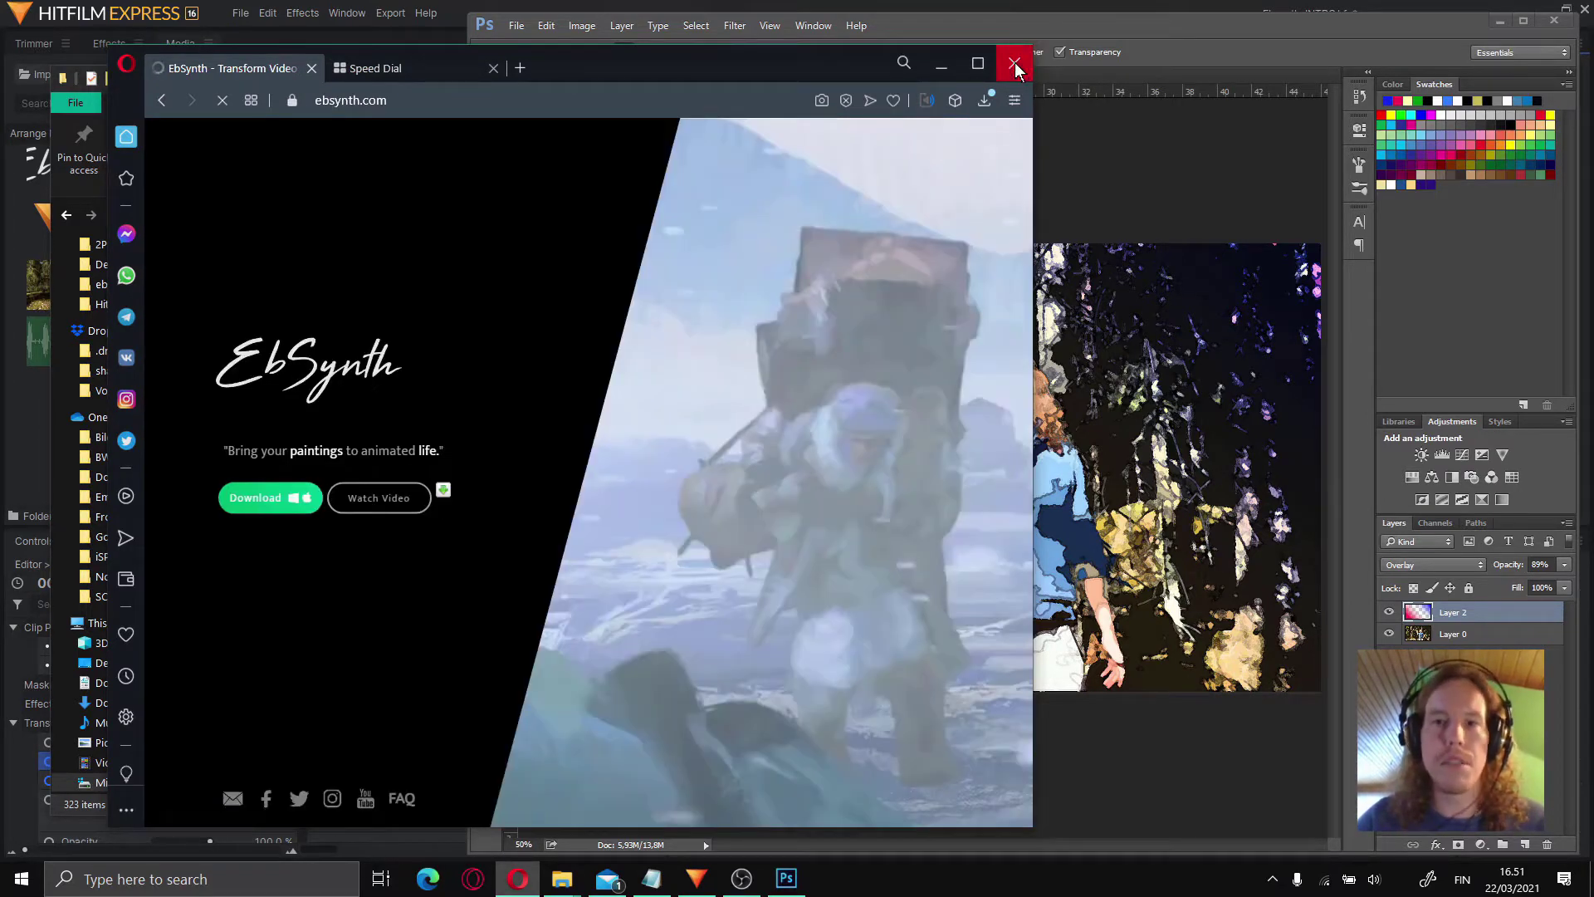
left_click(1013, 66)
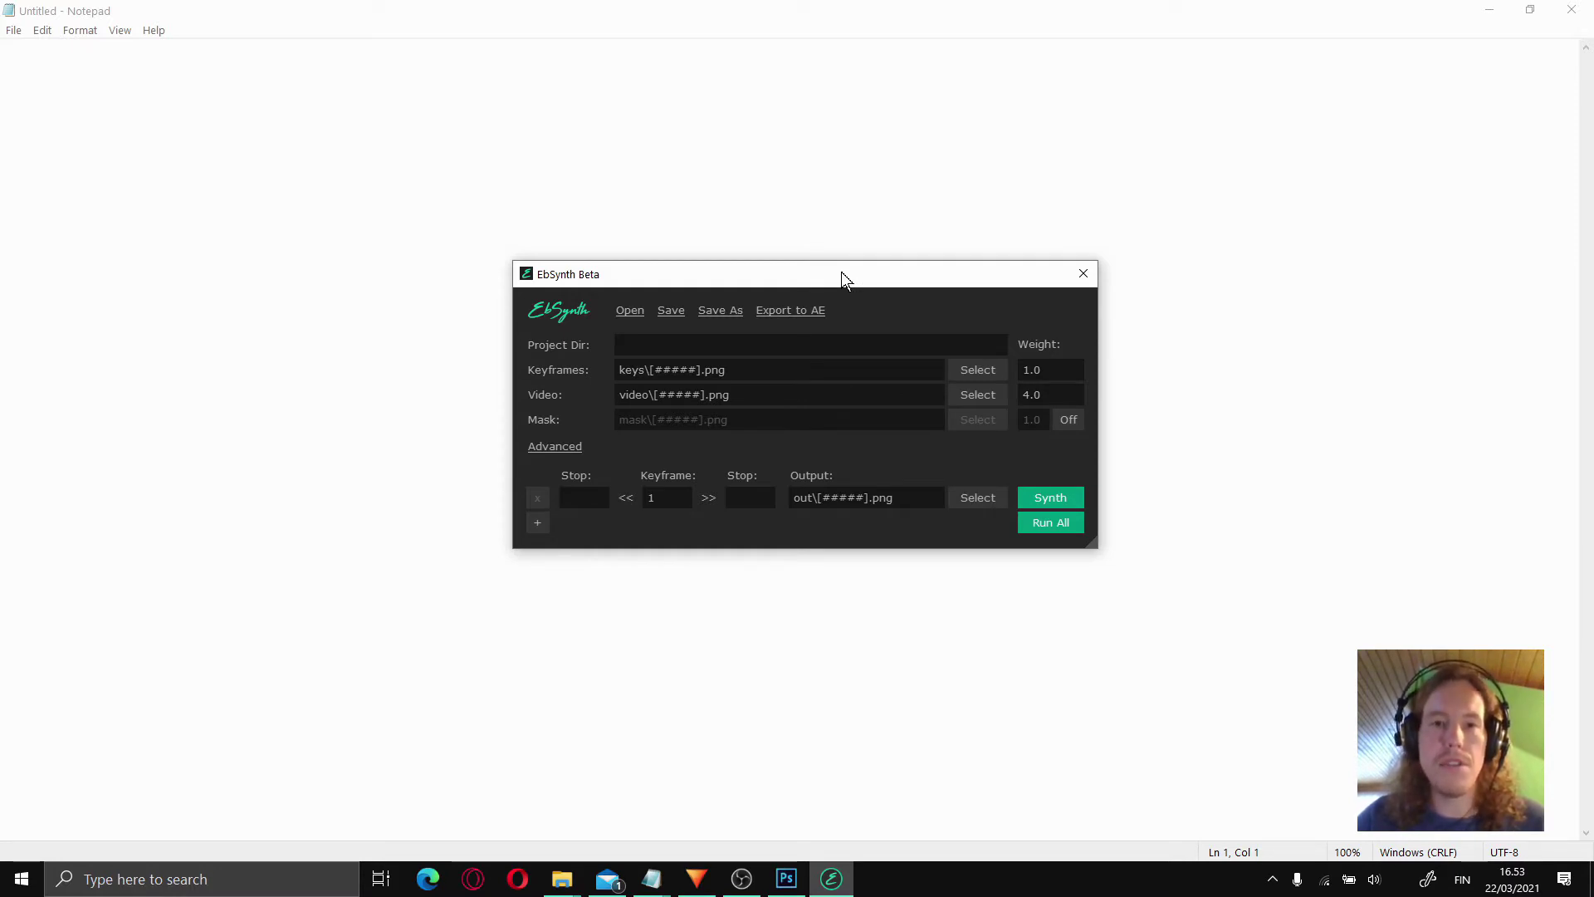
- In EbSynth, set the keyframes source to image0176 from the KEY folder in ebsynth tutorial on the Desktop
left_click(975, 367)
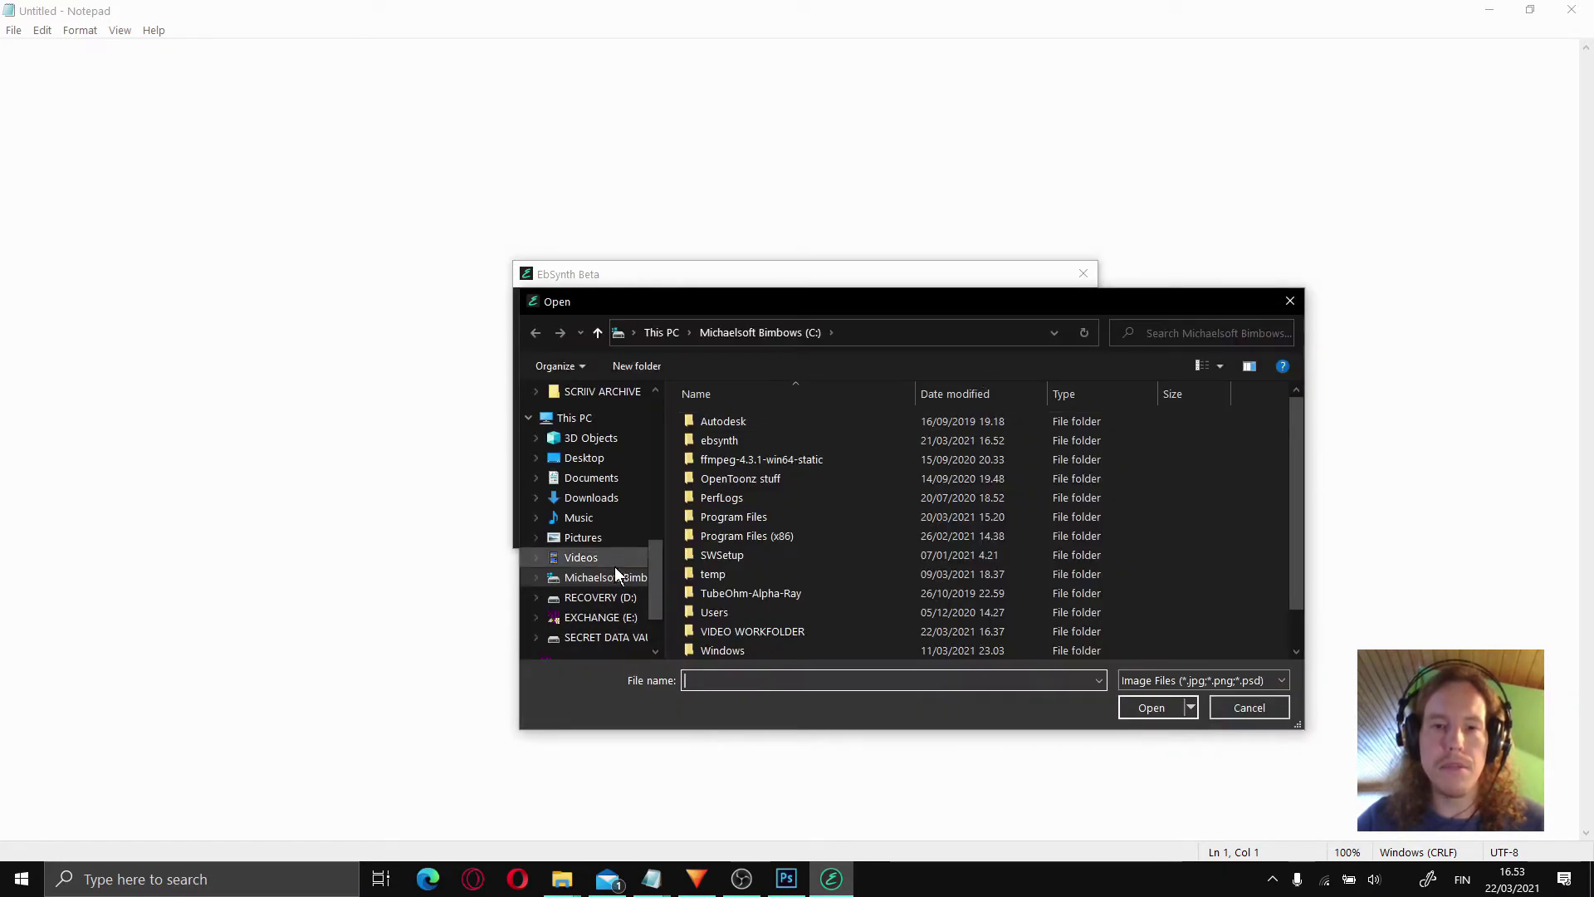
scroll(656, 584, "up", 6)
left_click(595, 428)
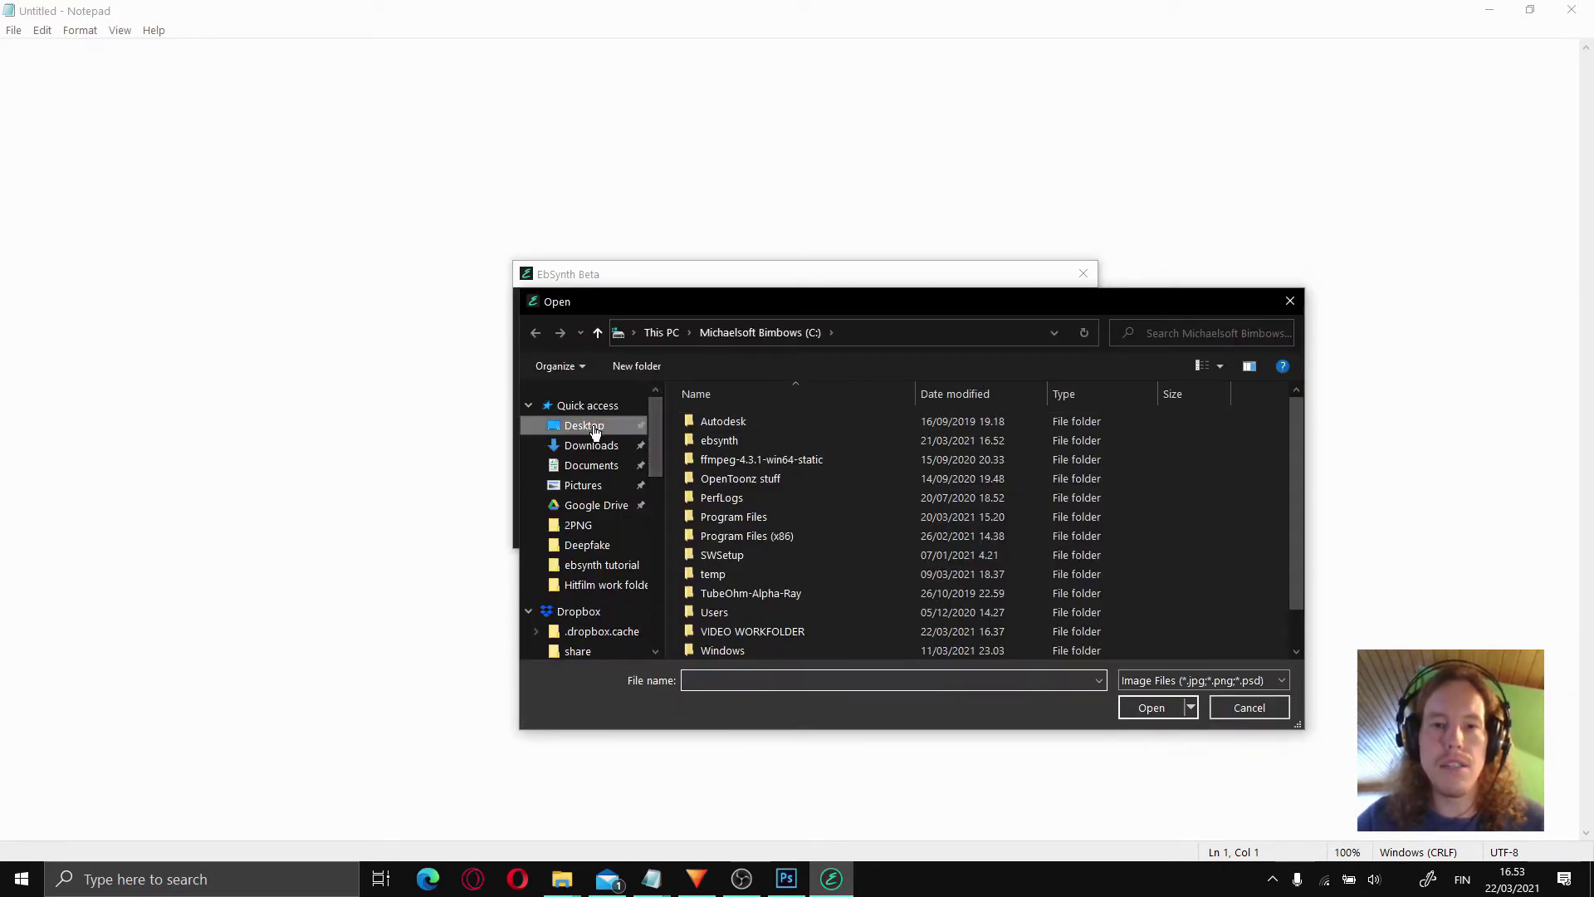
double_click(751, 461)
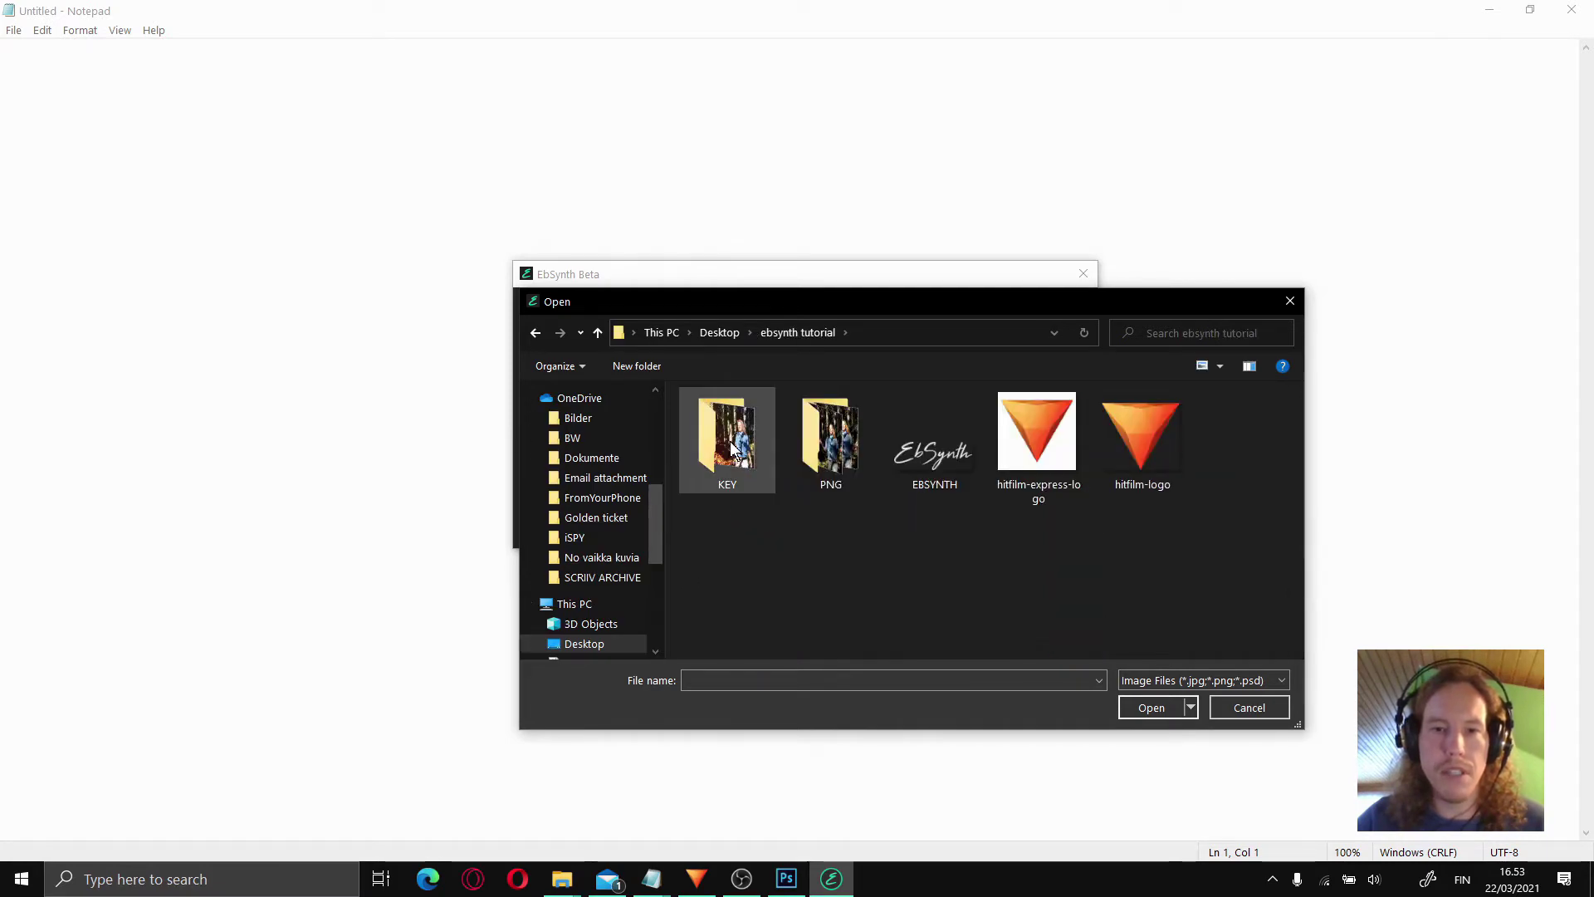
double_click(732, 449)
left_click(732, 449)
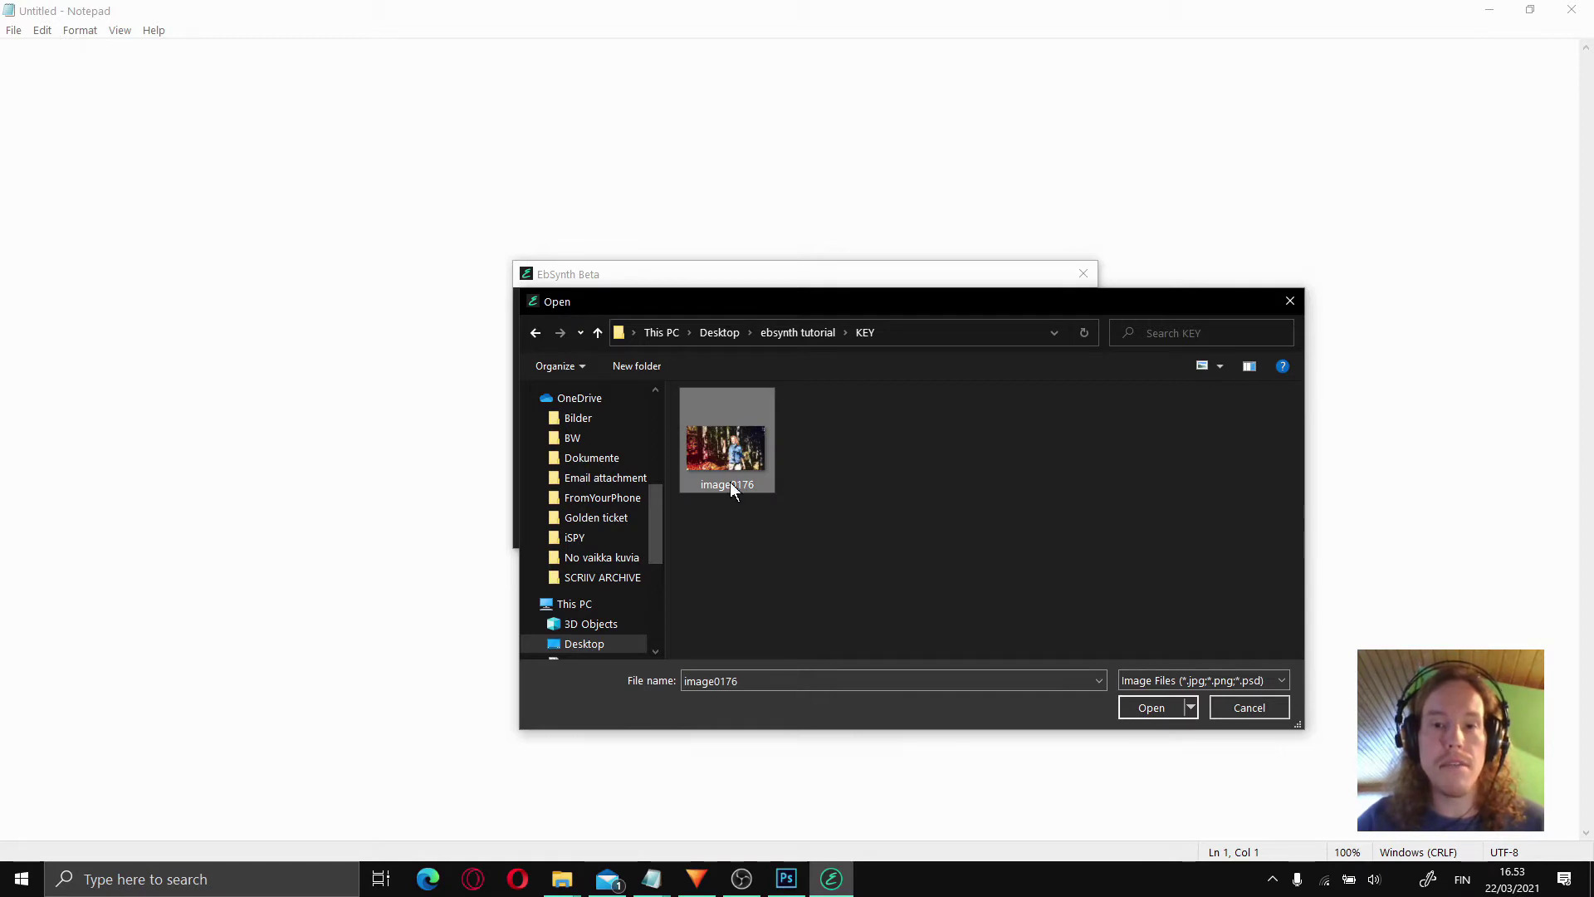
left_click(1150, 708)
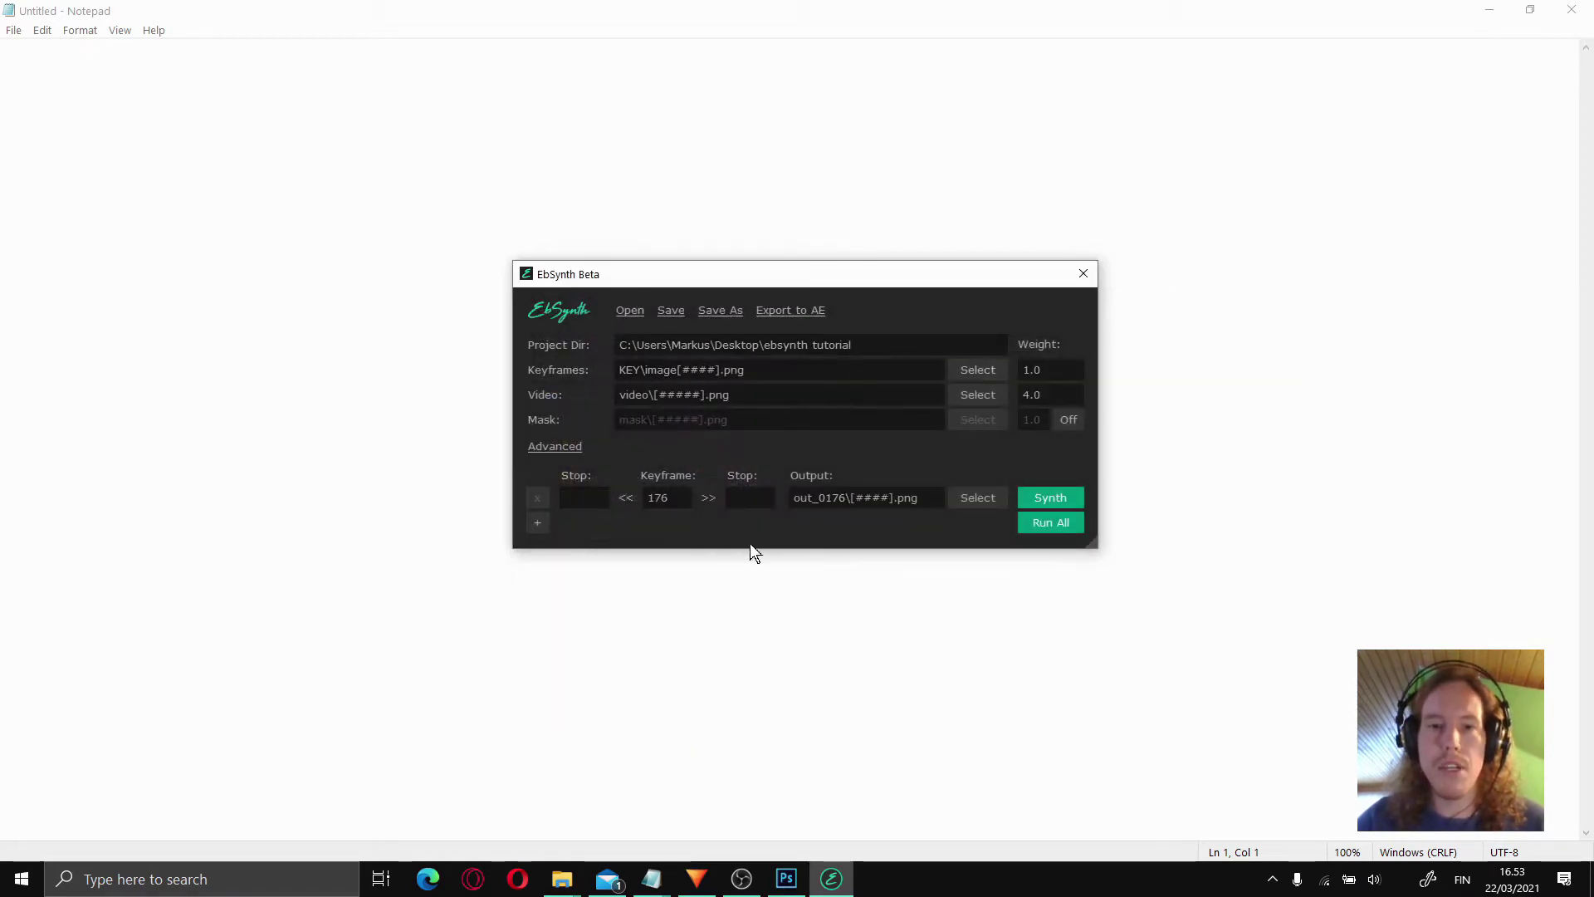
- Set the video source to the frame sequence in the PNG folder, choosing image0142 as its first frame
left_click(988, 393)
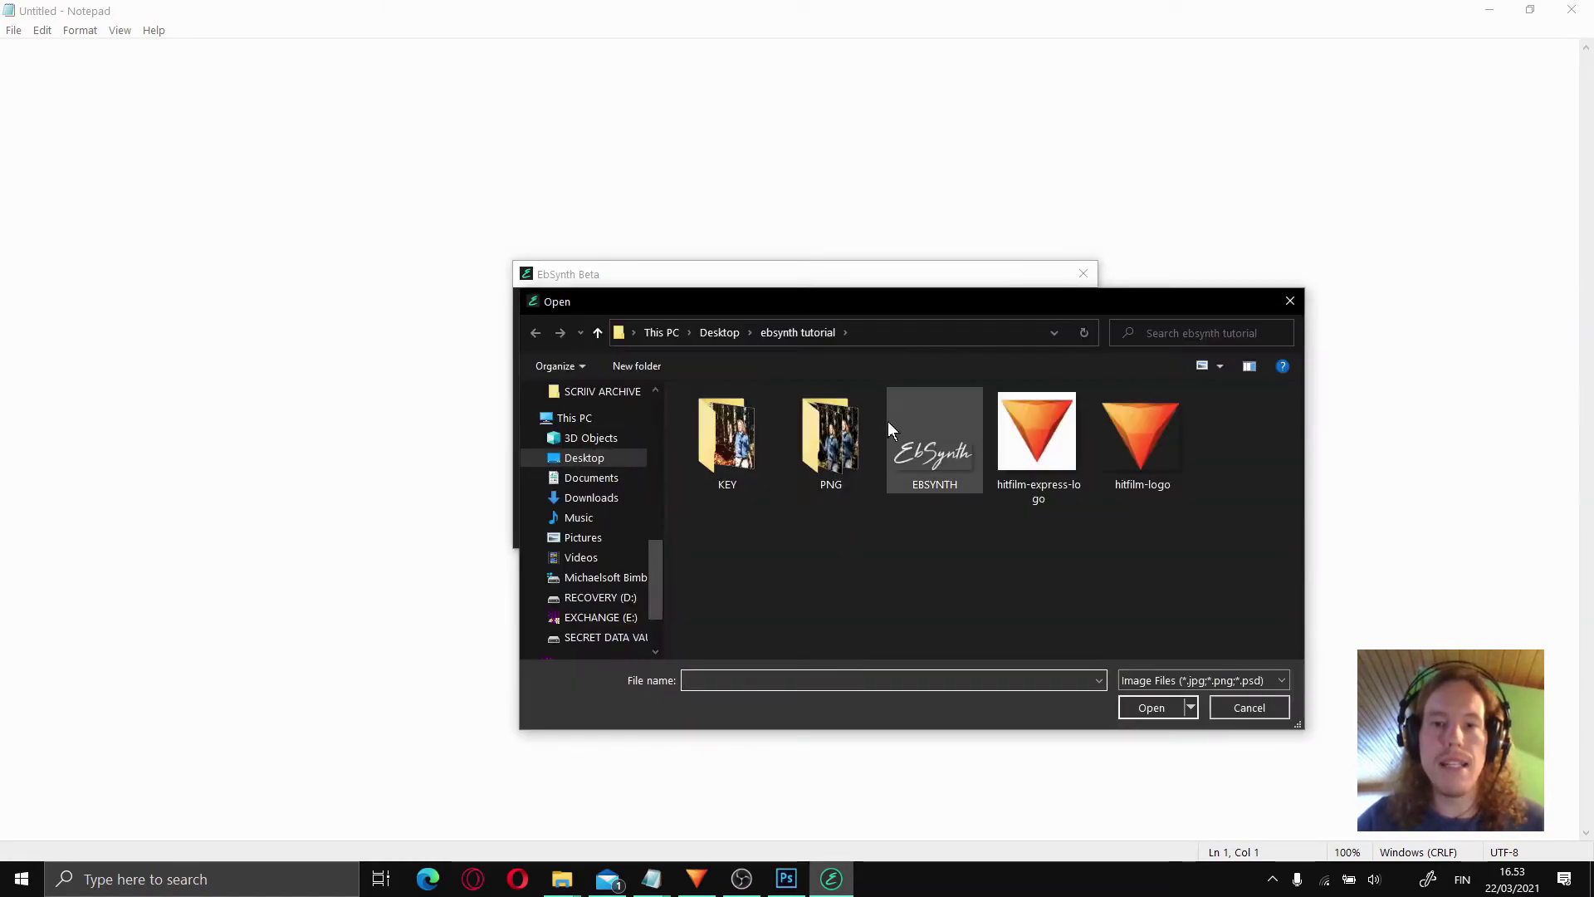
double_click(820, 445)
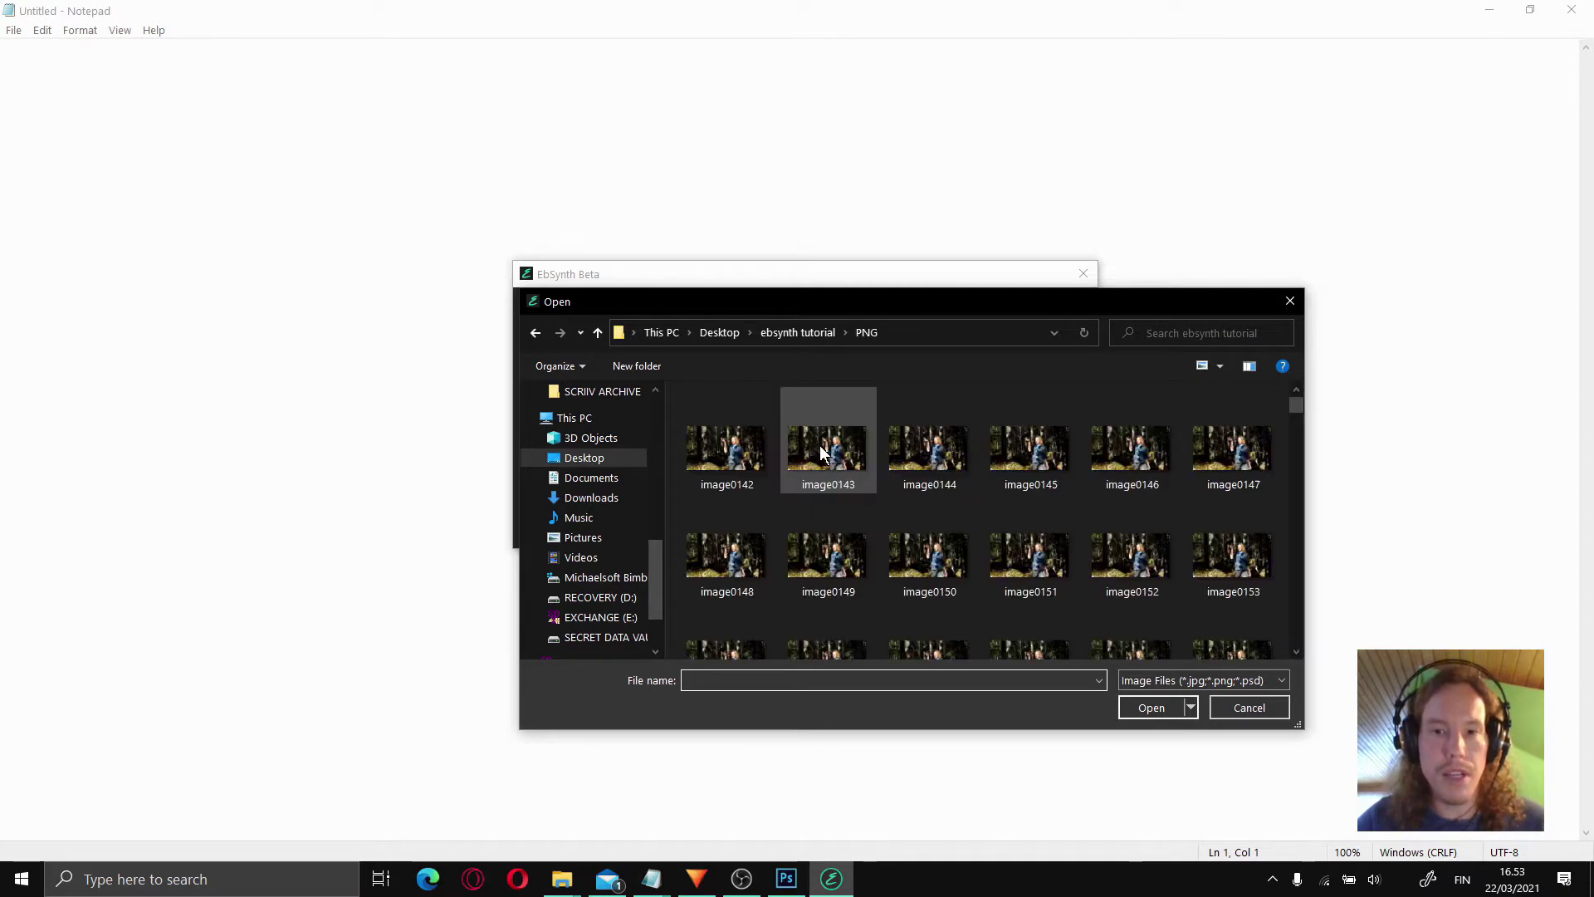
left_click(723, 430)
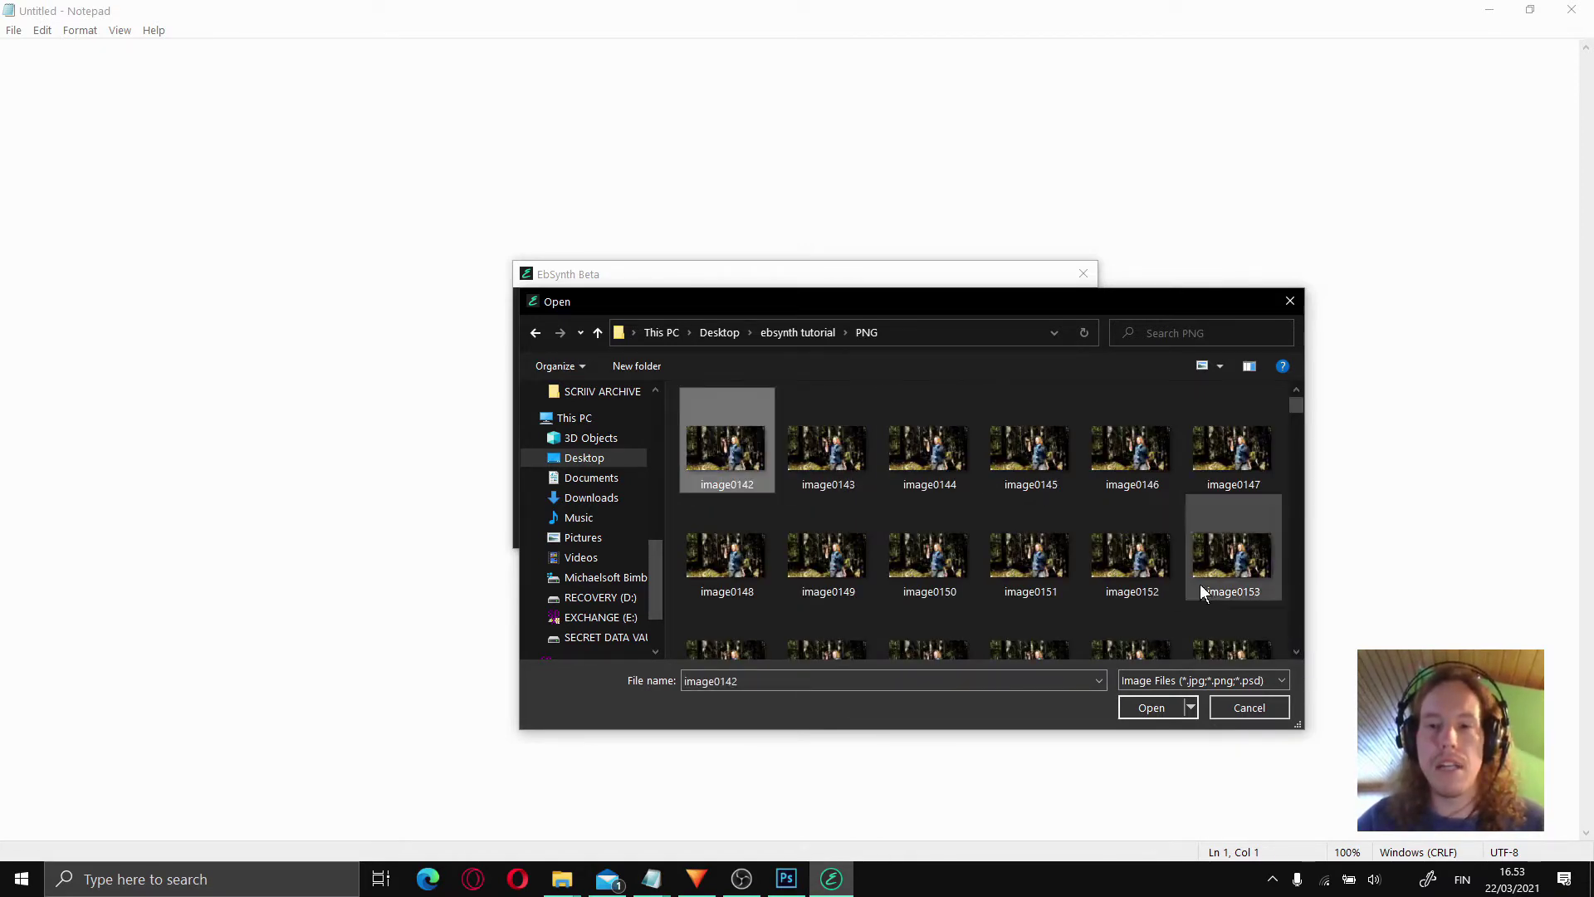
left_click(1144, 707)
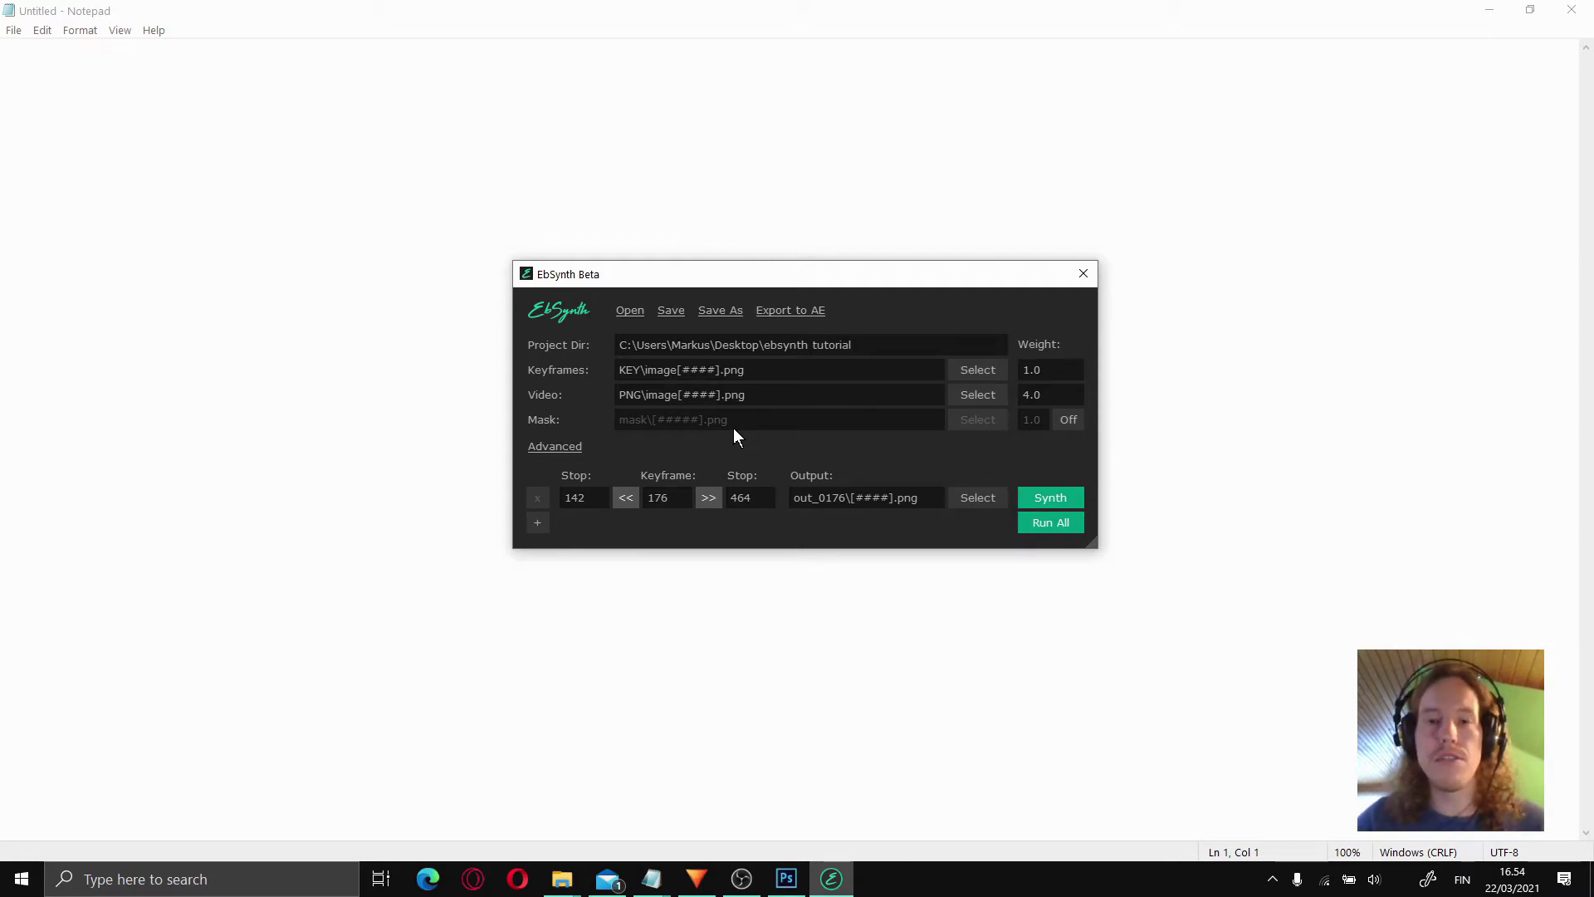
- Create a folder RUN1 in the ebsynth tutorial folder, set it as the output location, and start the synthesis
left_click(978, 499)
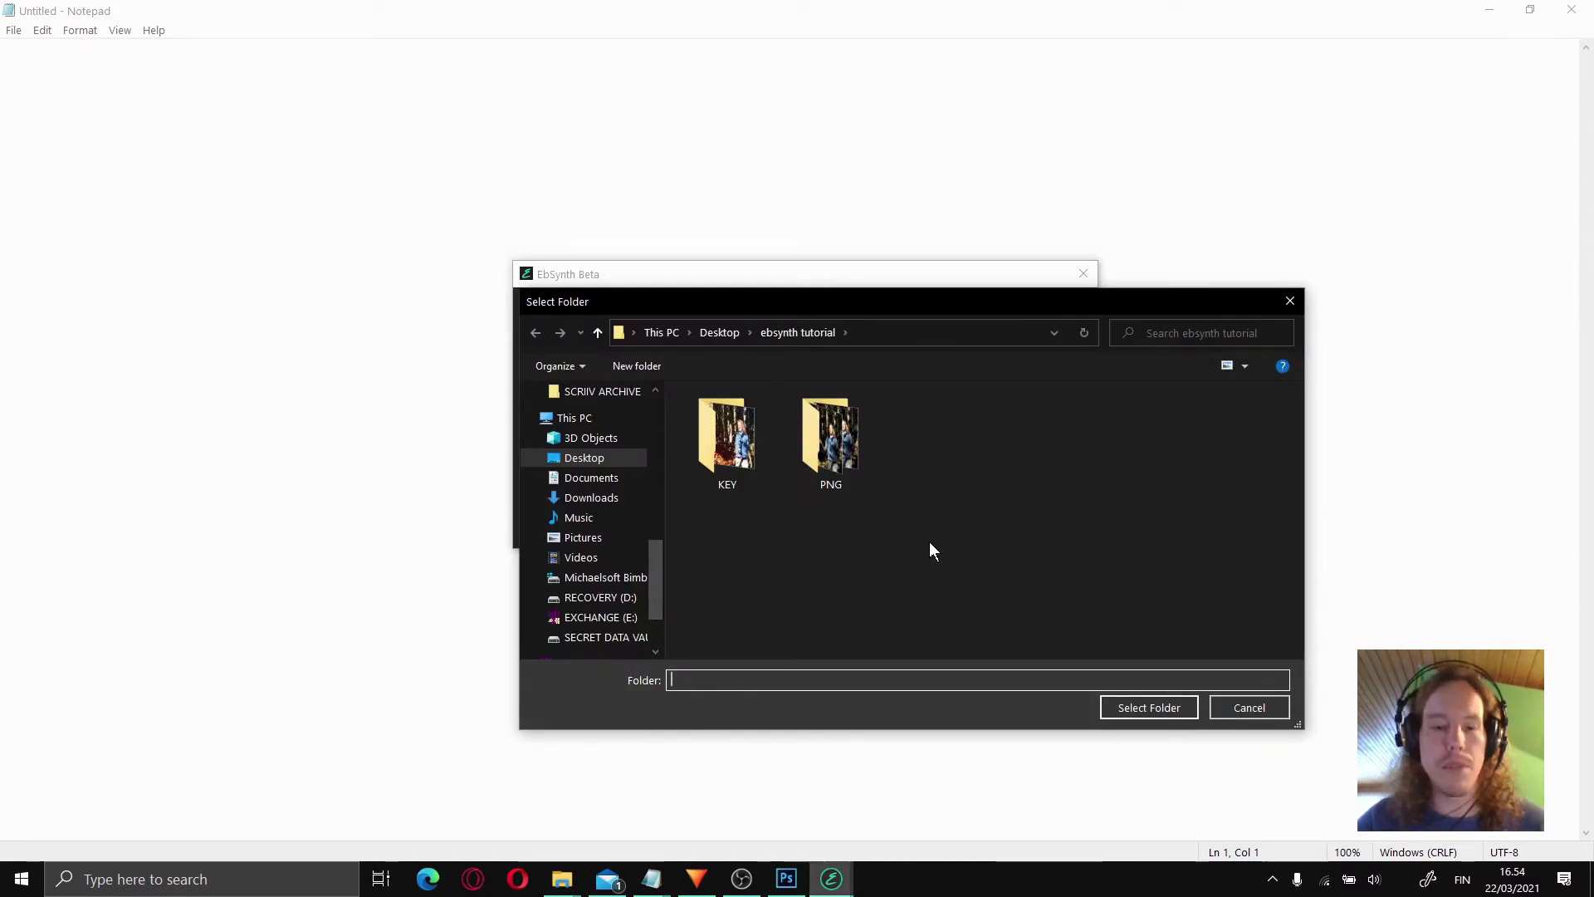
left_click(638, 370)
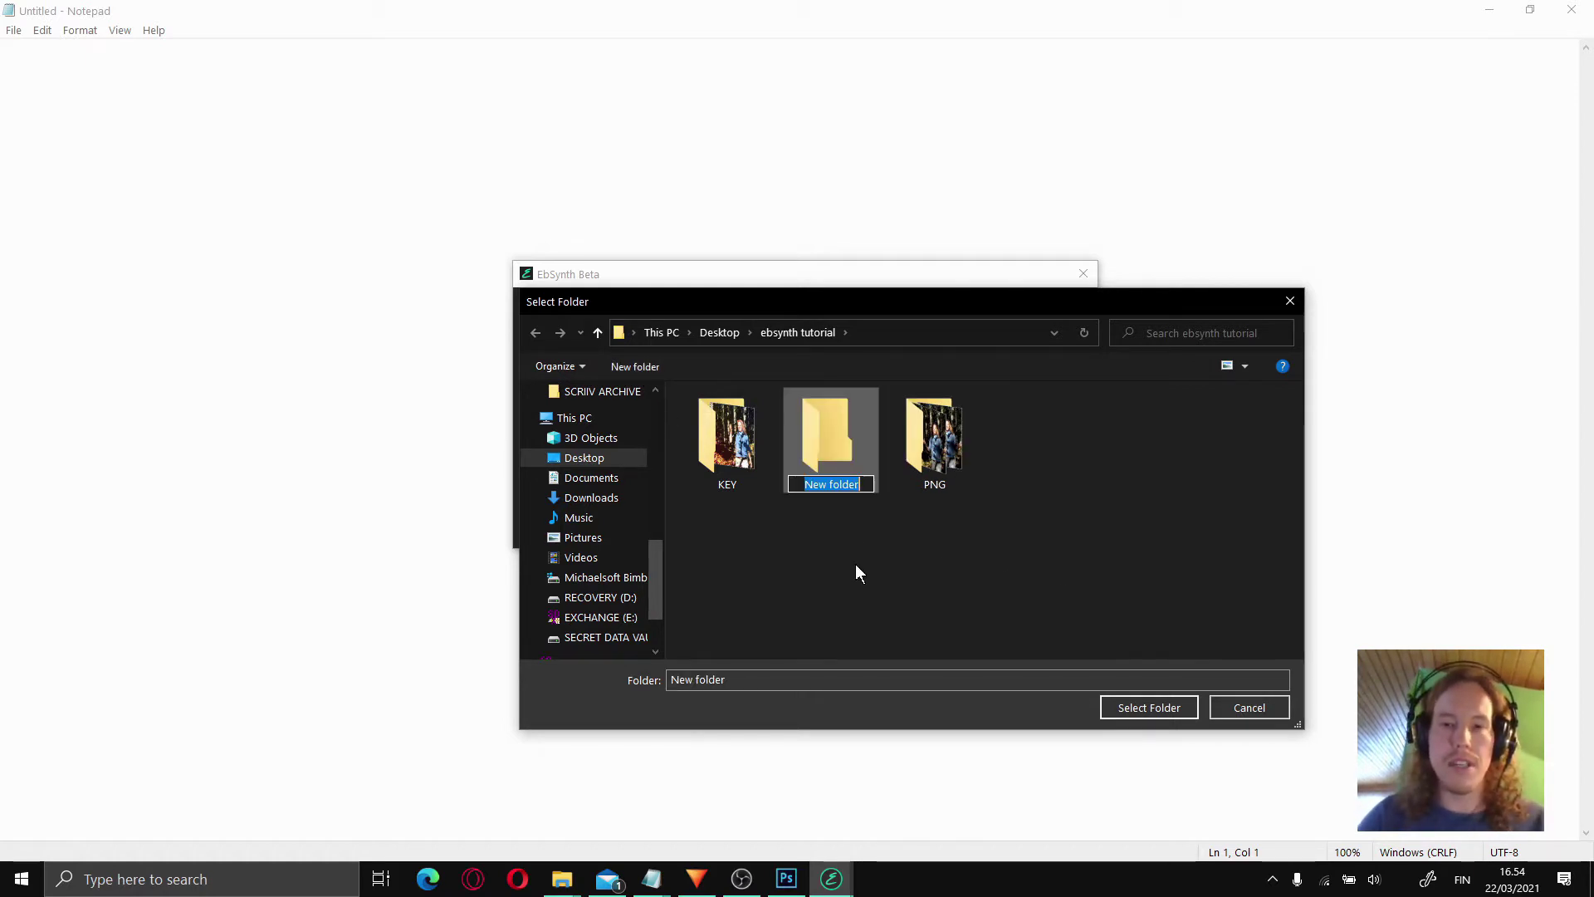
type("RUN1")
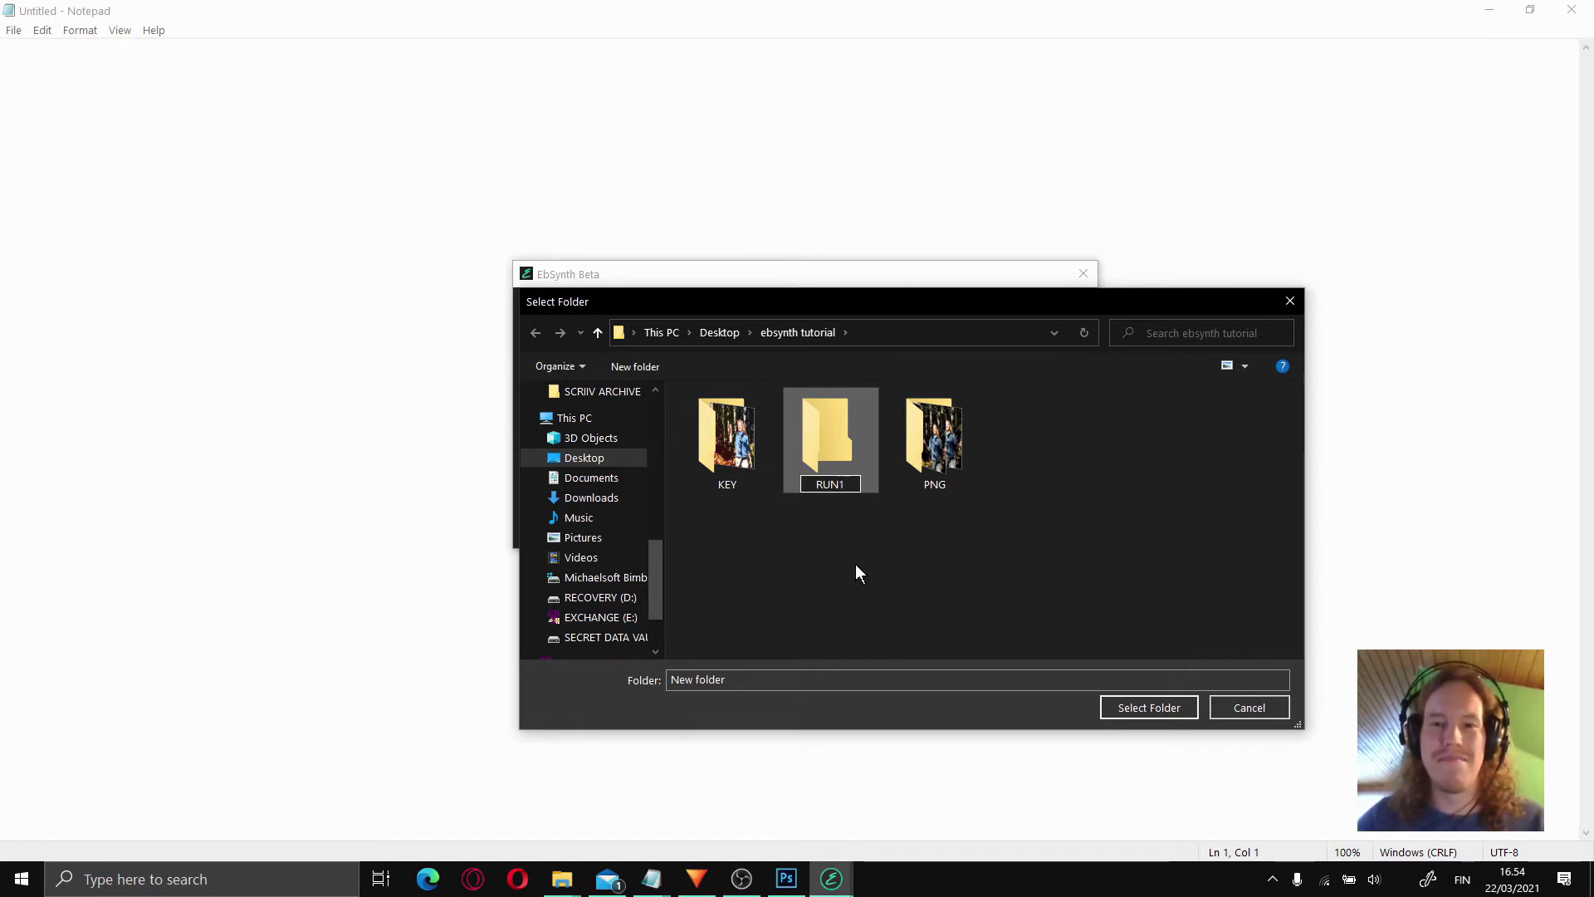
key("Return")
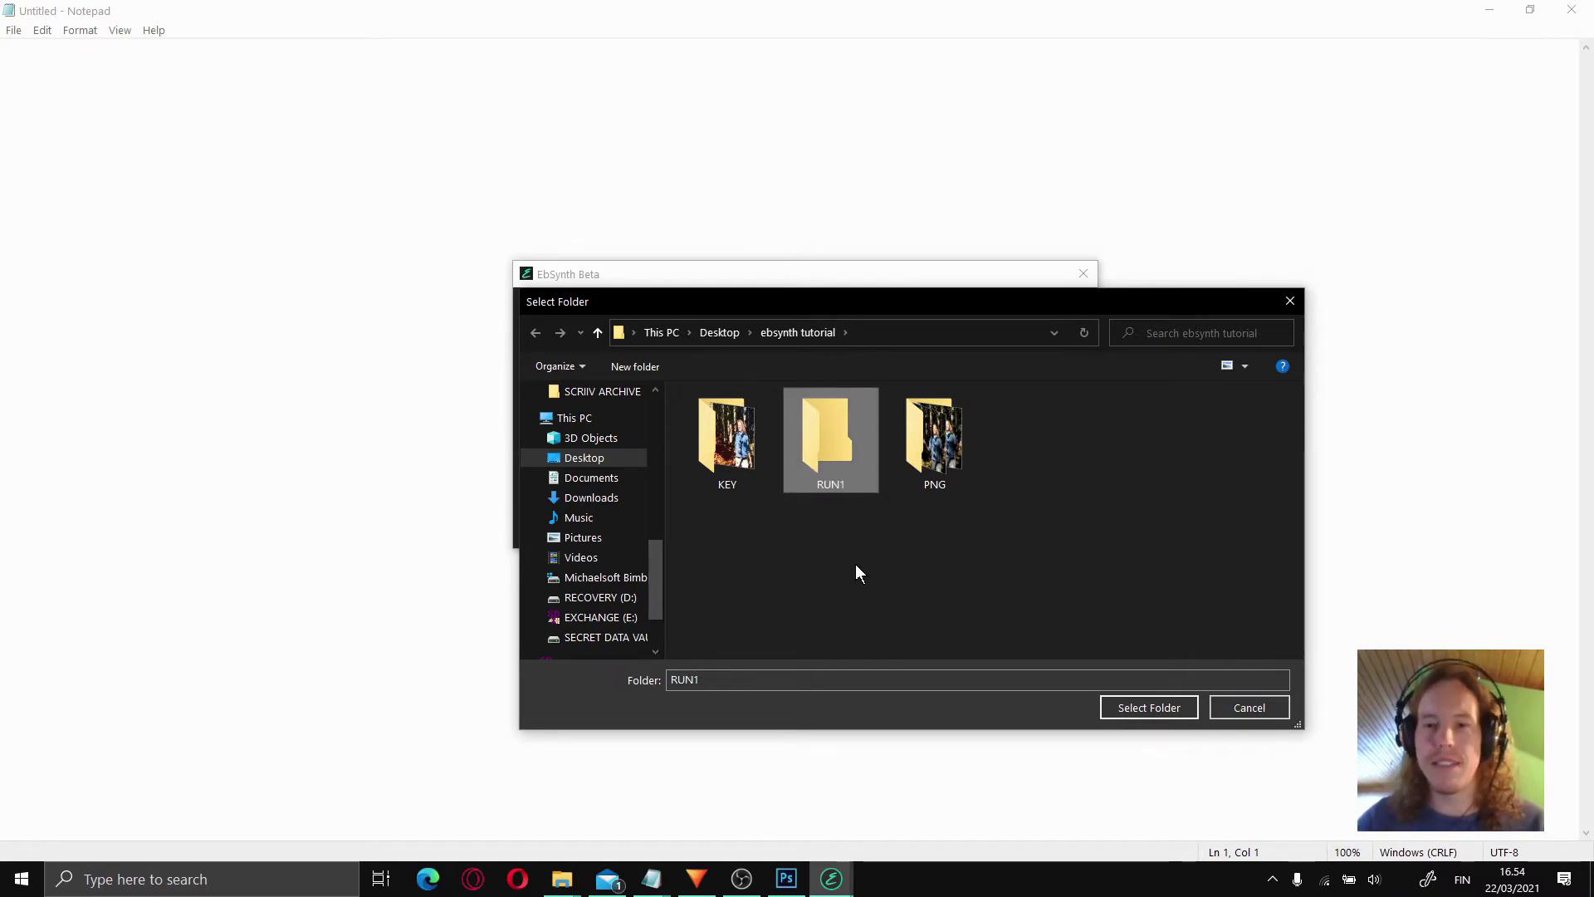
left_click(1117, 702)
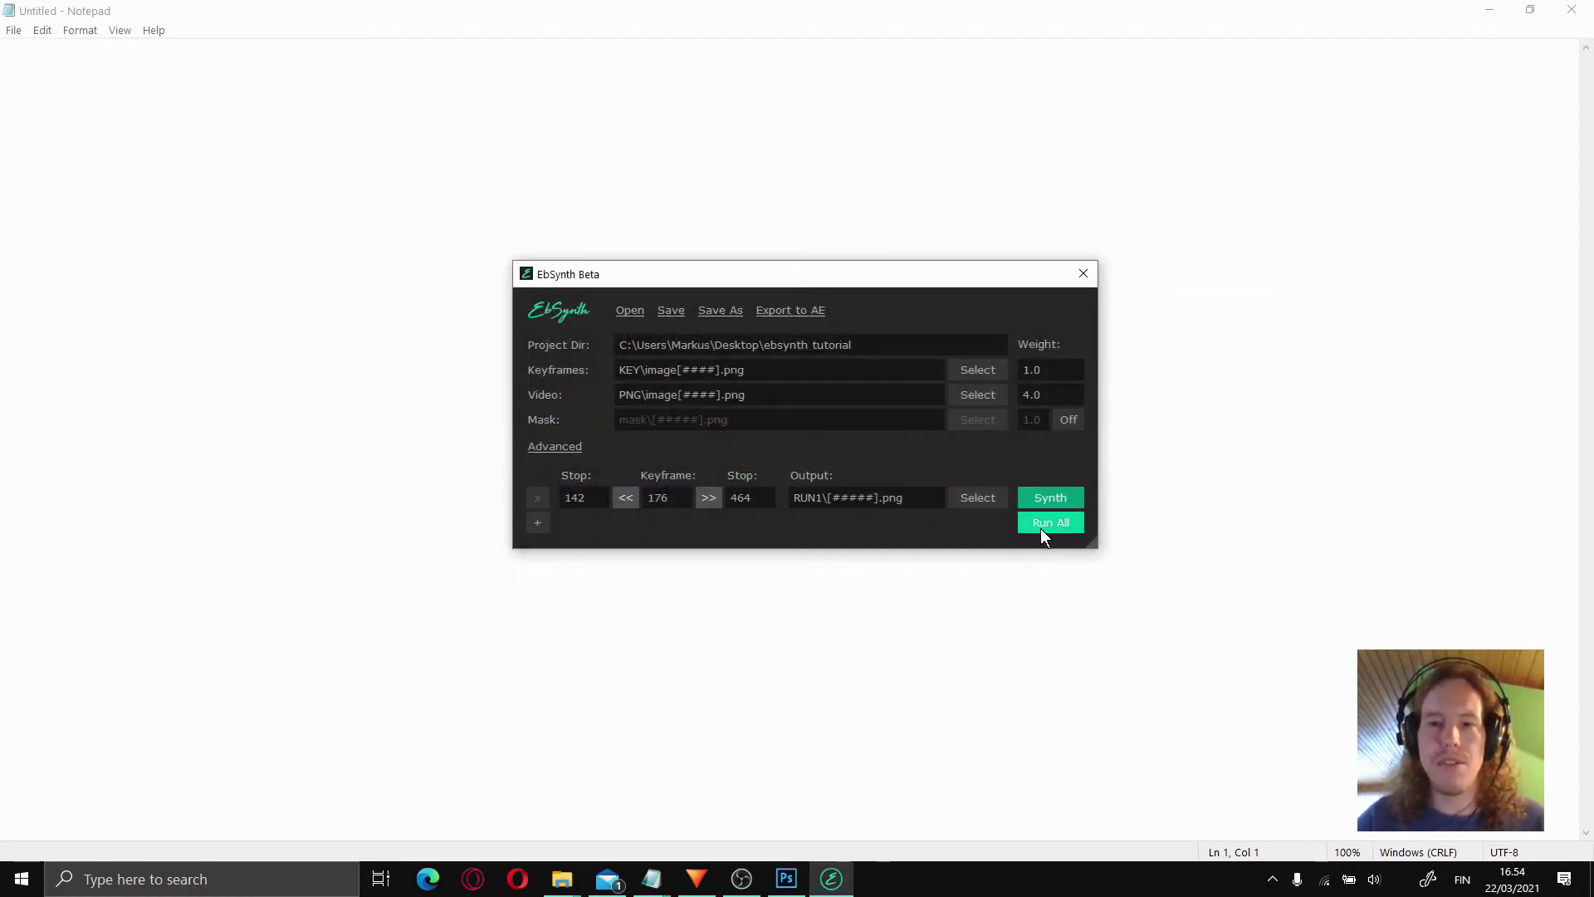
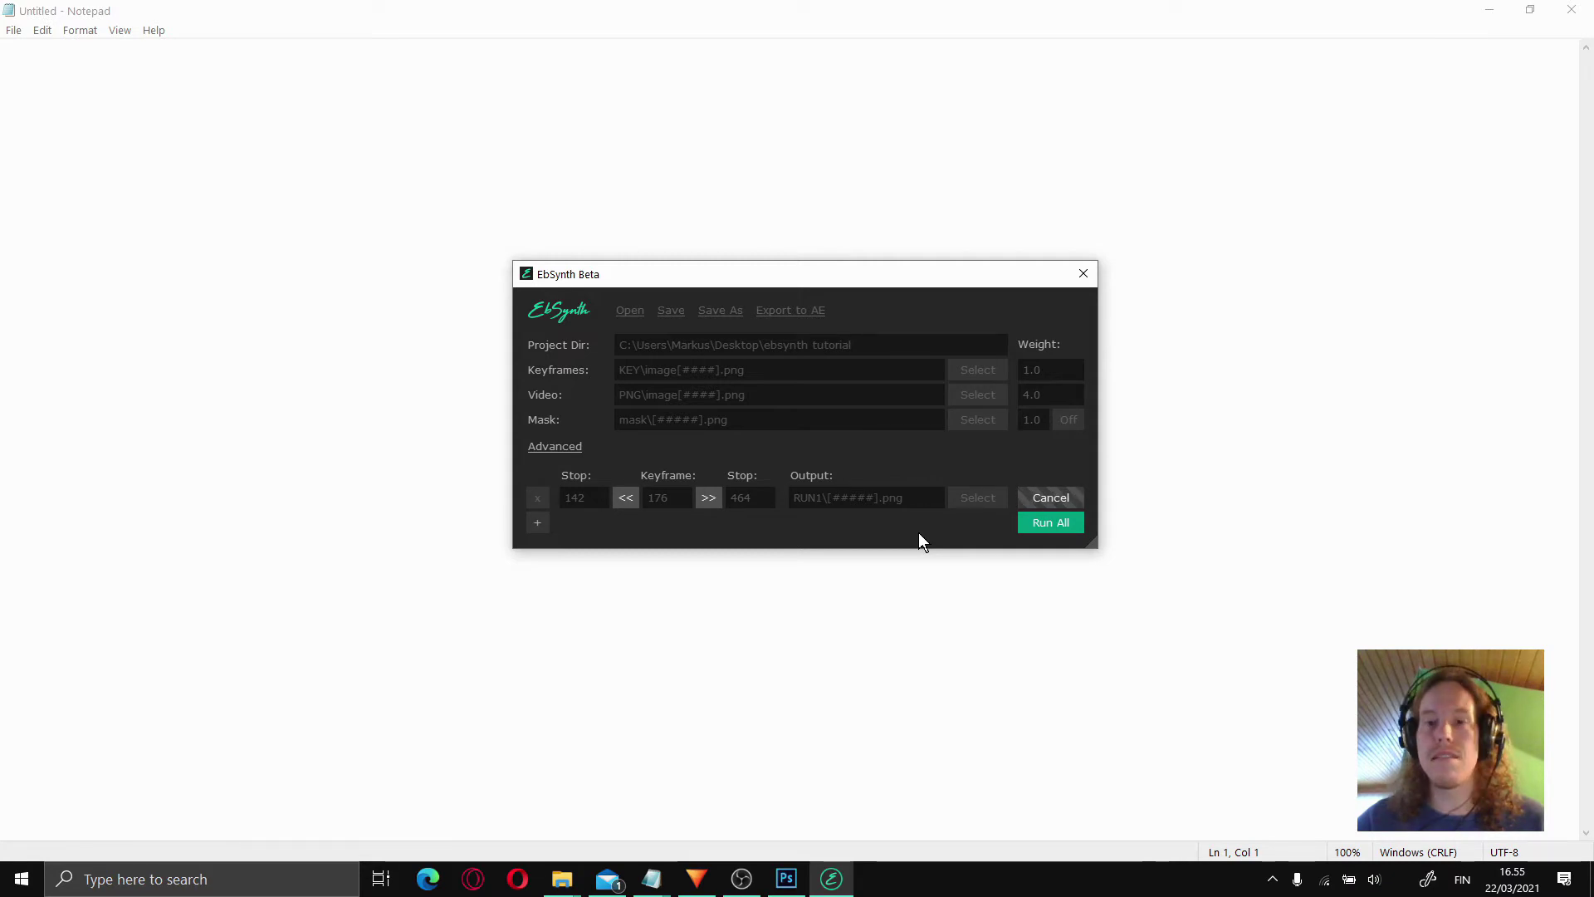
- Switch to File Explorer and inspect the synthesized frames 00174 and 00175 from the RUN1 folder in the photo viewer
key("alt+Tab")
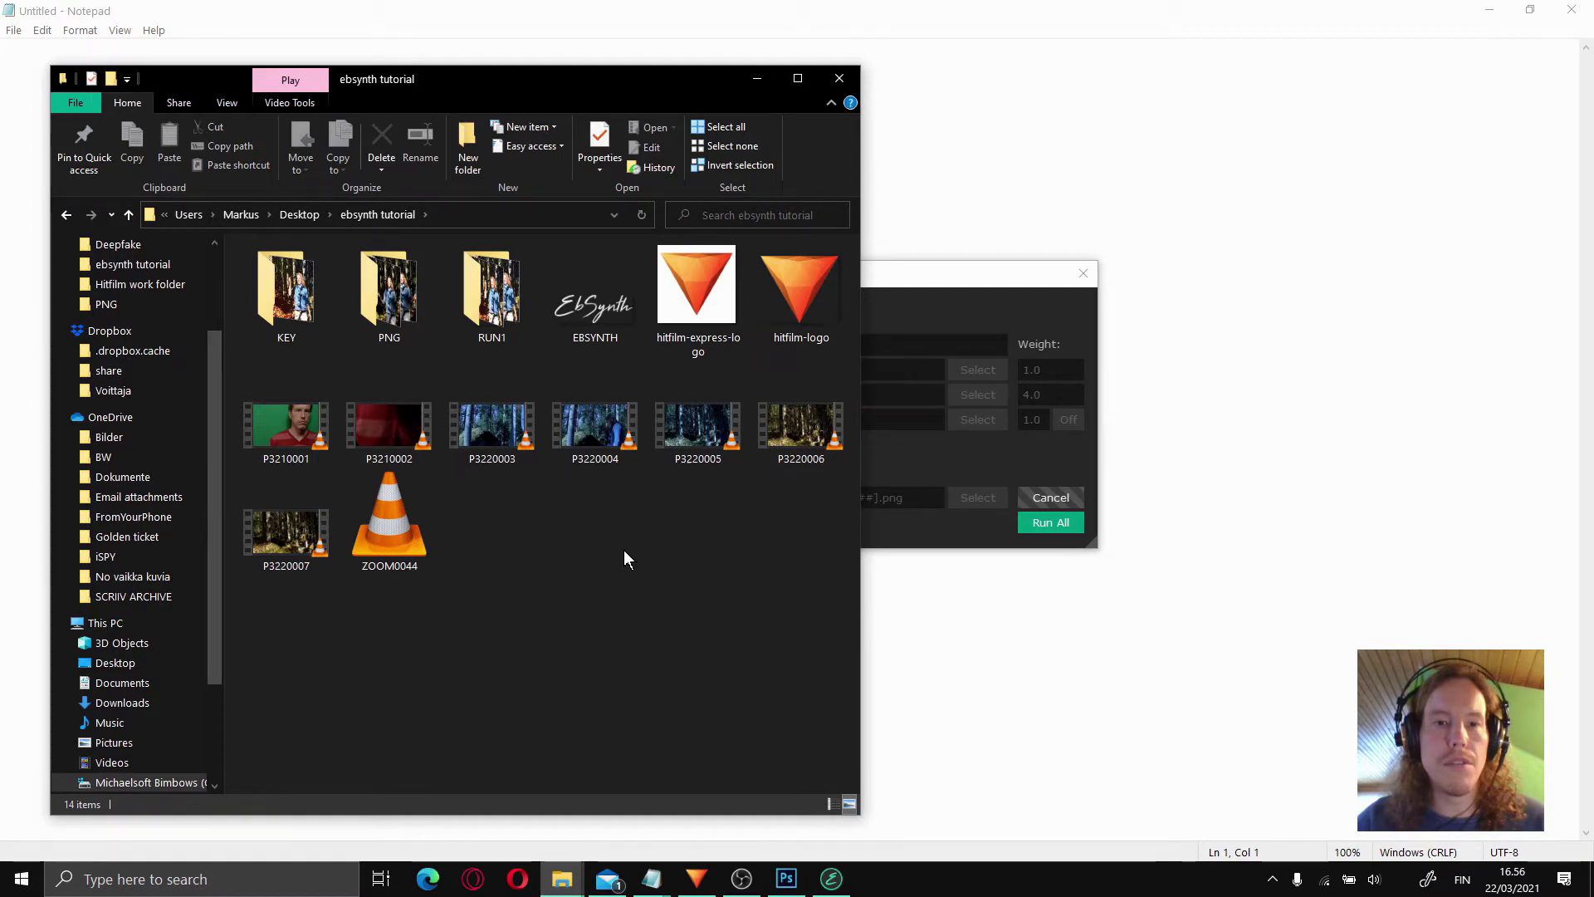
double_click(491, 290)
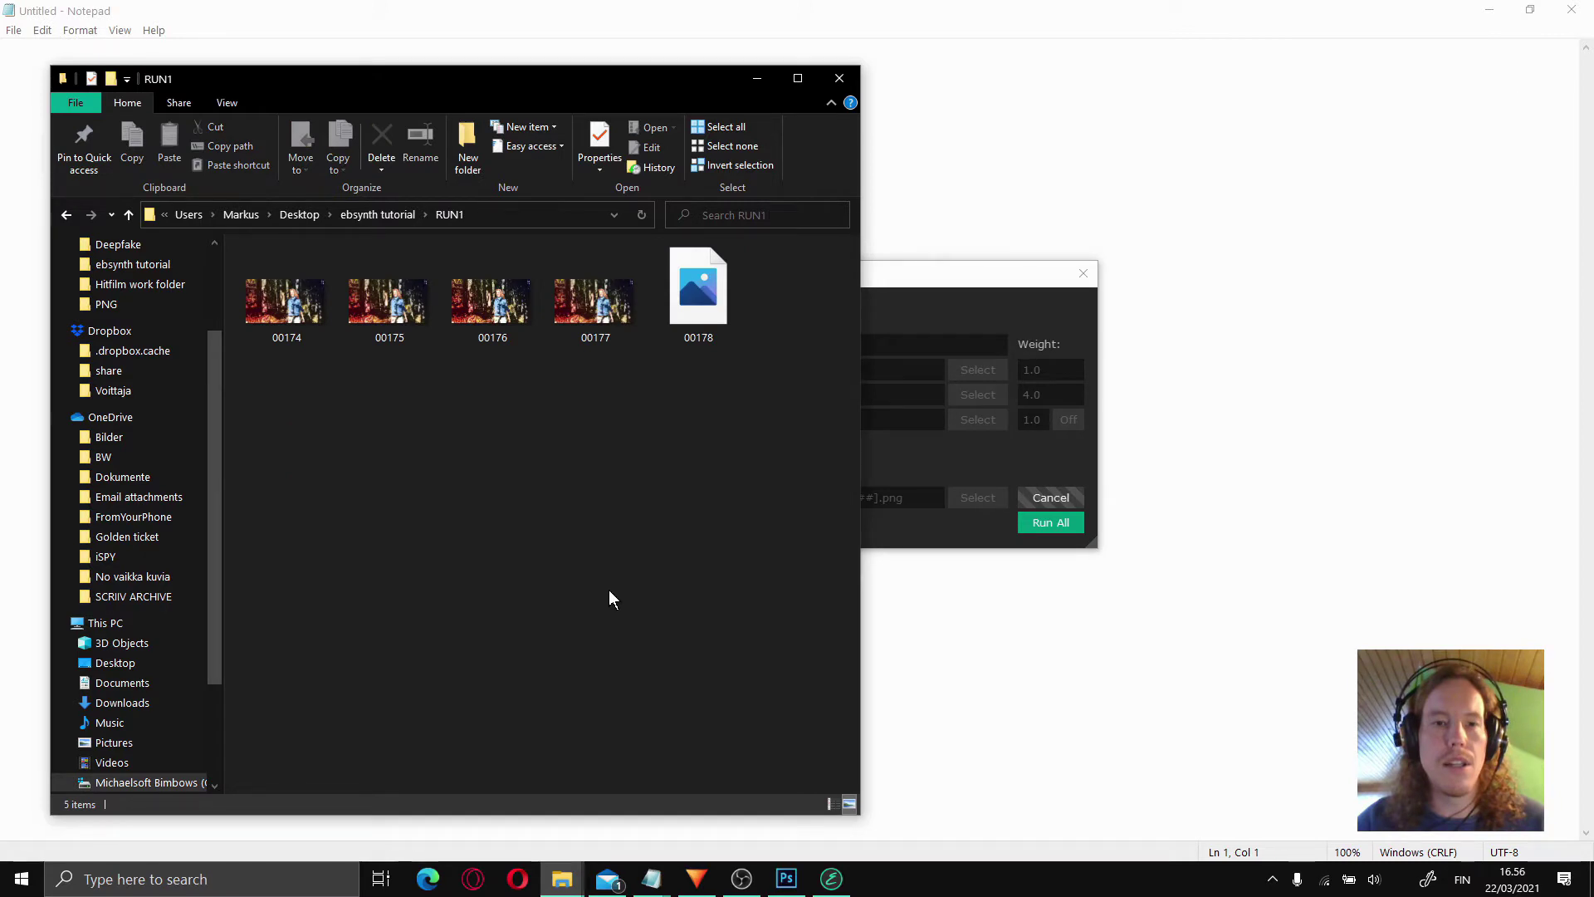
key("Return")
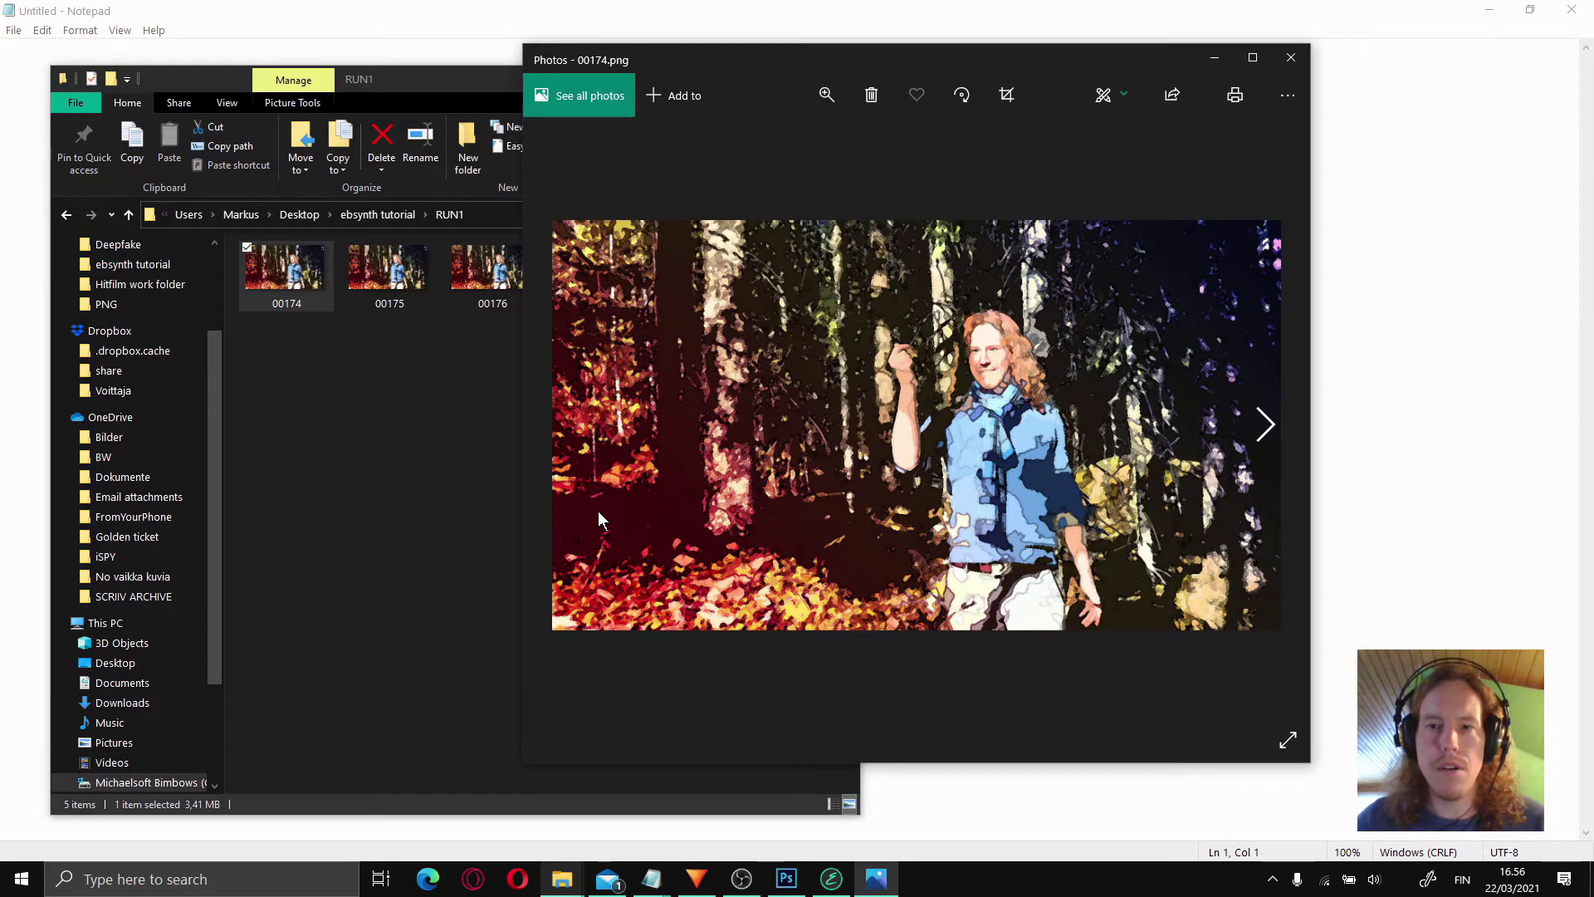
key("Right")
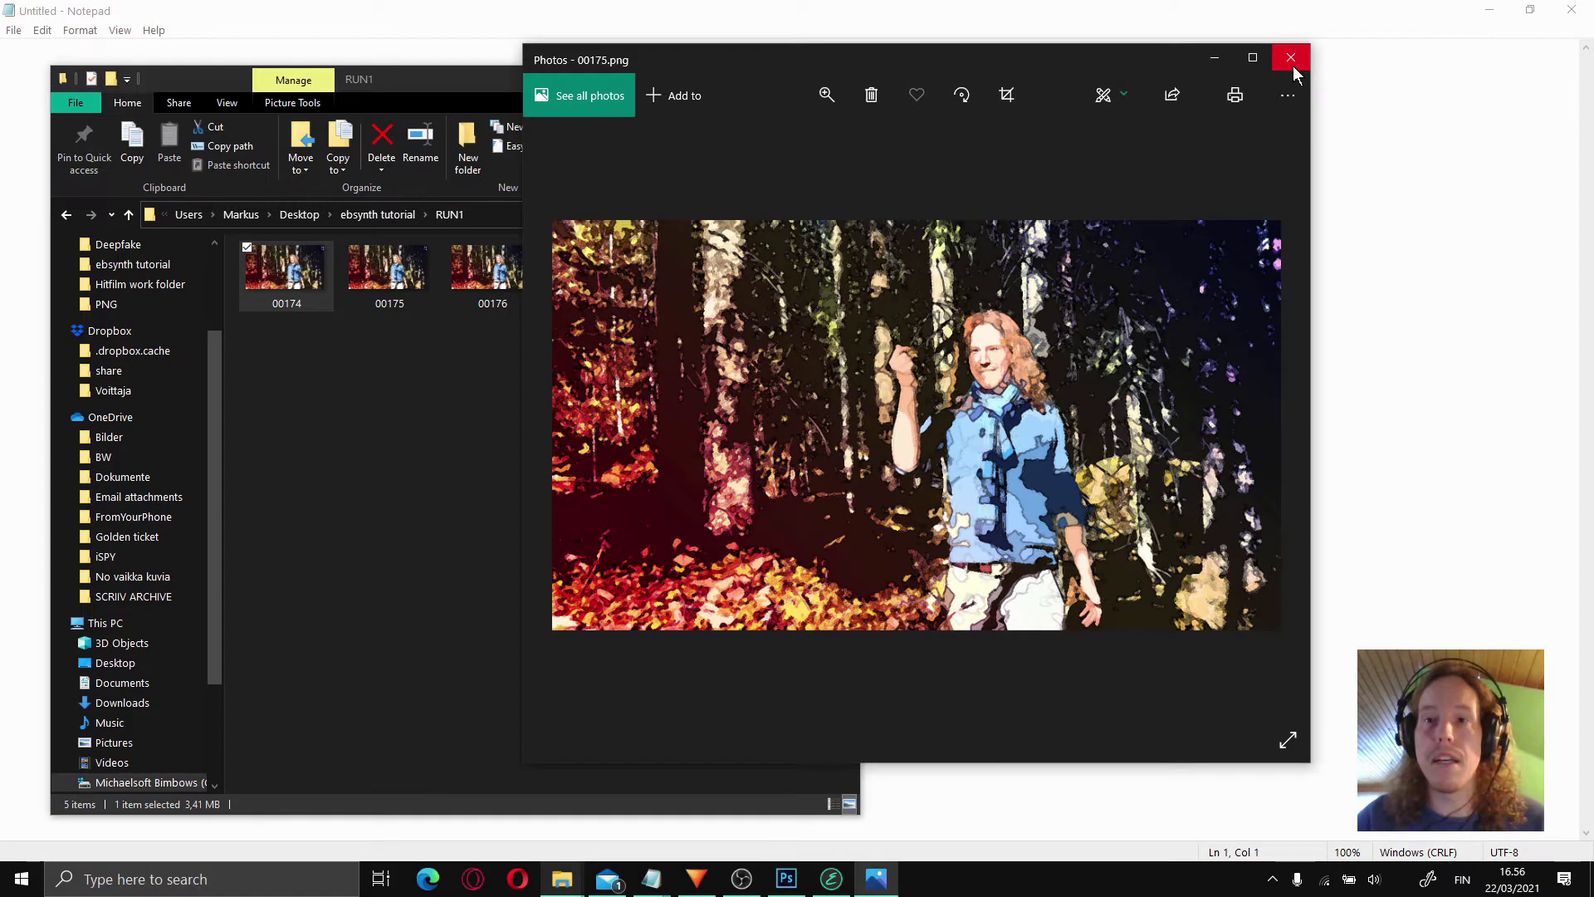
left_click(1291, 58)
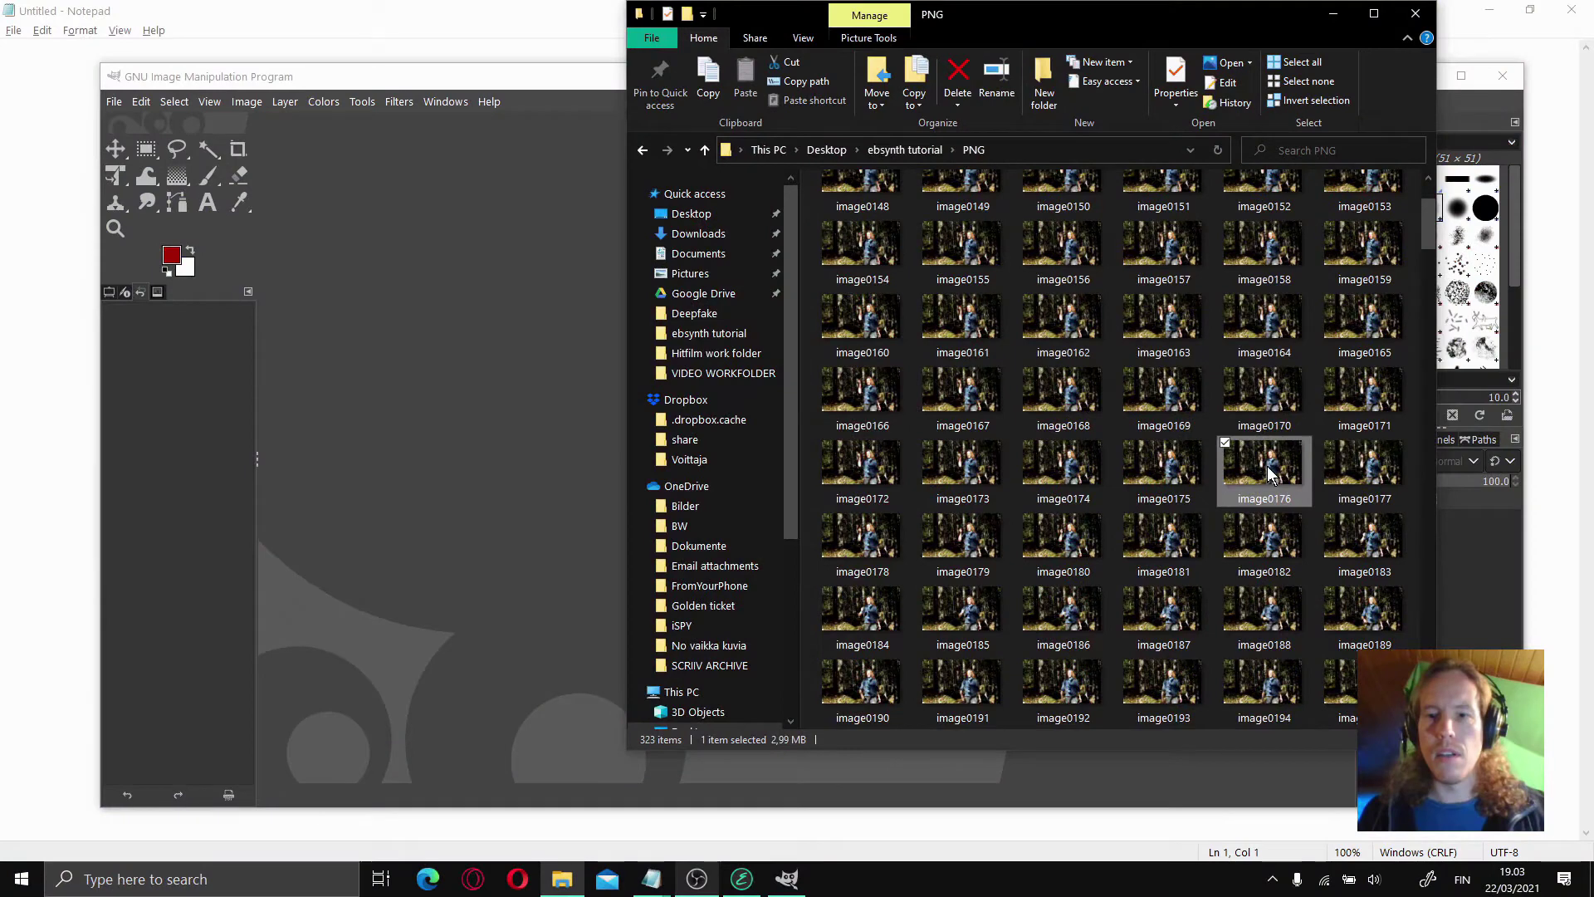
- Open image0176 from the PNG folder in GIMP and apply the automatic Color Enhance correction to it
left_click_drag(451, 20, 515, 78)
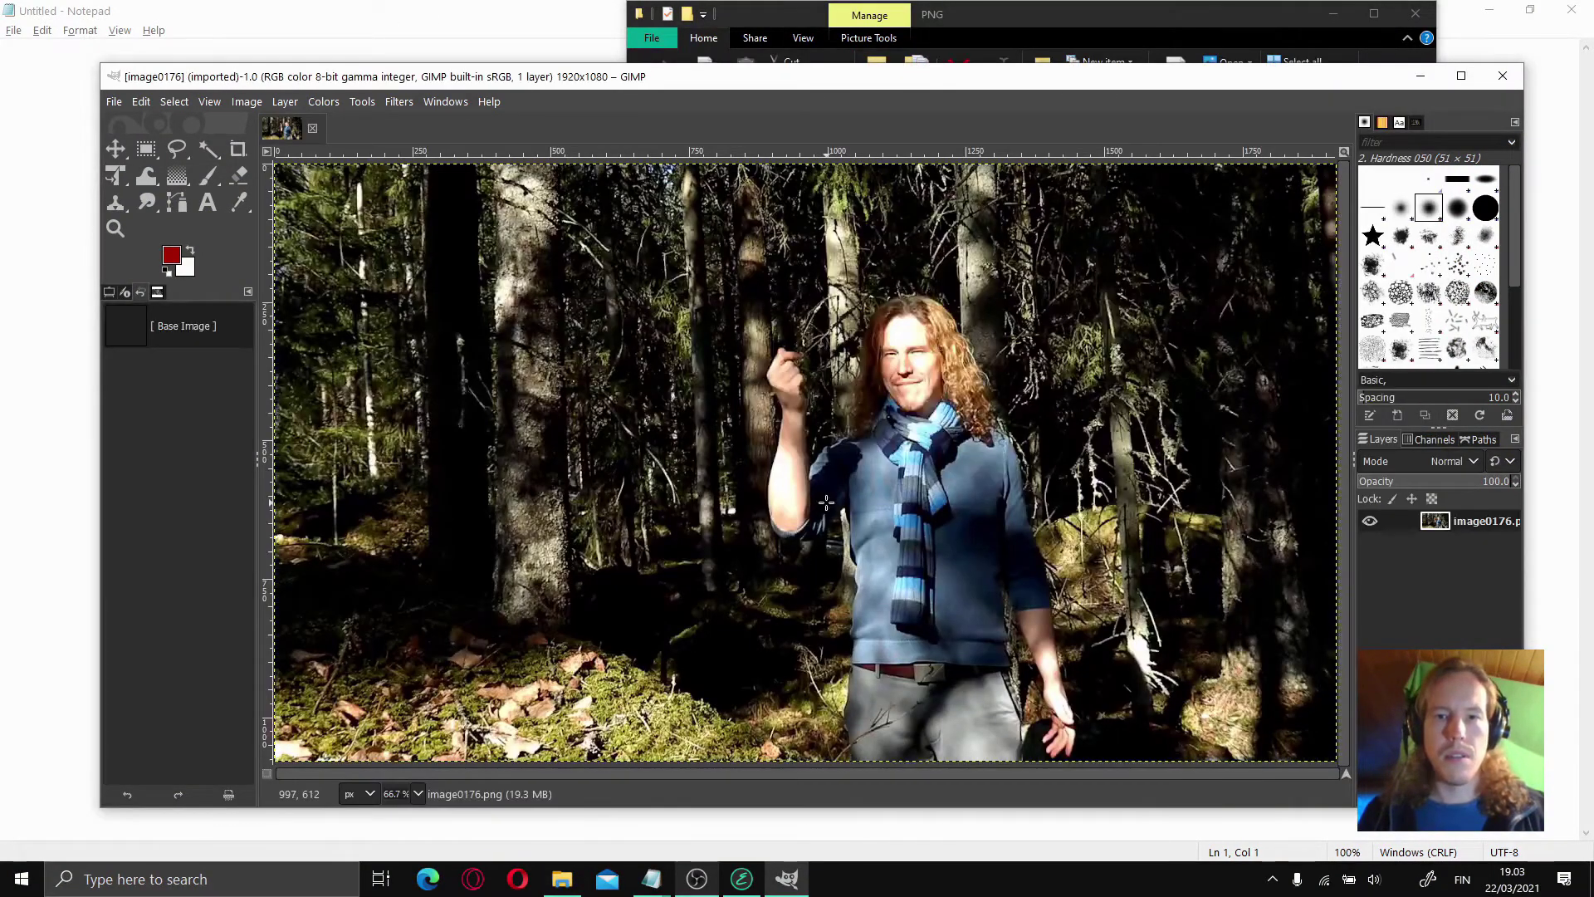
left_click(320, 101)
mouse_move(423, 422)
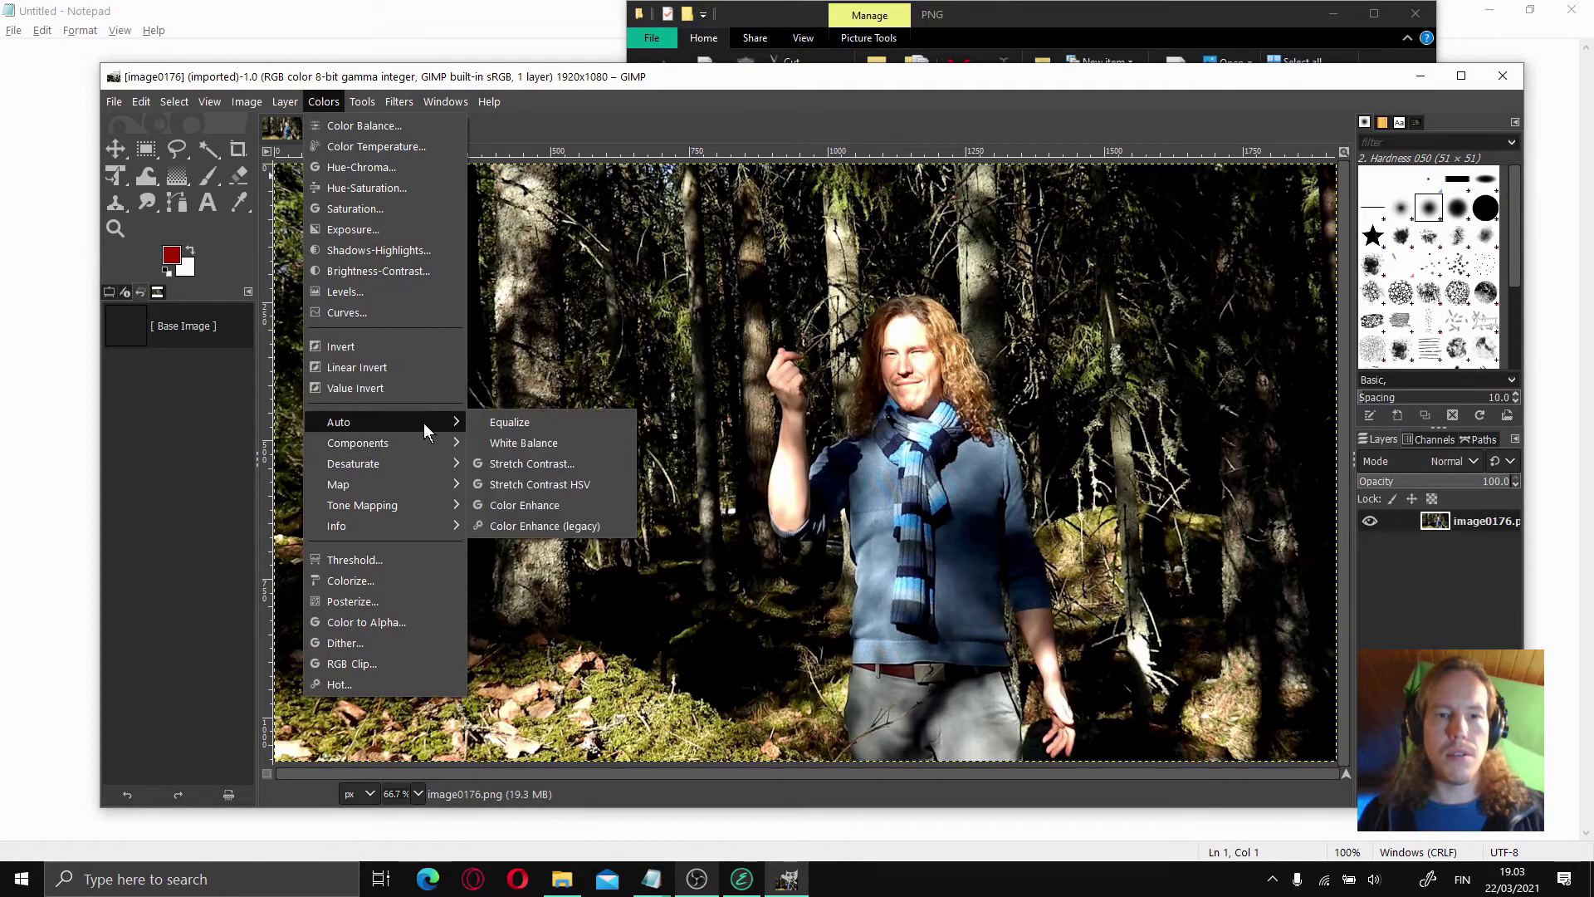
left_click(579, 504)
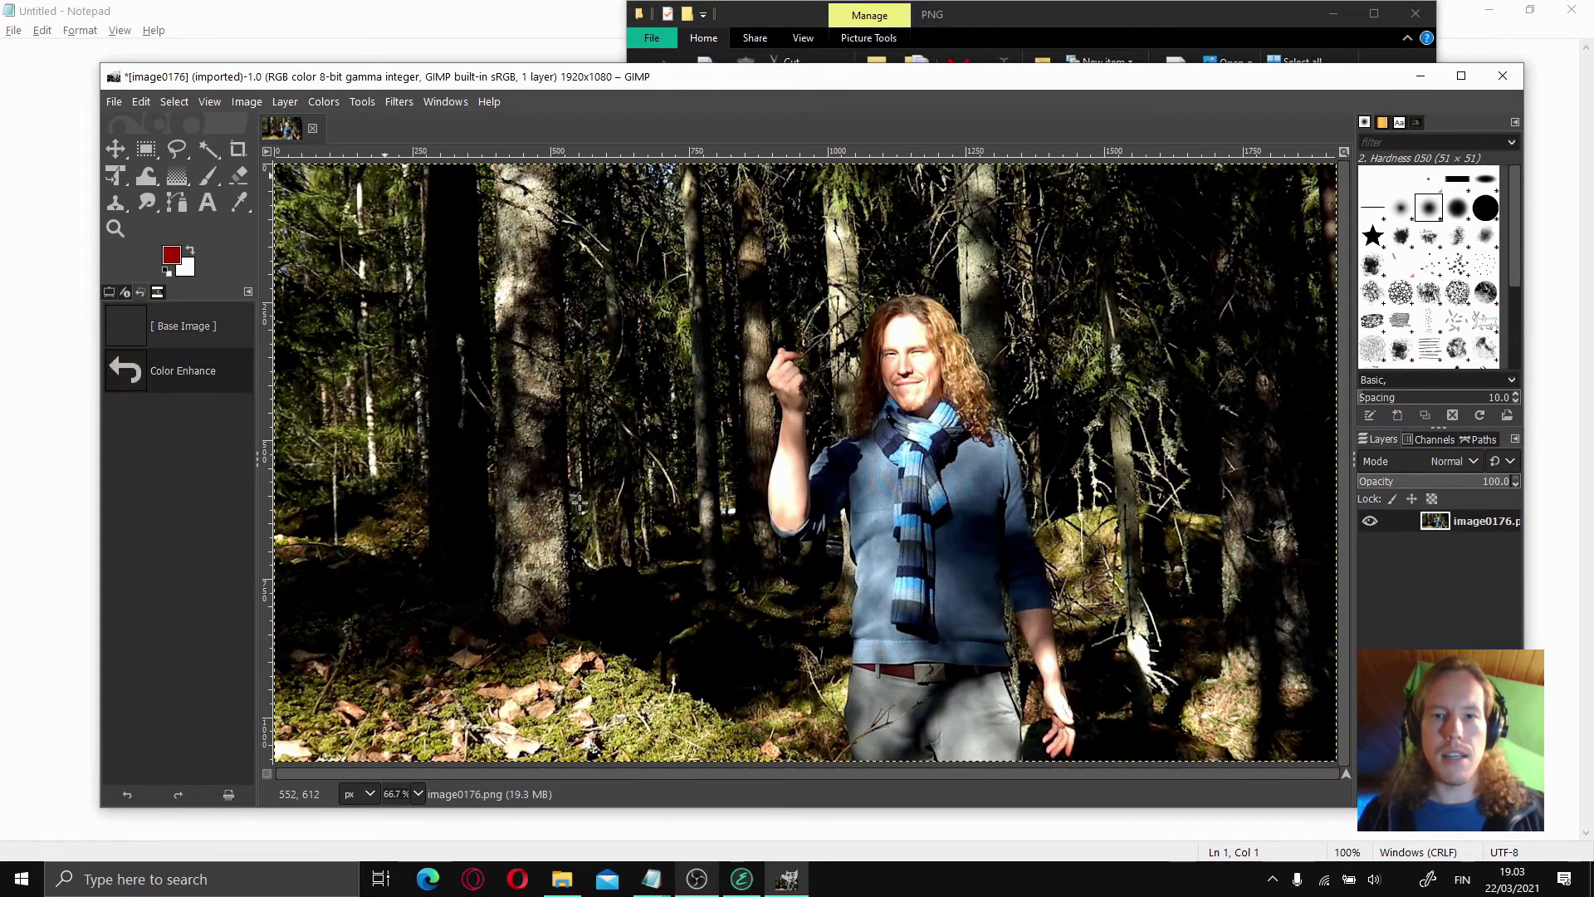
- Apply the Simple Linear Iterative Clustering artistic filter to the image with a regions size of 23
left_click(397, 103)
left_click(396, 103)
left_click(399, 101)
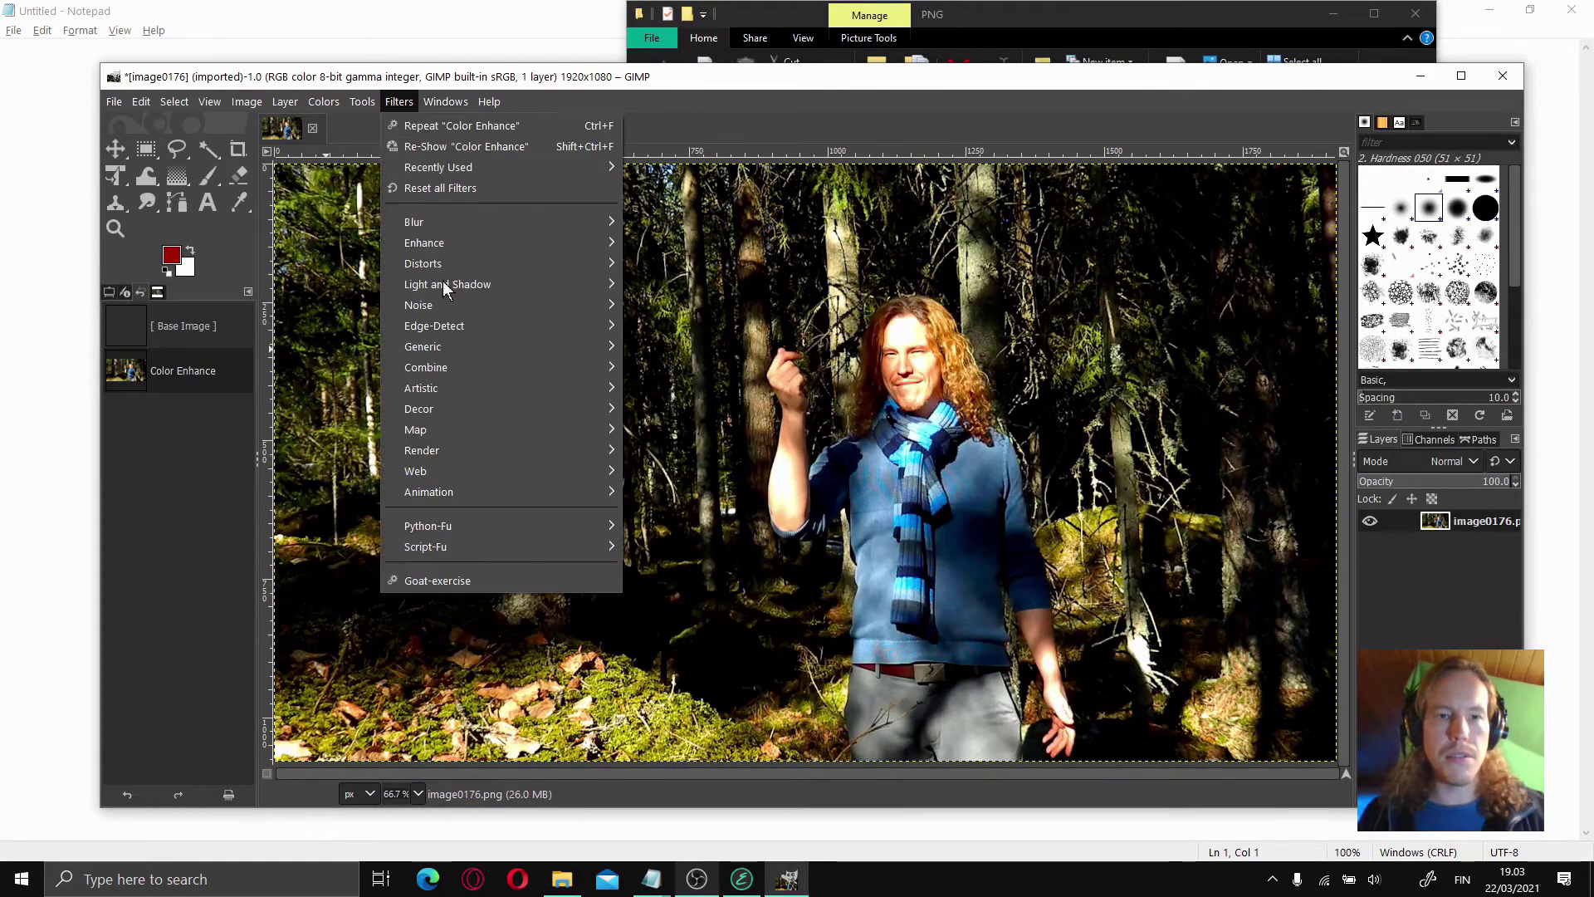
mouse_move(487, 389)
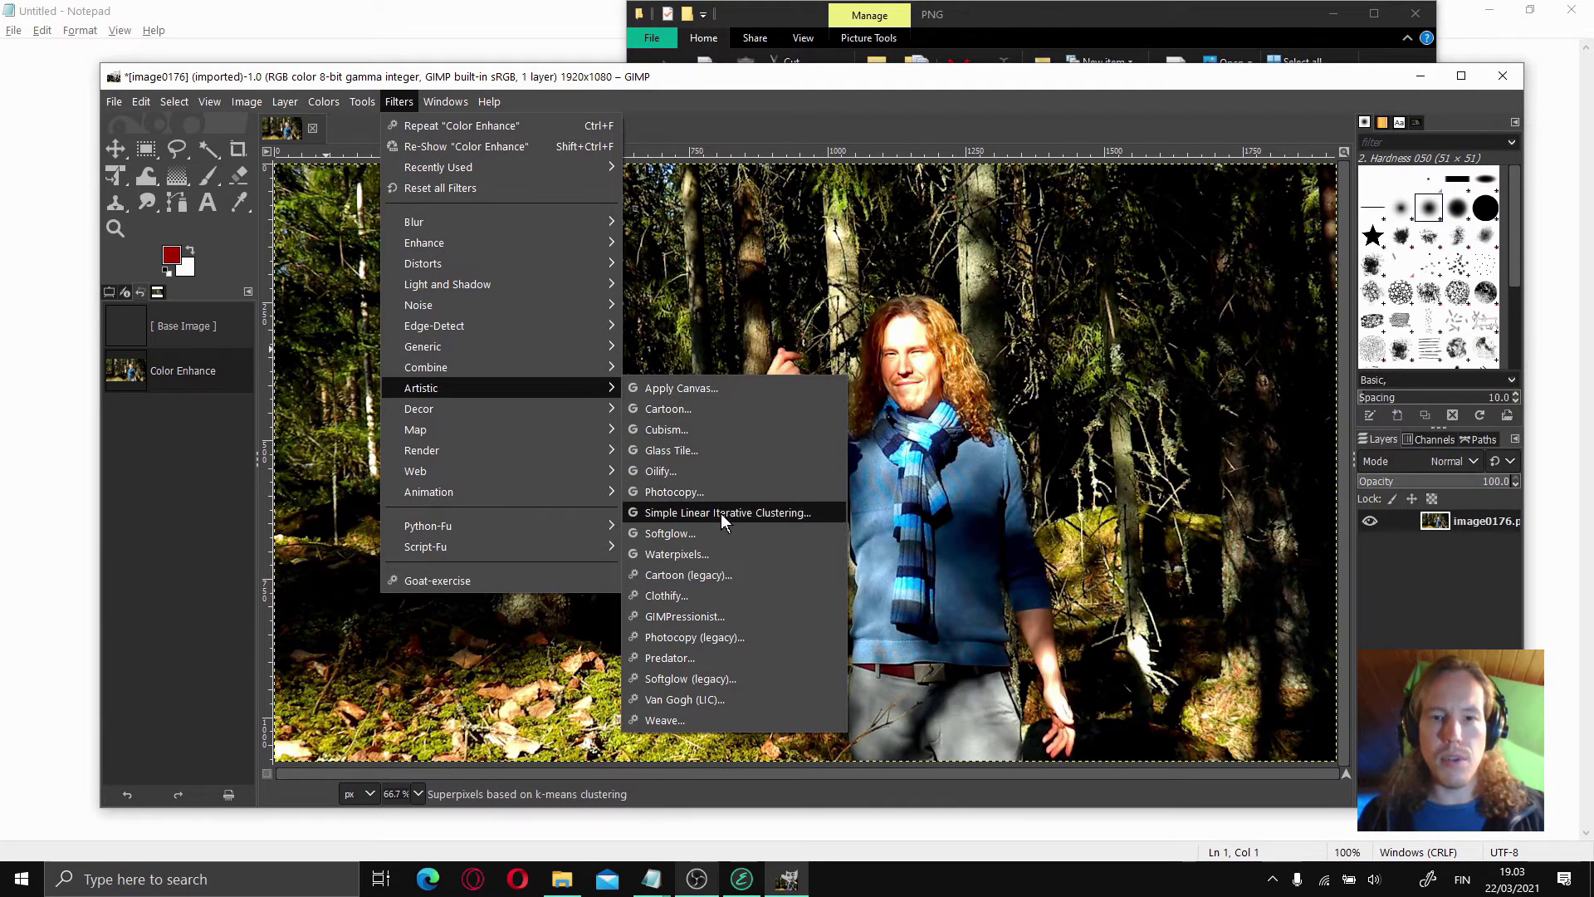
left_click(815, 514)
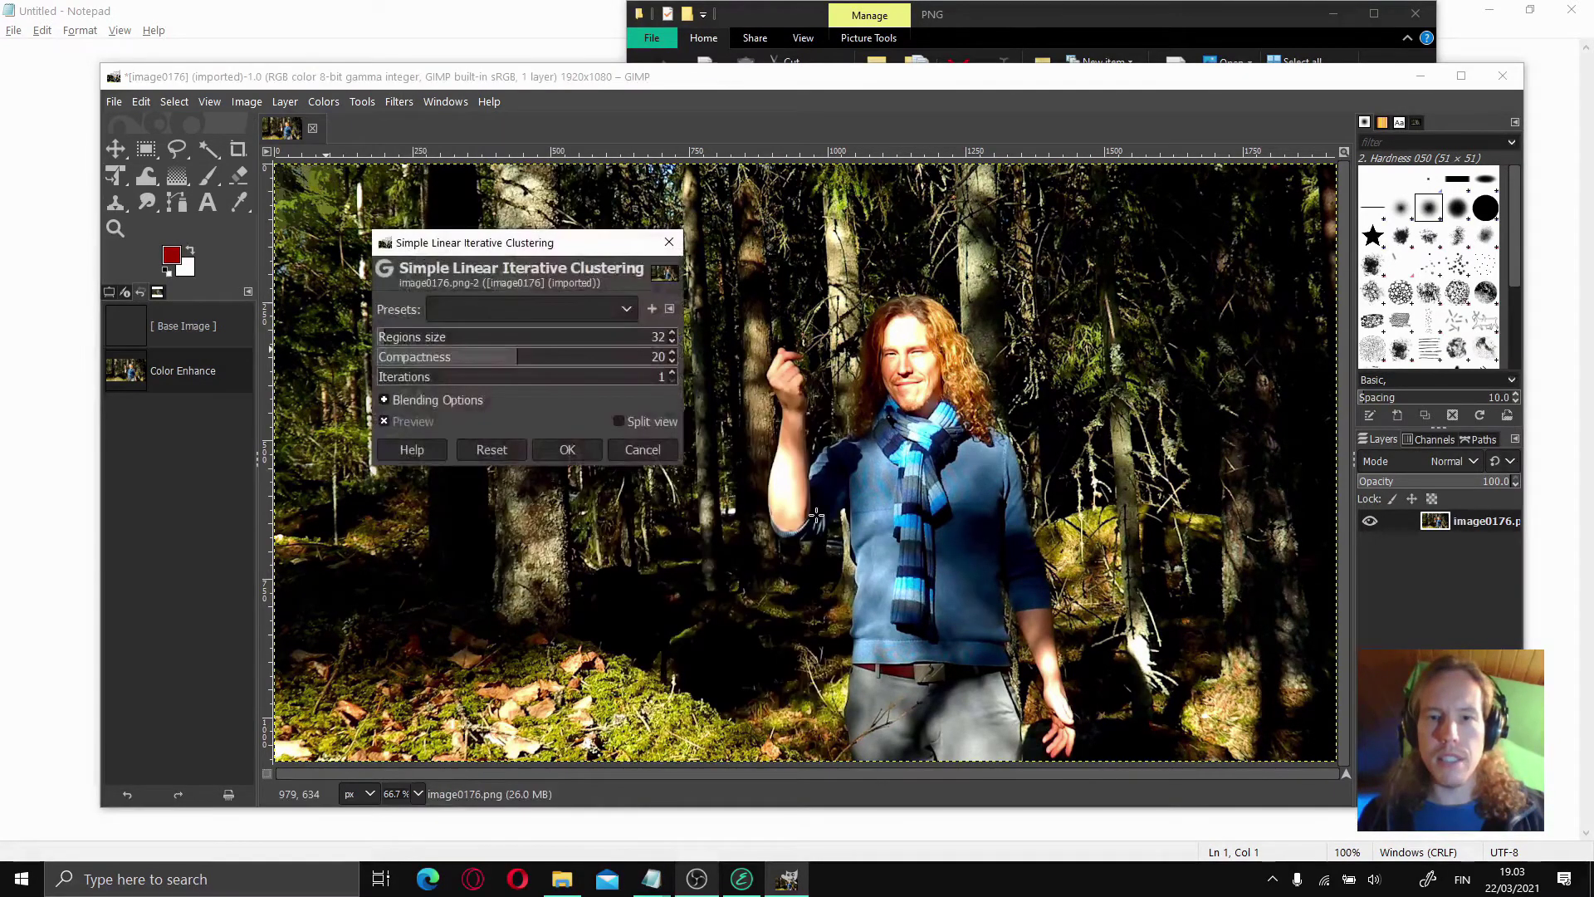
scroll(384, 342, "down", 1)
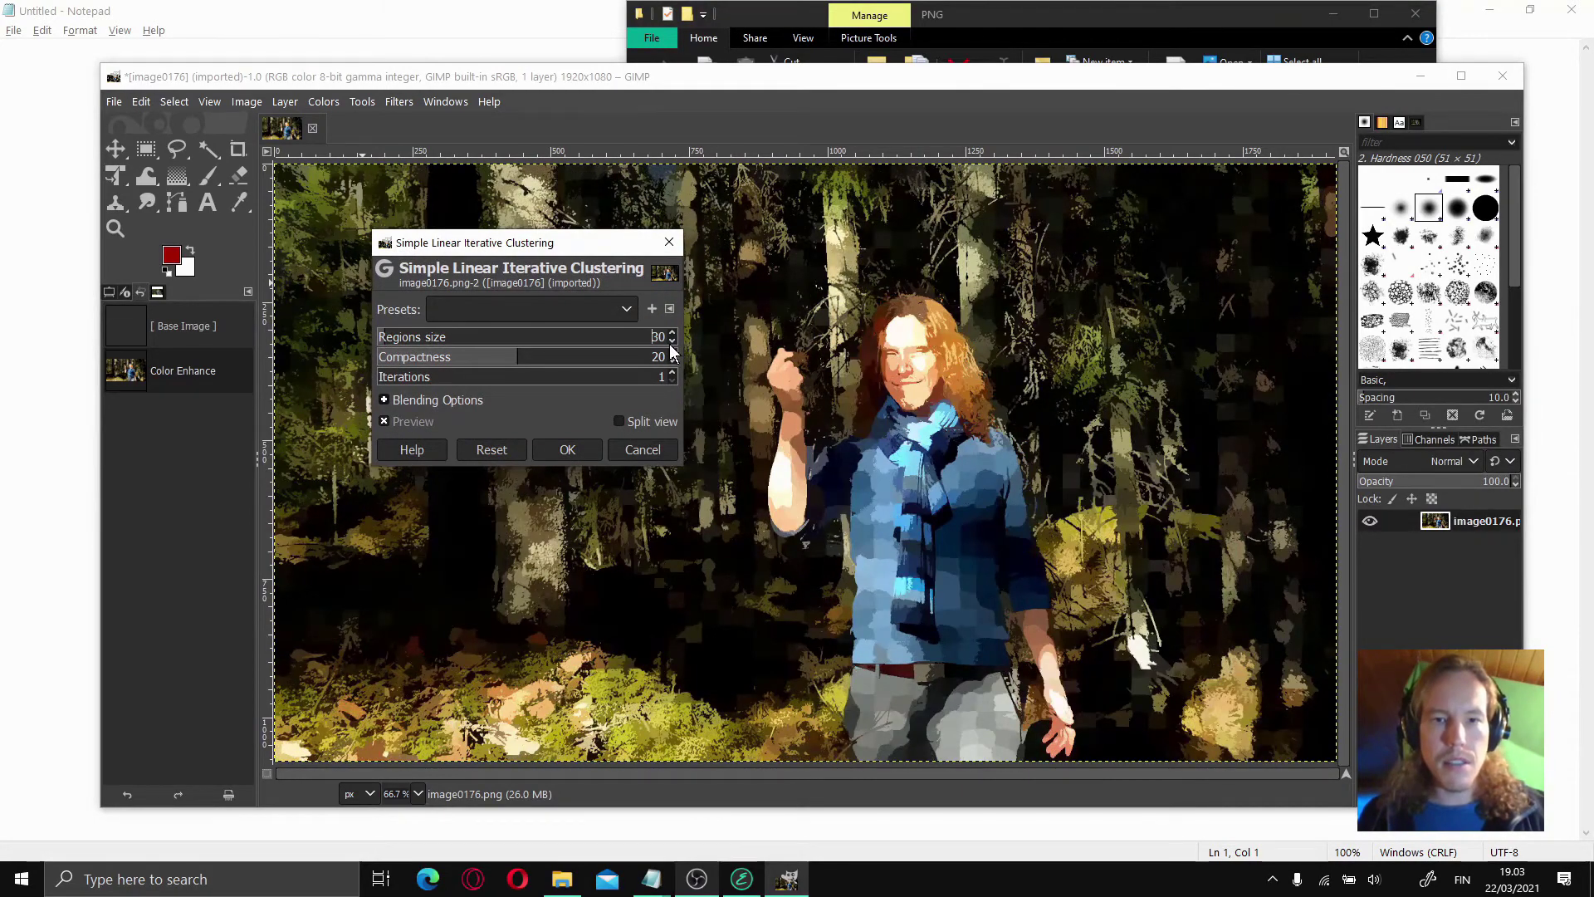
left_click(673, 342)
scroll(673, 331, "down", 6)
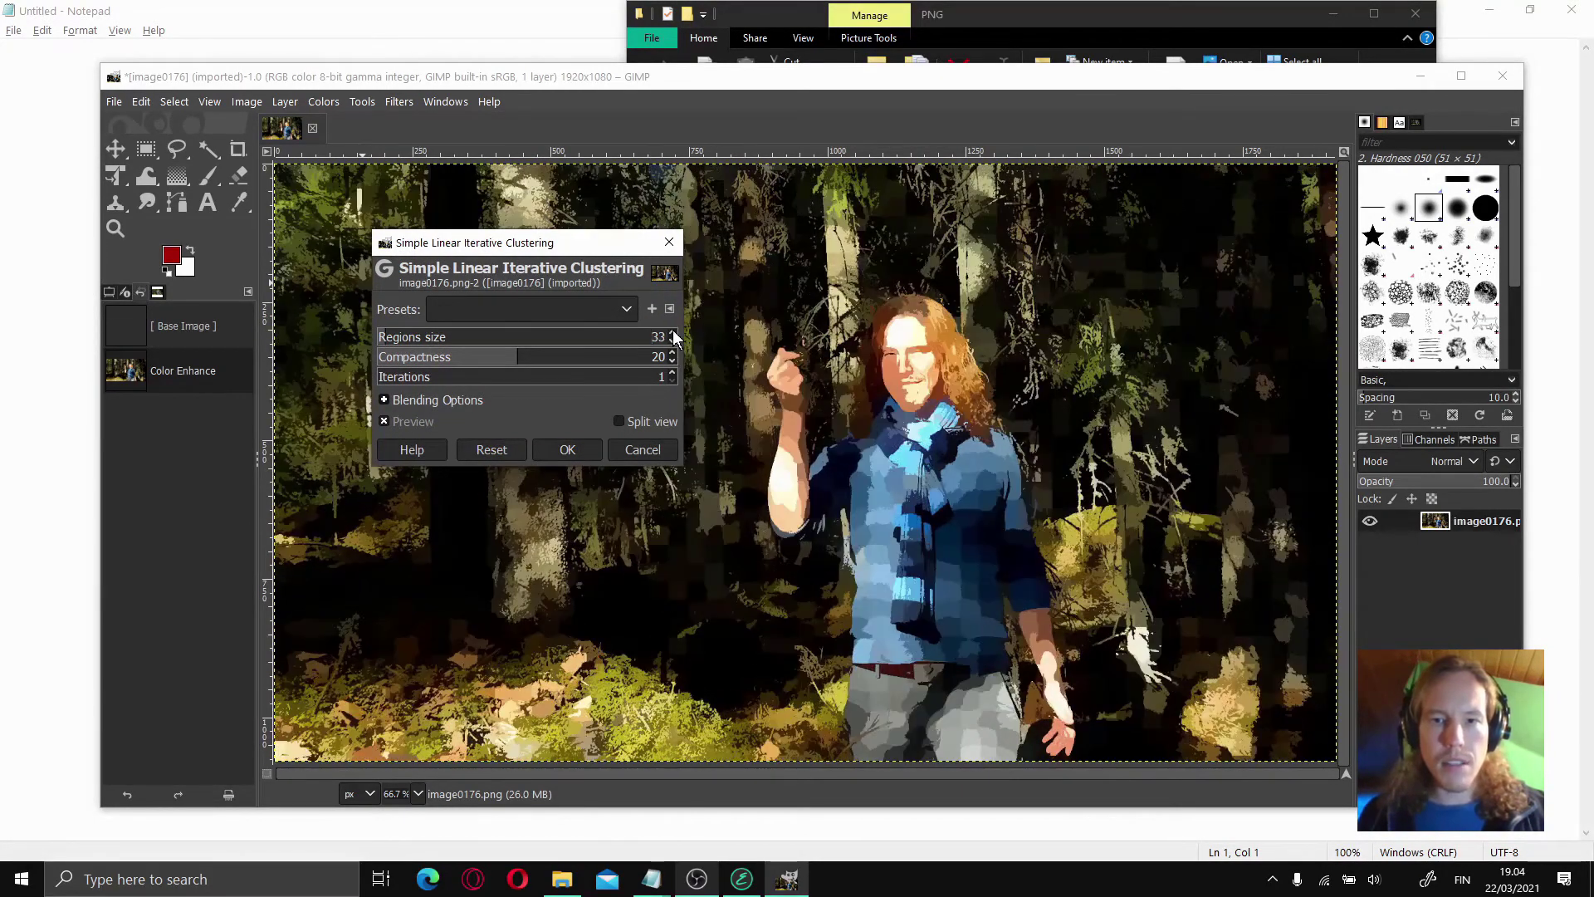
left_click(670, 341)
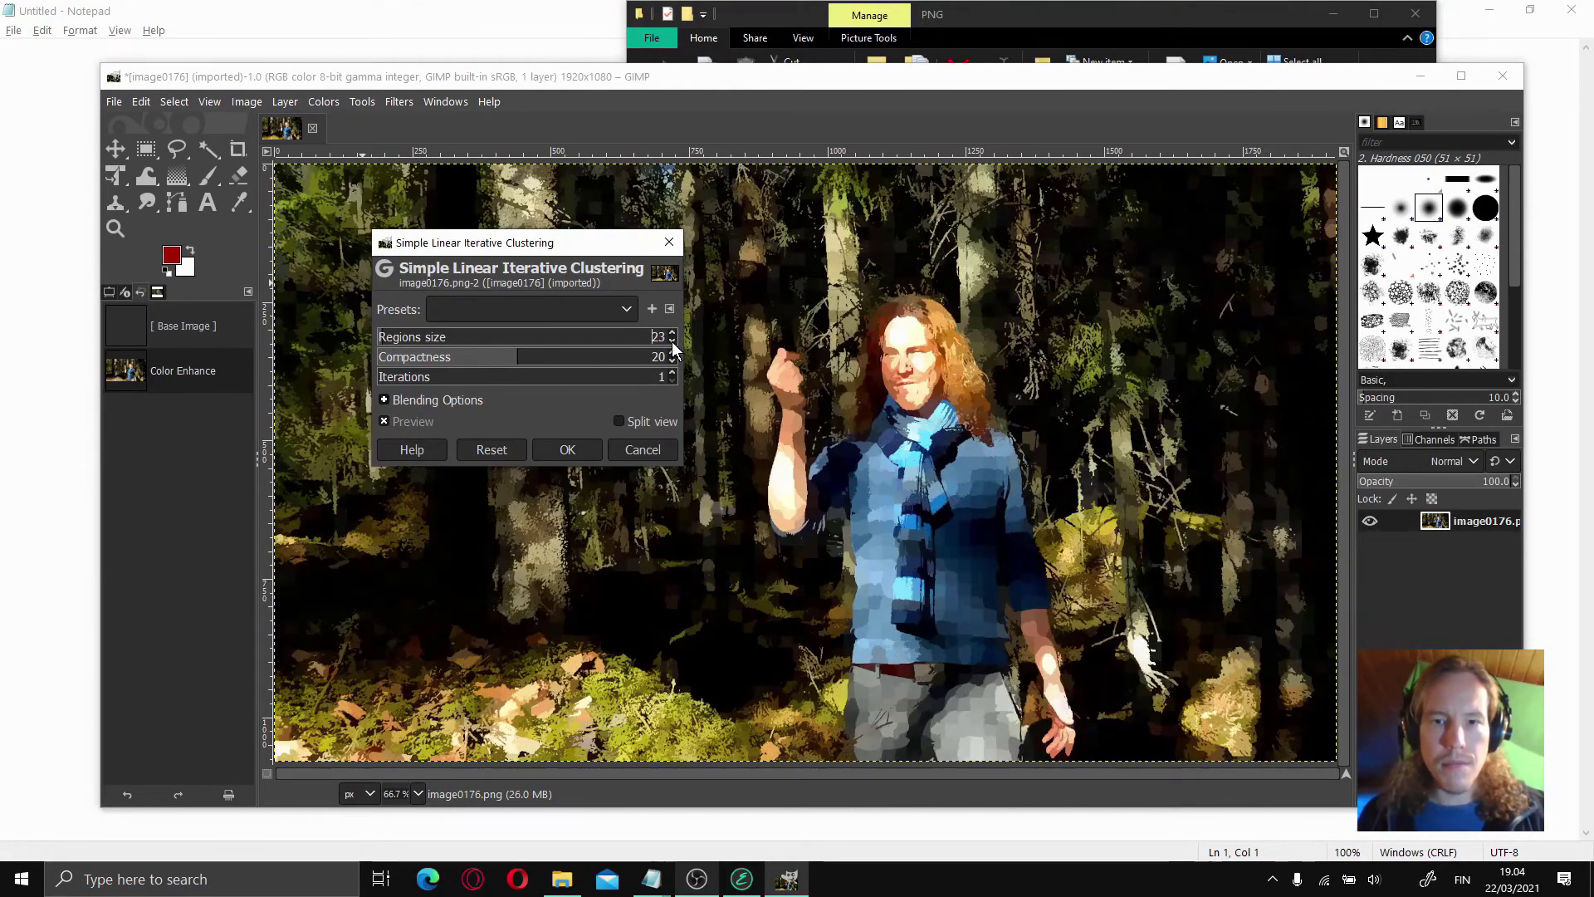
left_click(567, 449)
- Add a new 1920 × 1080 px layer filled with transparency above the image0176 layer
right_click(1413, 594)
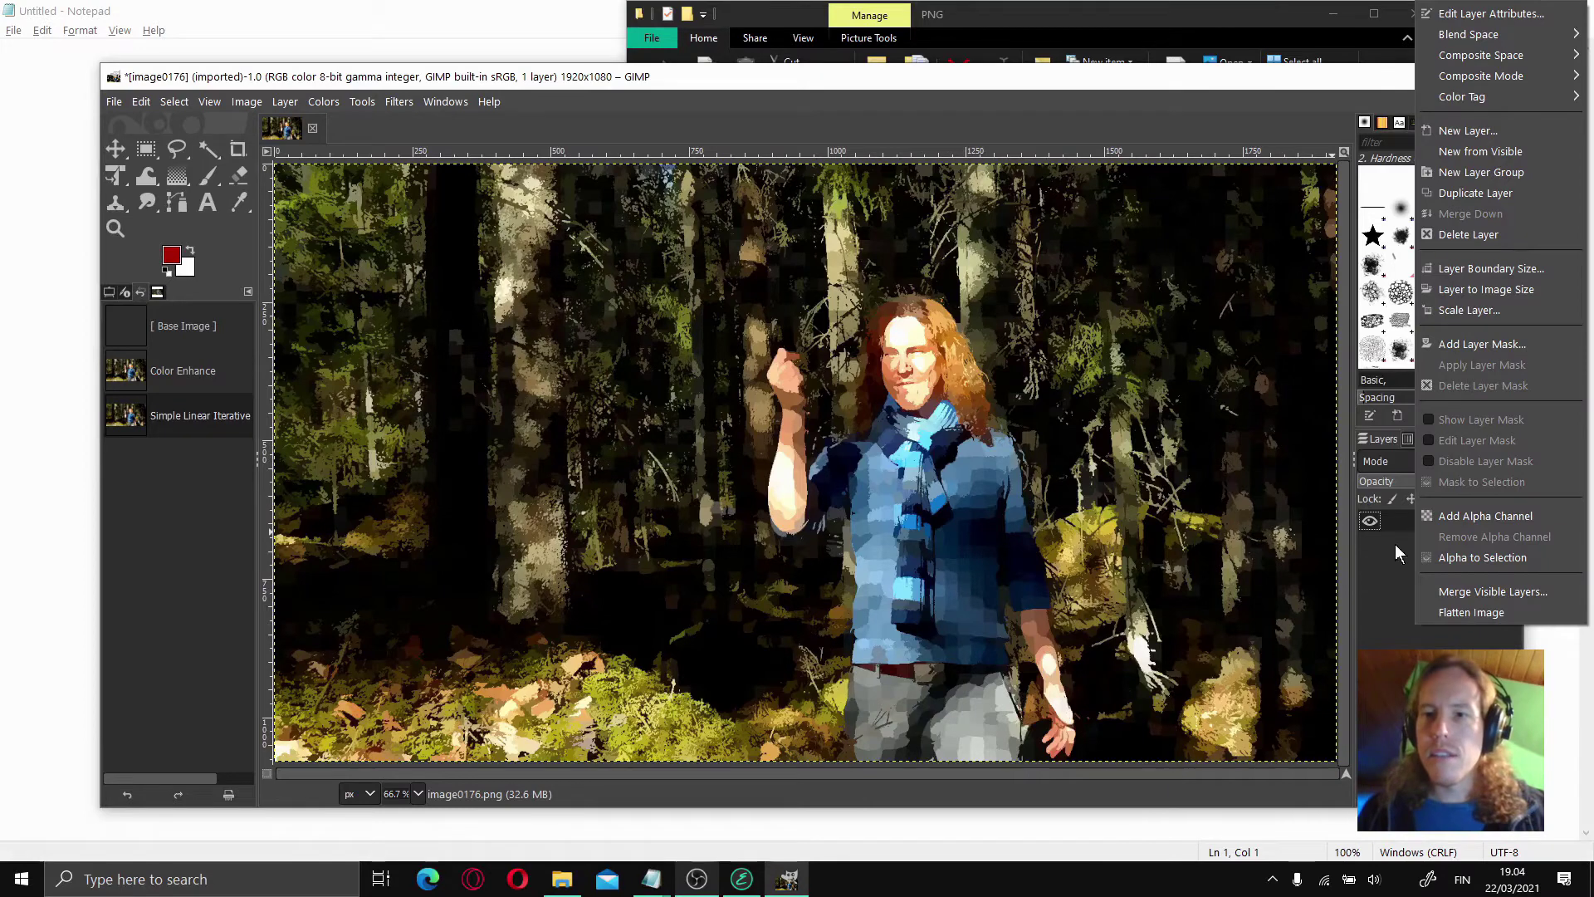
left_click(1482, 131)
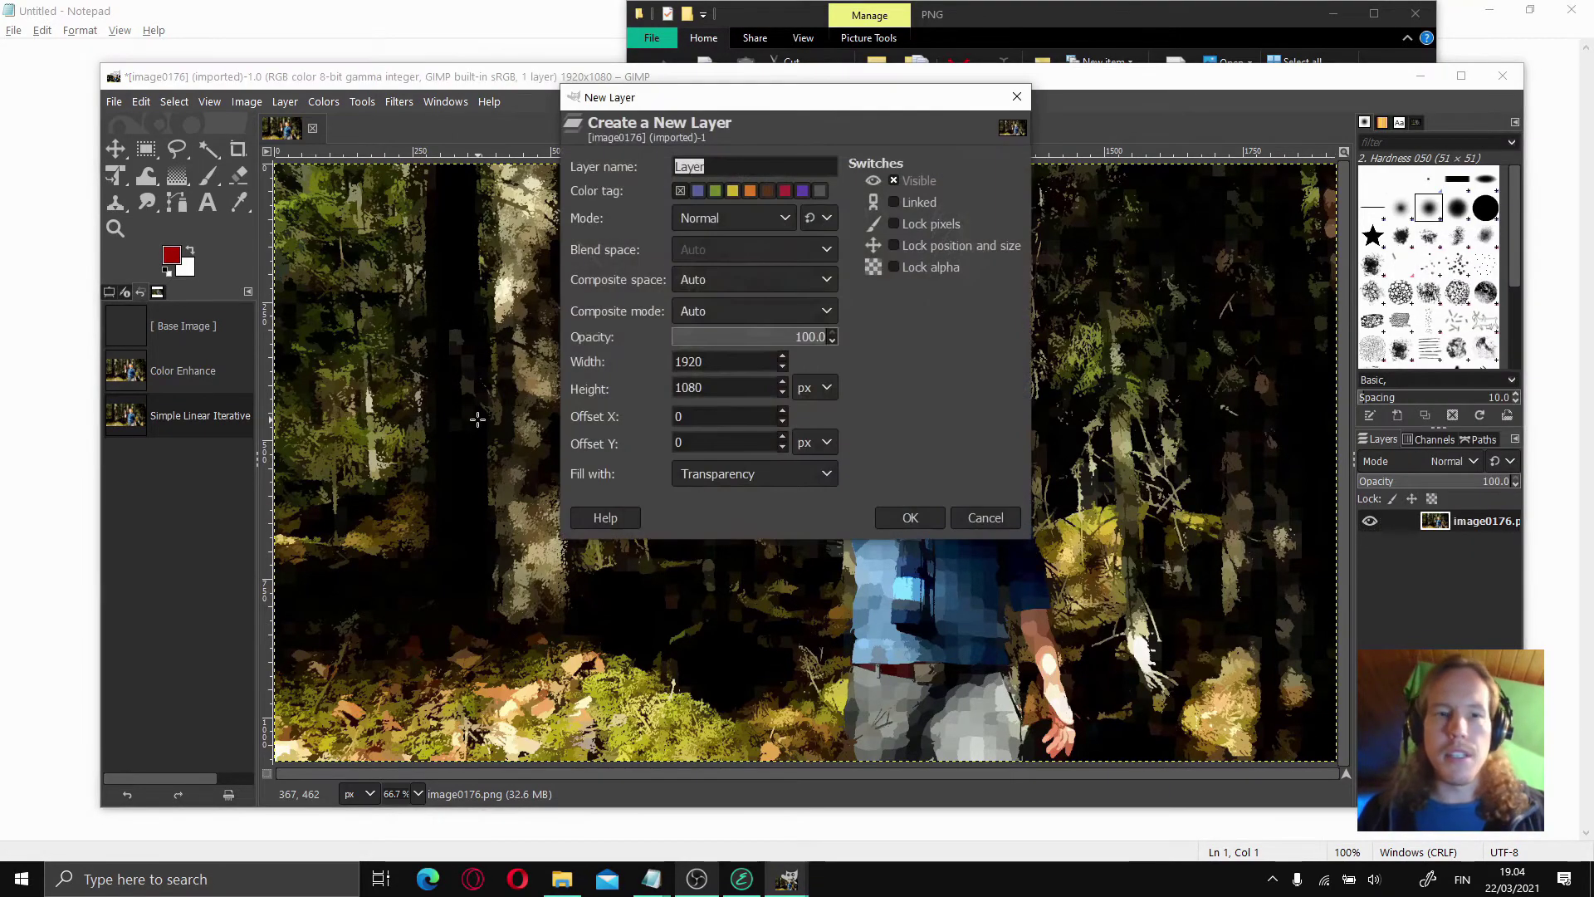
left_click(911, 517)
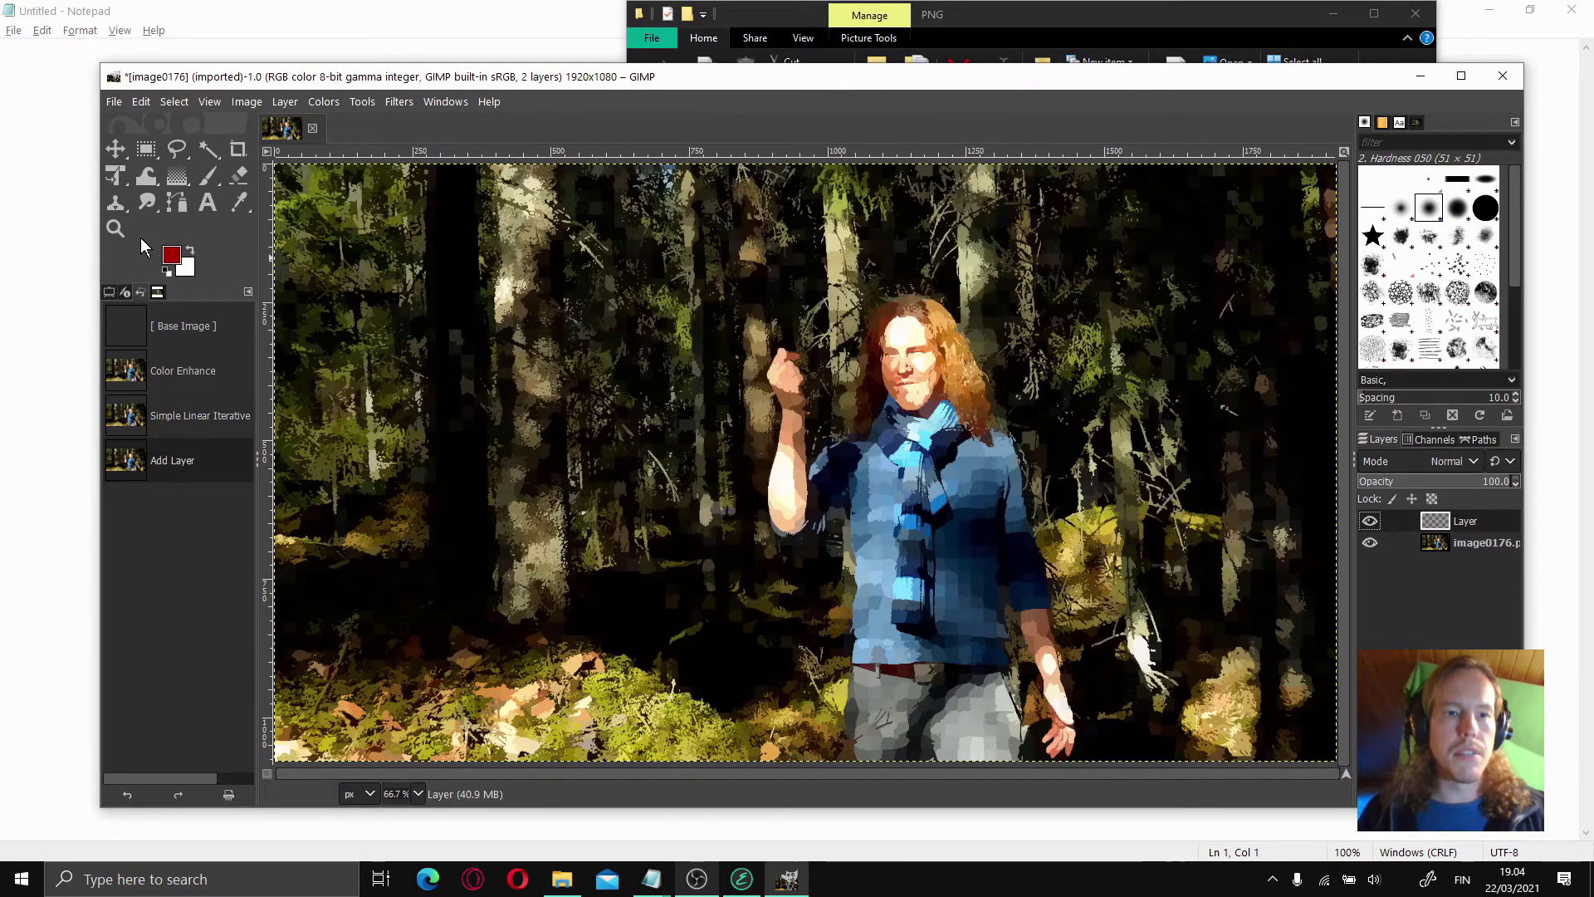
- Draw a dark red (a60000) to white gradient from the image's lower-left corner to about 1270, 292 and set the layer mode to Multiply
left_click(172, 257)
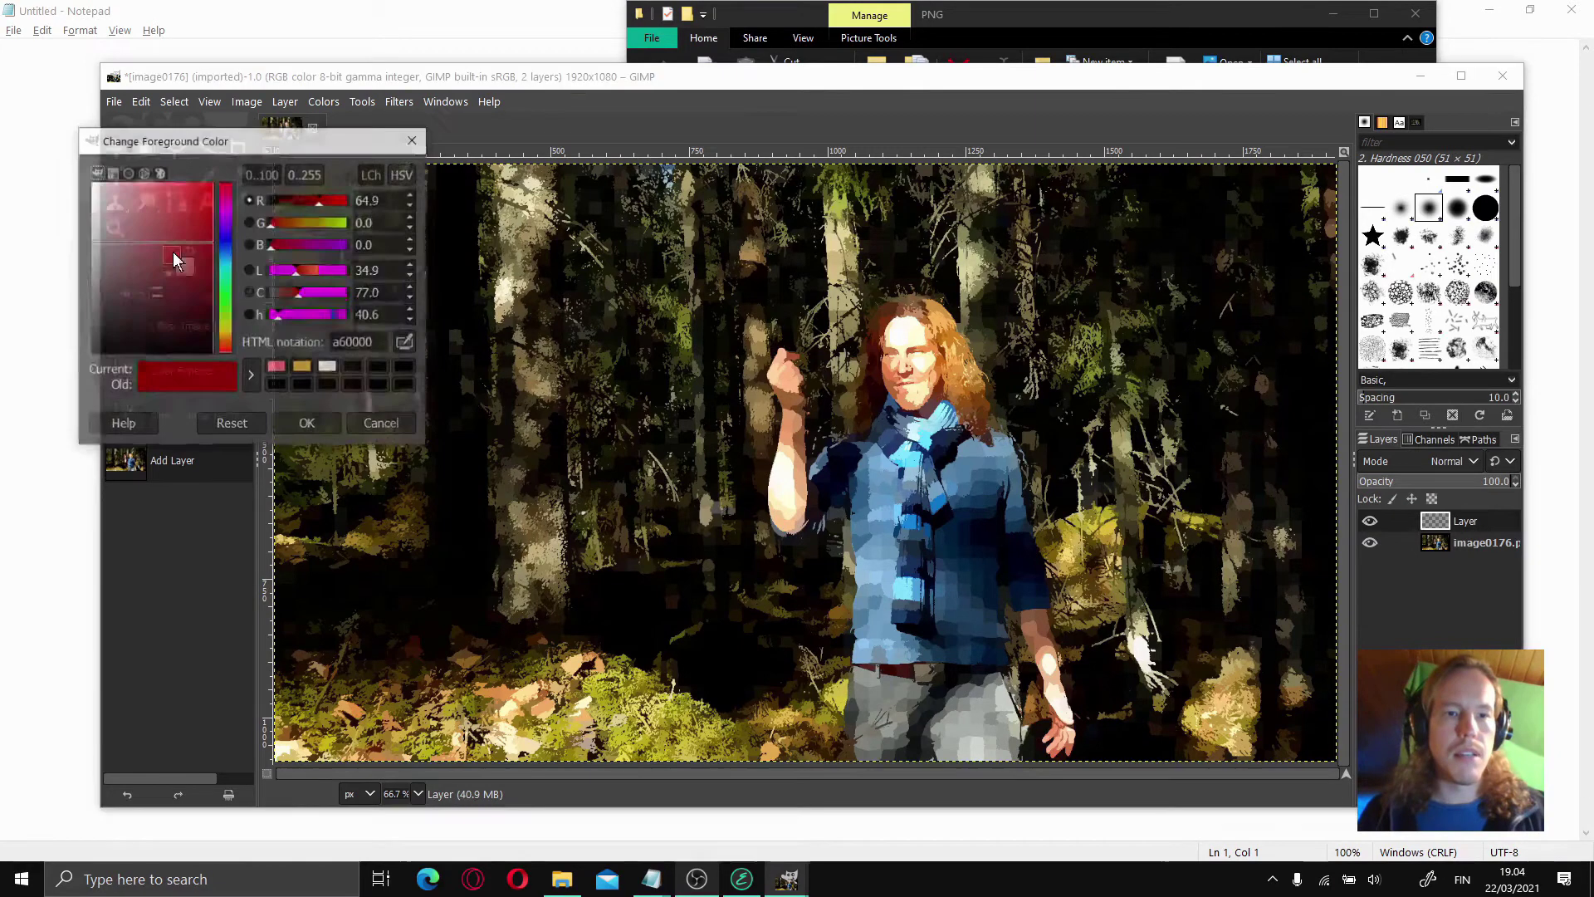
left_click(308, 425)
left_click(176, 178)
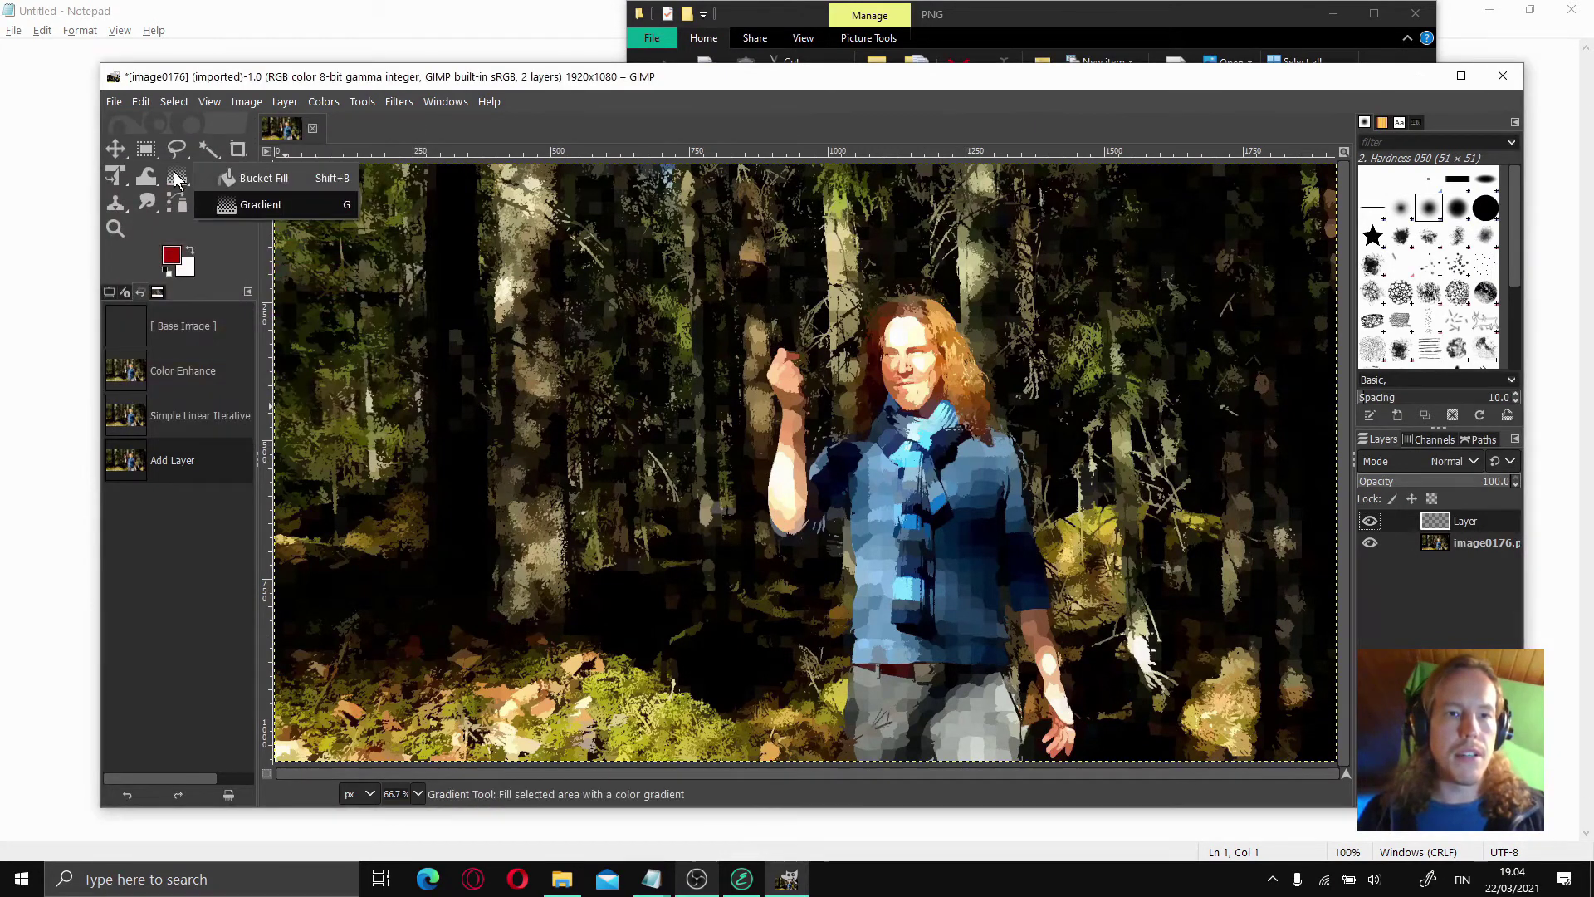
left_click(223, 206)
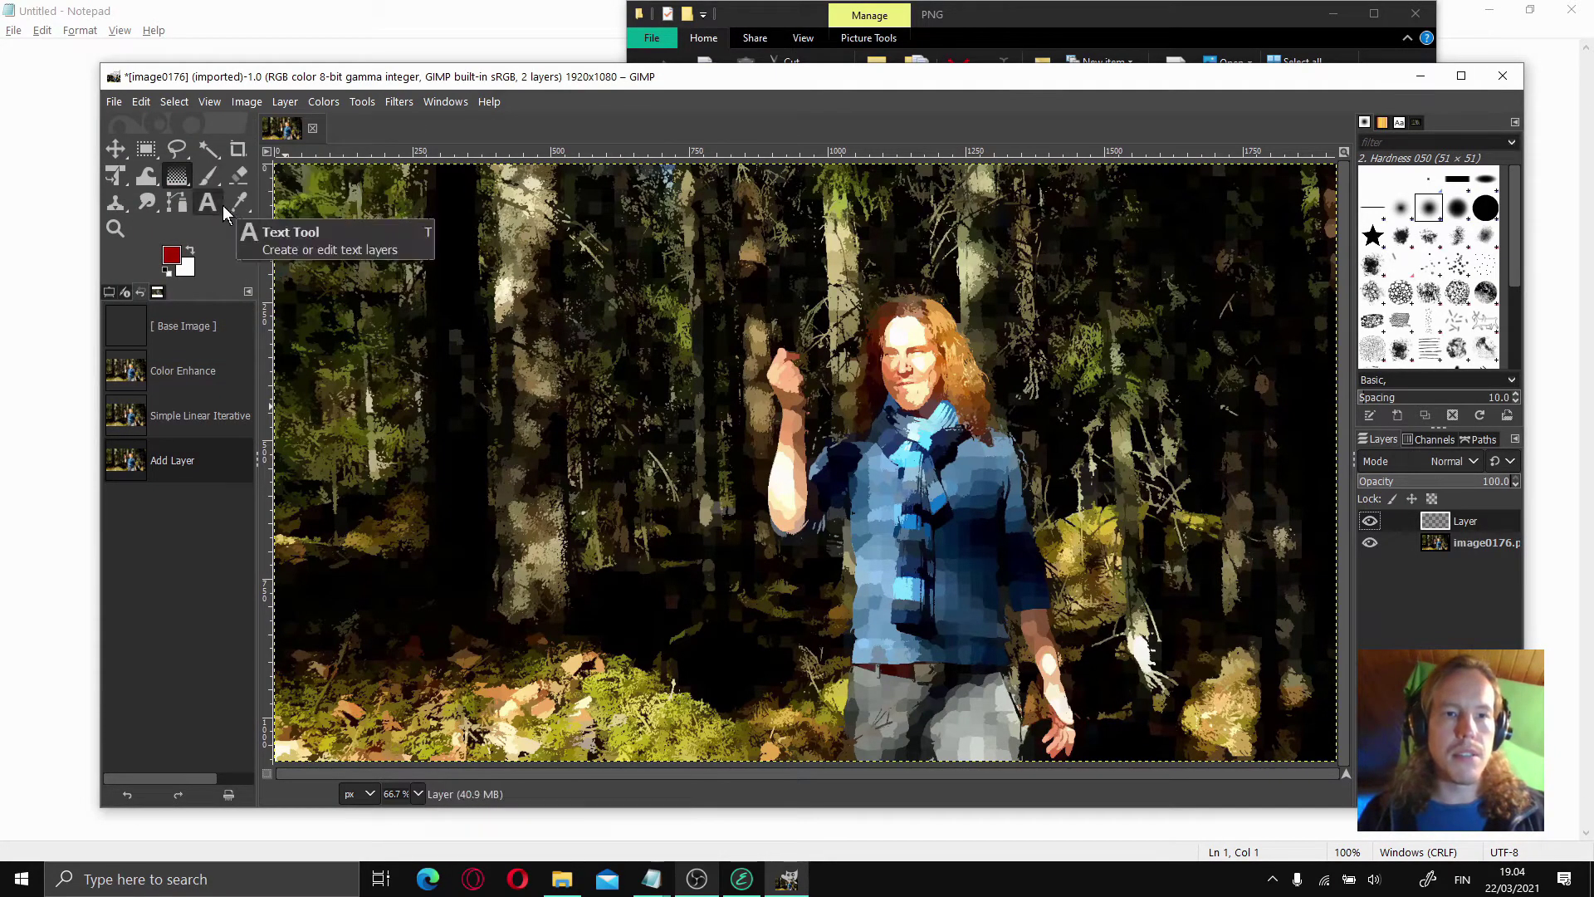
left_click_drag(322, 710, 977, 327)
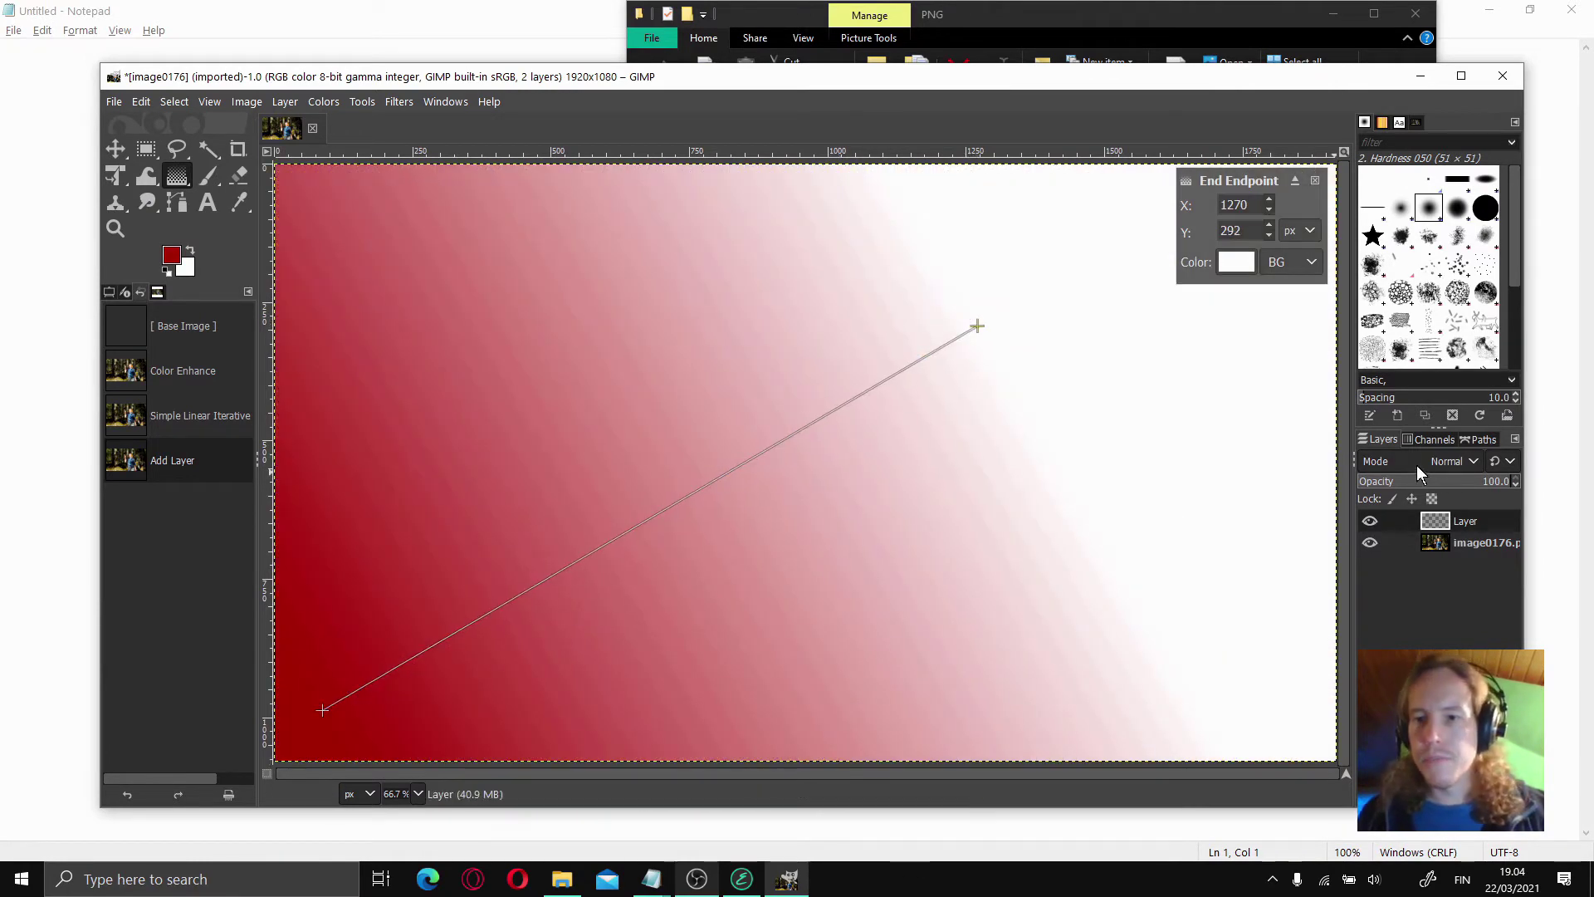
left_click(1467, 461)
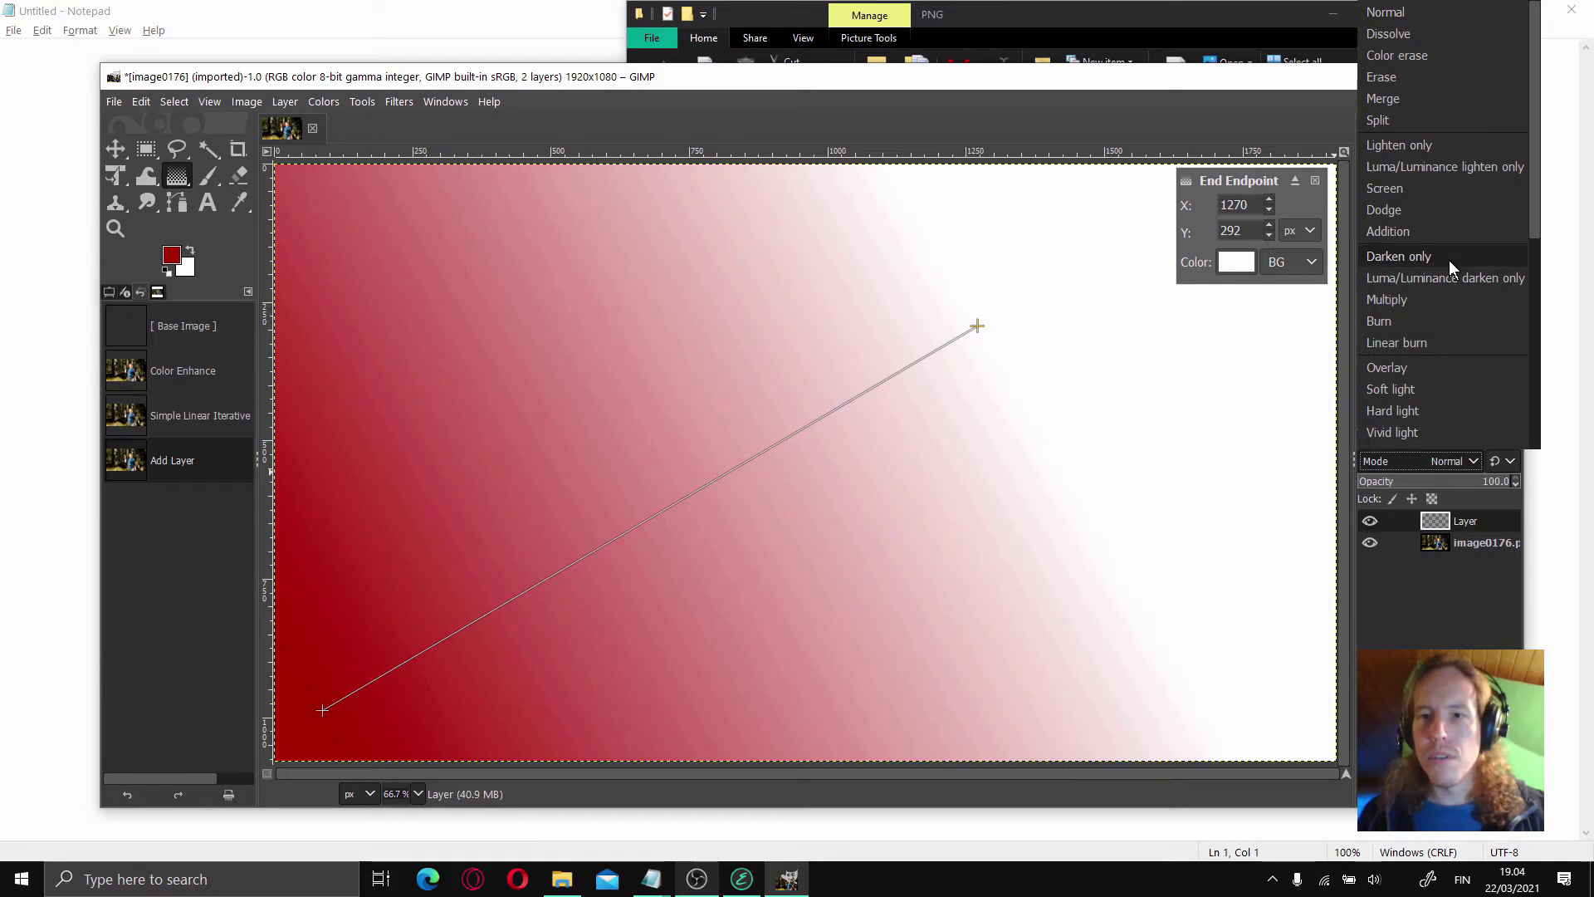
left_click(1422, 299)
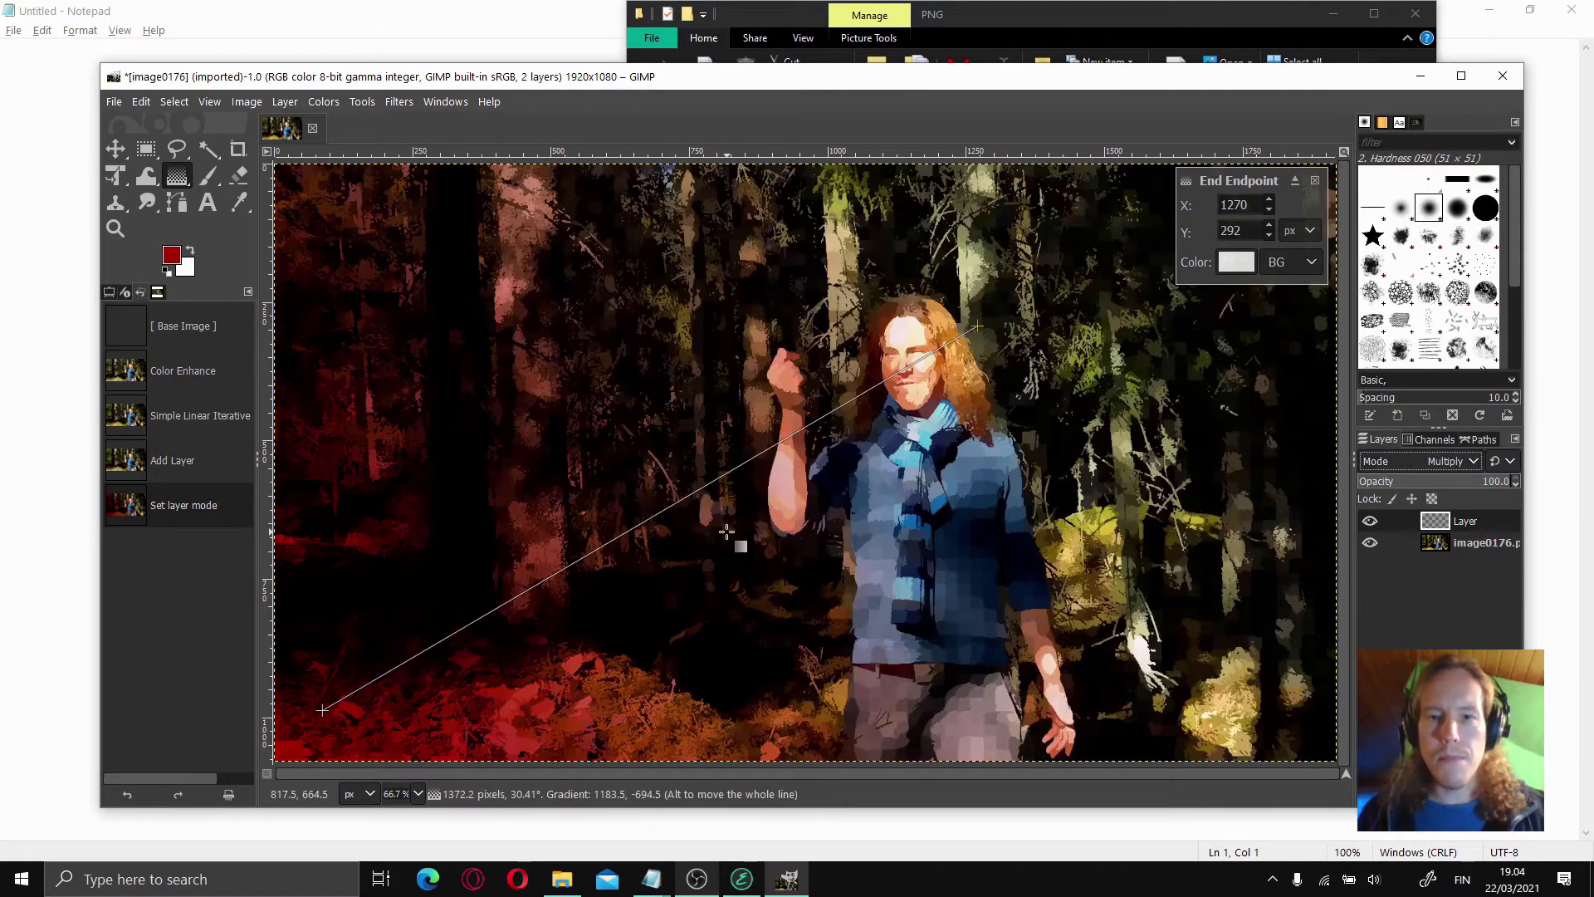
- Add another new layer above the red gradient layer
right_click(1465, 521)
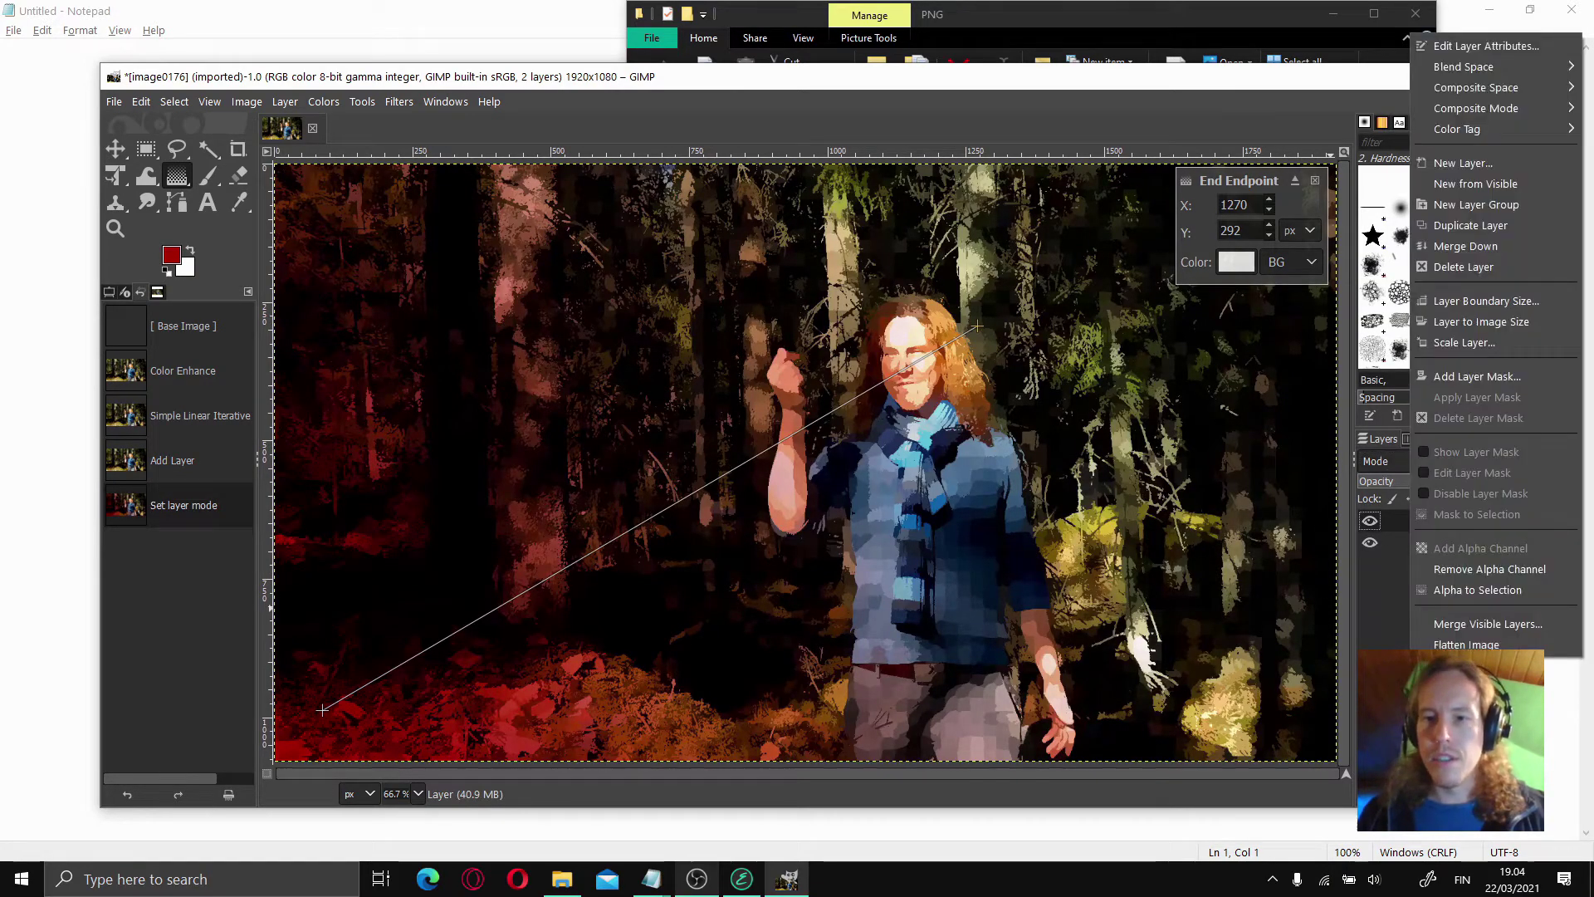
left_click(1465, 163)
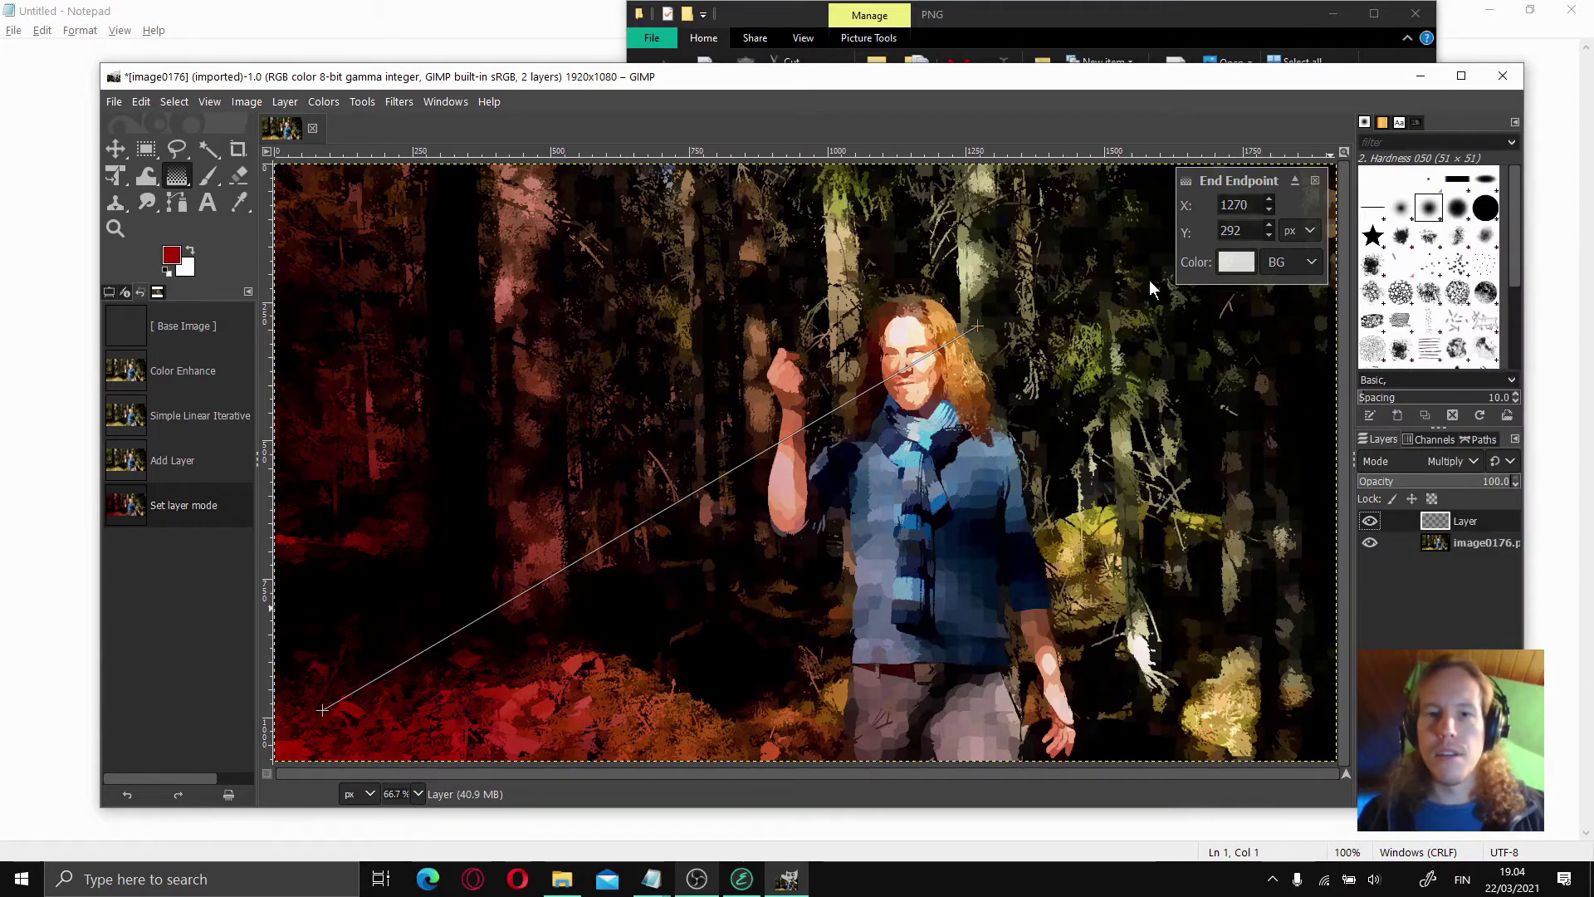
left_click(1001, 600)
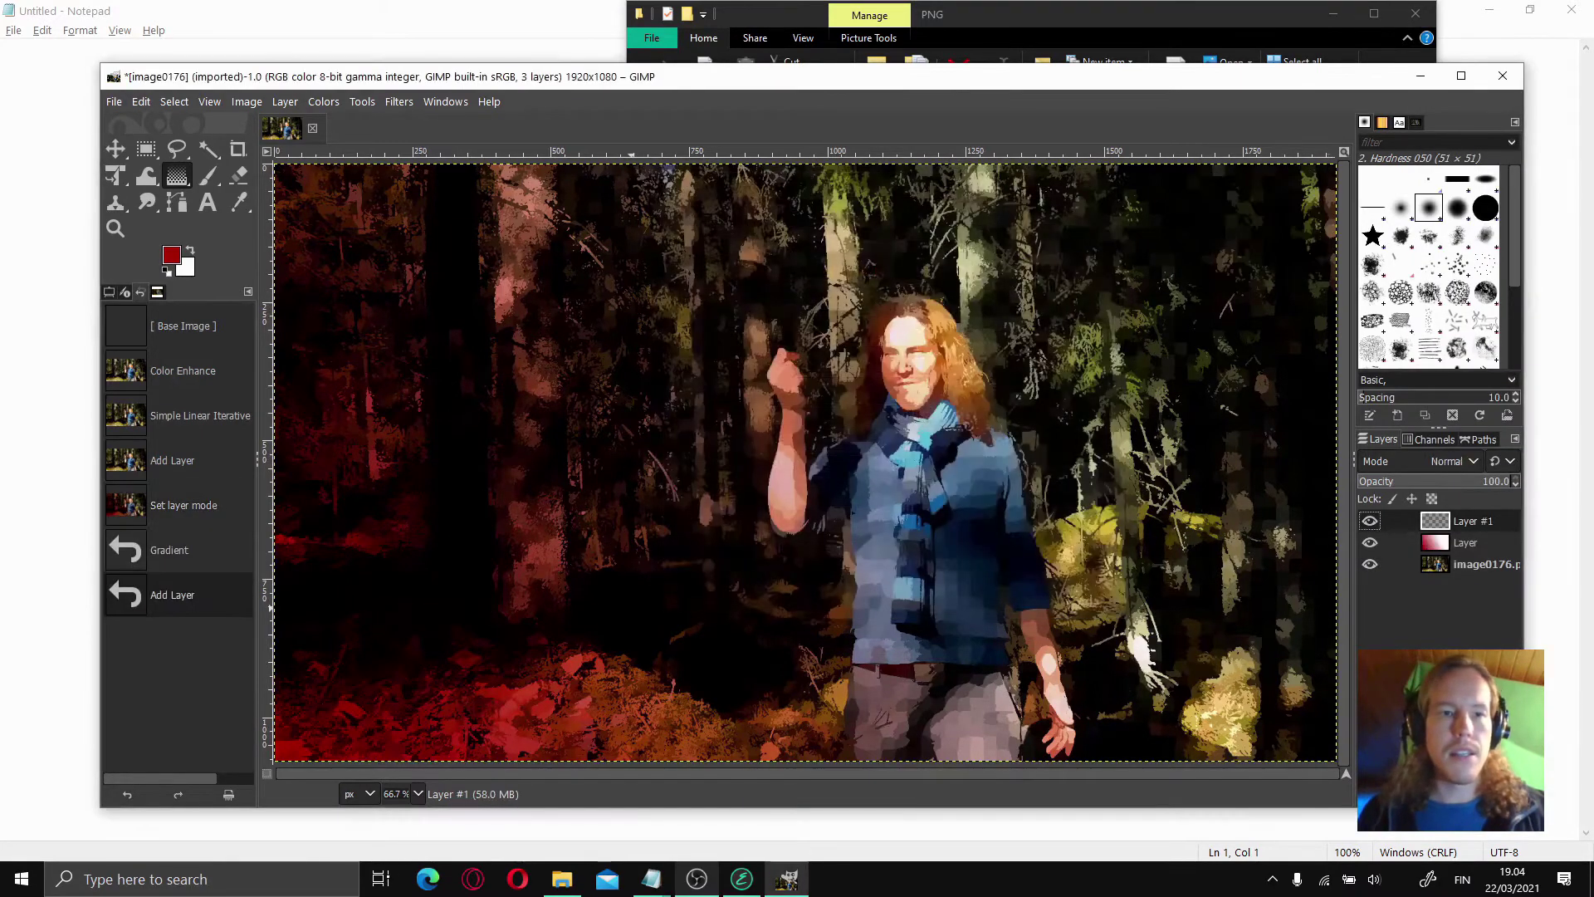
- Set the foreground colour to blue 0016a6 and draw a blue-to-white gradient from the image's upper-right corner to about 718, 752
left_click(171, 258)
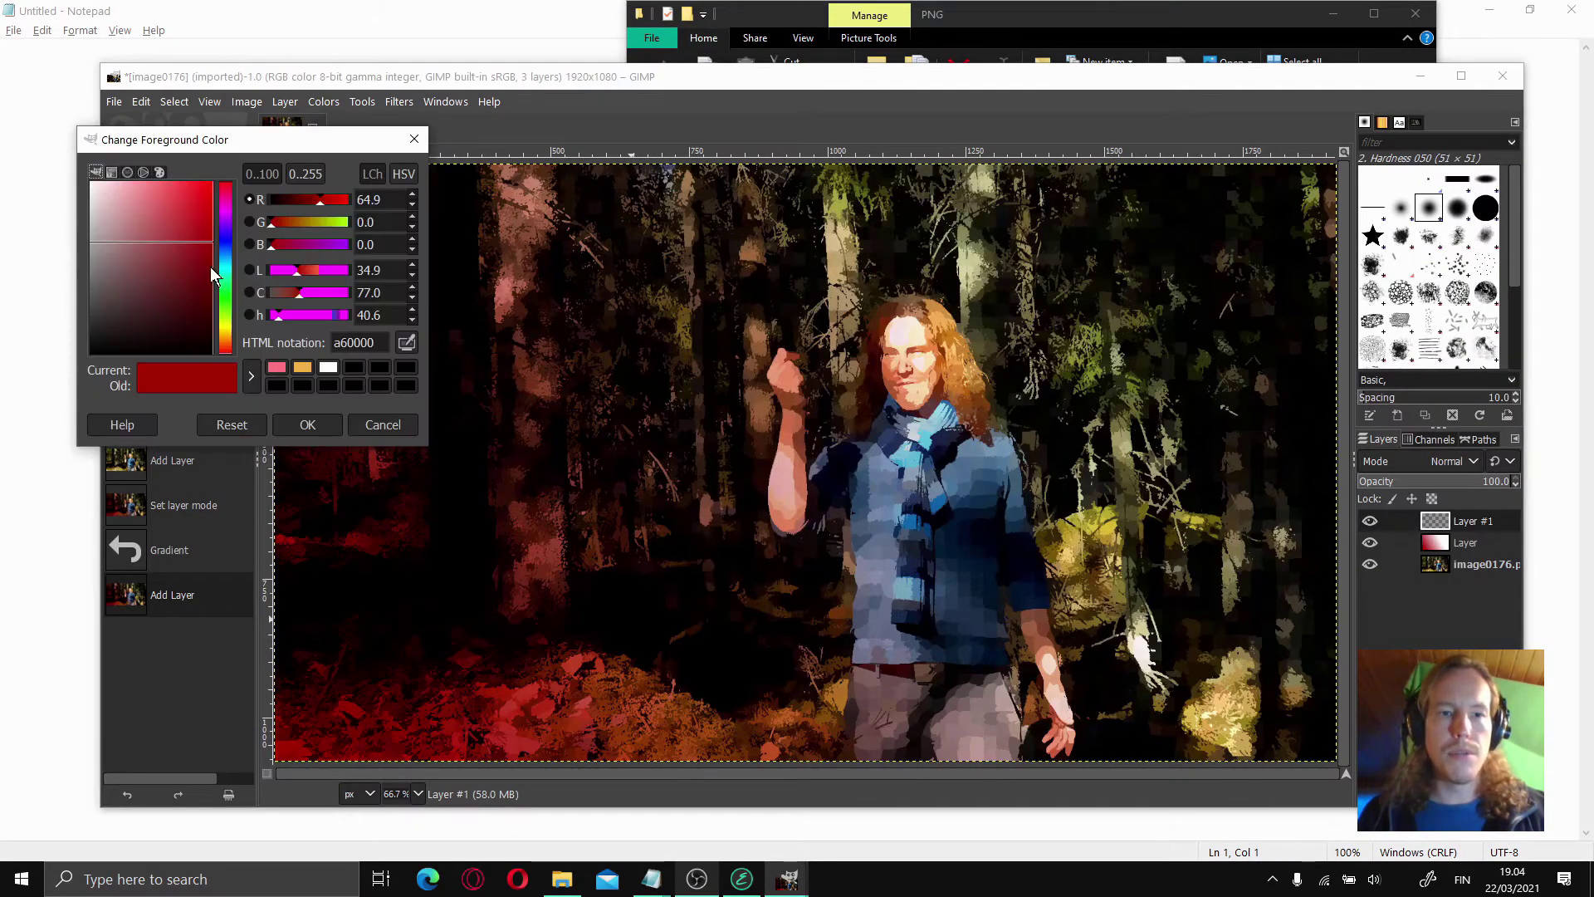
left_click(227, 243)
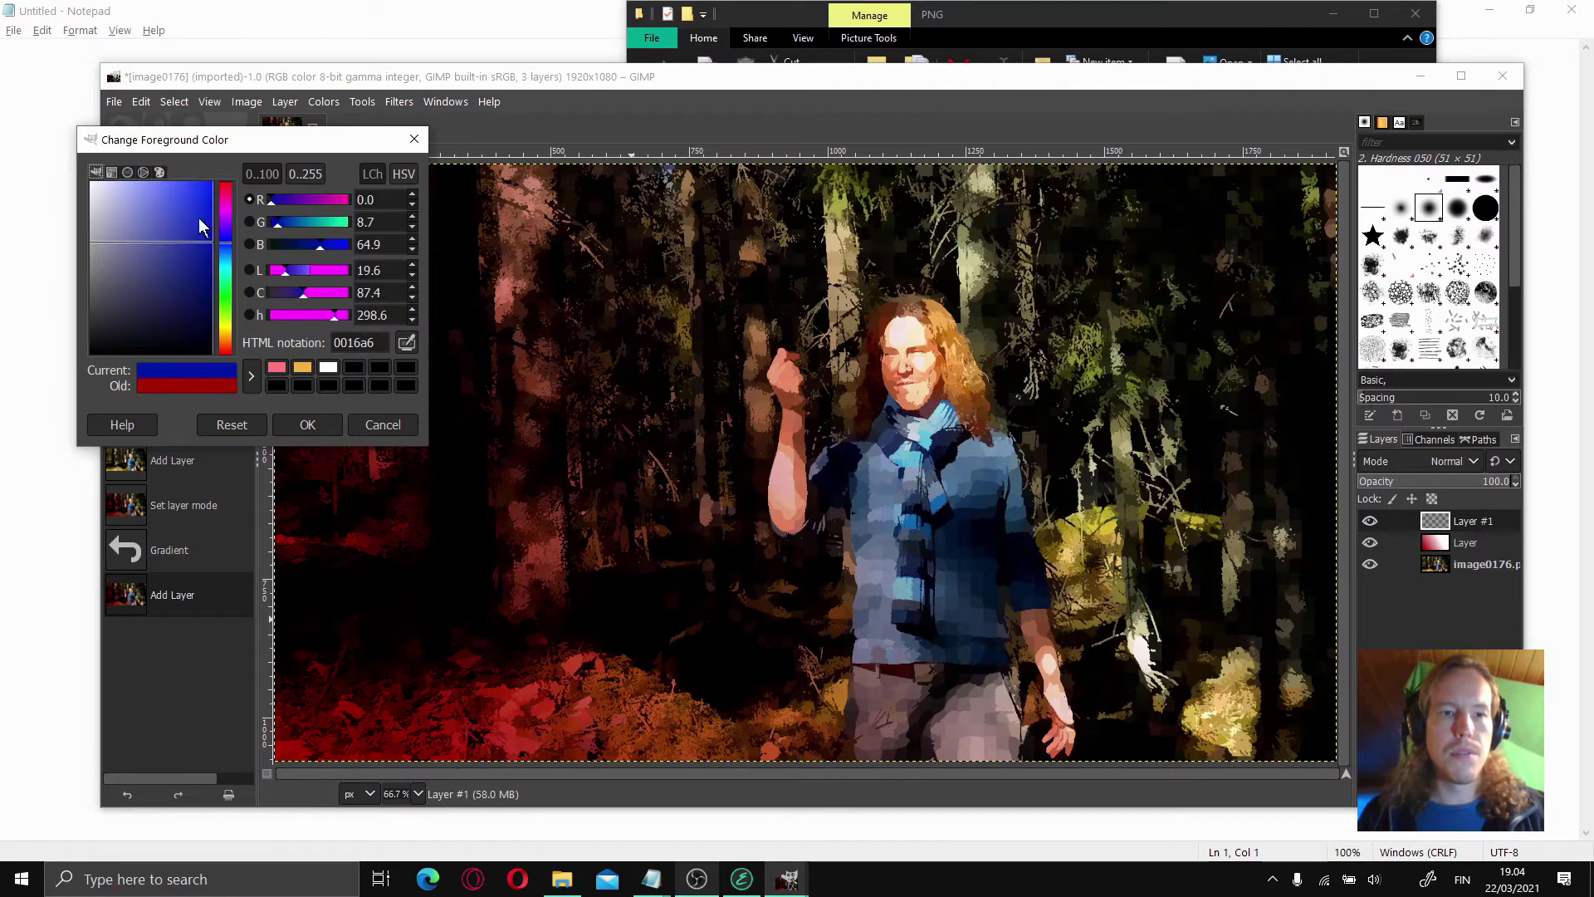
left_click(327, 427)
left_click_drag(1175, 285, 653, 593)
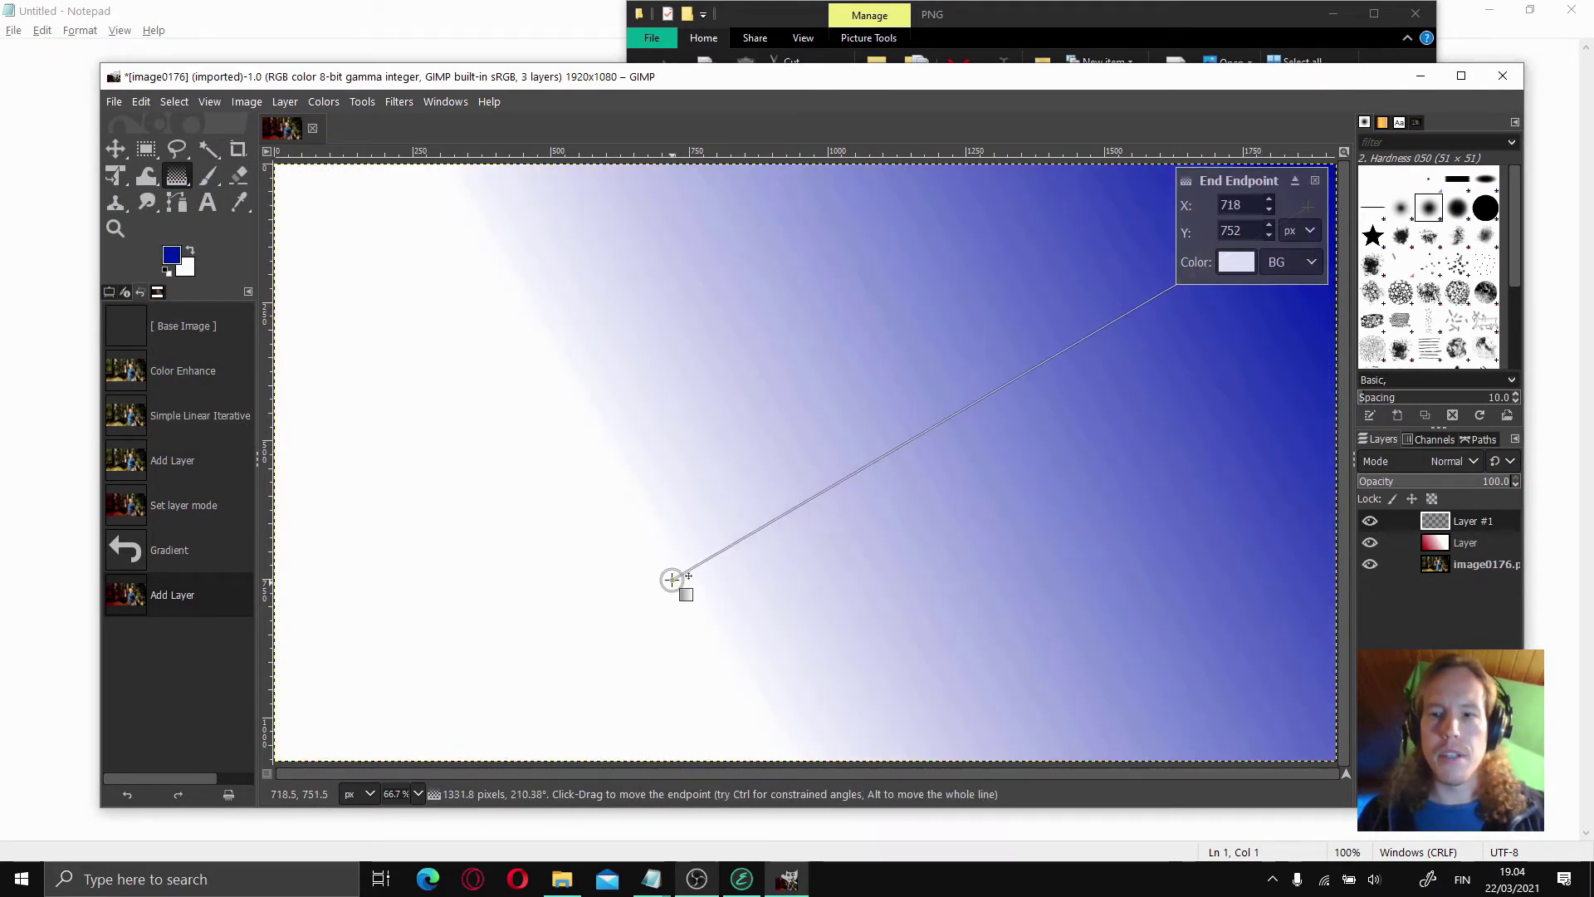
- Set the blue gradient layer's mode to Multiply and its opacity to 70.3
left_click(1477, 460)
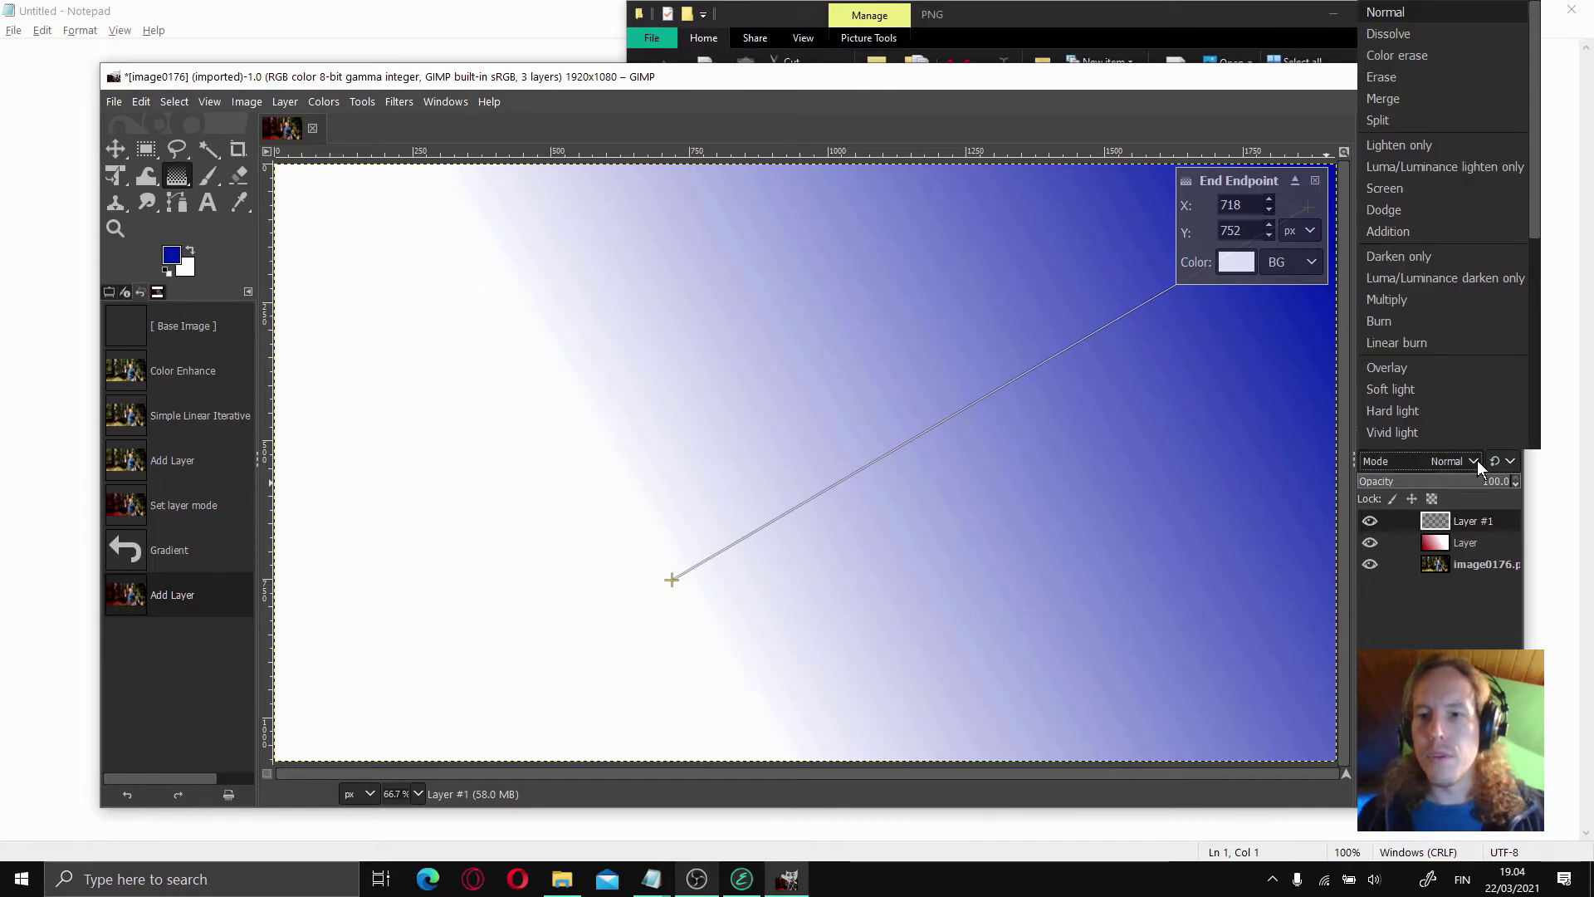
left_click(1416, 299)
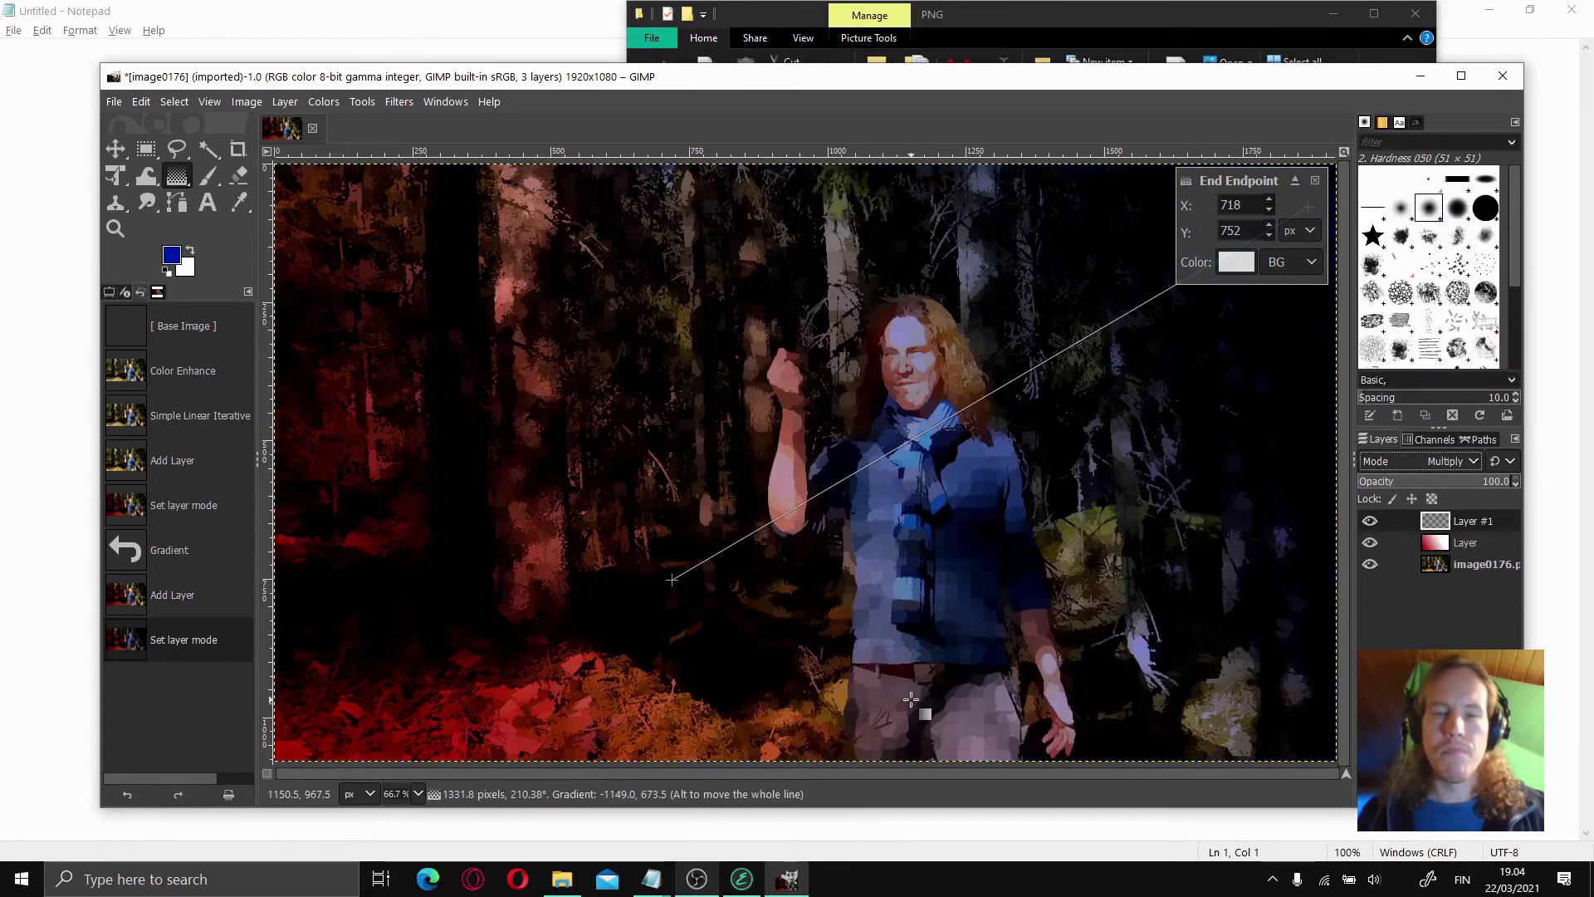
left_click(115, 149)
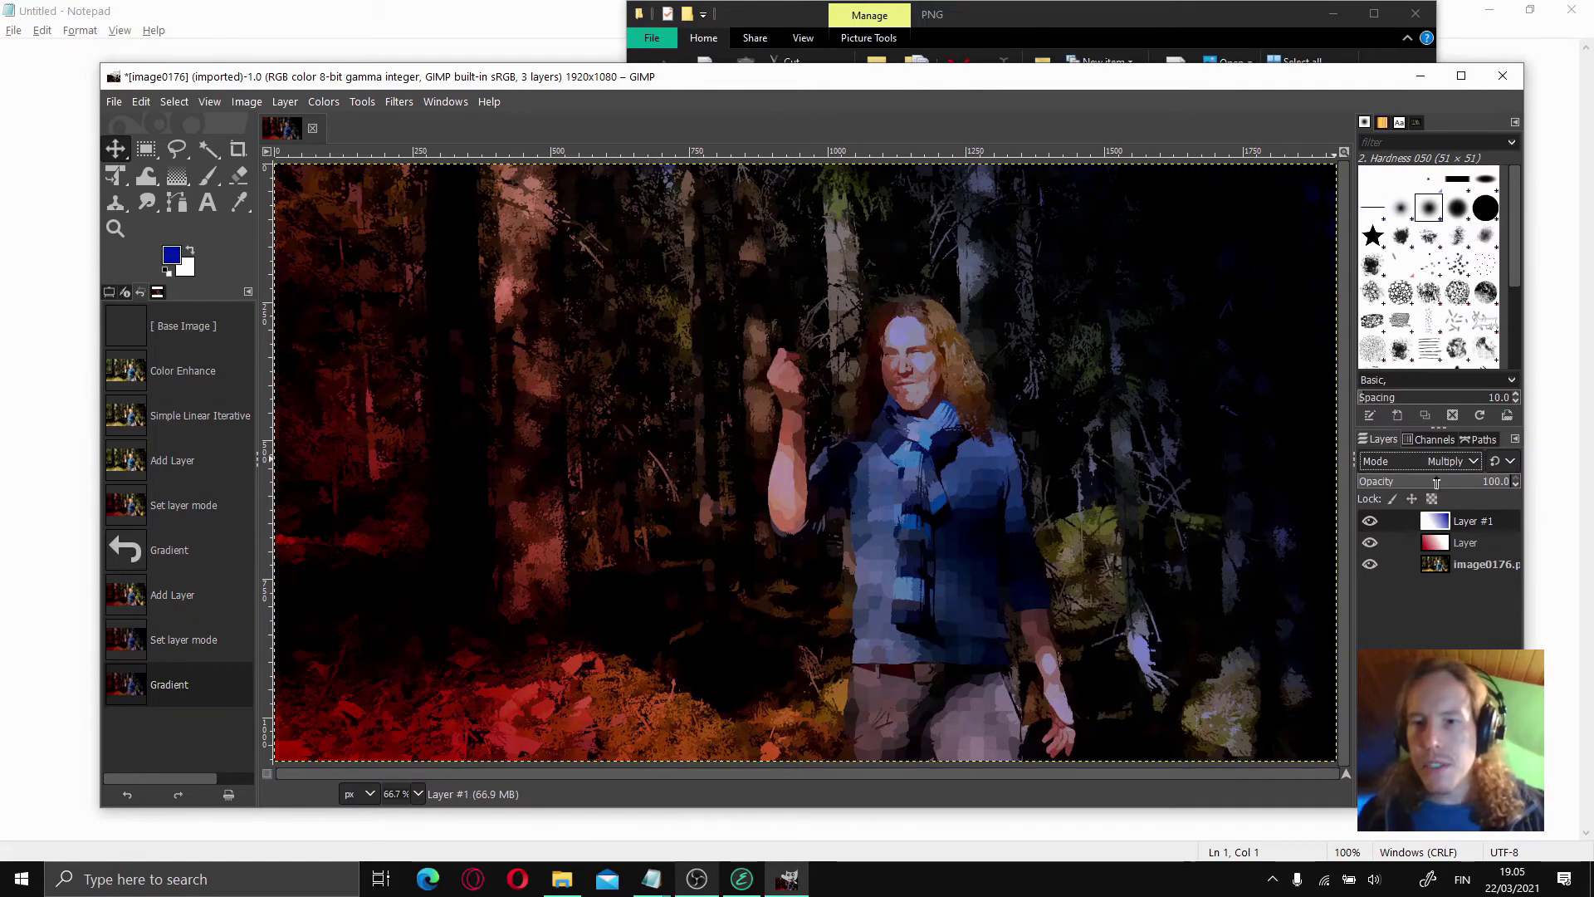
left_click(1462, 486)
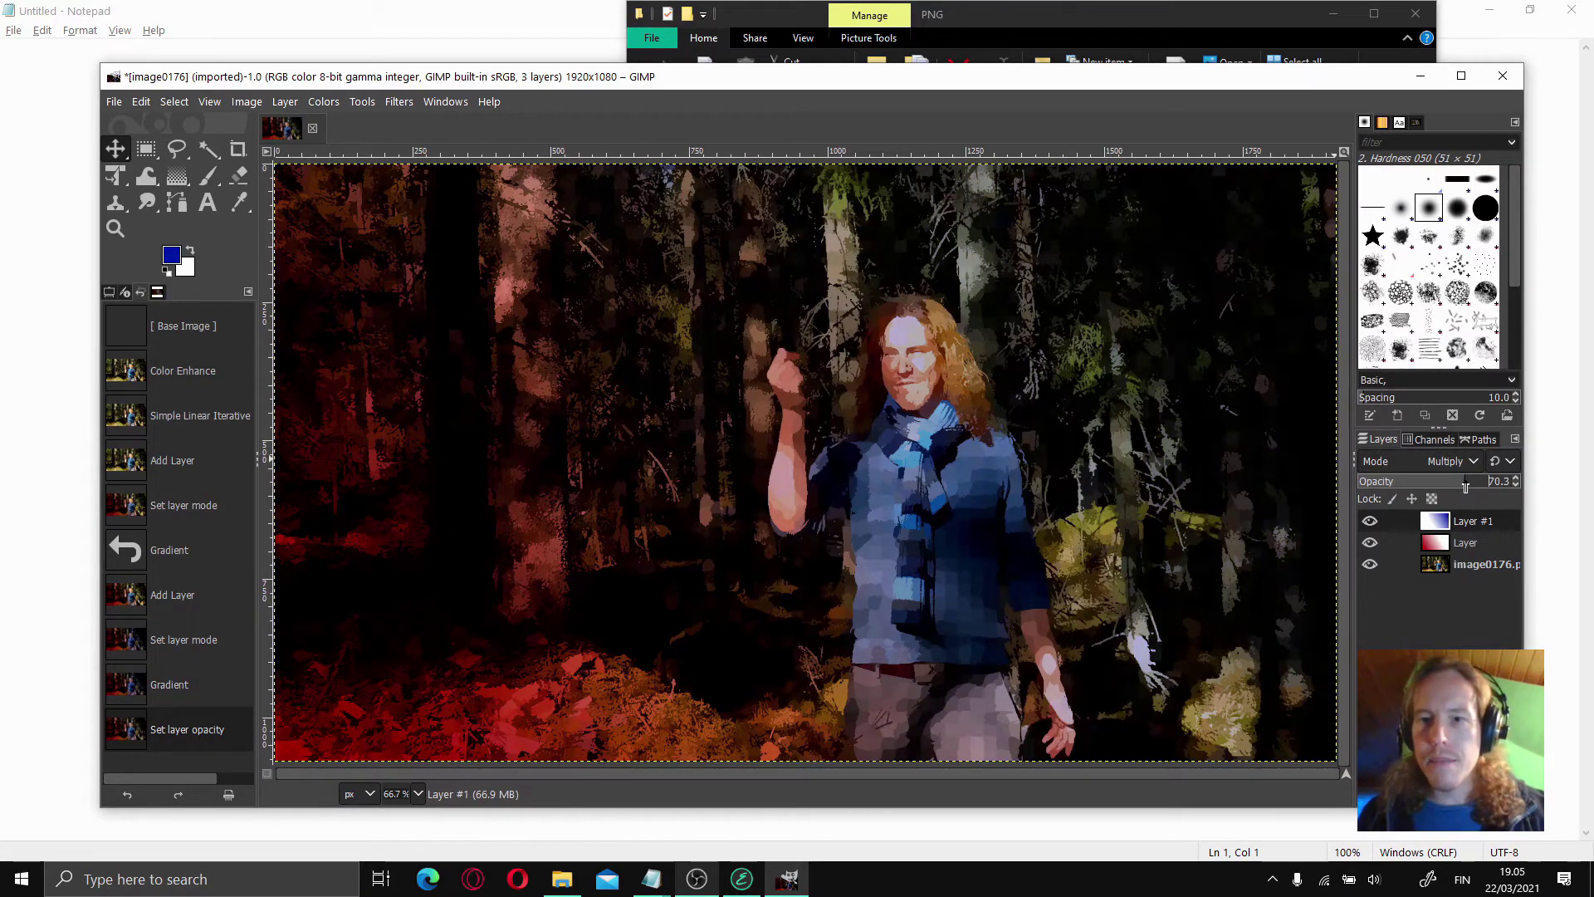
- Move the blue gradient layer about 200 px to the right, try shifting it further, and undo that last move
left_click(115, 153)
left_click_drag(909, 513, 1023, 508)
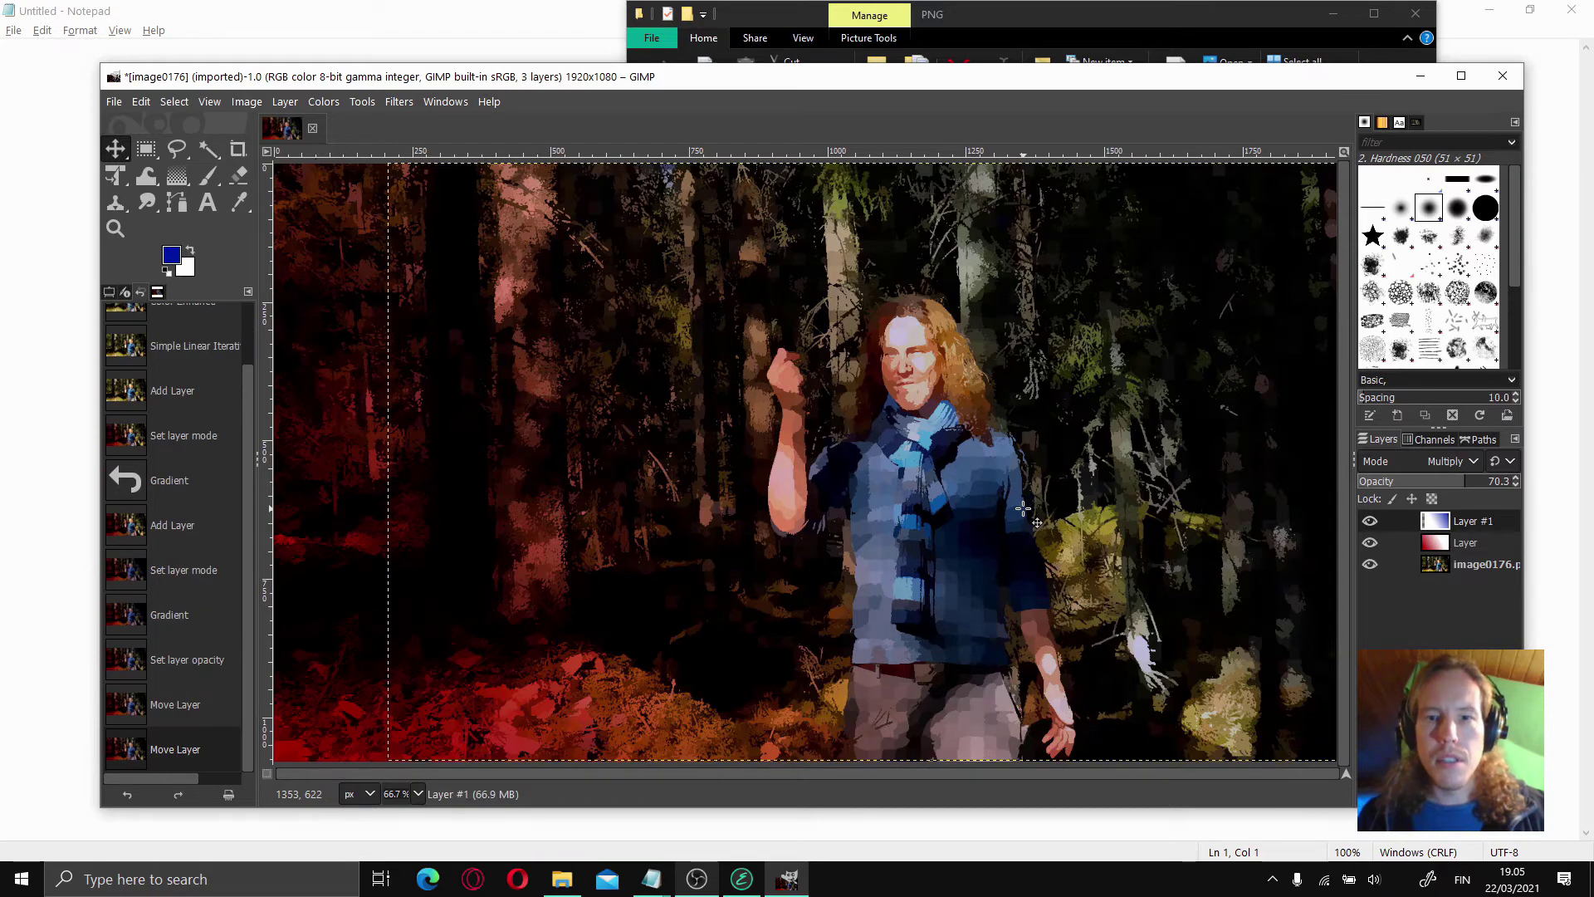
left_click_drag(874, 475, 978, 475)
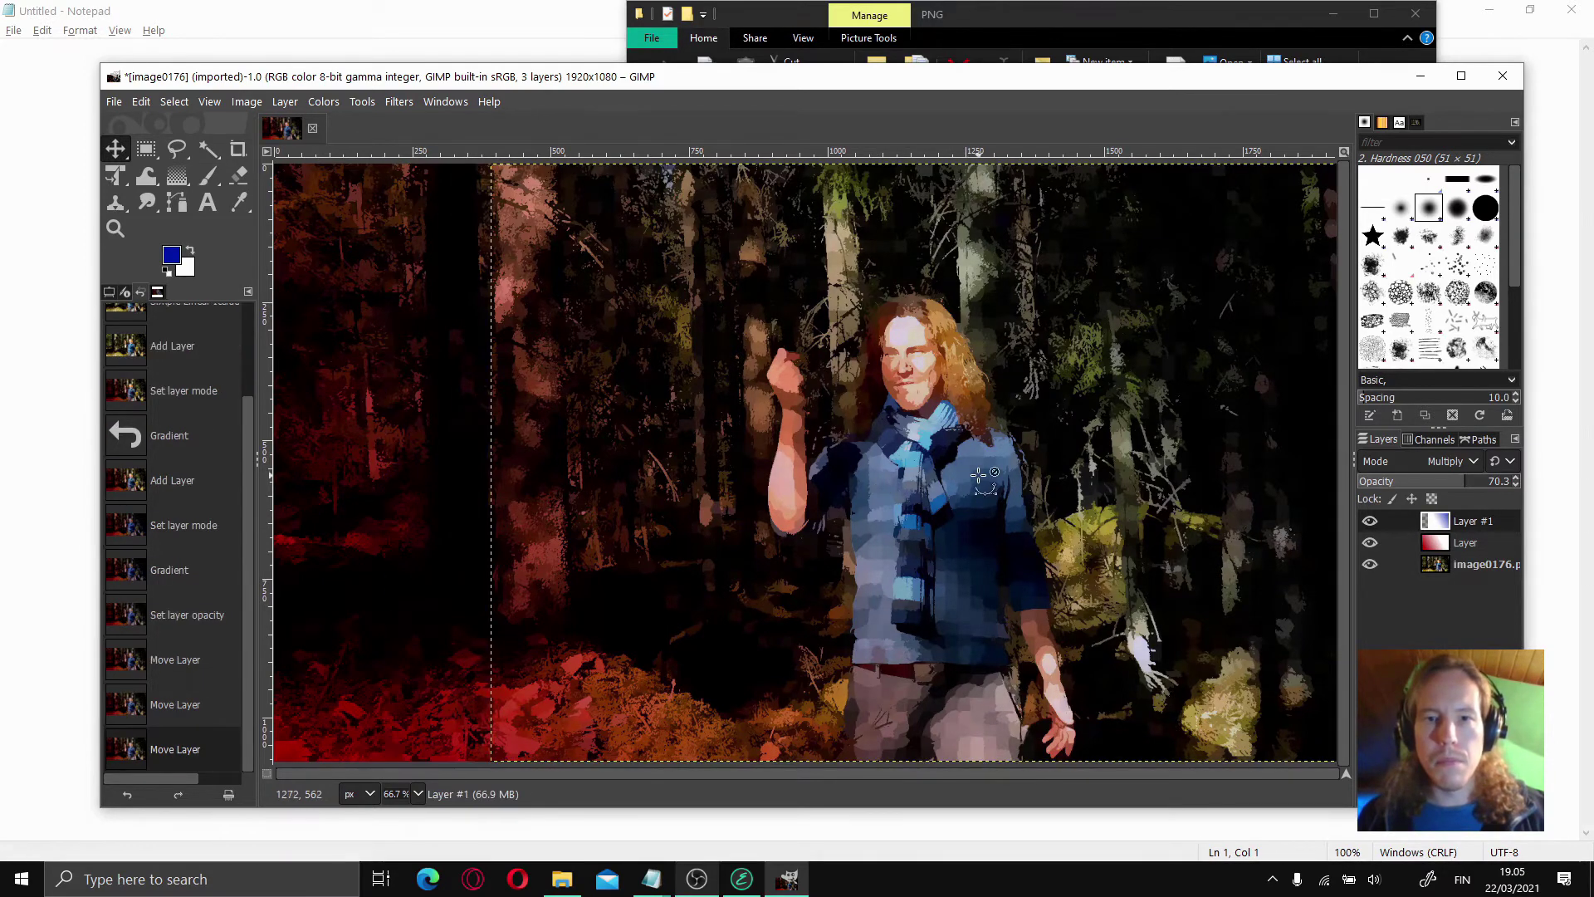
key("ctrl+z")
- Export the image as image0176.png into a new folder named KEY GIMP inside the ebsynth tutorial folder
left_click(1464, 566)
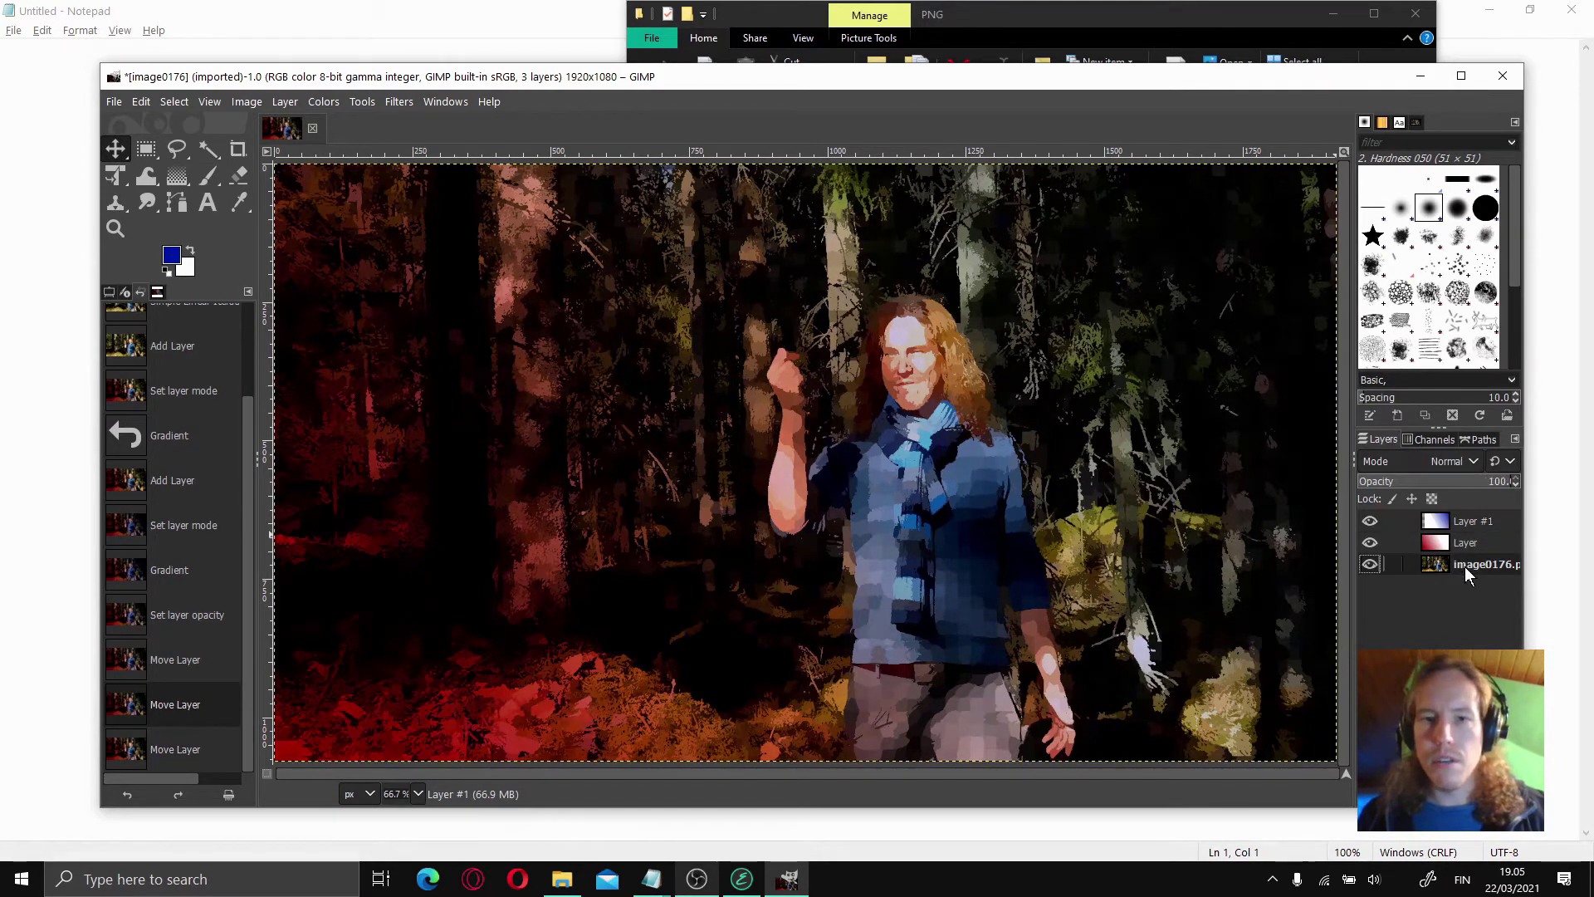
right_click(528, 318)
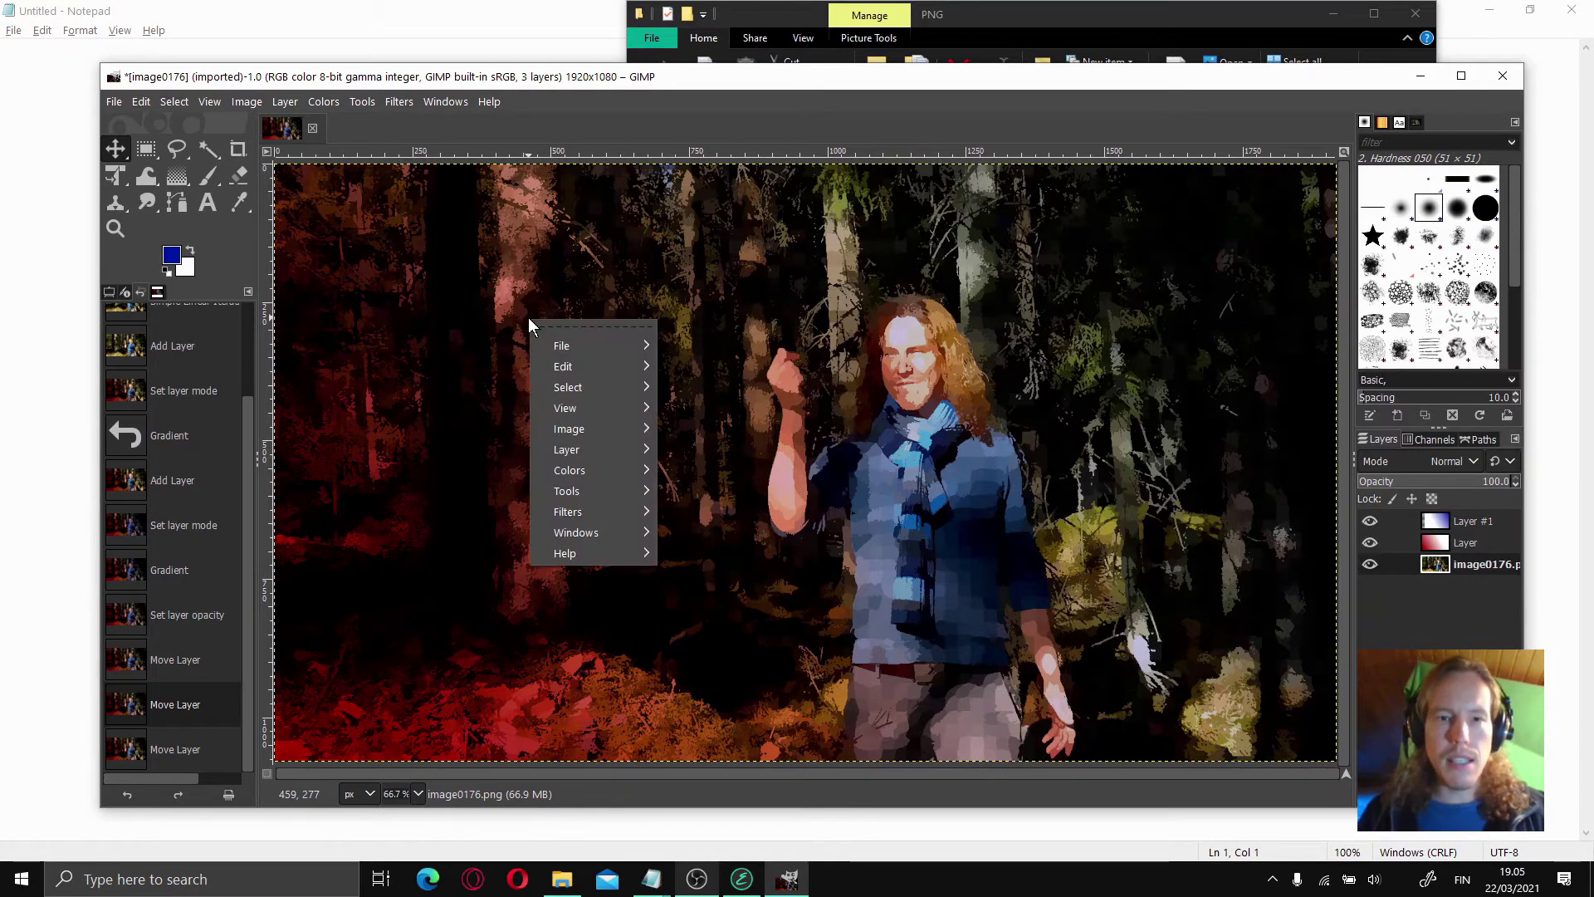
mouse_move(614, 342)
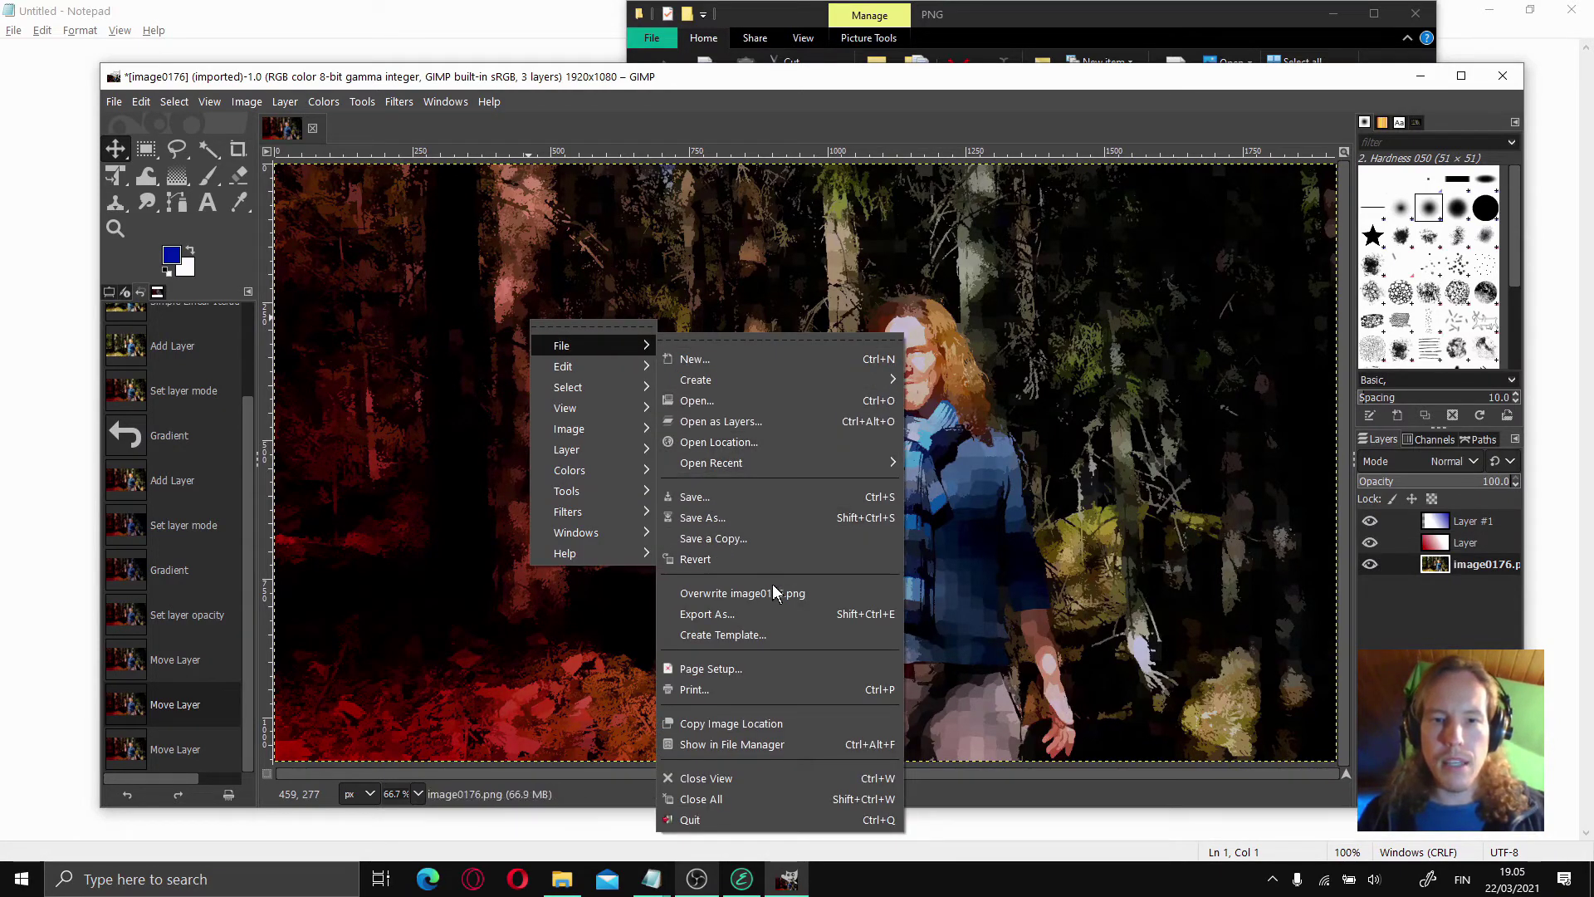
left_click(770, 613)
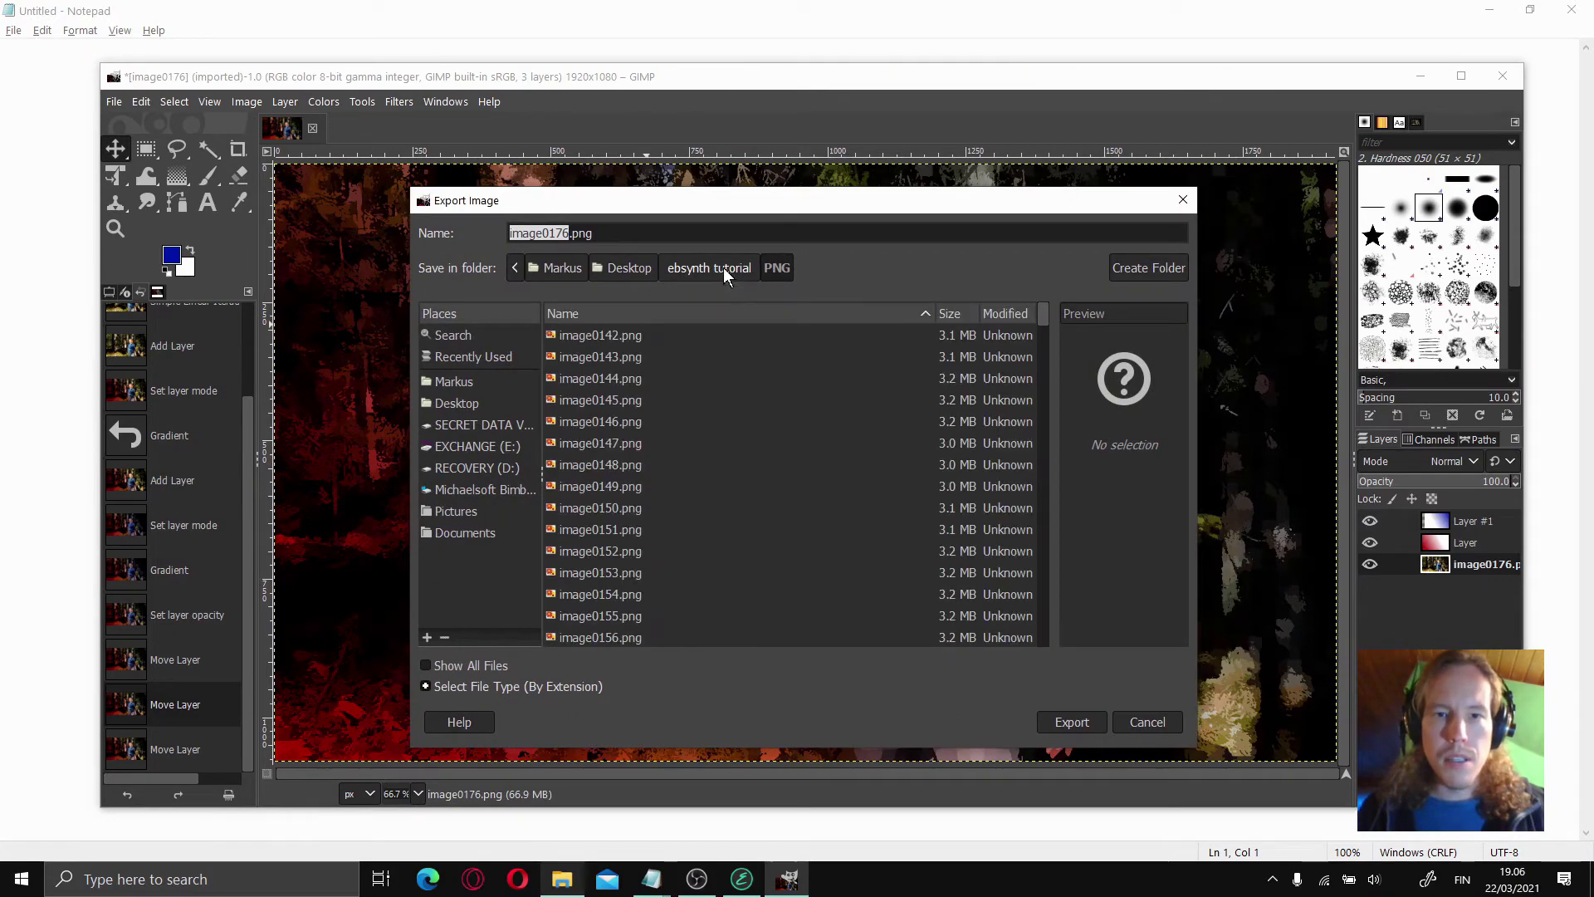
left_click(724, 267)
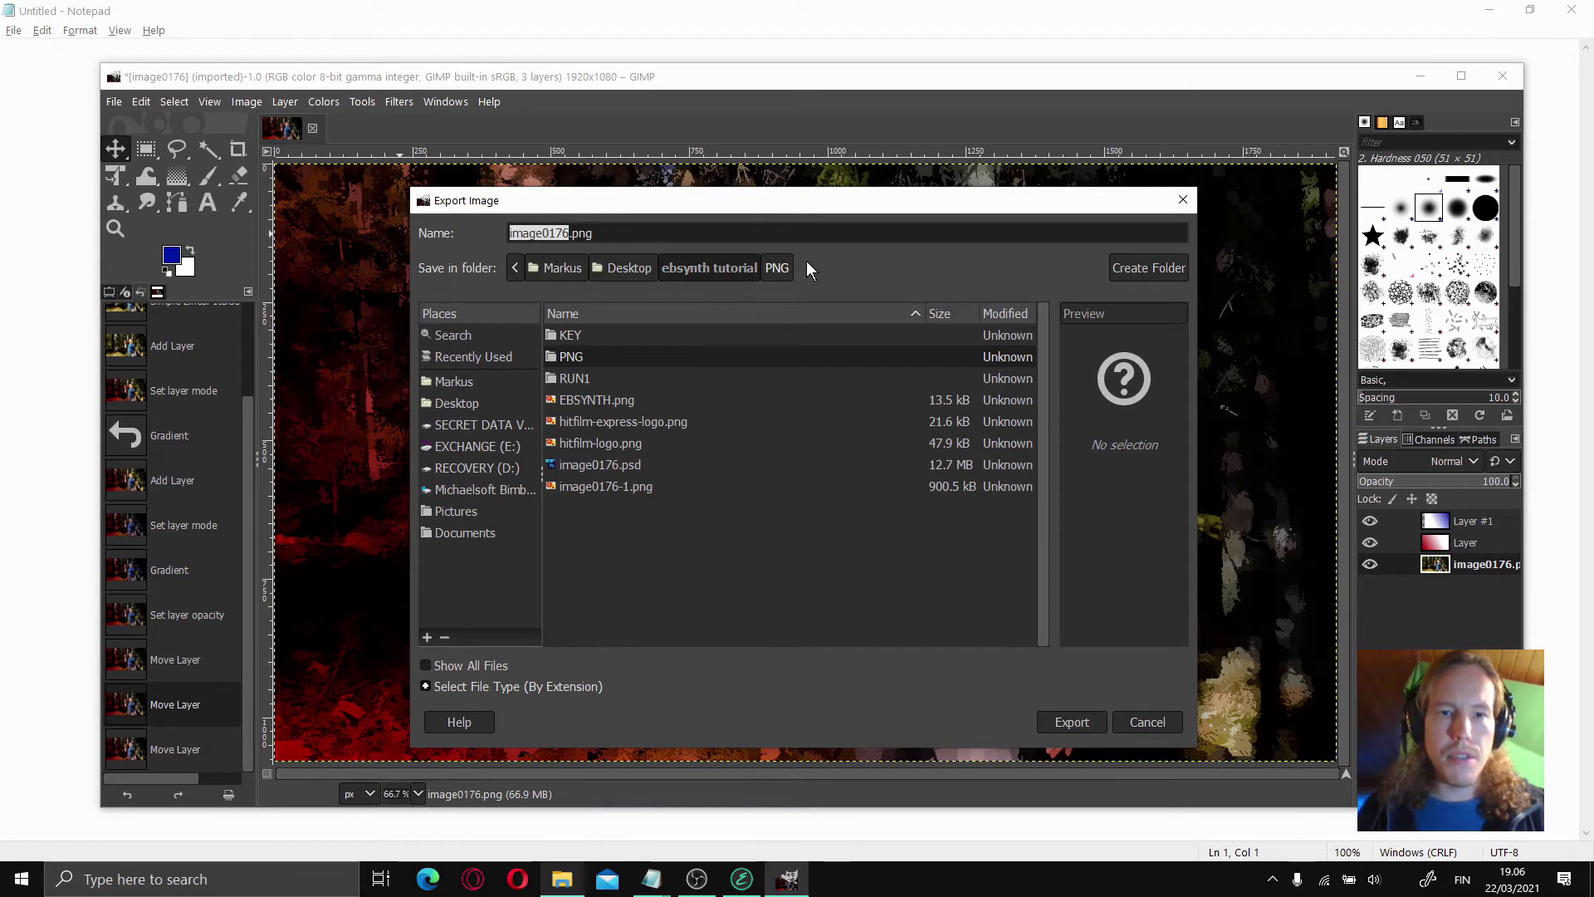
left_click(1143, 272)
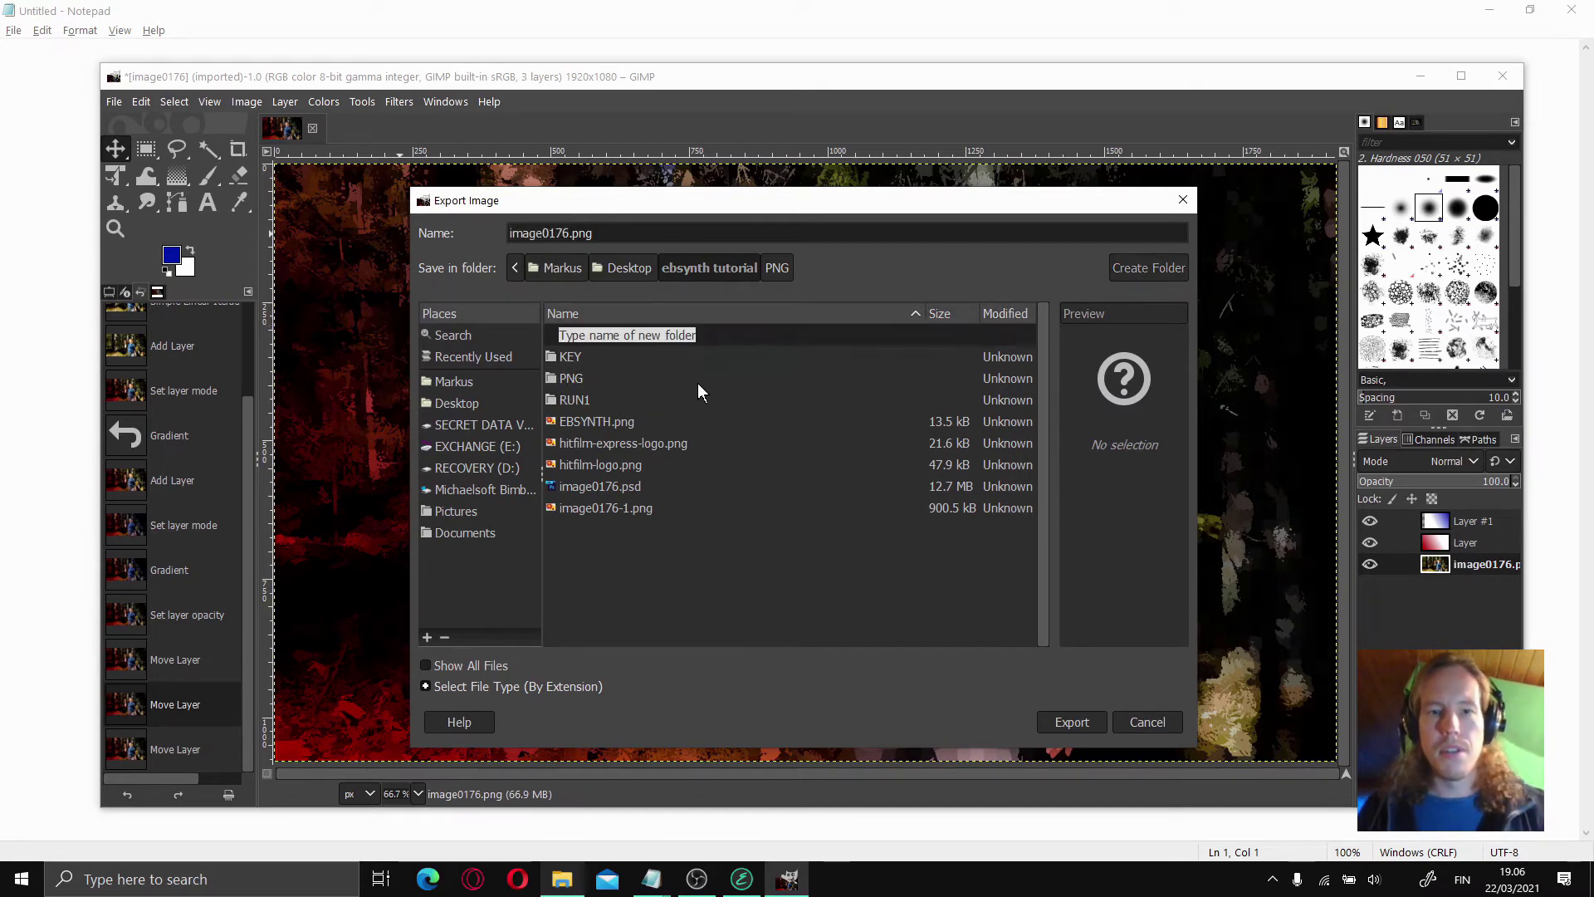
type("KEY GIMP")
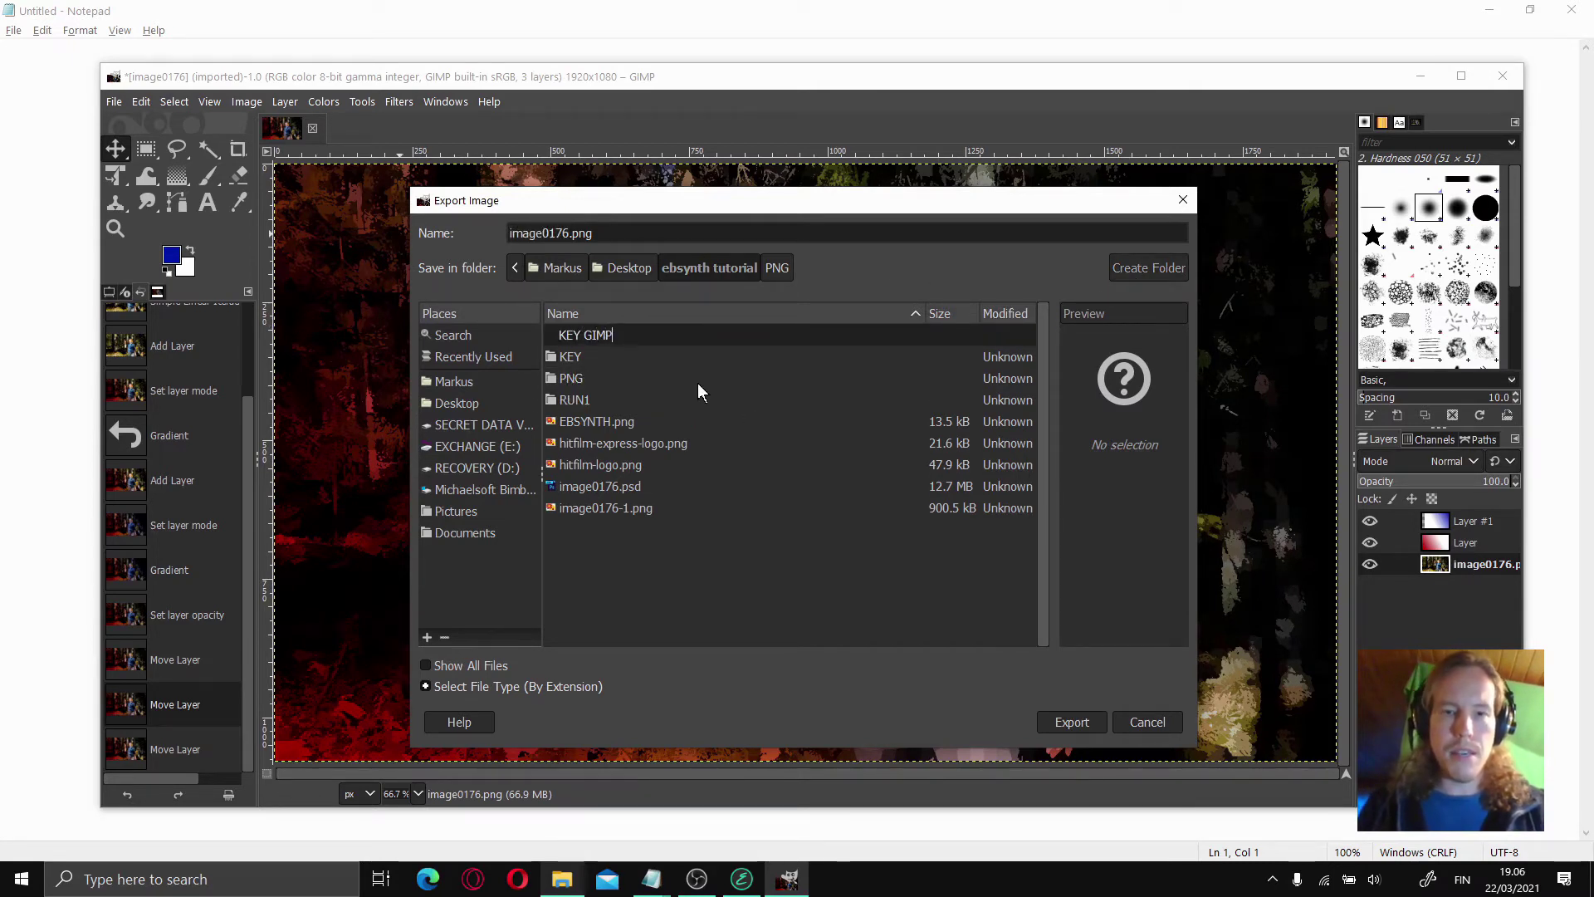
key("Return")
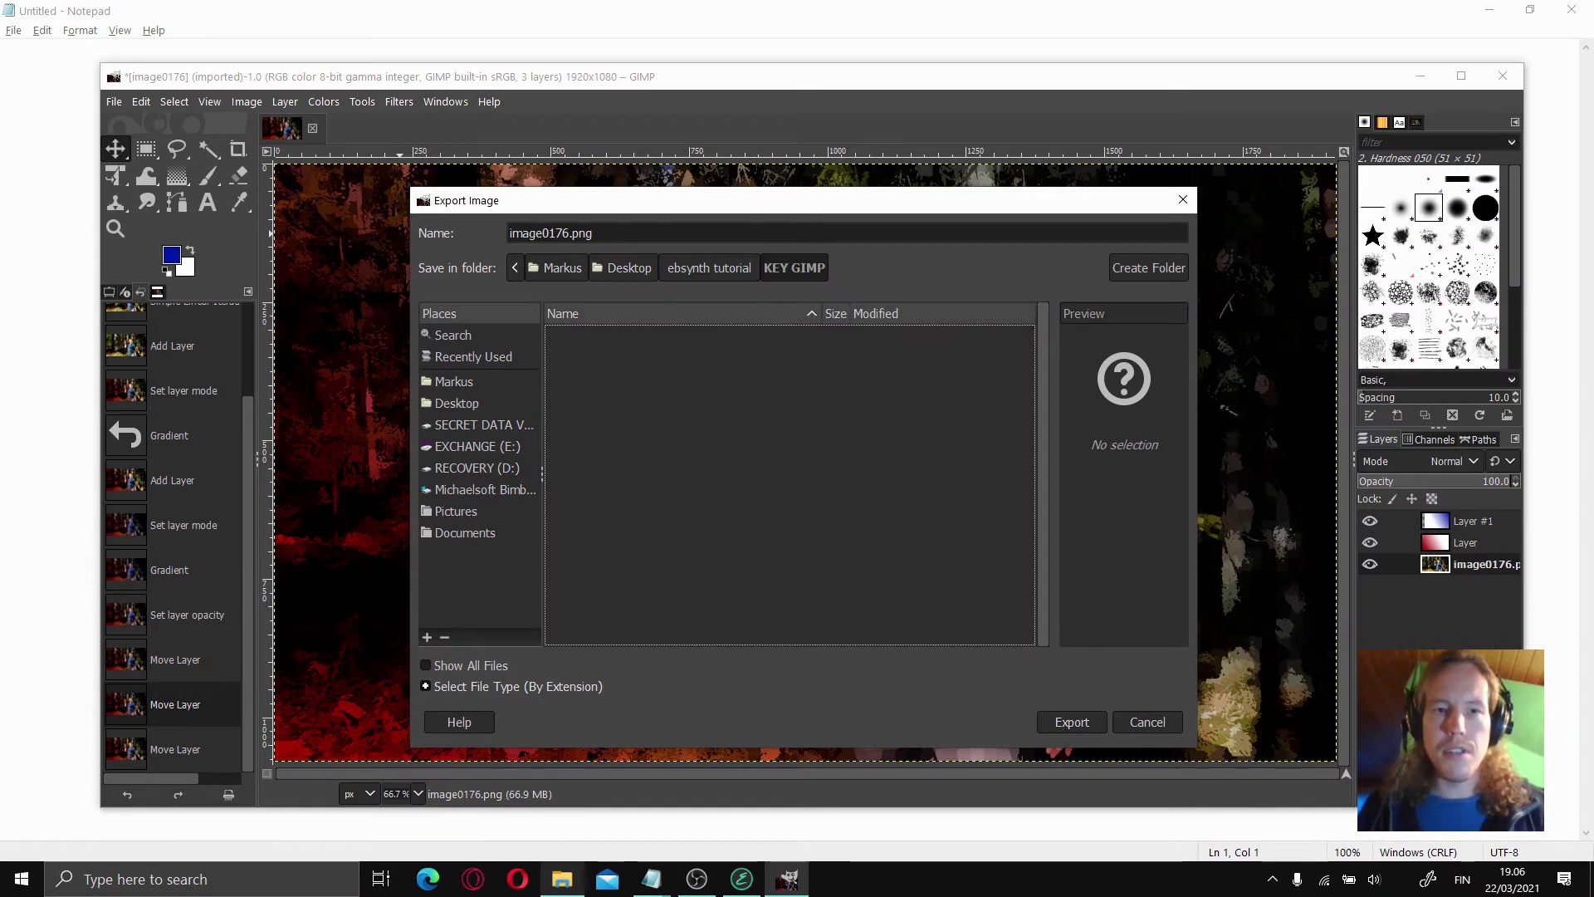
left_click(1068, 722)
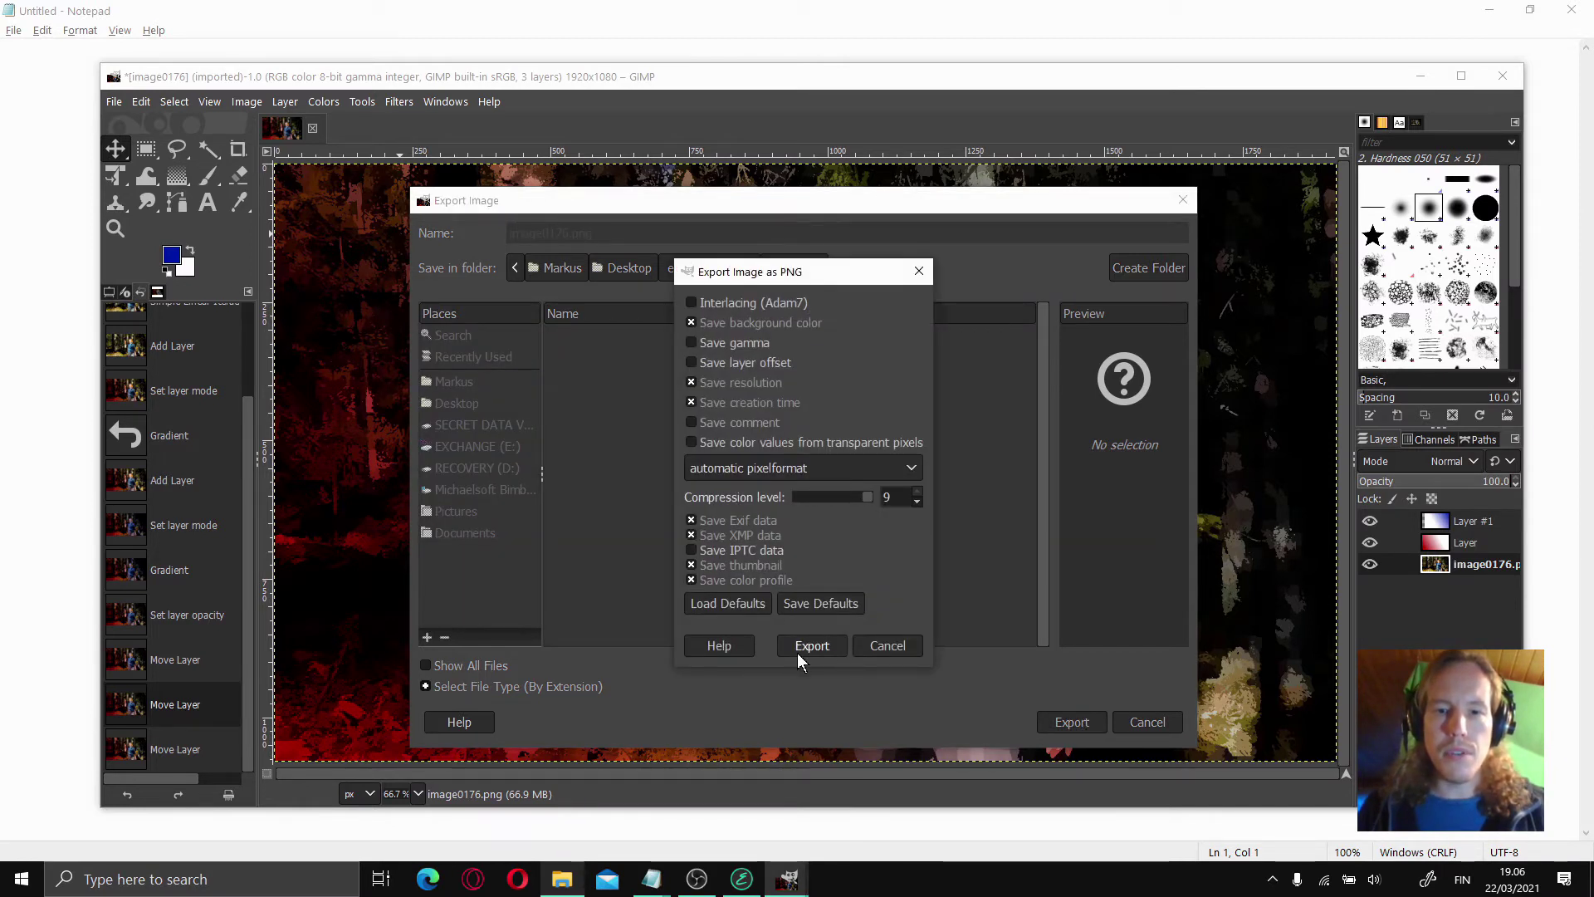
left_click(807, 650)
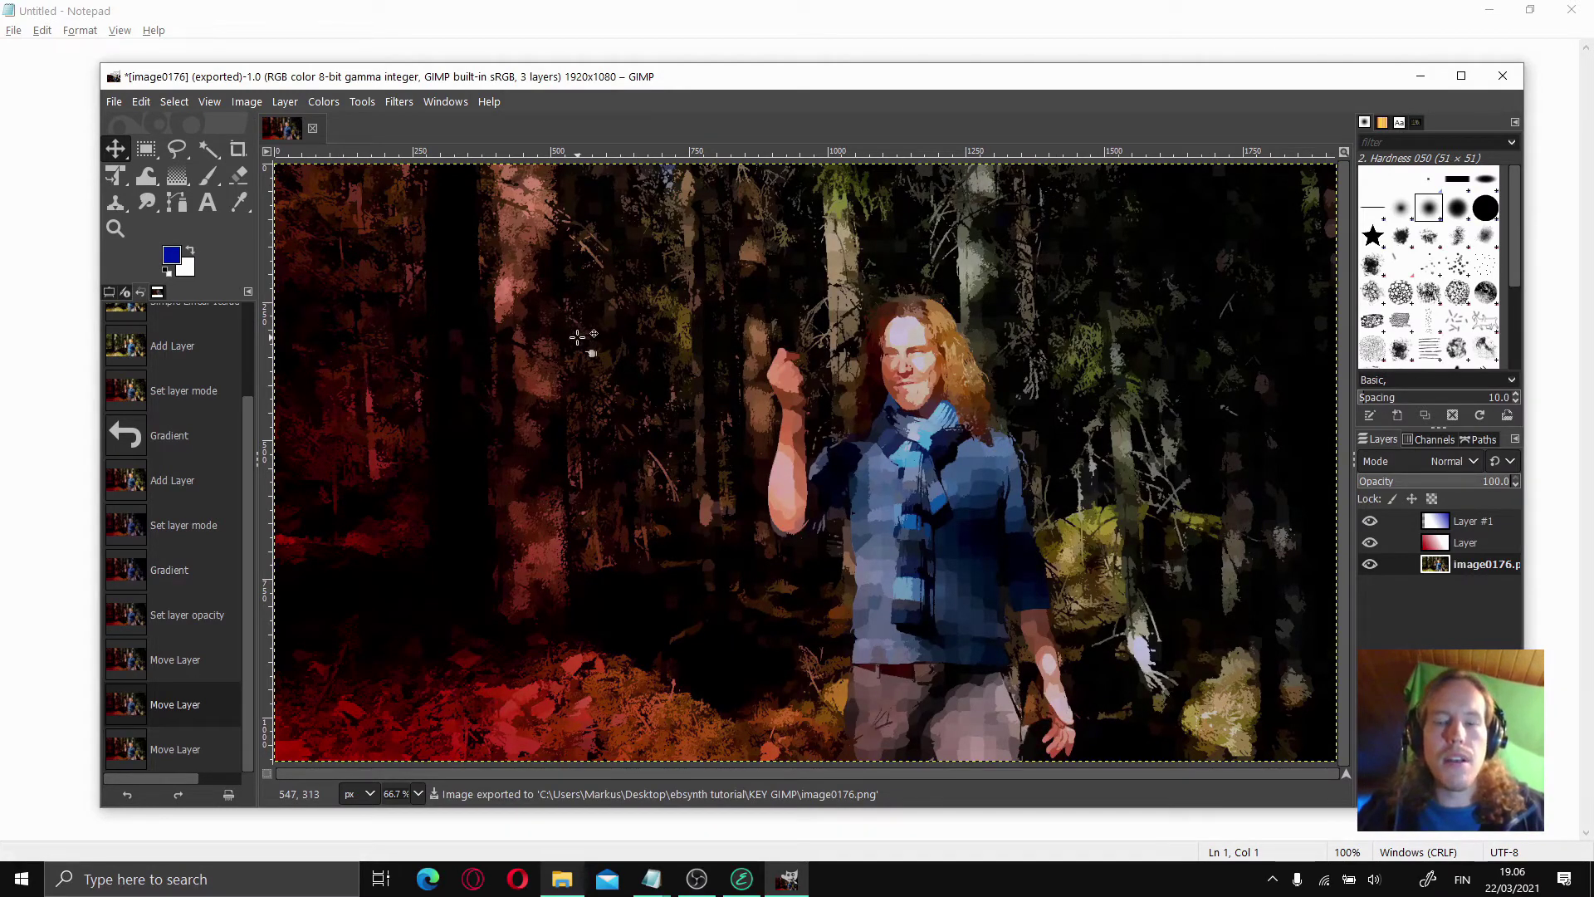
- Switch to EbSynth and look over the project's keyframe, video and output settings alongside the GIMP image
left_click(741, 878)
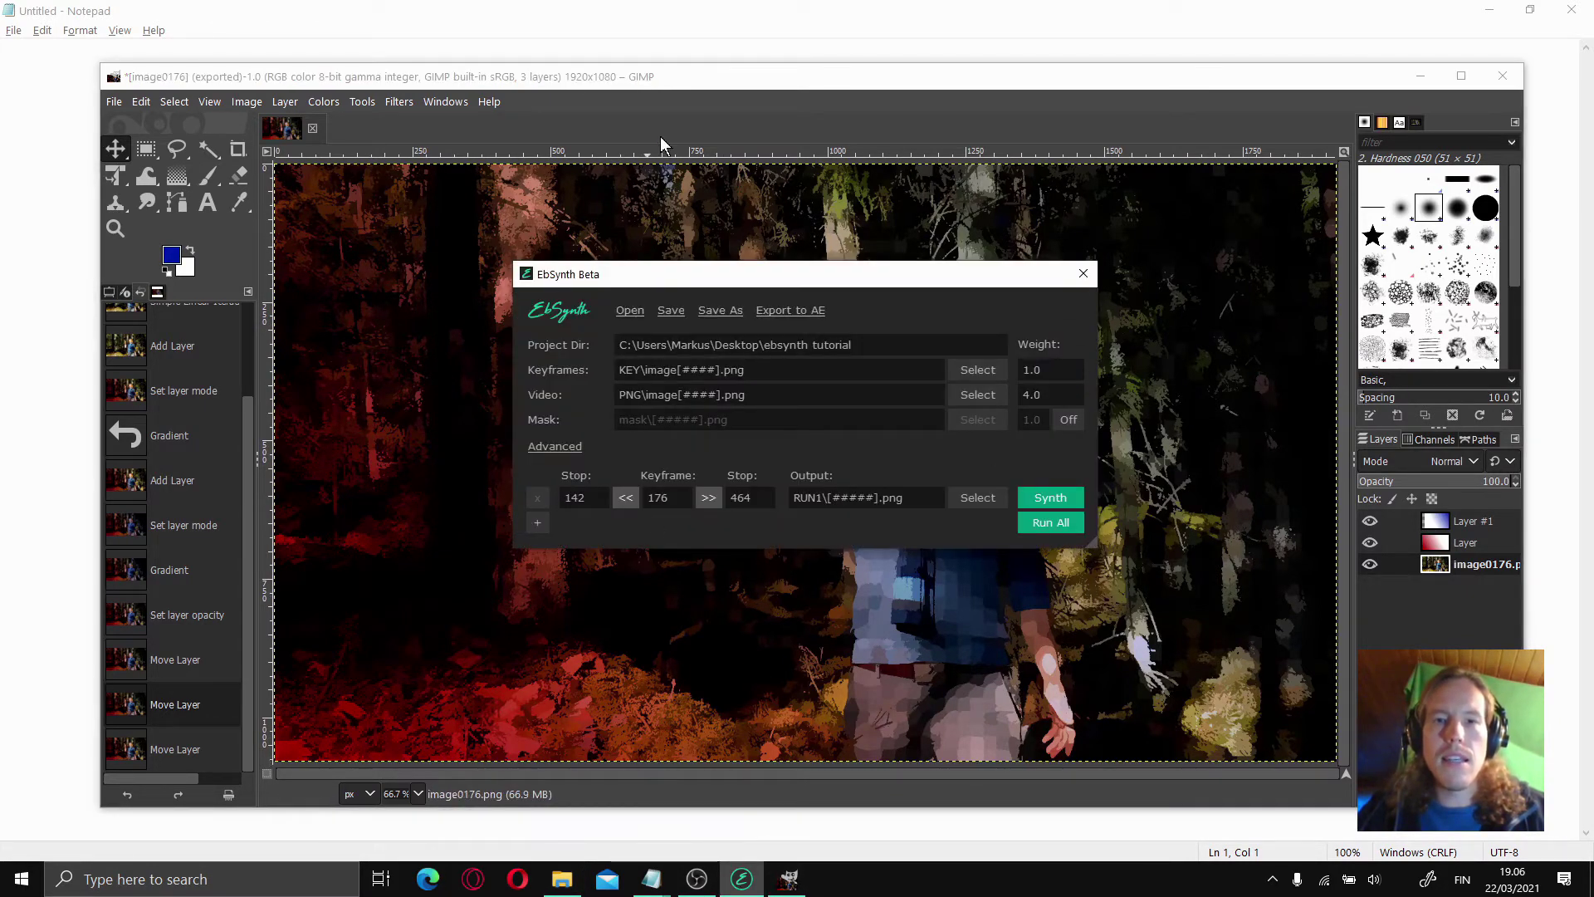
left_click(800, 83)
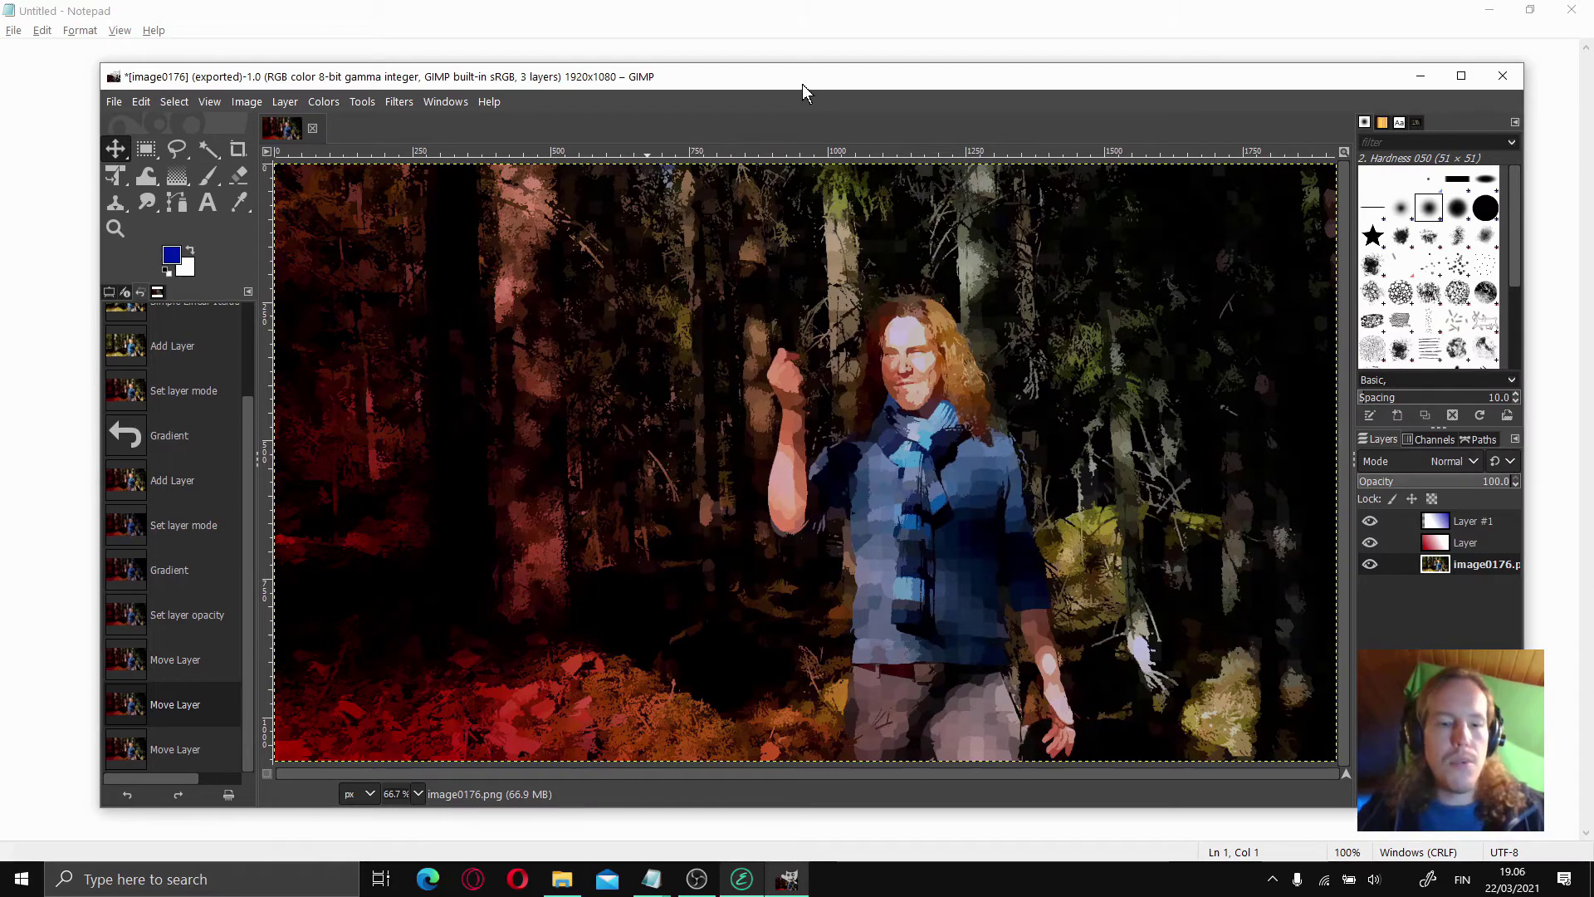
left_click(742, 878)
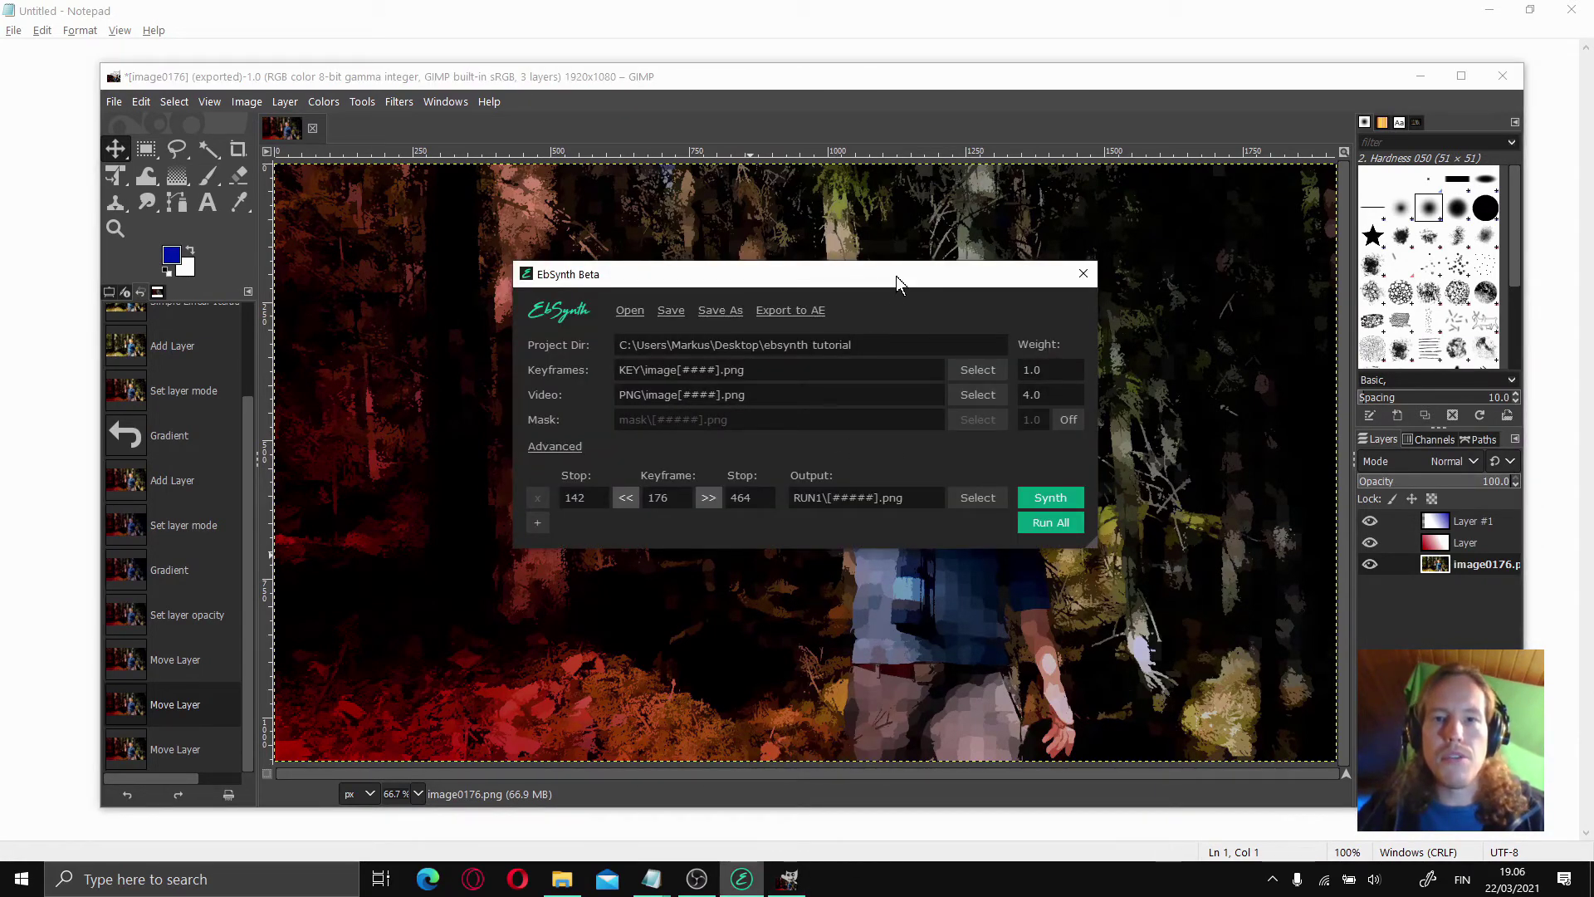
left_click_drag(895, 275, 512, 531)
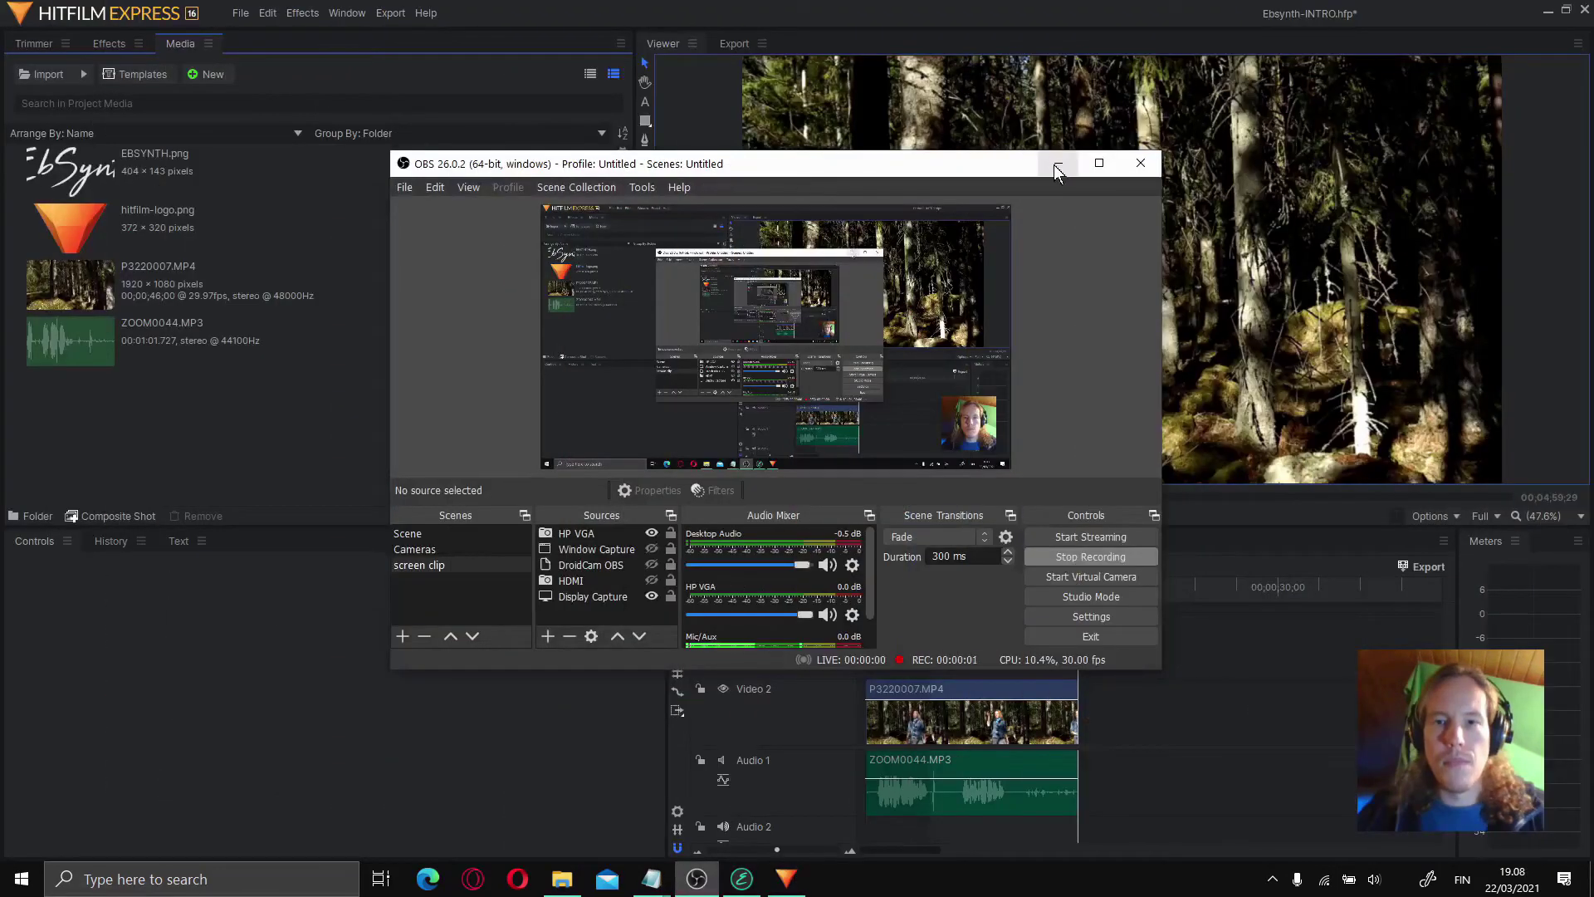
- Minimise the OBS window, check the EbSynth project settings again and return to HitFilm Express
left_click(1054, 165)
left_click(745, 888)
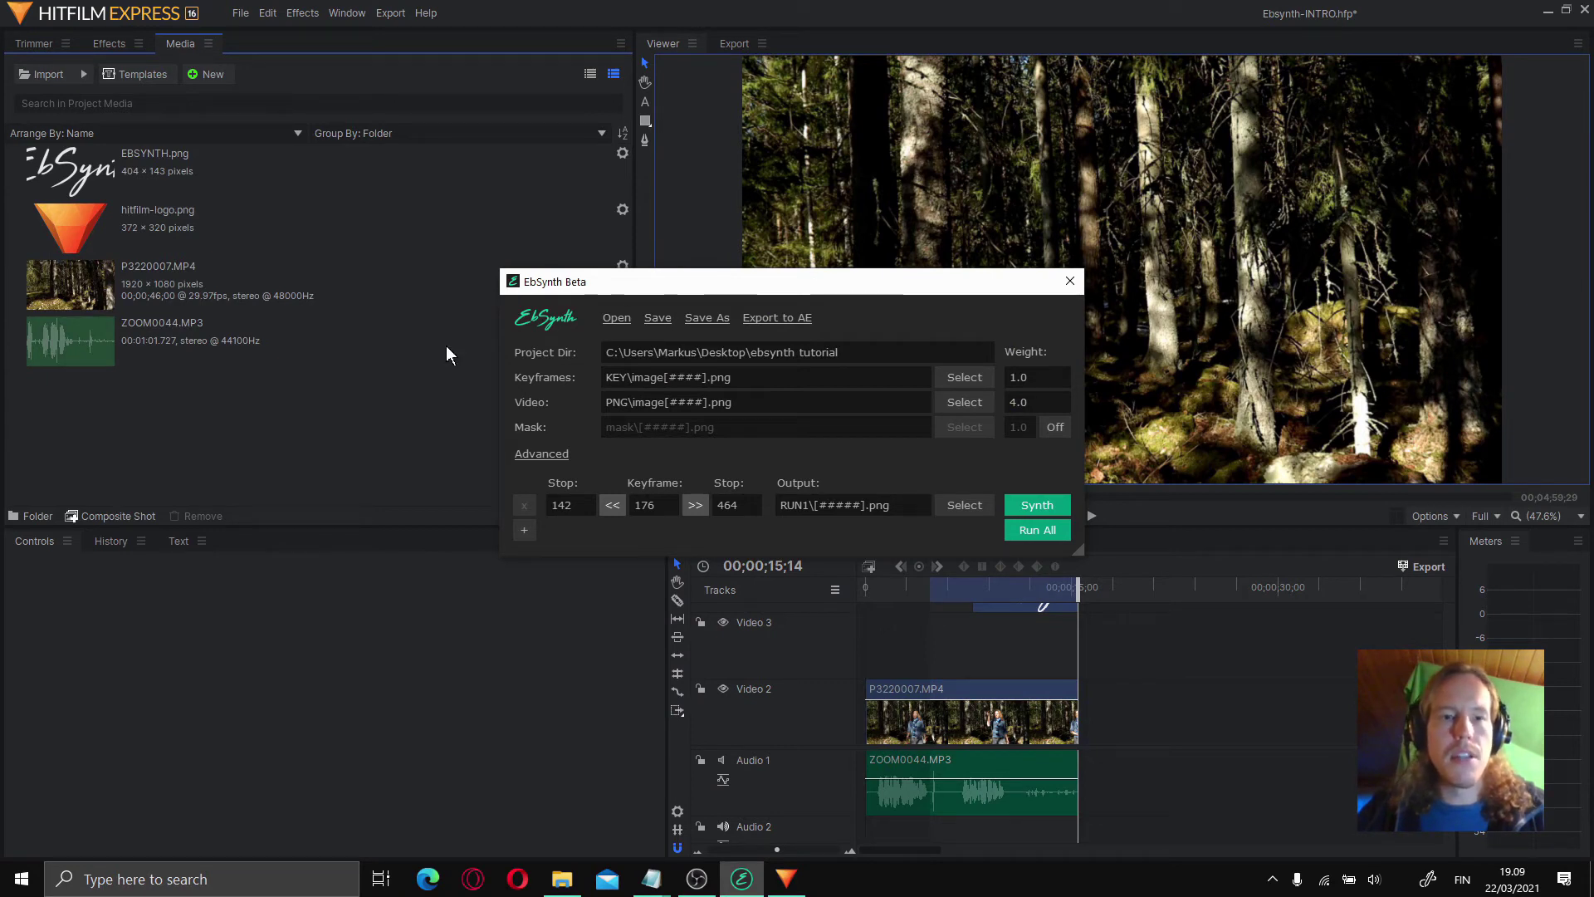
left_click(330, 380)
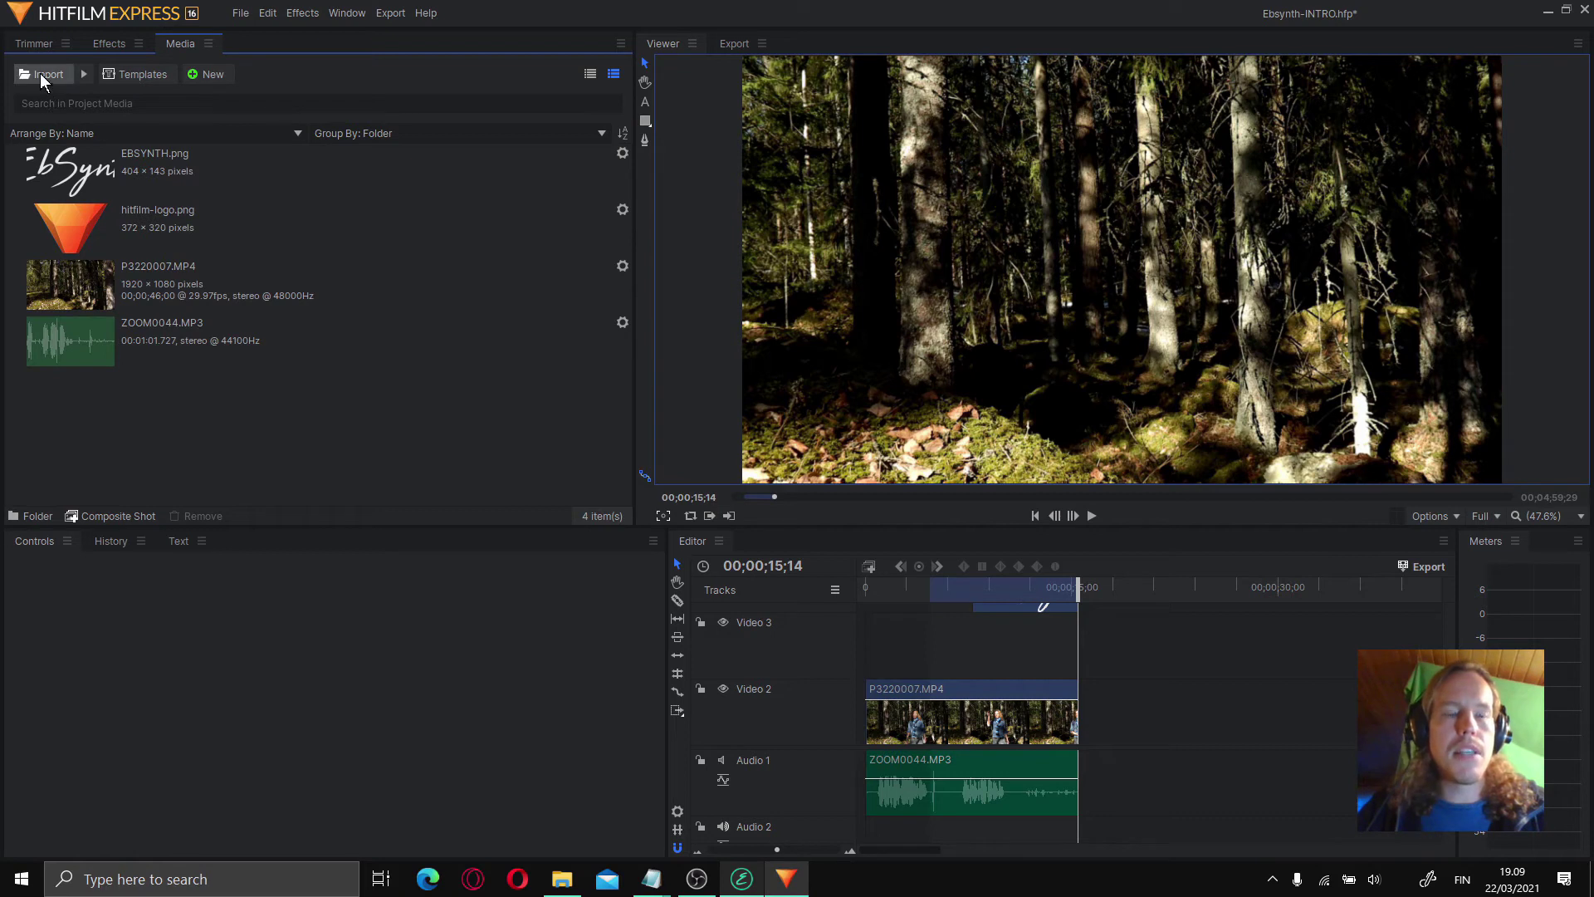
- Import all frames from the RUN1 output folder, starting at 00142, as an image sequence
left_click(83, 75)
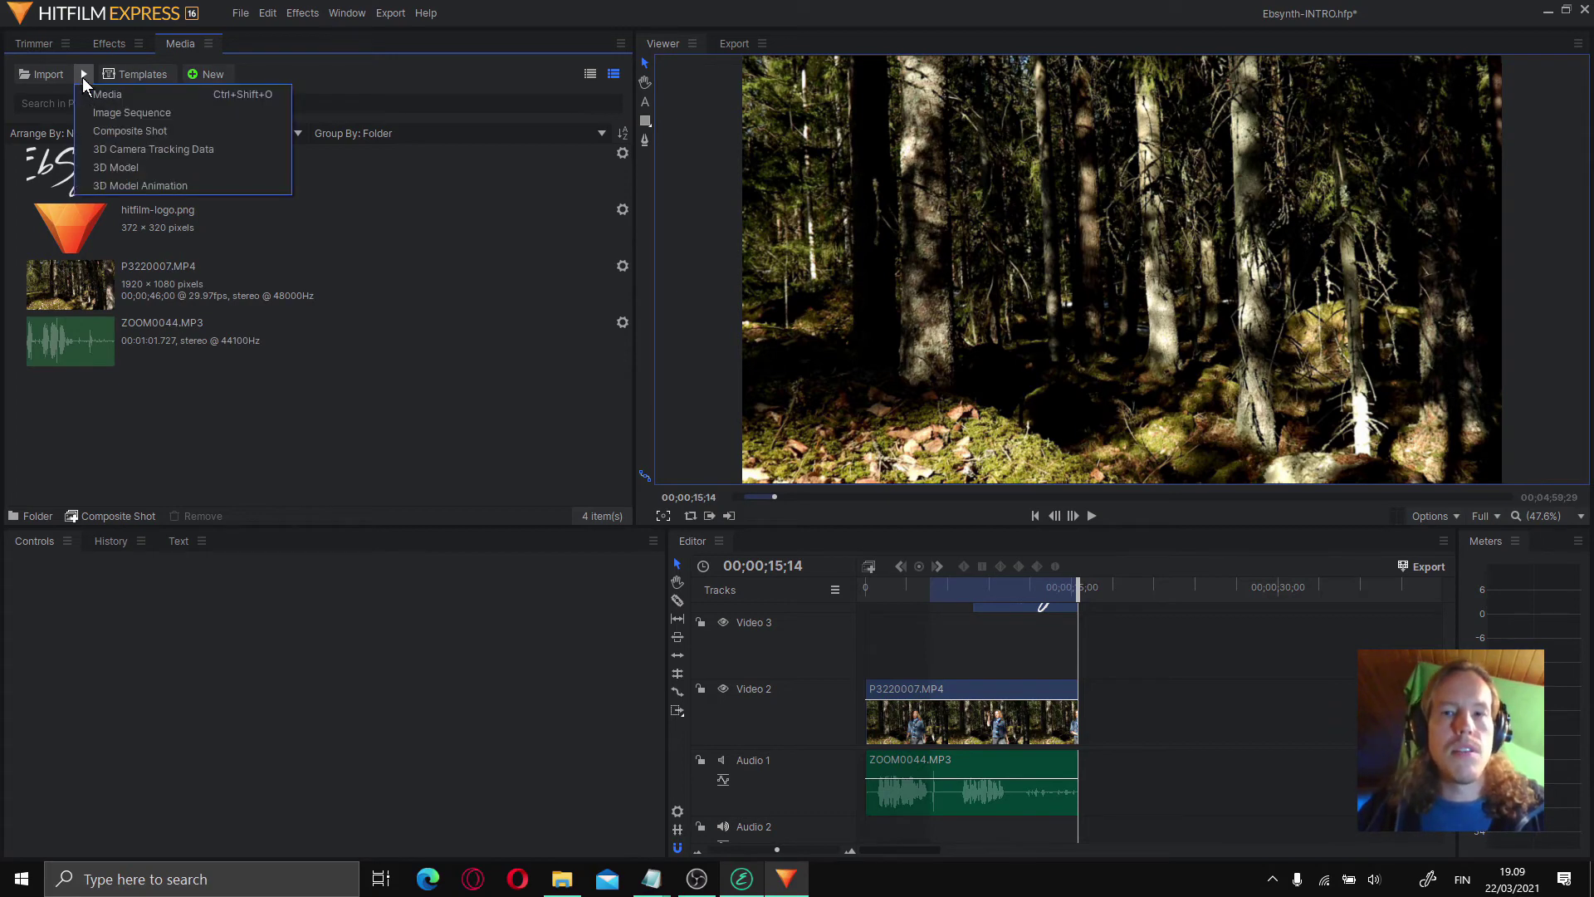
left_click(136, 115)
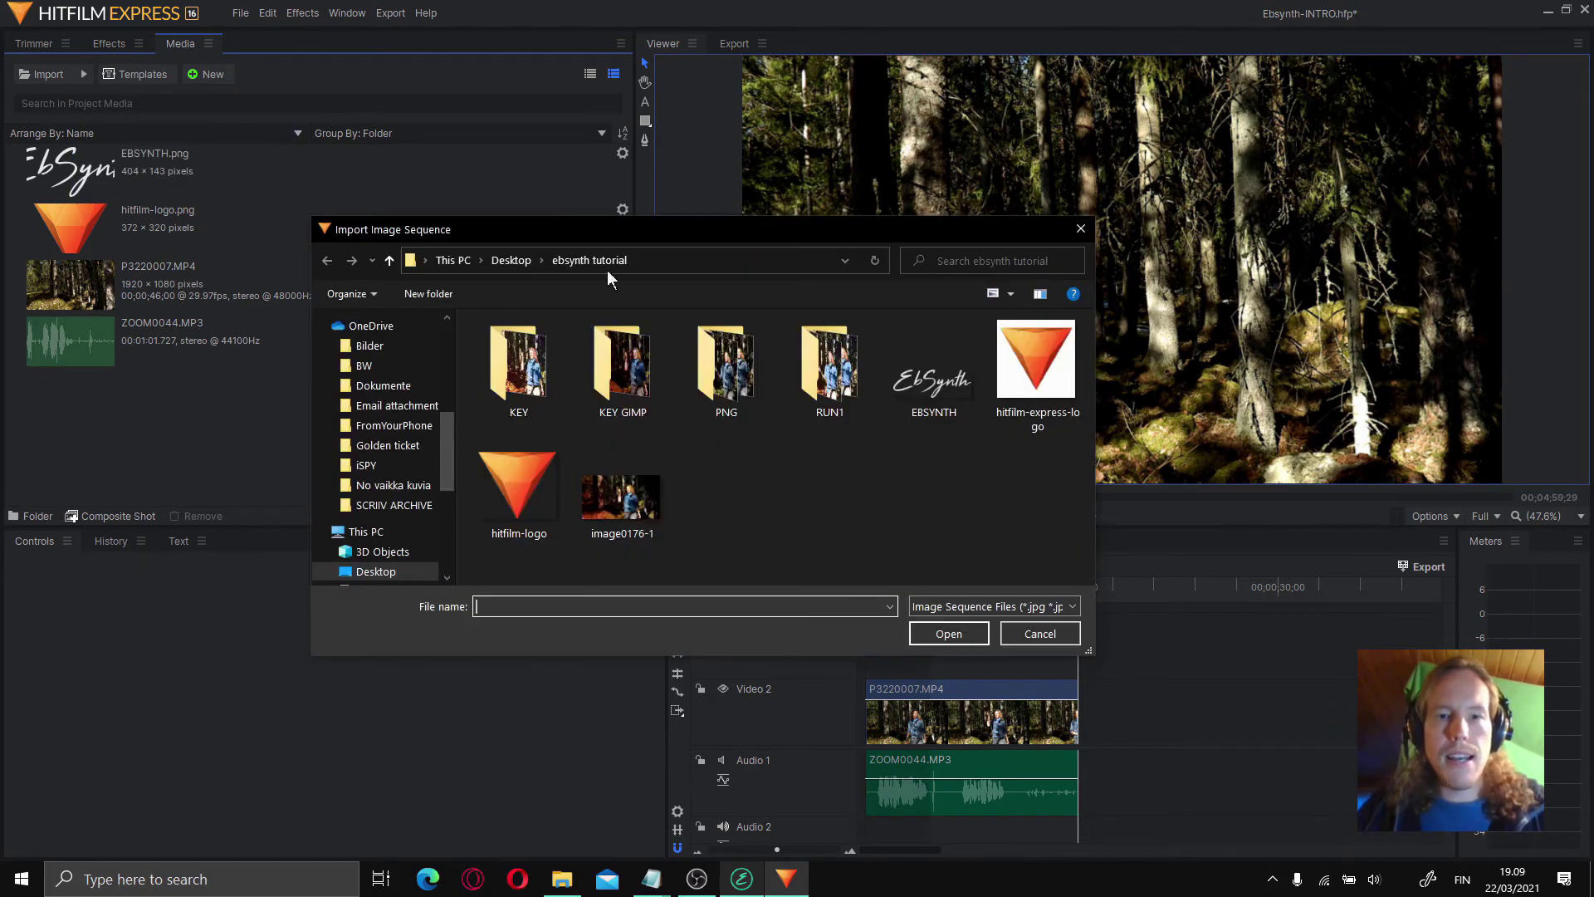
left_click(817, 366)
double_click(818, 365)
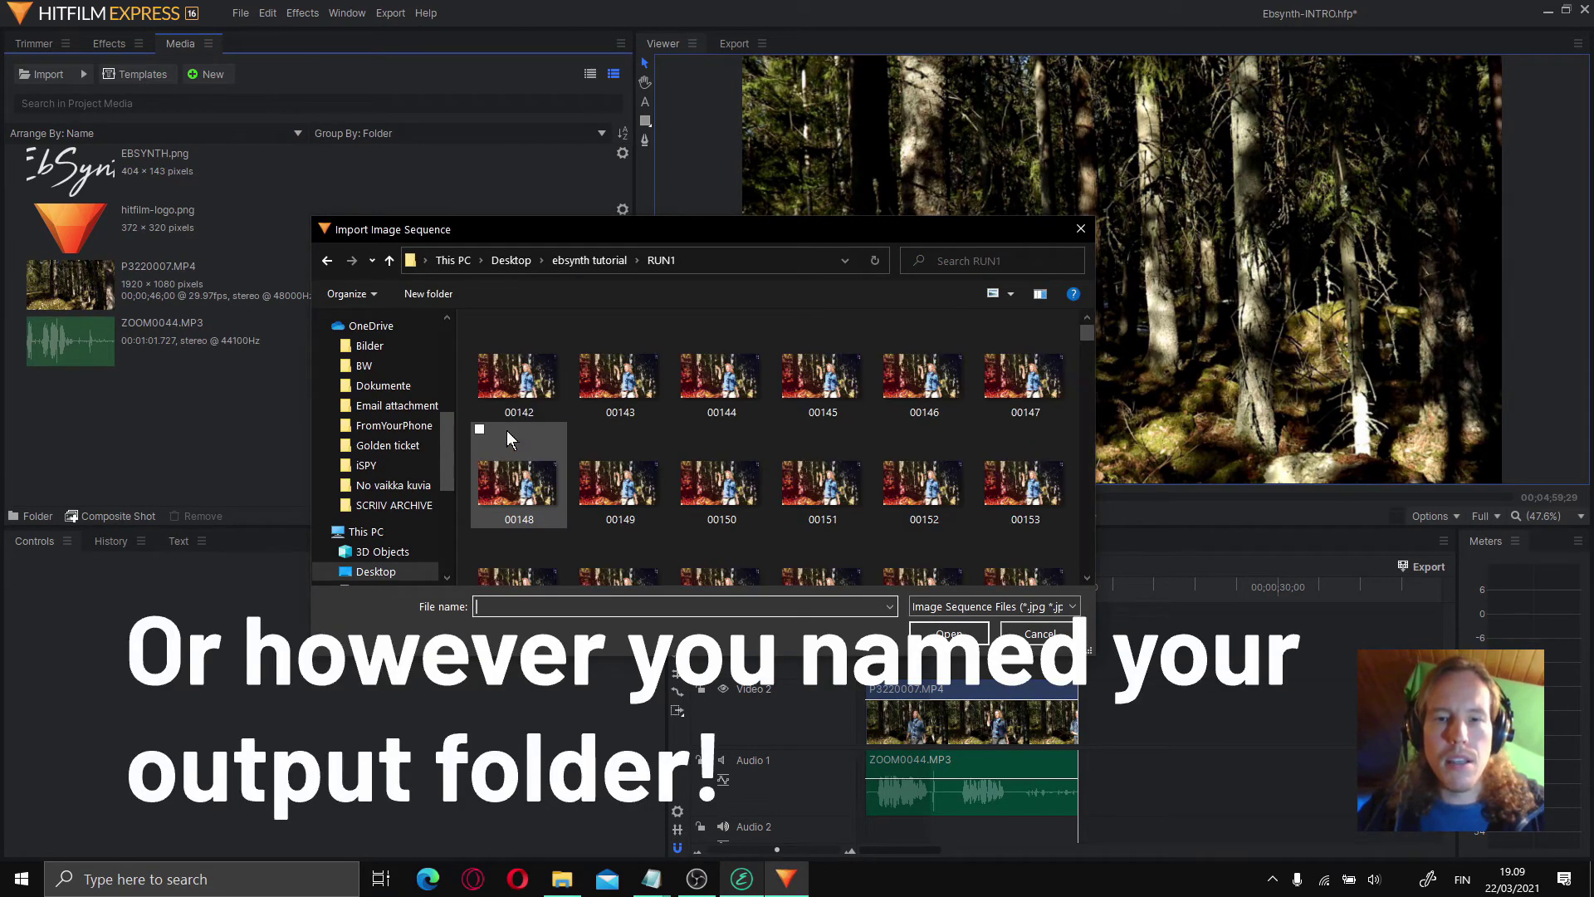
left_click(523, 368)
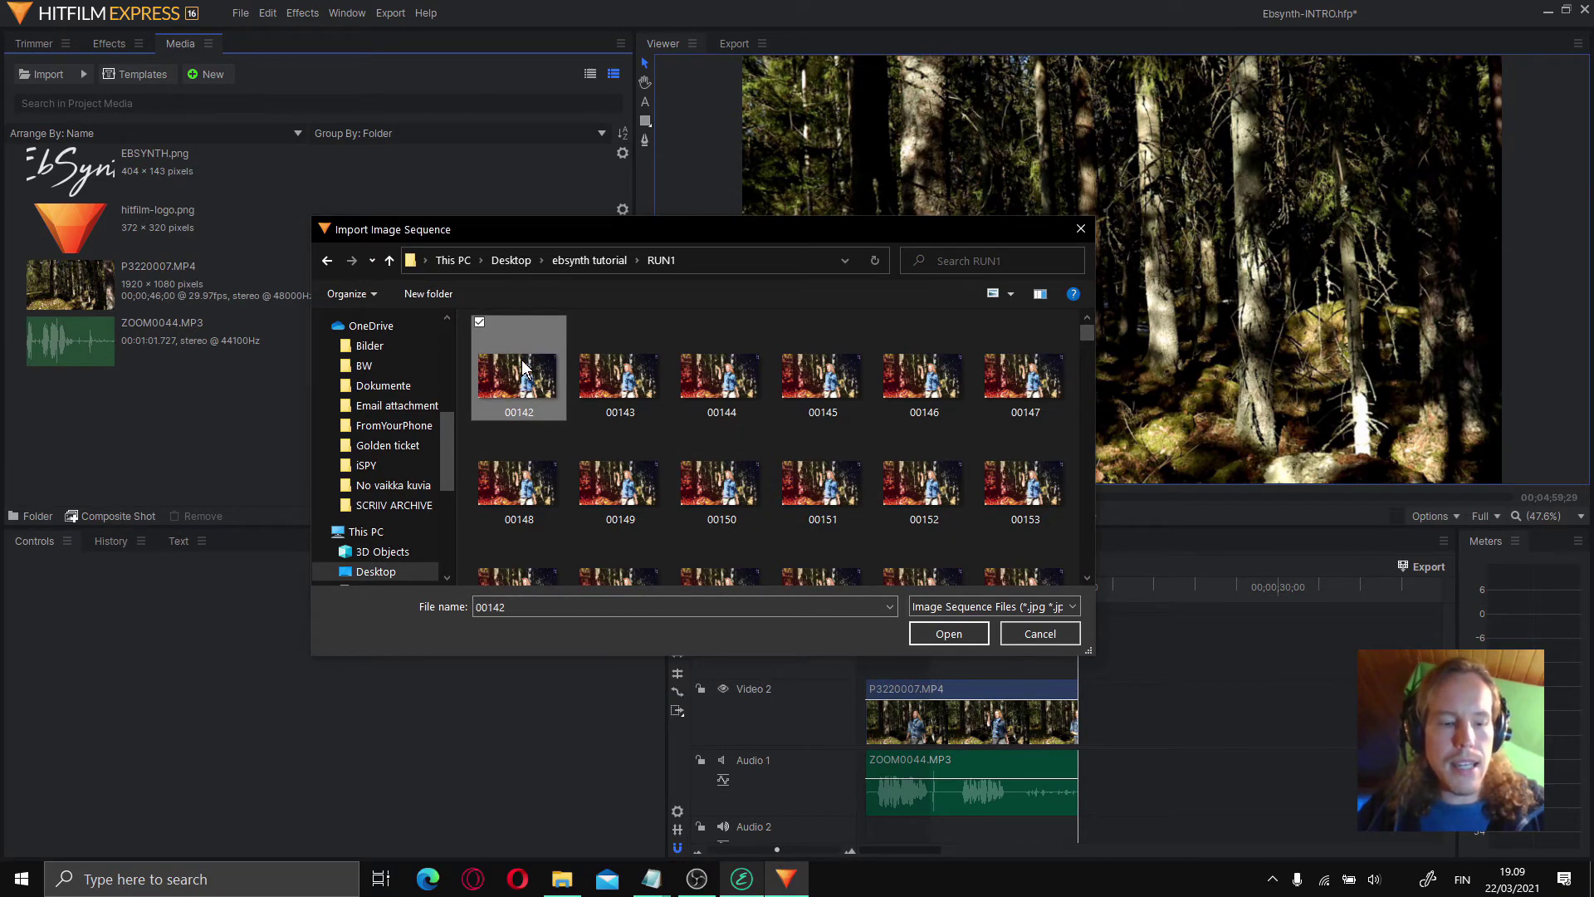
key("ctrl+a")
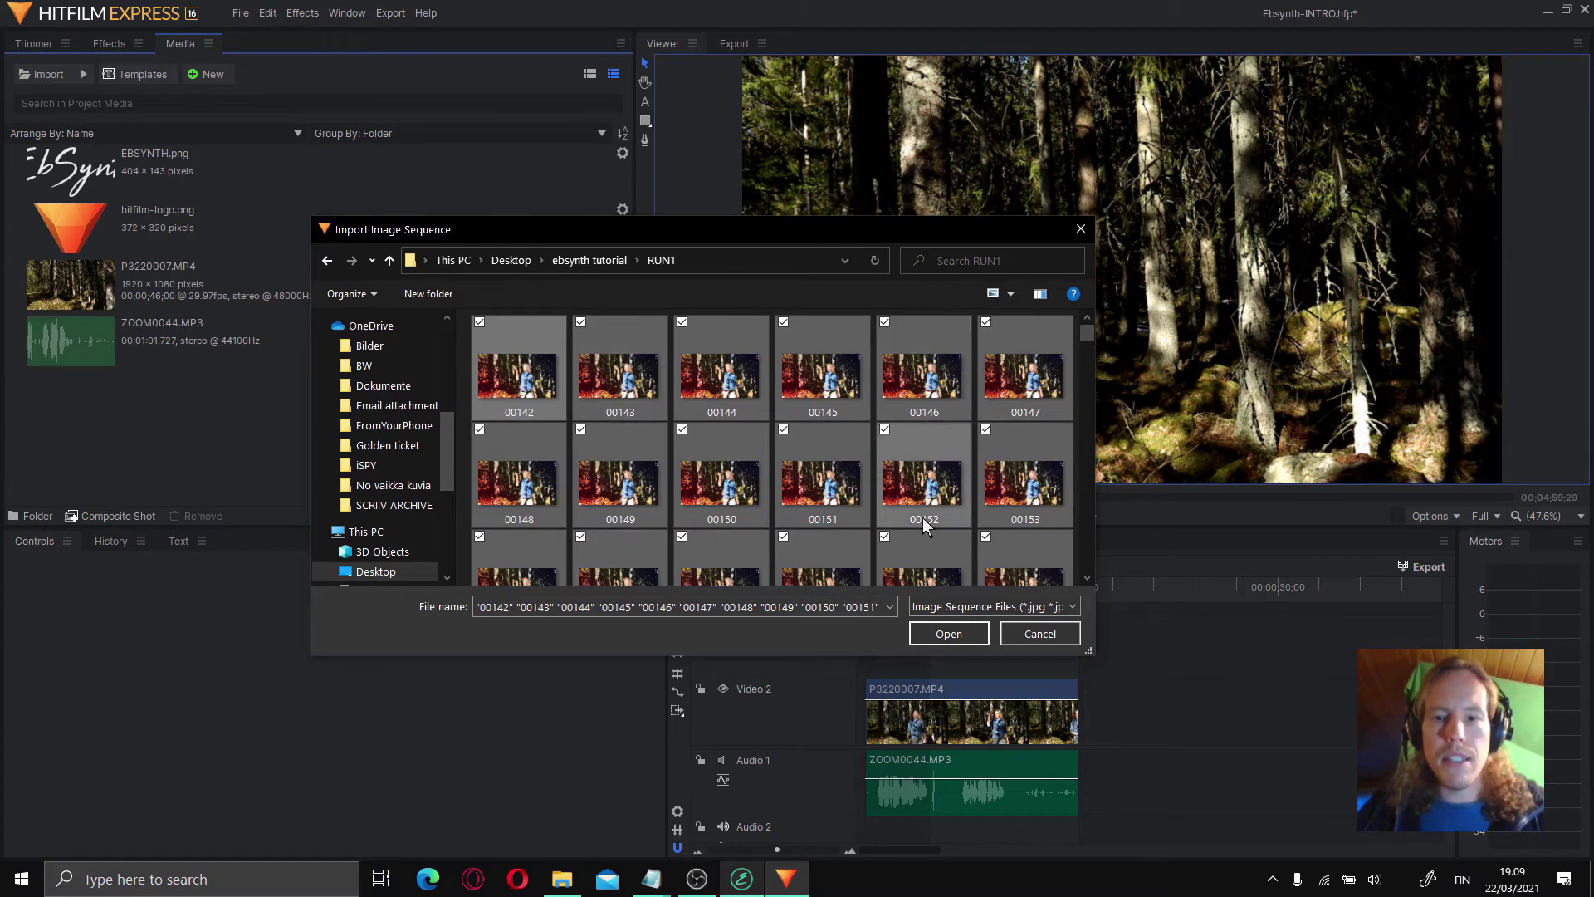
left_click(949, 636)
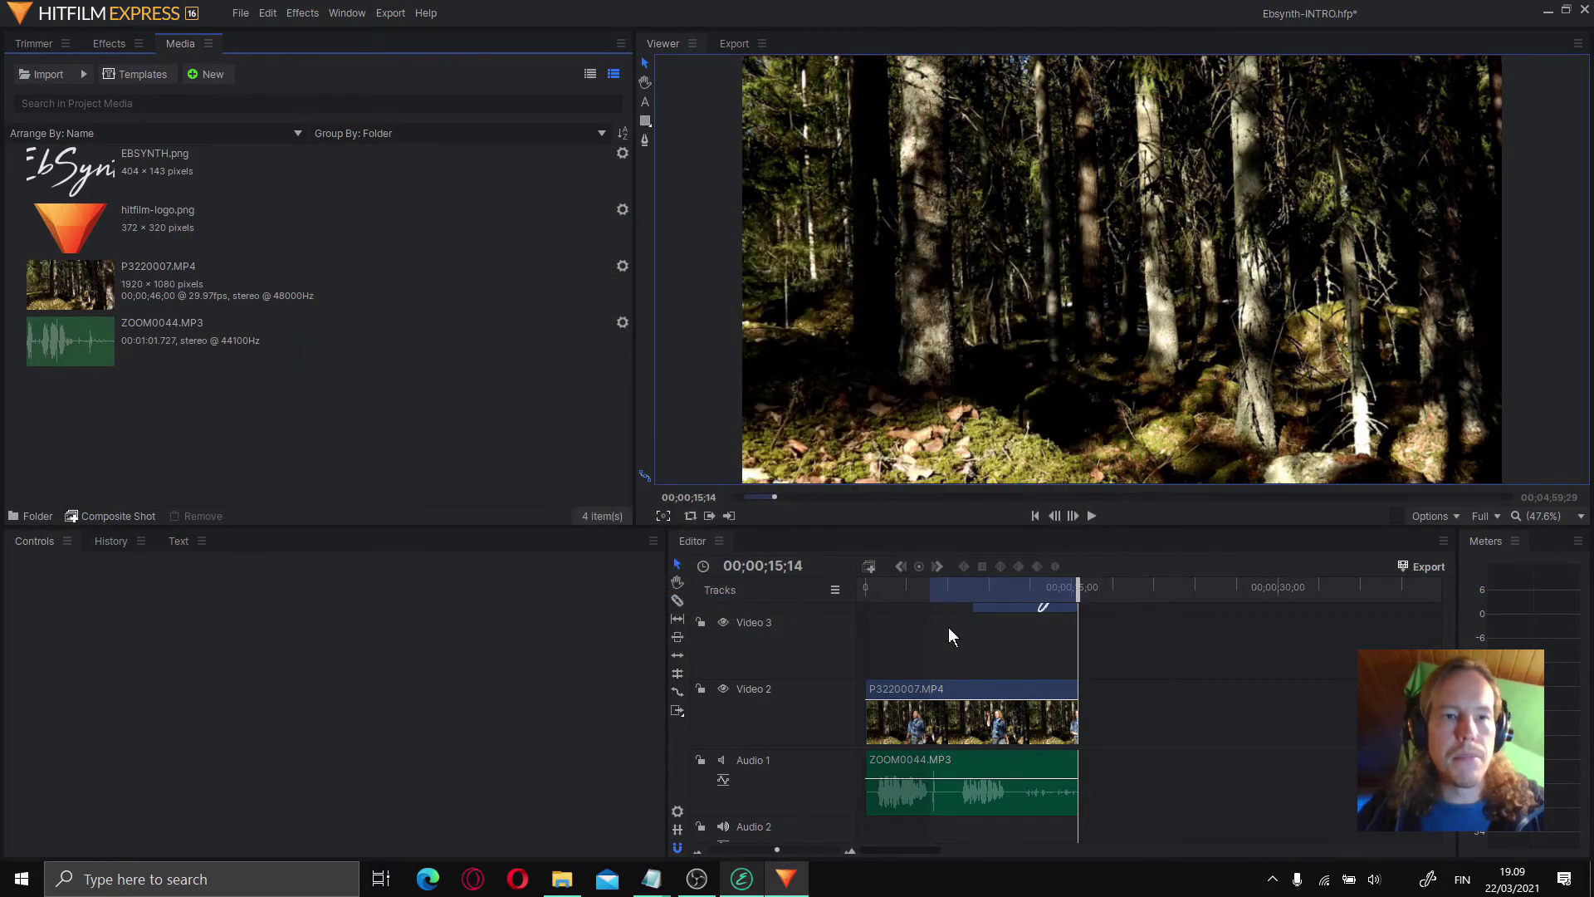
- Place the imported image sequence on the timeline above P3220007.MP4, starting at the in point, and play the timeline from its beginning
left_click_drag(230, 157, 938, 669)
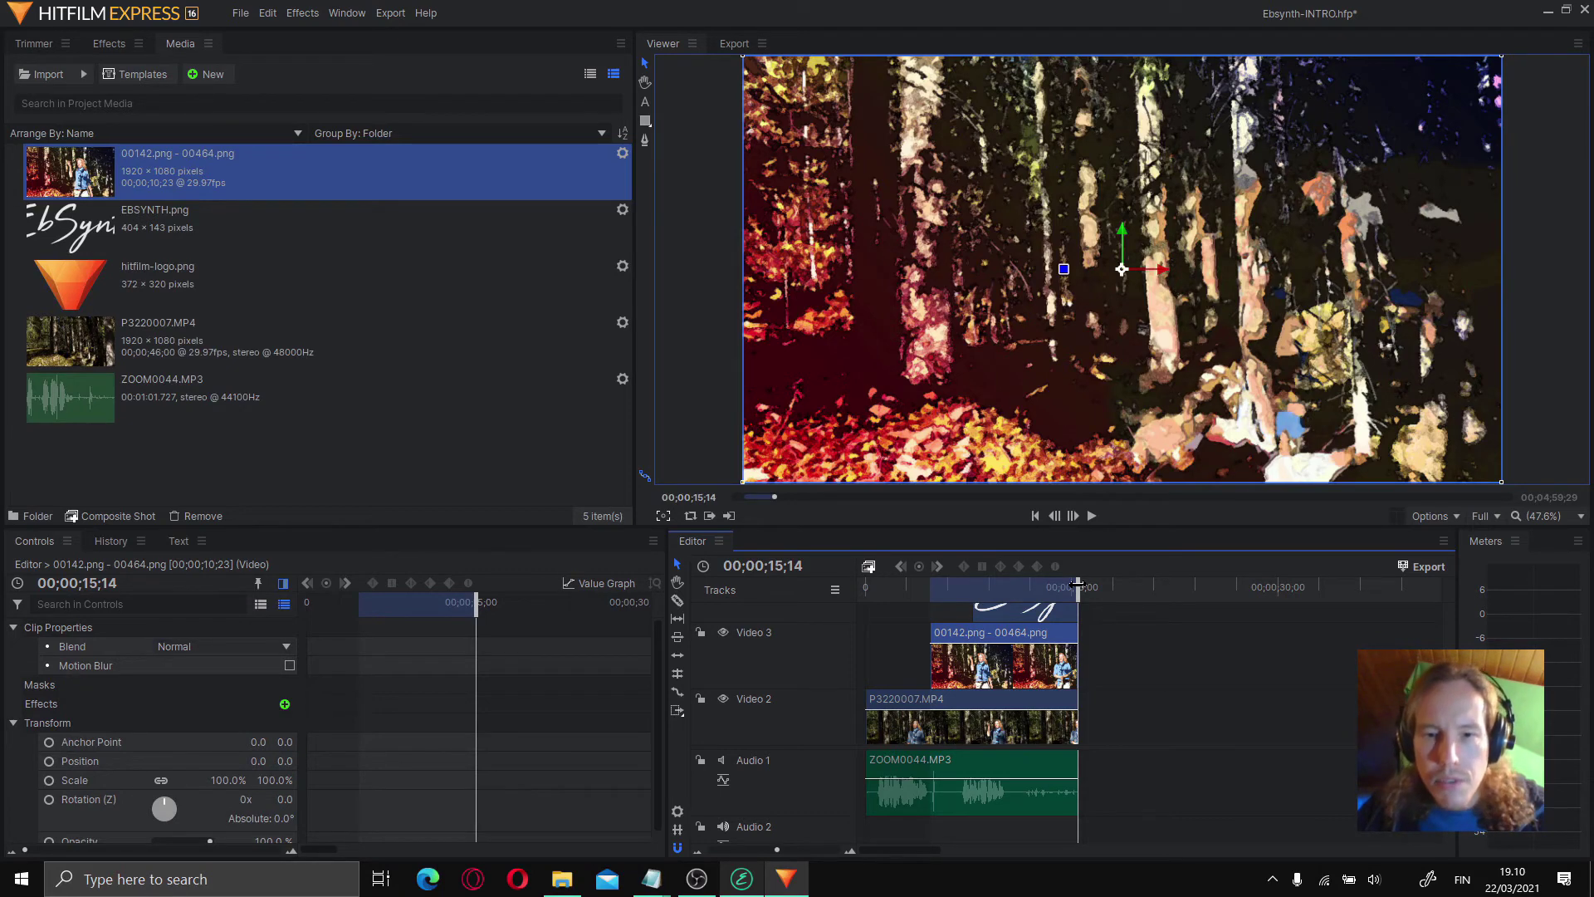
key("Home")
key("space")
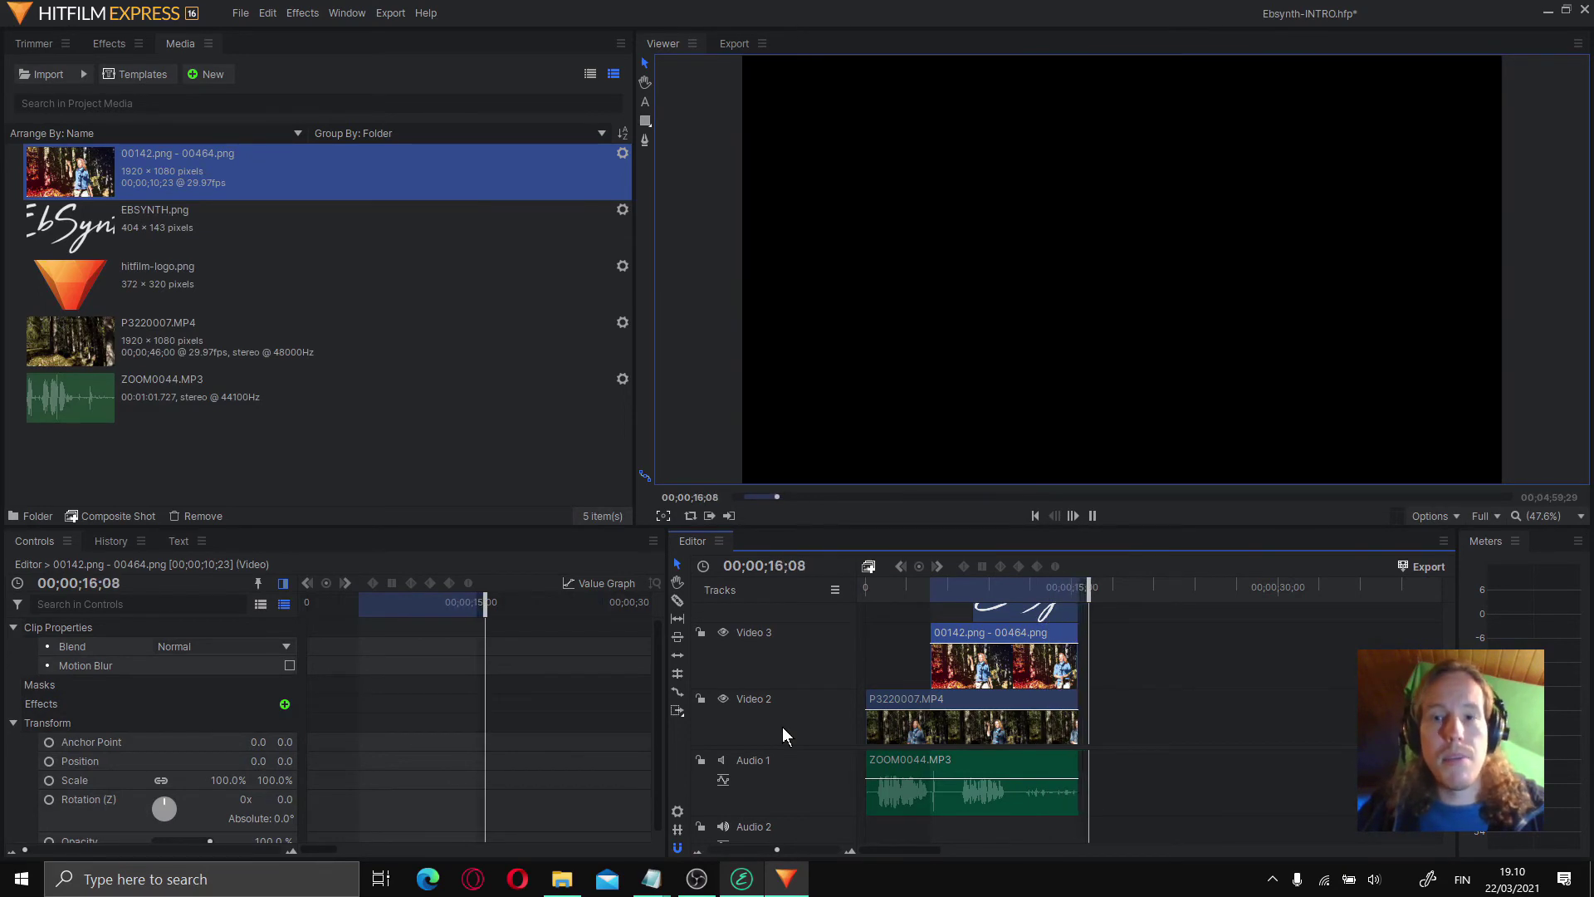
key("space")
key("Home")
scroll(731, 661, "up", 2)
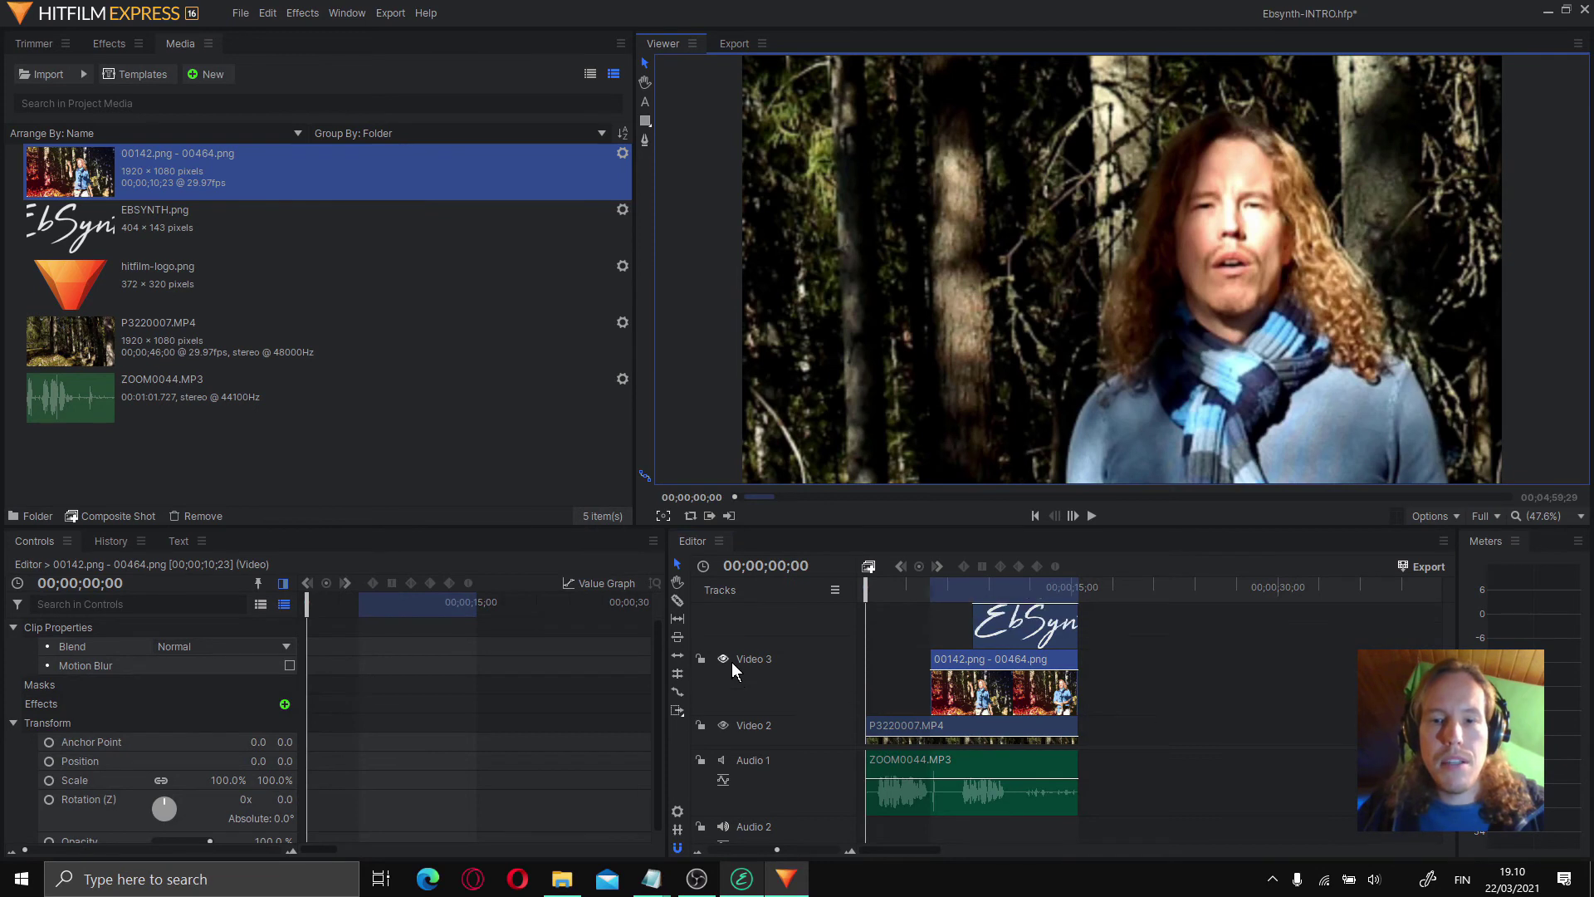
scroll(727, 638, "up", 3)
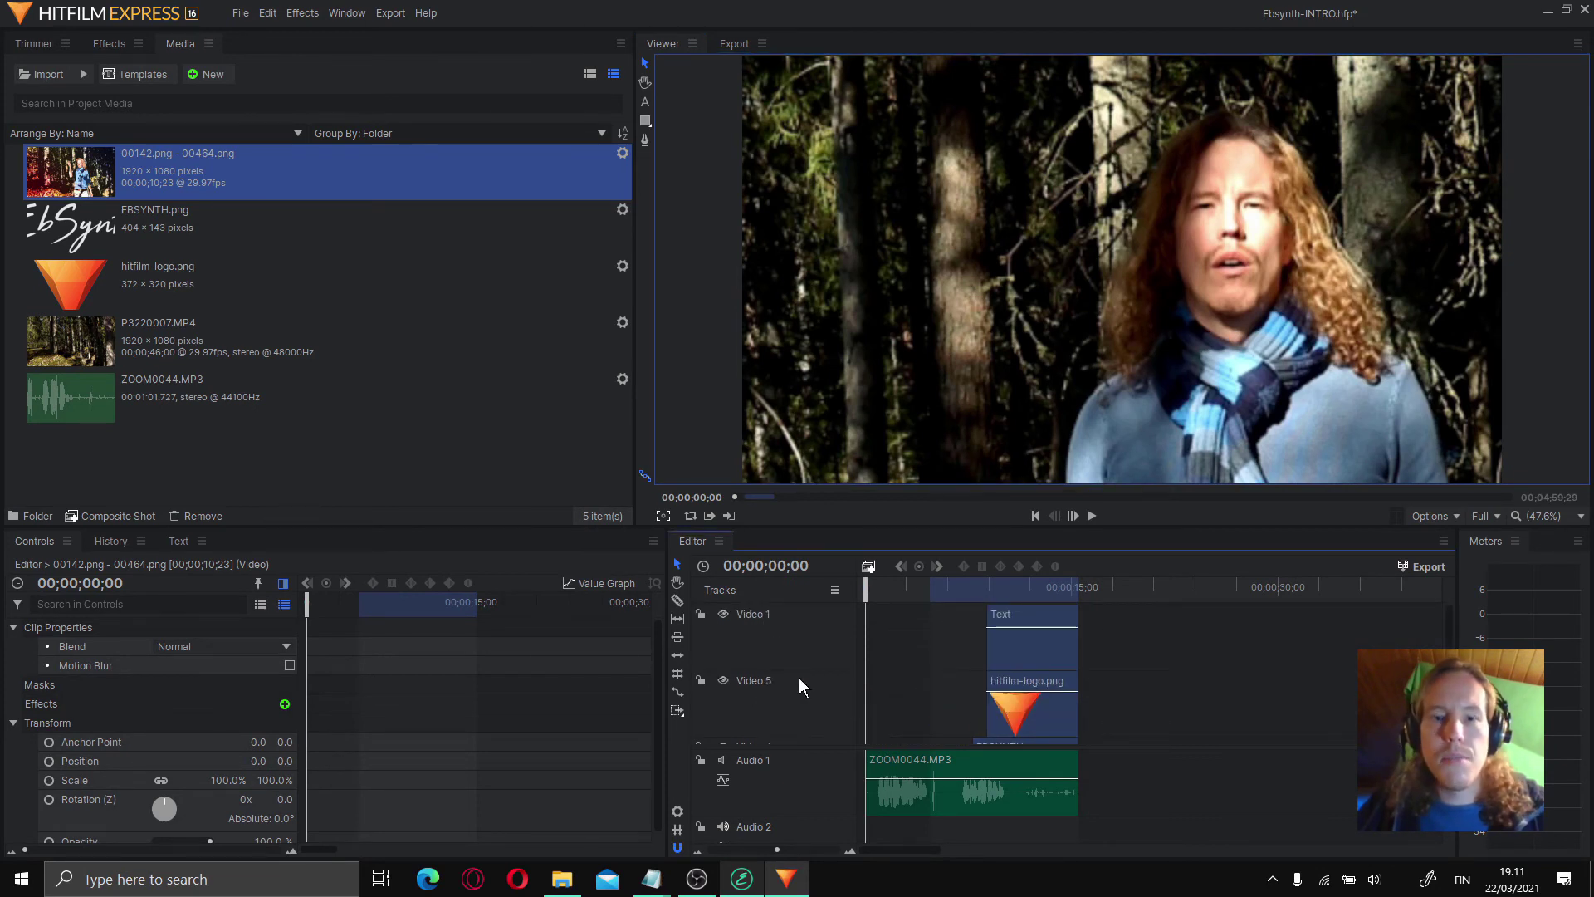
scroll(799, 678, "down", 4)
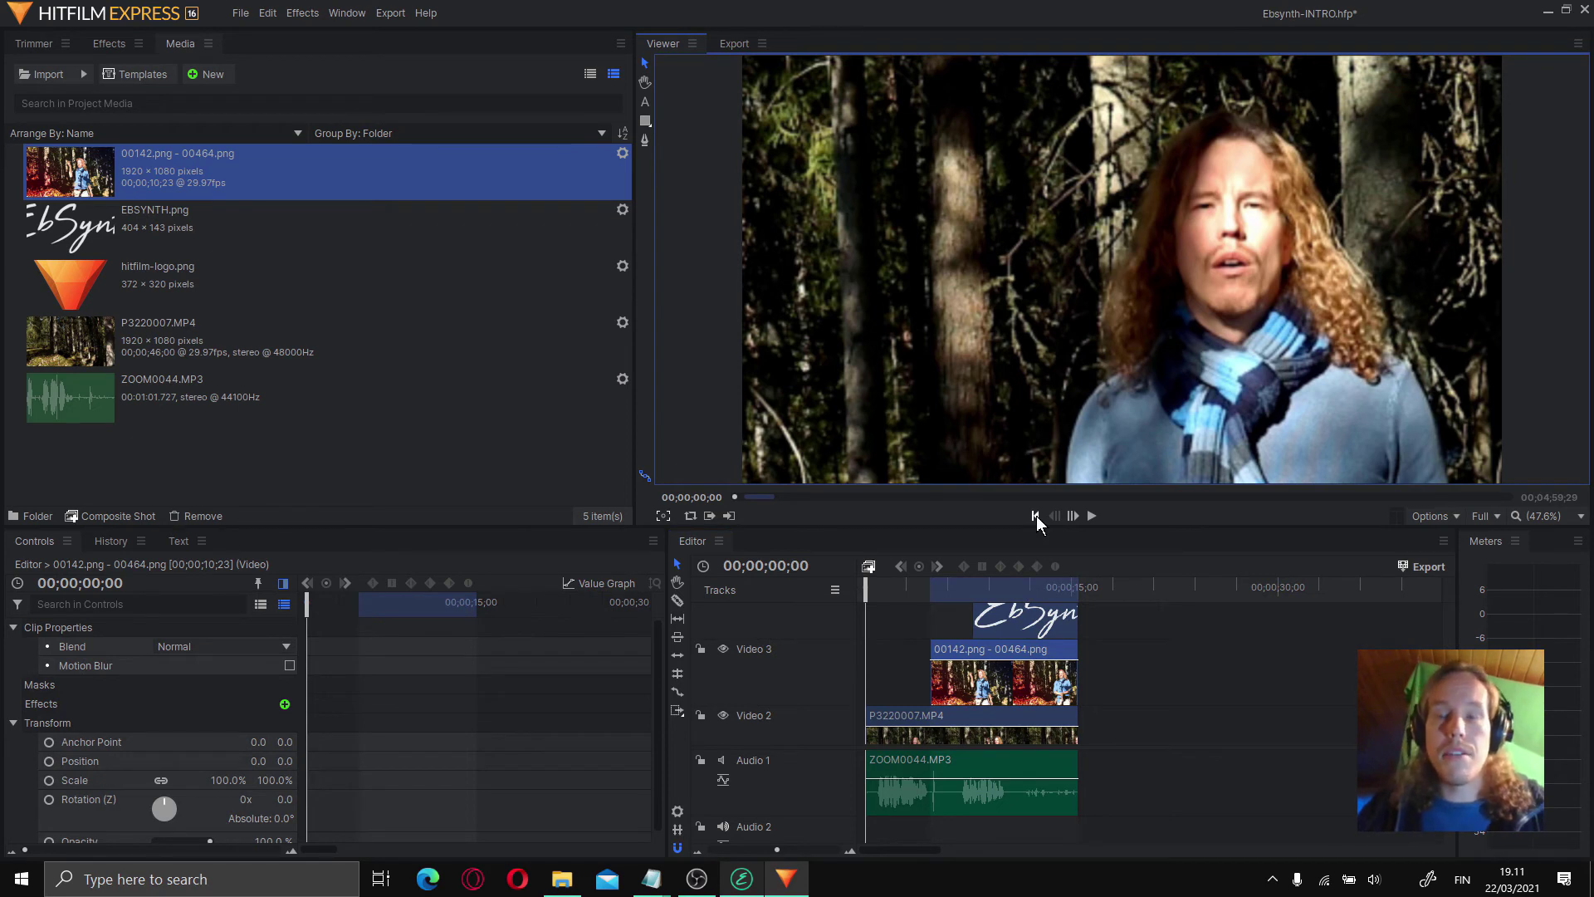
- Set the default export preset to YouTube 1080p HD
left_click(1424, 566)
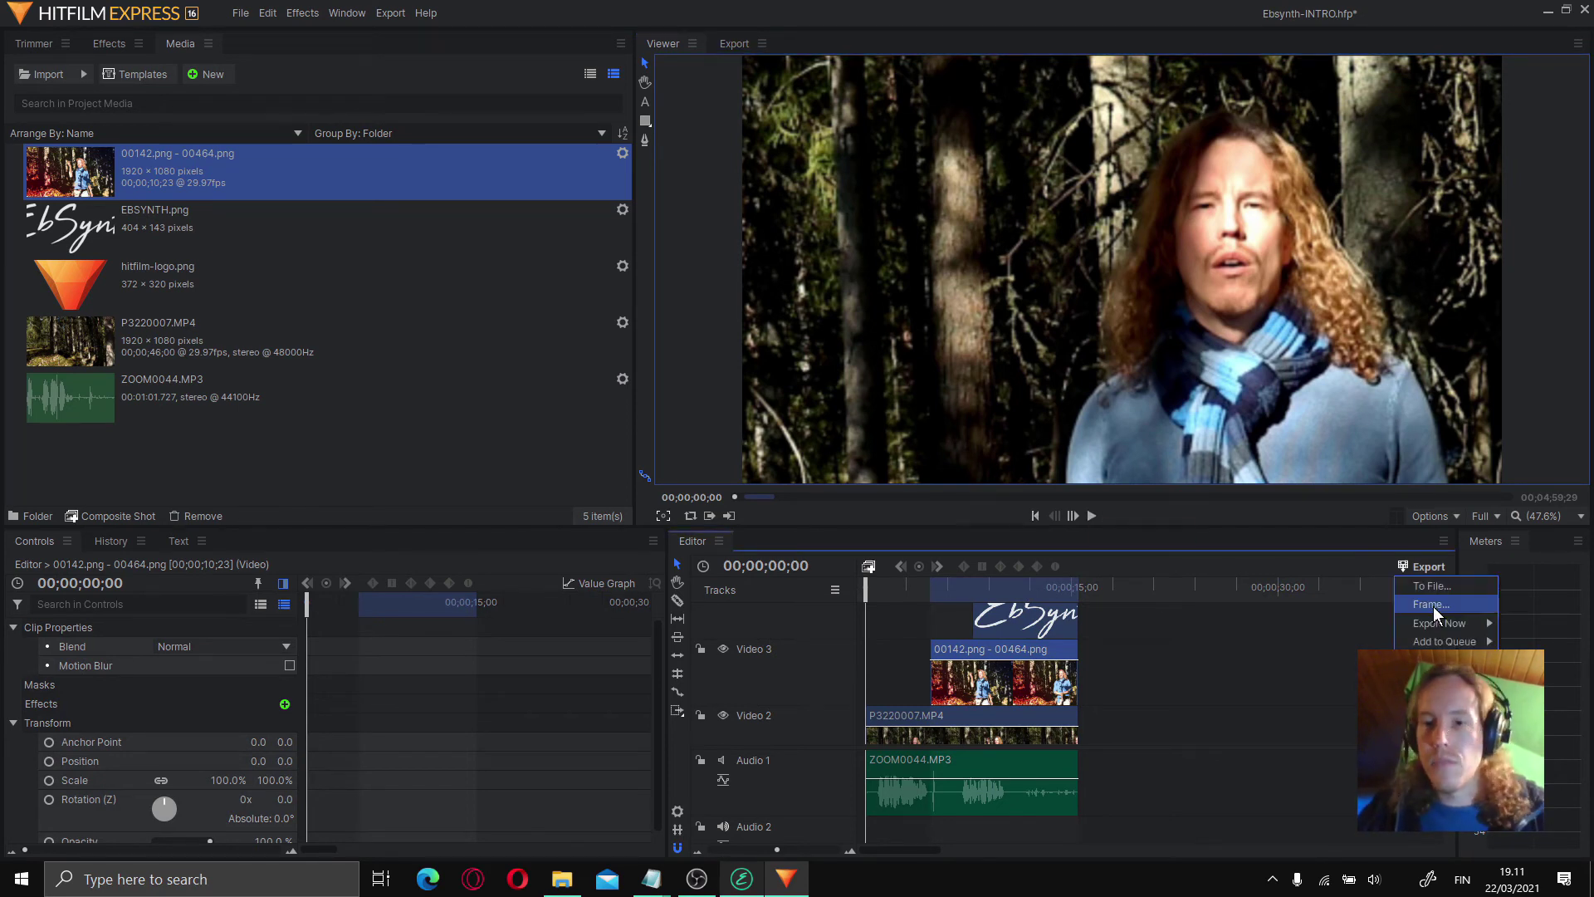
left_click(1242, 545)
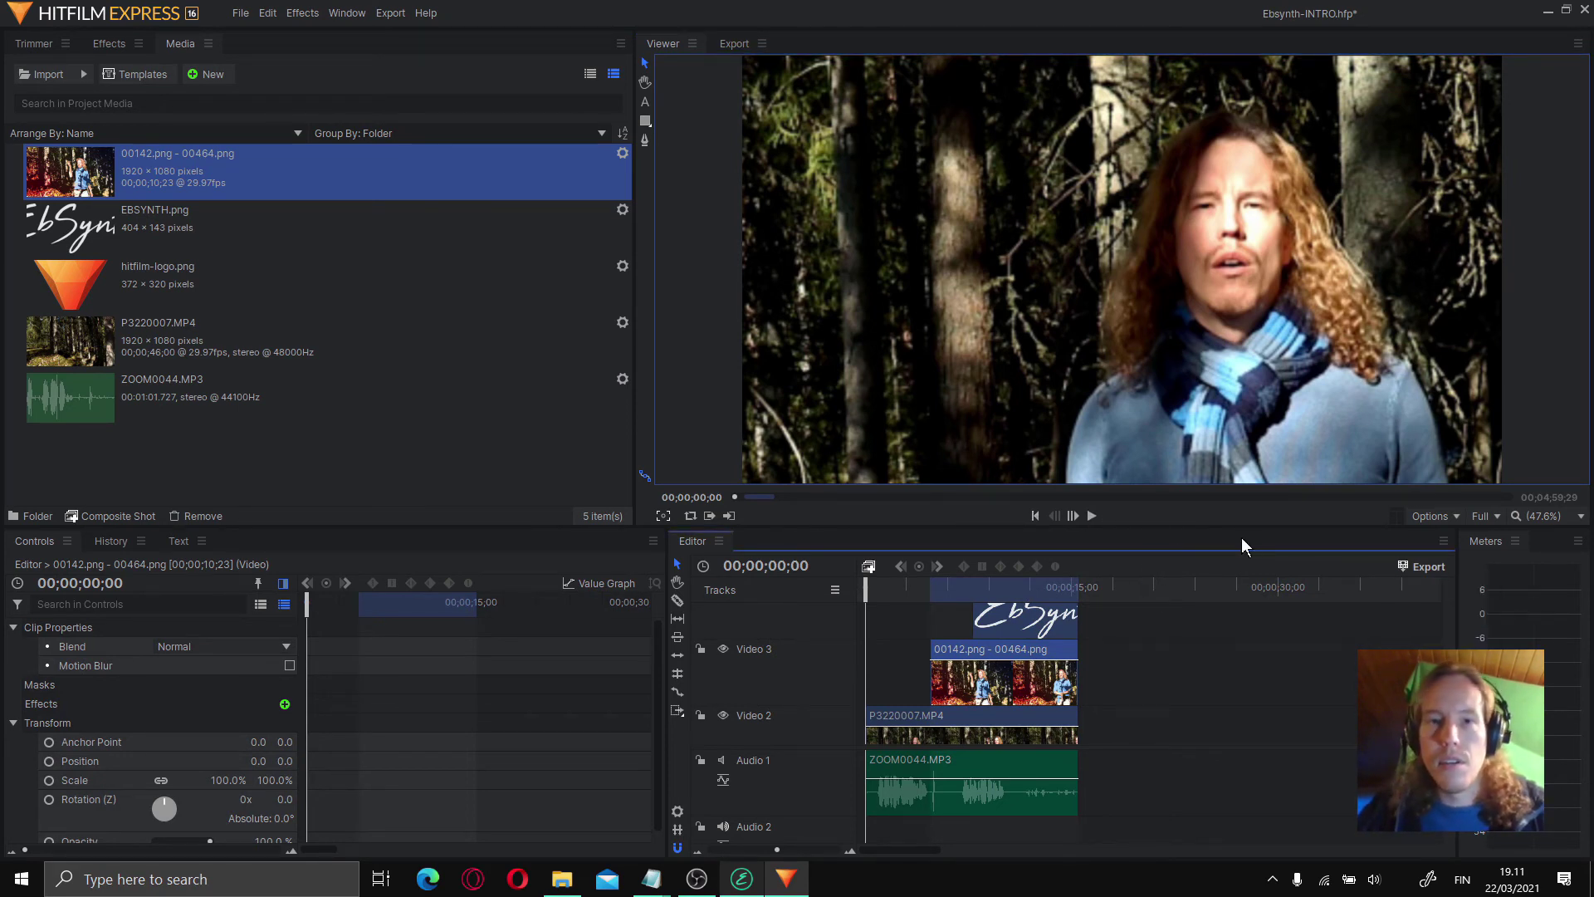
left_click(731, 43)
left_click(954, 104)
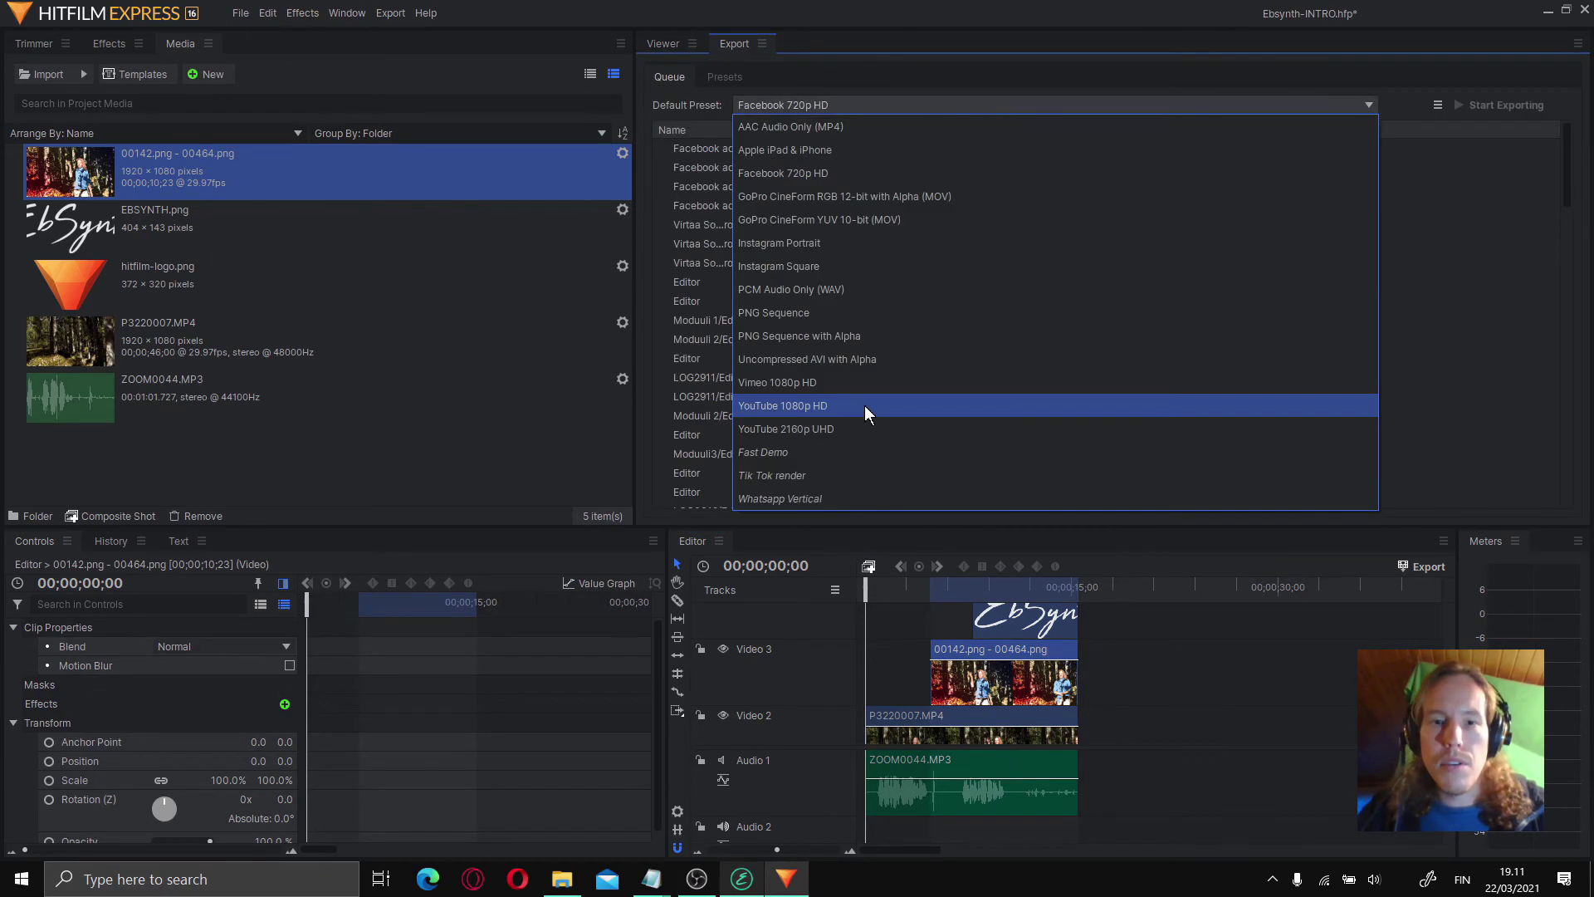
left_click(865, 405)
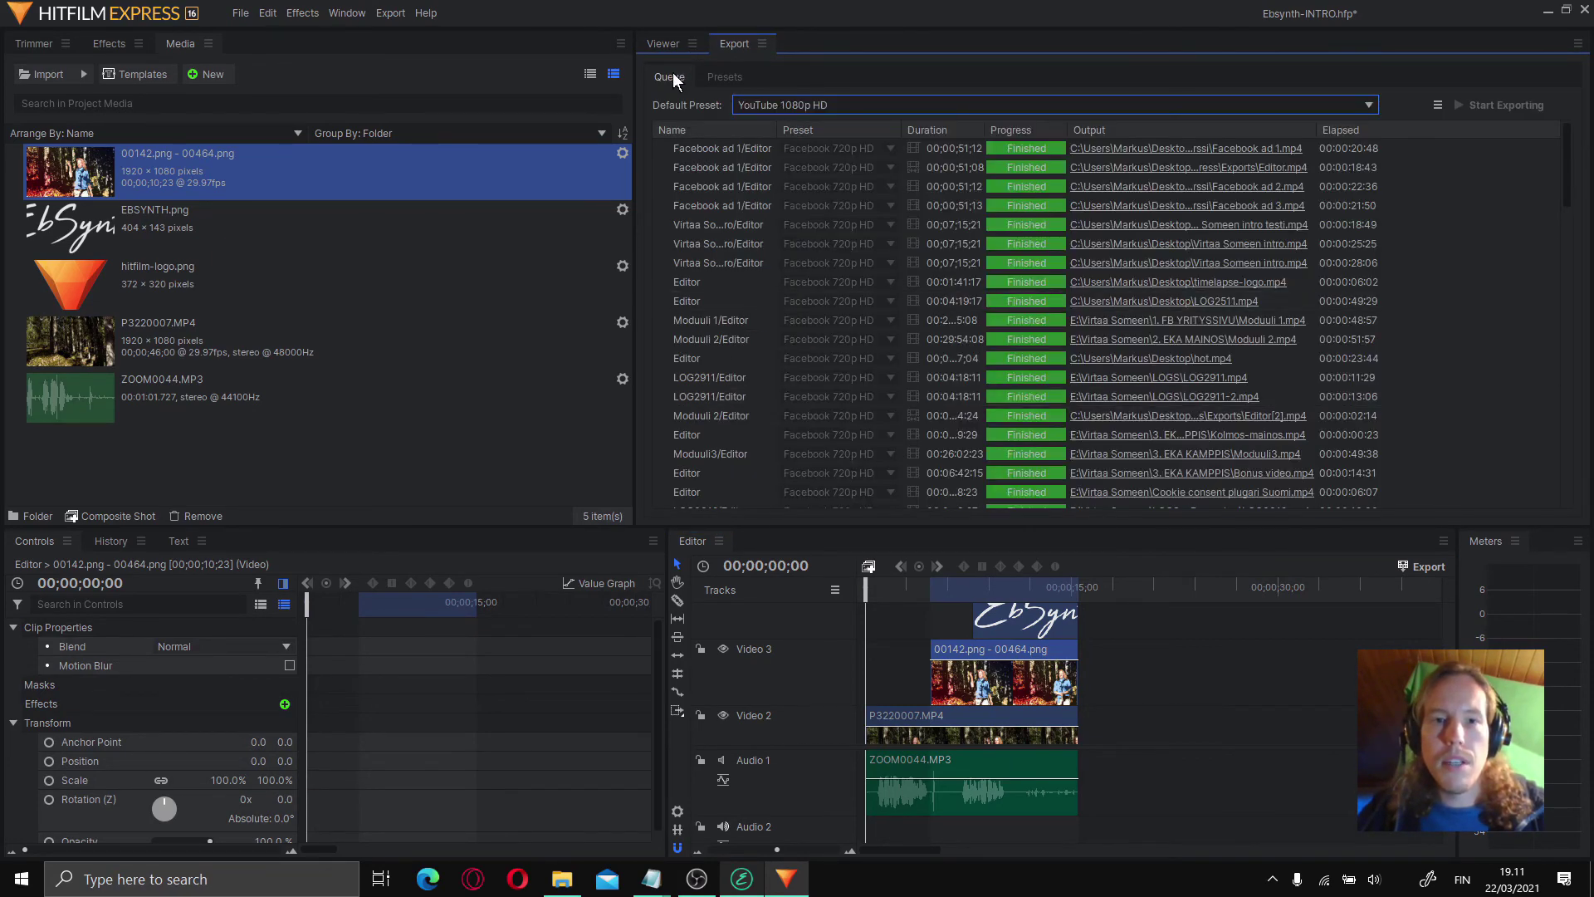
- Export the timeline to a video file named intro
left_click(665, 46)
left_click(1423, 566)
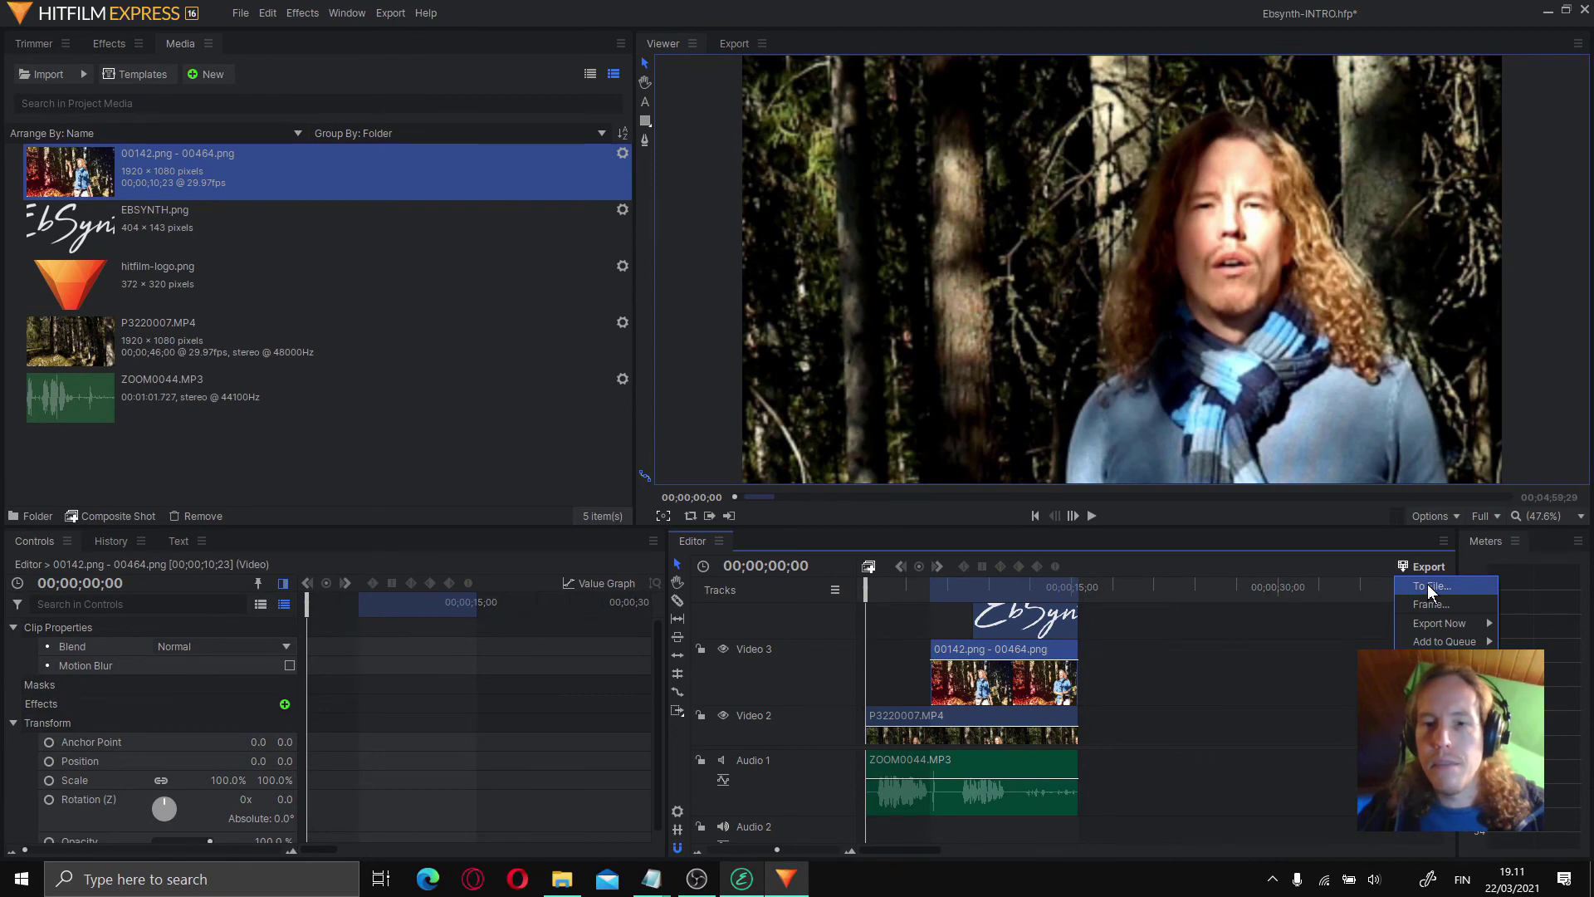
left_click(1429, 587)
type("intro")
left_click(949, 633)
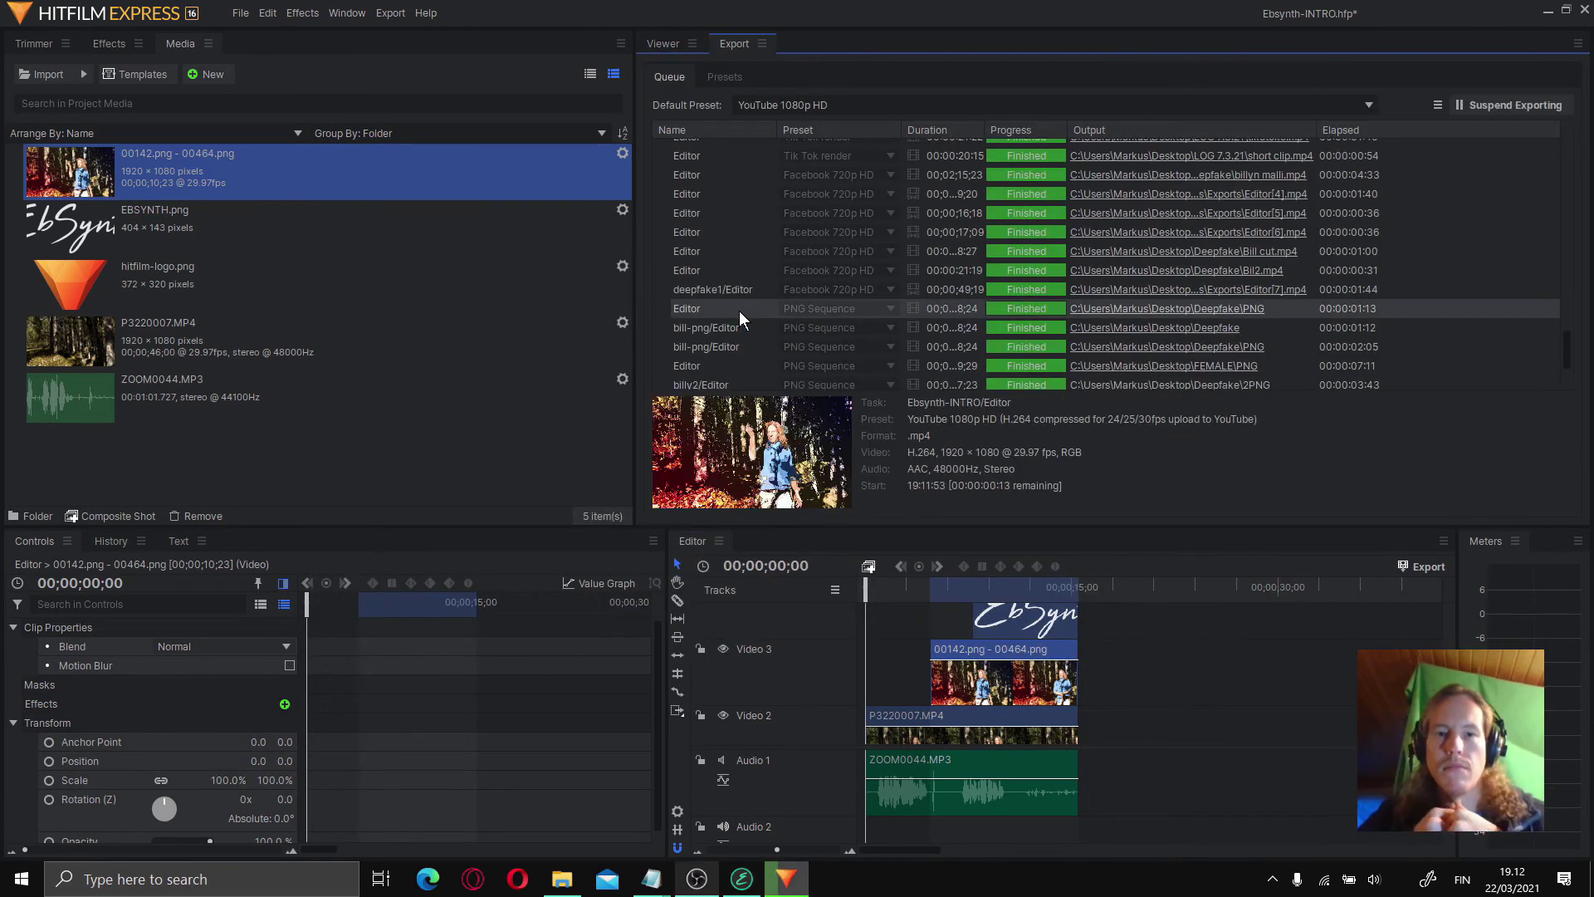